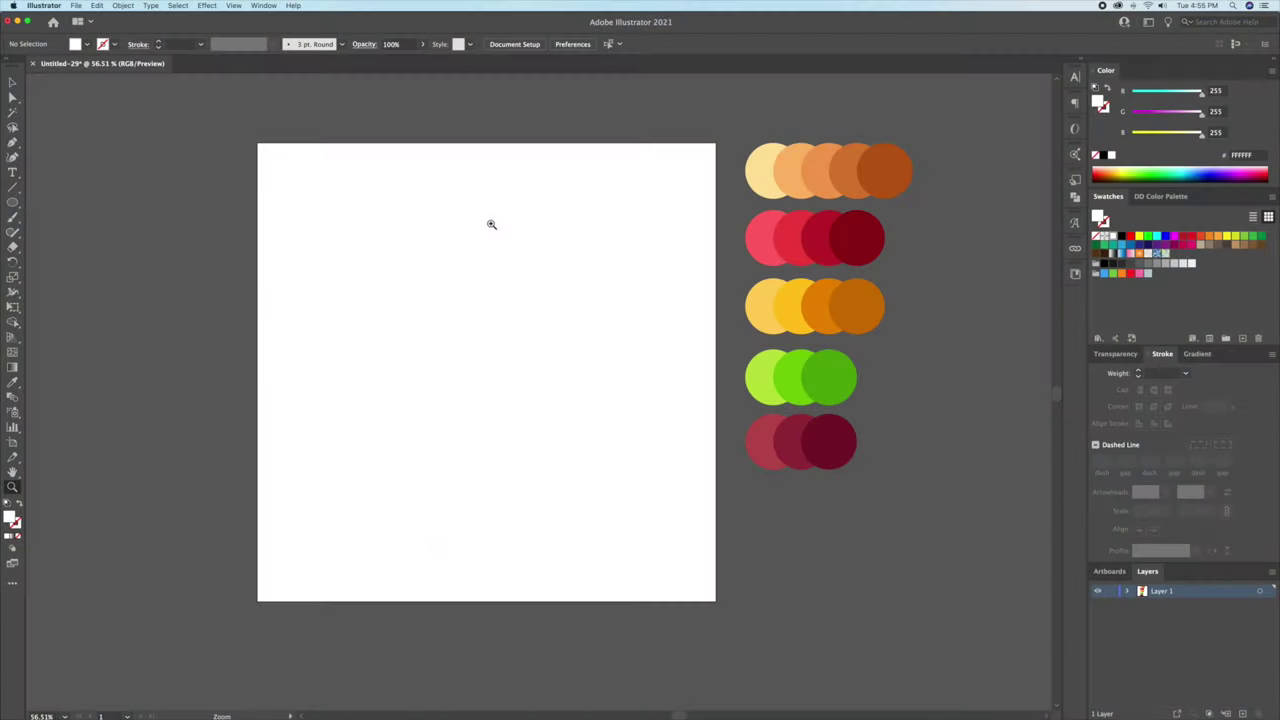
Review the artboard's settings in Artboard Options without changing its size.
{"action": "left_click_drag", "start_coordinate": [491, 223], "coordinate": [528, 230]}
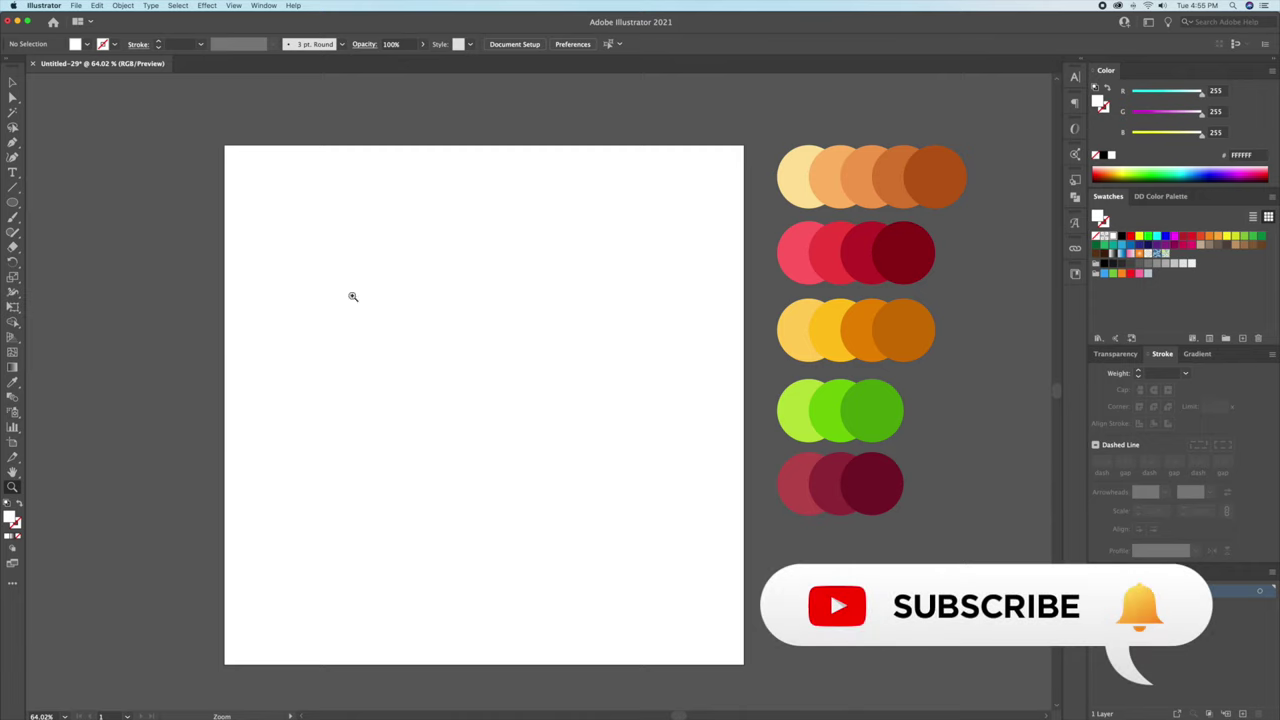
{"action": "left_click", "coordinate": [12, 443]}
{"action": "double_click", "coordinate": [12, 443]}
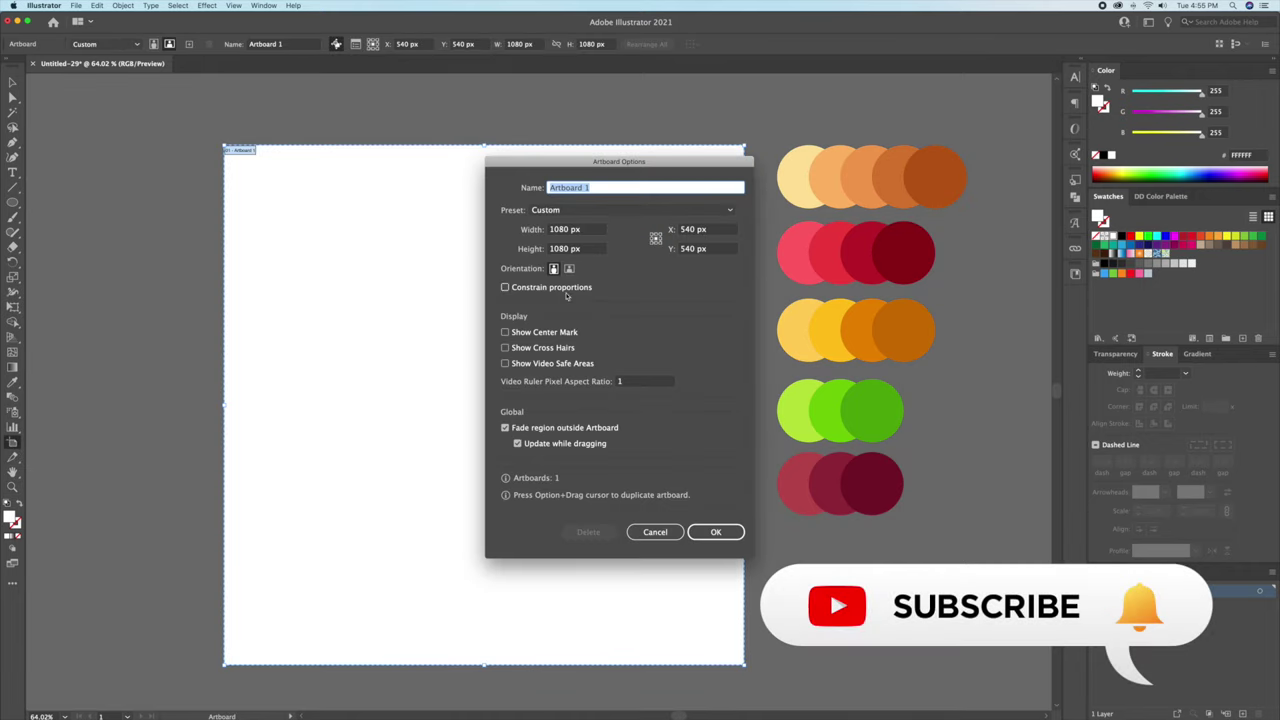
{"action": "left_click", "coordinate": [716, 532]}
{"action": "key", "text": "v"}
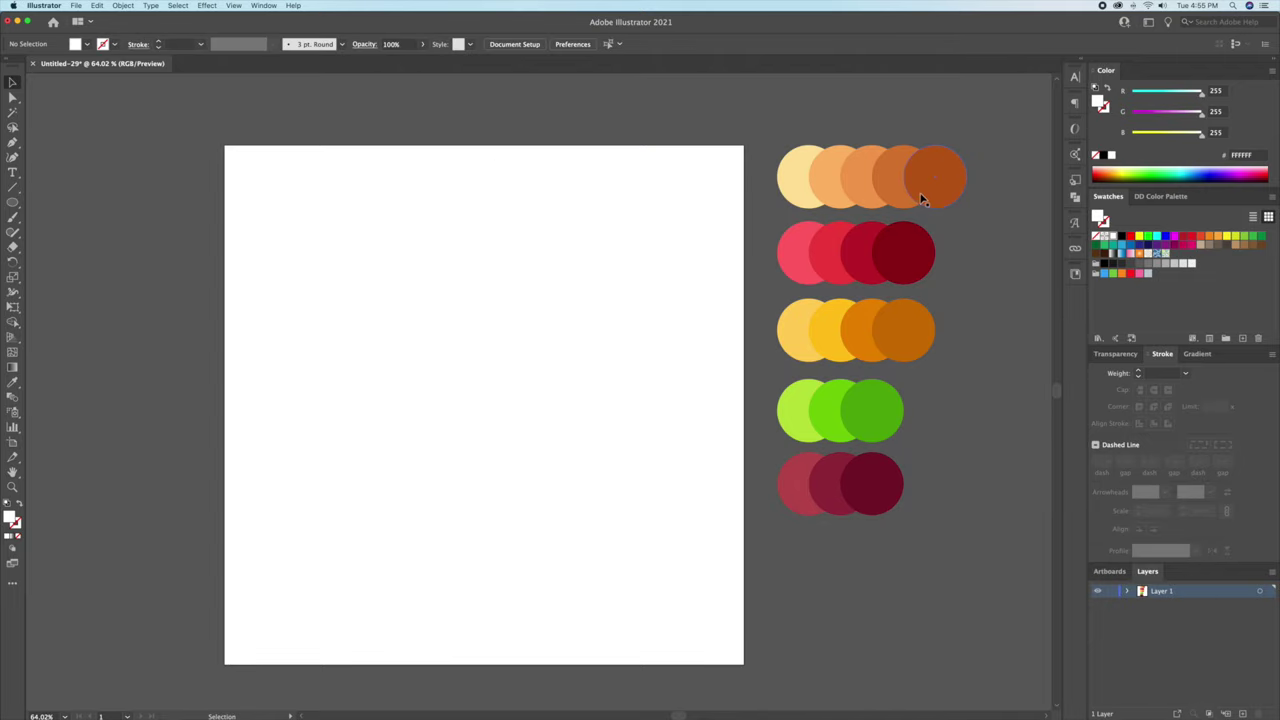
Create a swatch color group for the bun from the row of five cream-to-brown circles, based on the selected artwork.
{"action": "scroll", "coordinate": [922, 197], "scroll_direction": "right", "scroll_amount": 5}
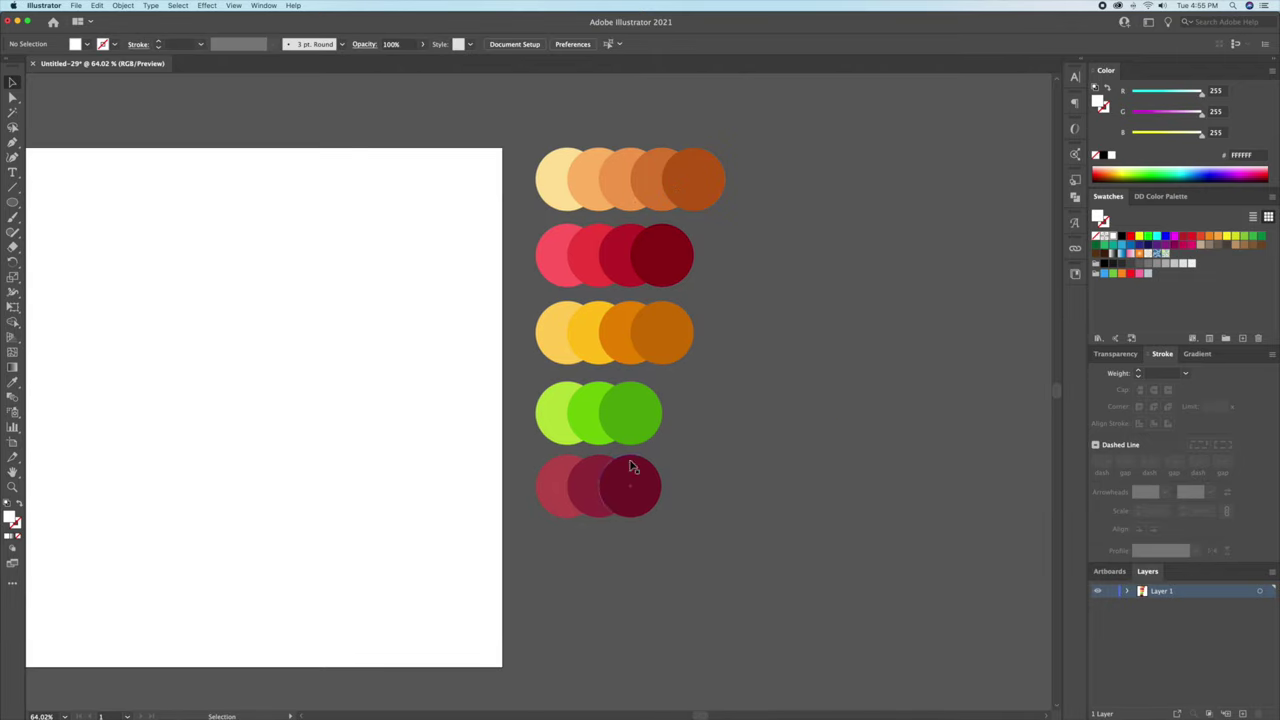
{"action": "scroll", "coordinate": [632, 467], "scroll_direction": "up", "scroll_amount": 2}
{"action": "scroll", "coordinate": [632, 467], "scroll_direction": "right", "scroll_amount": 1}
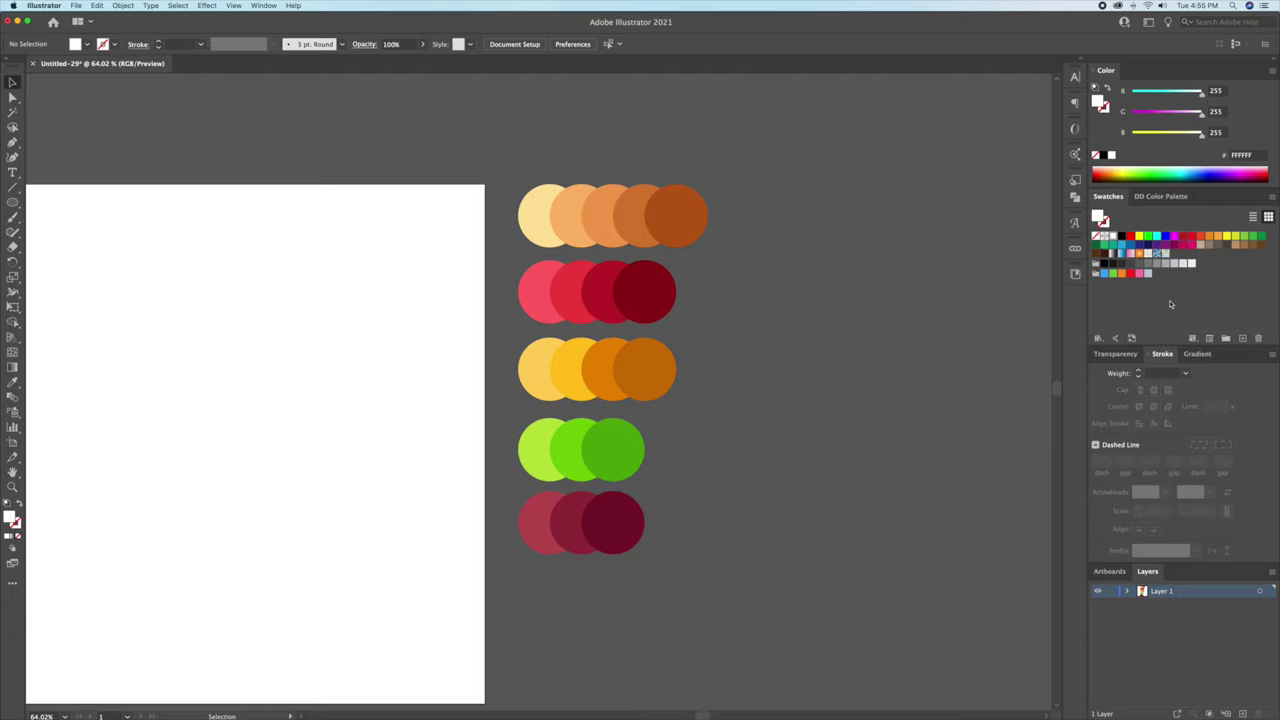
{"action": "left_click", "coordinate": [561, 219]}
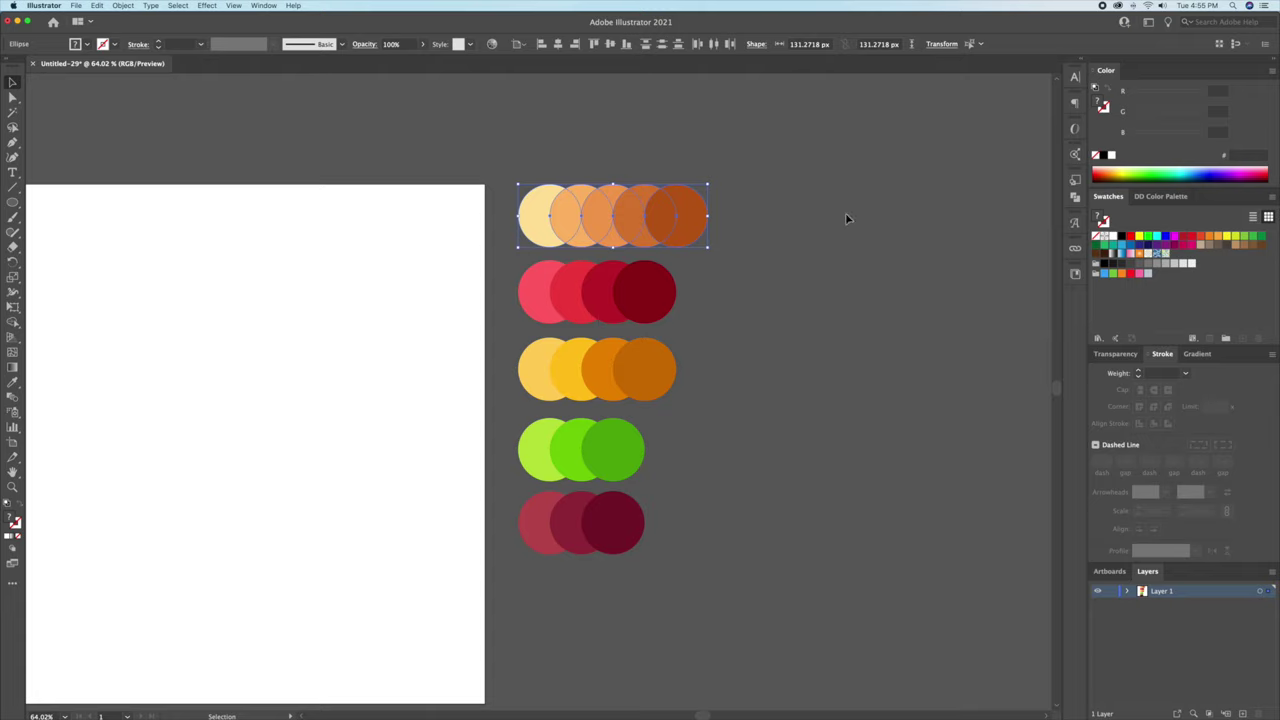
{"action": "left_click", "coordinate": [1272, 197]}
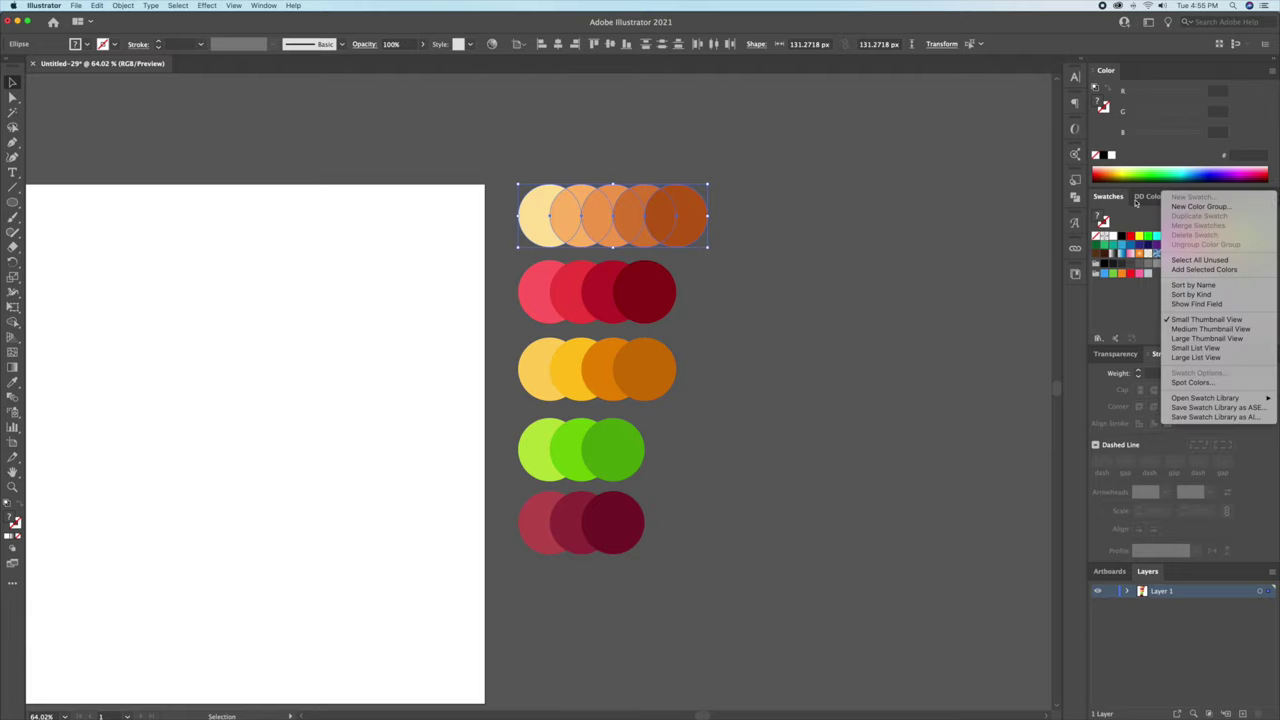
{"action": "left_click", "coordinate": [786, 208]}
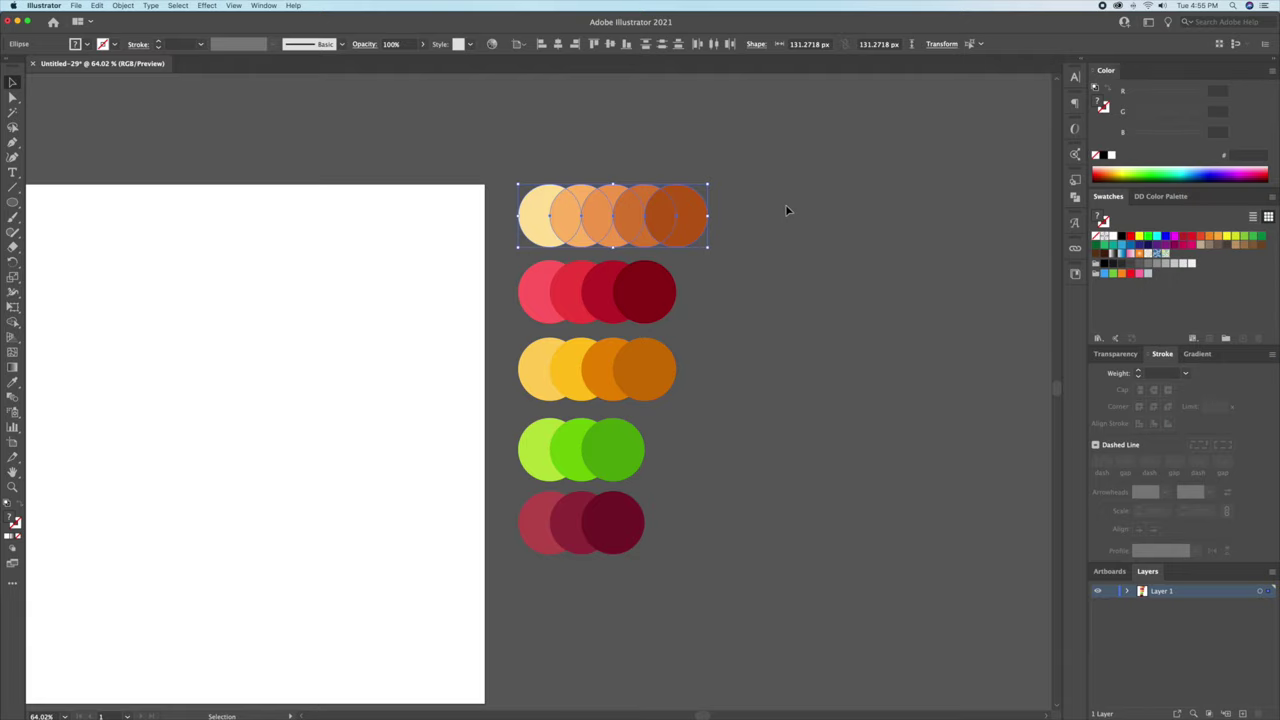
{"action": "left_click", "coordinate": [468, 176]}
{"action": "left_click_drag", "start_coordinate": [719, 221], "coordinate": [718, 225]}
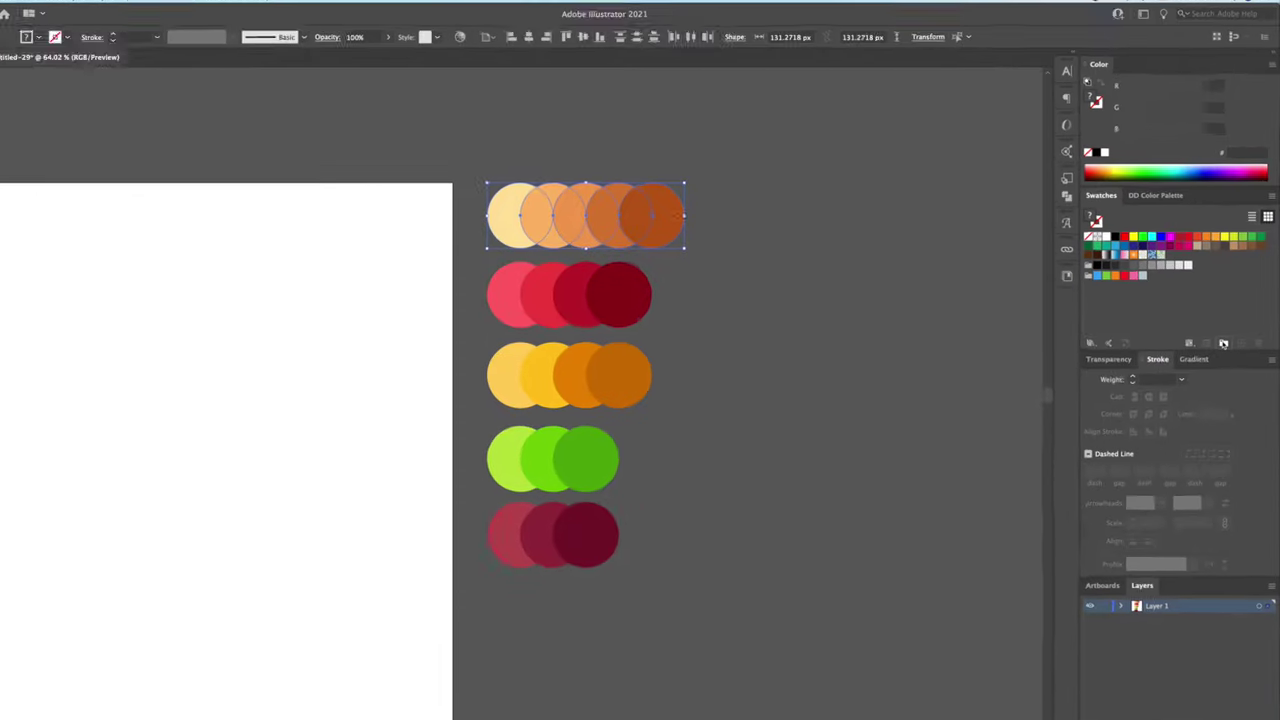
{"action": "left_click", "coordinate": [1148, 505]}
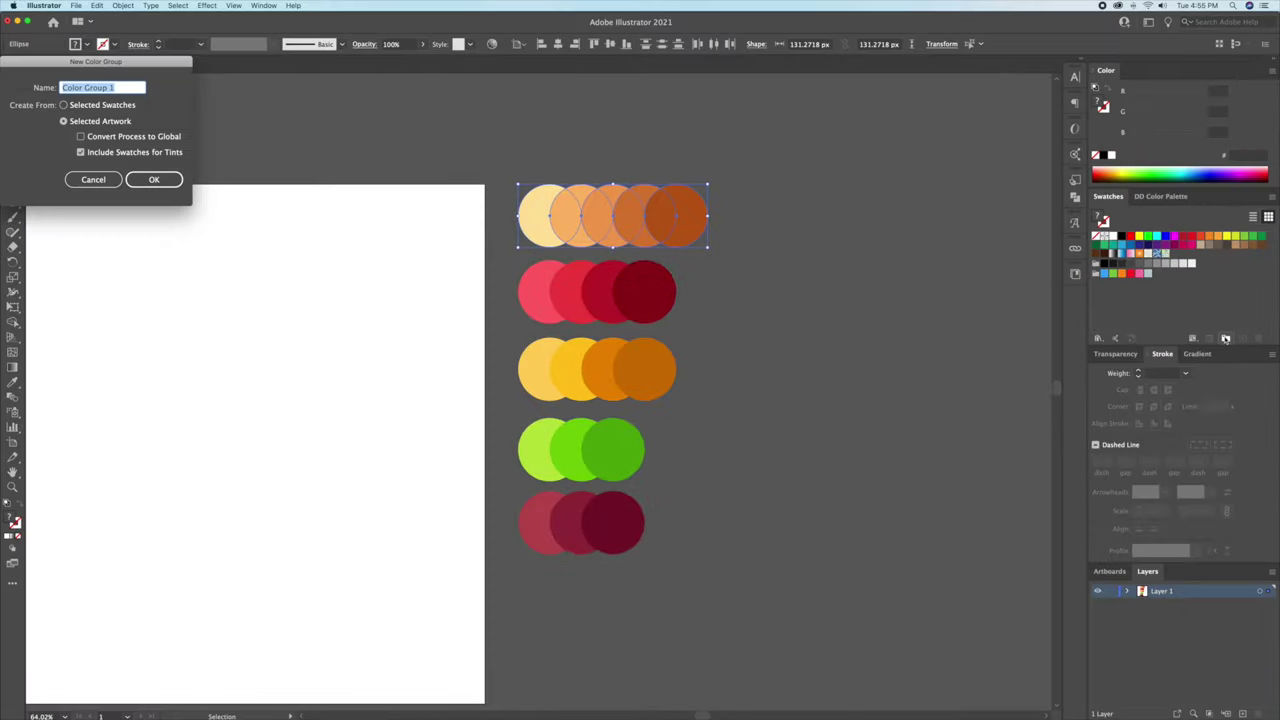
{"action": "left_click_drag", "start_coordinate": [133, 72], "coordinate": [351, 240]}
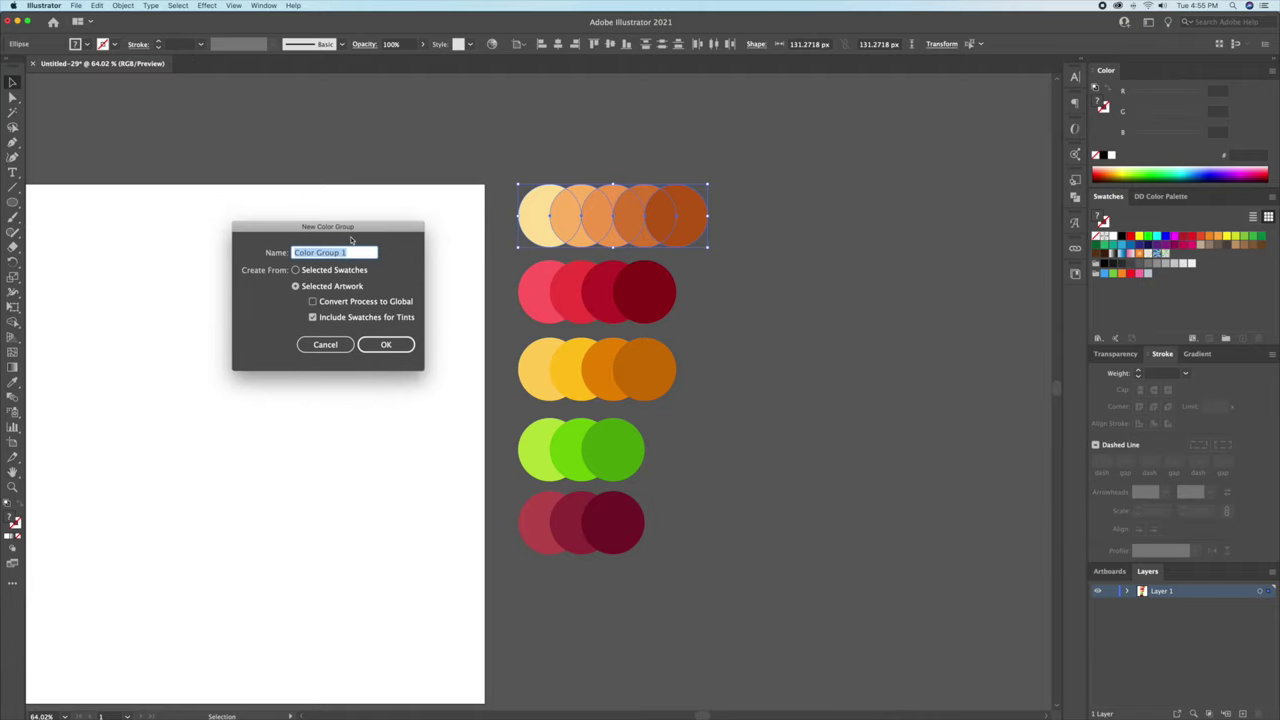
{"action": "type", "text": "Bur"}
{"action": "key", "text": "Return"}
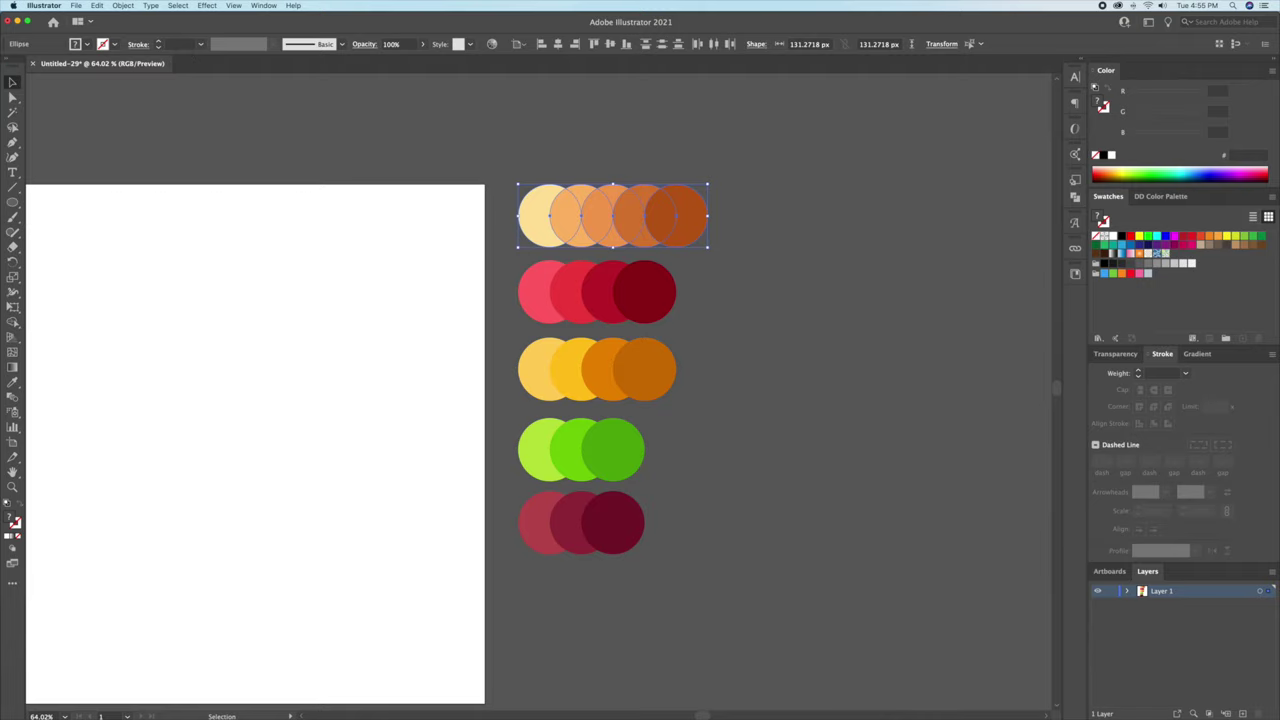
Create a color group named Tomato from the row of red circles.
{"action": "left_click", "coordinate": [735, 285]}
{"action": "left_click", "coordinate": [526, 310]}
{"action": "left_click", "coordinate": [1225, 338]}
{"action": "type", "text": "Tomato"}
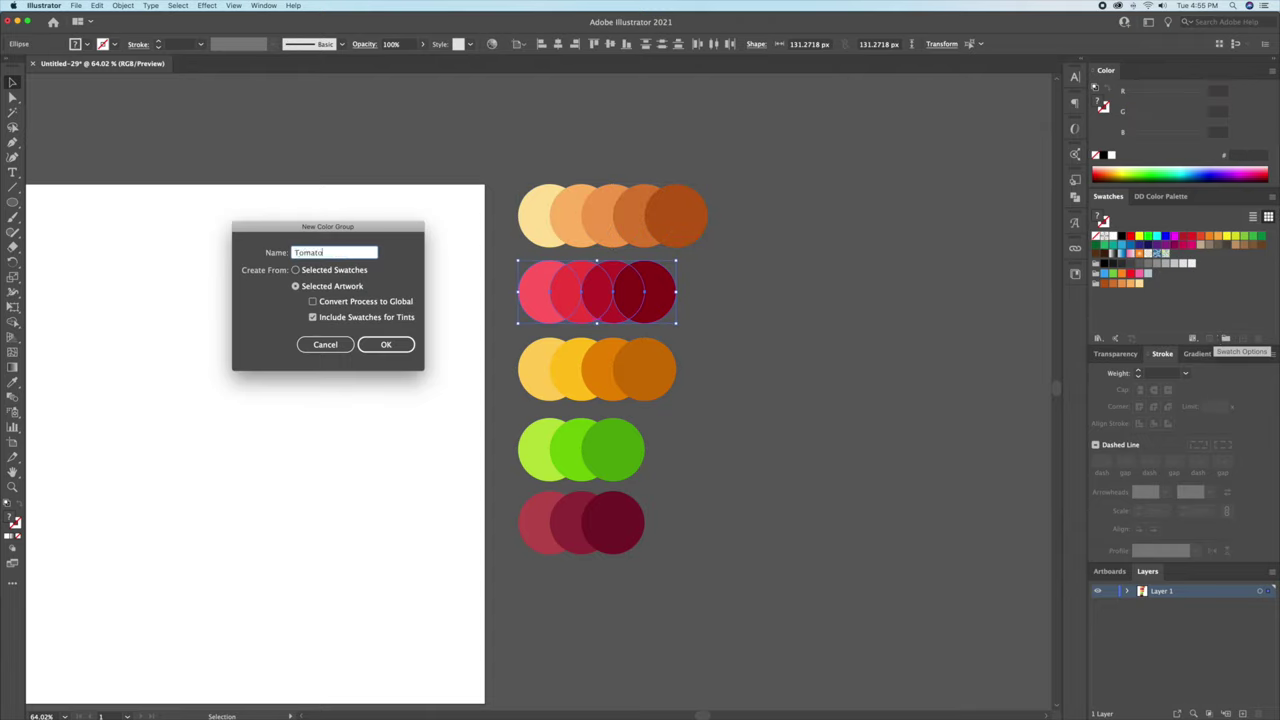
{"action": "key", "text": "Return"}
Create a color group named Cheese from the row of yellow-orange circles.
{"action": "left_click", "coordinate": [716, 390]}
{"action": "left_click", "coordinate": [630, 380]}
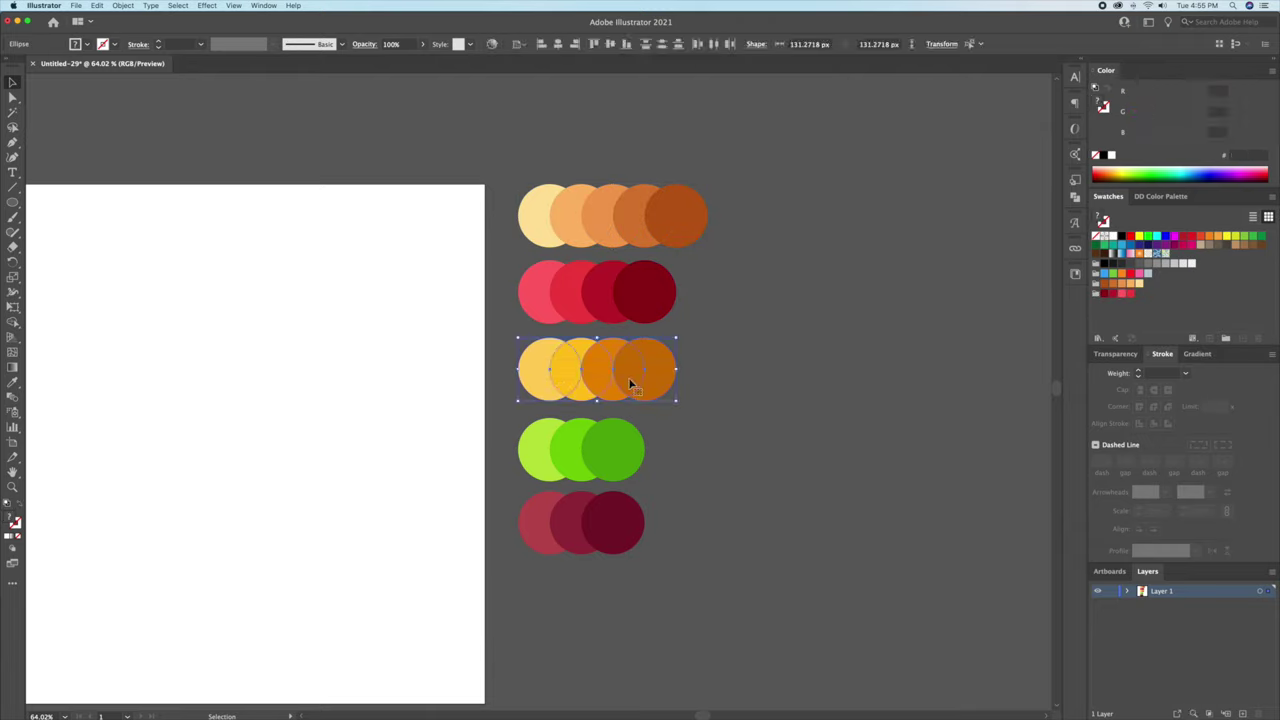
{"action": "left_click", "coordinate": [1227, 340]}
{"action": "type", "text": "Cheese"}
{"action": "key", "text": "Return"}
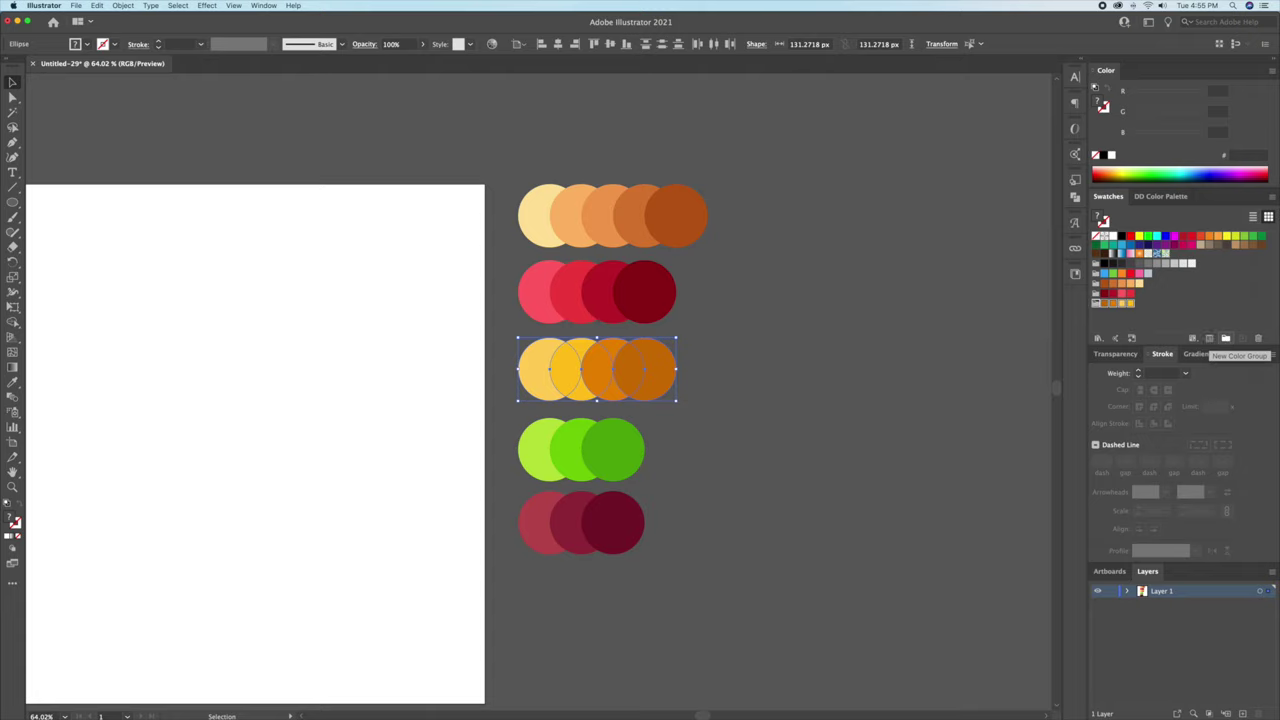
Create a color group for the lettuce from the row of three green circles.
{"action": "left_click", "coordinate": [791, 355]}
{"action": "left_click", "coordinate": [640, 446]}
{"action": "left_click", "coordinate": [1225, 338]}
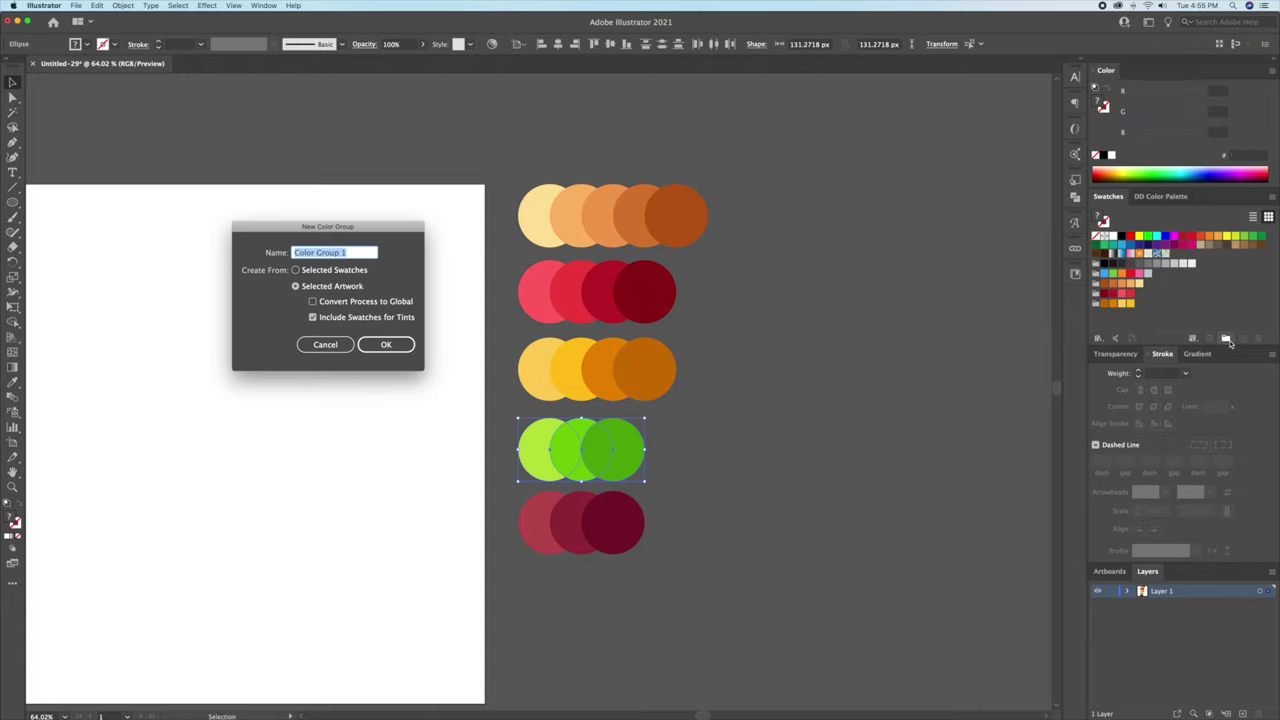
{"action": "type", "text": "Let"}
{"action": "key", "text": "Return"}
Create a color group named Patty from the row of three dark maroon circles.
{"action": "left_click", "coordinate": [763, 557]}
{"action": "left_click", "coordinate": [540, 540]}
{"action": "left_click", "coordinate": [1225, 338]}
{"action": "type", "text": "Pa"}
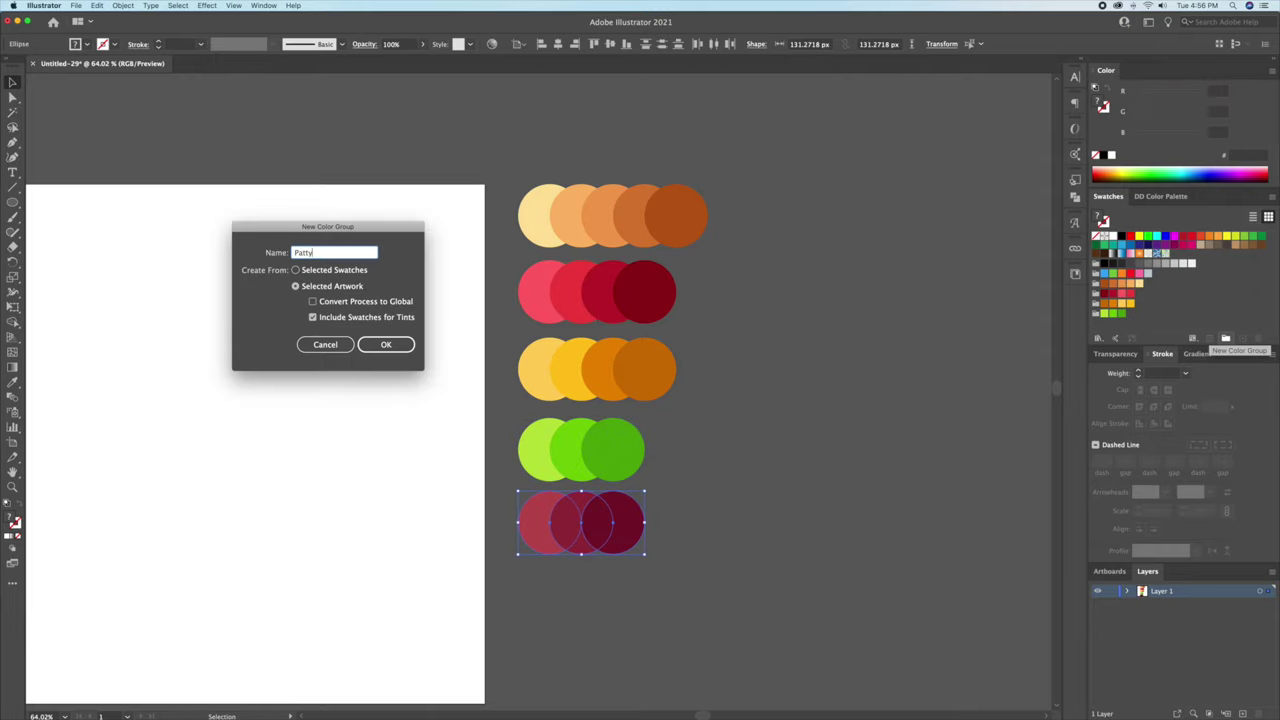
{"action": "type", "text": "tty"}
{"action": "key", "text": "Return"}
Delete all the color circles beside the artboard and fit the empty artboard in view.
{"action": "left_click", "coordinate": [787, 309]}
{"action": "scroll", "coordinate": [776, 262], "scroll_direction": "down", "scroll_amount": 2}
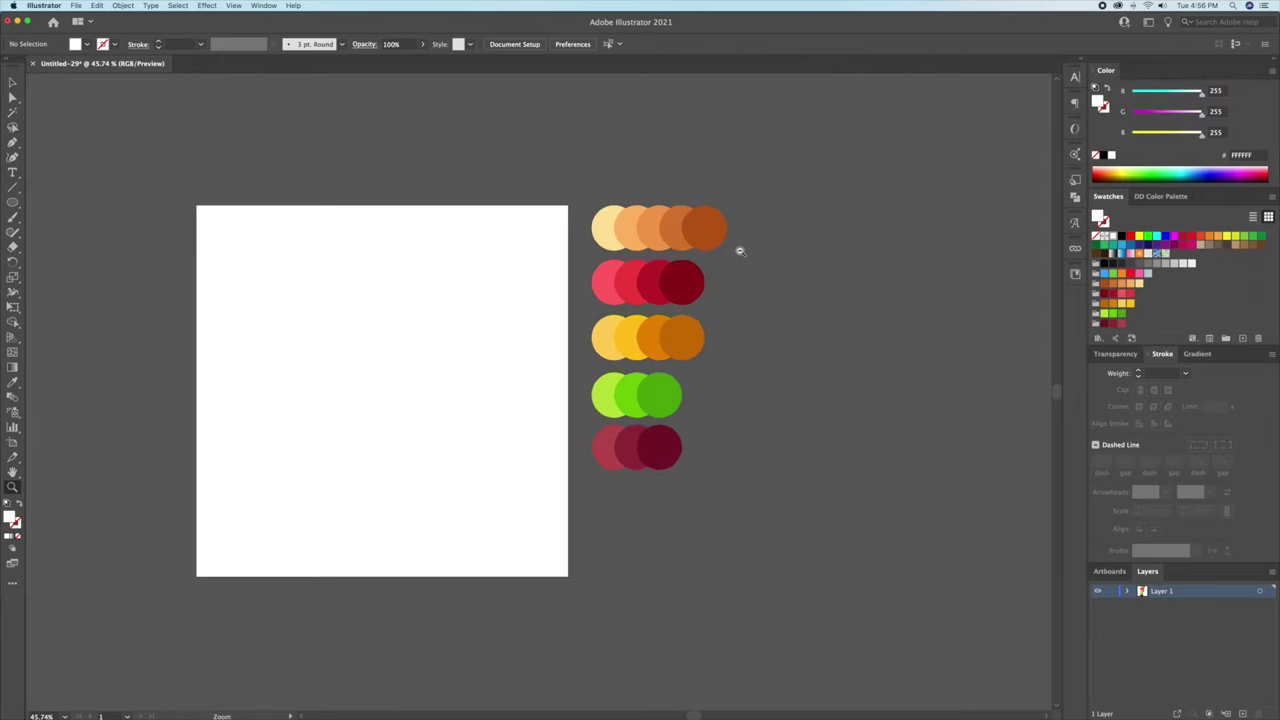
{"action": "left_click", "coordinate": [598, 463]}
{"action": "key", "text": "super+a"}
{"action": "key", "text": "Delete"}
{"action": "key", "text": "super+0"}
{"action": "key", "text": "z"}
{"action": "left_click_drag", "start_coordinate": [534, 301], "coordinate": [519, 312]}
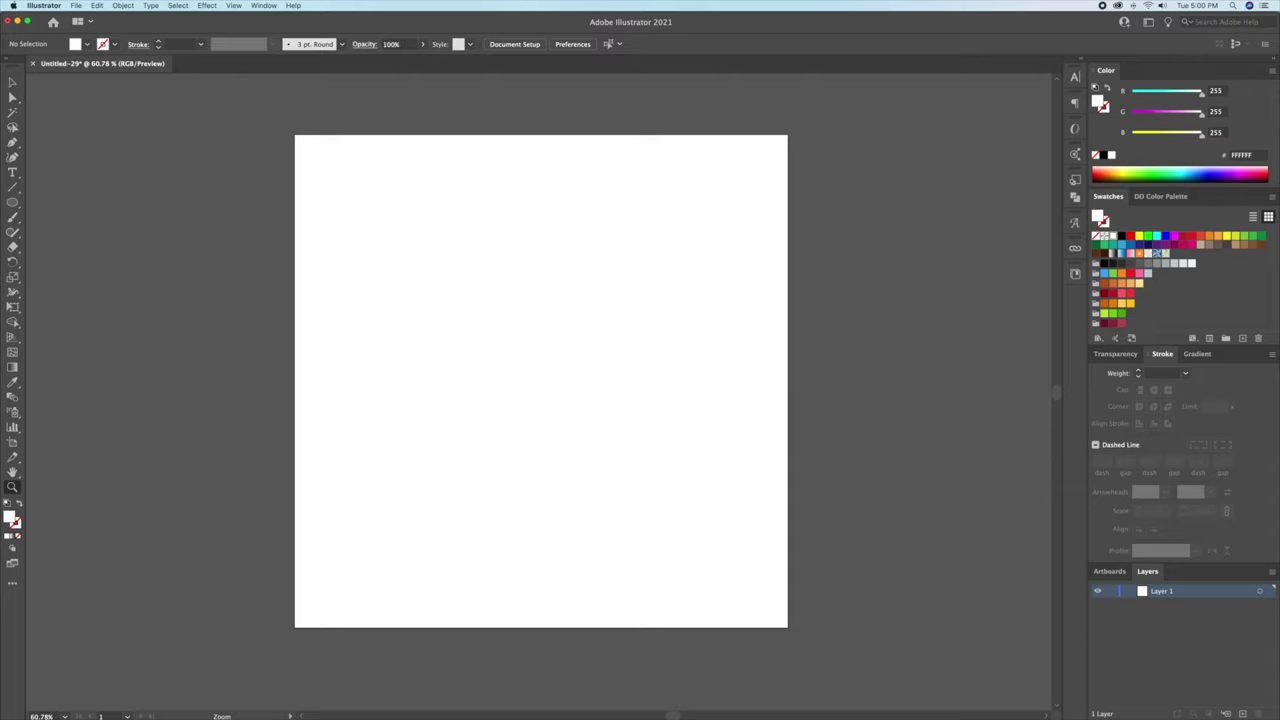
Place the burger sketch on the artboard and turn its layer into a template layer named Sketch.
{"action": "left_click_drag", "start_coordinate": [802, 485], "coordinate": [533, 341]}
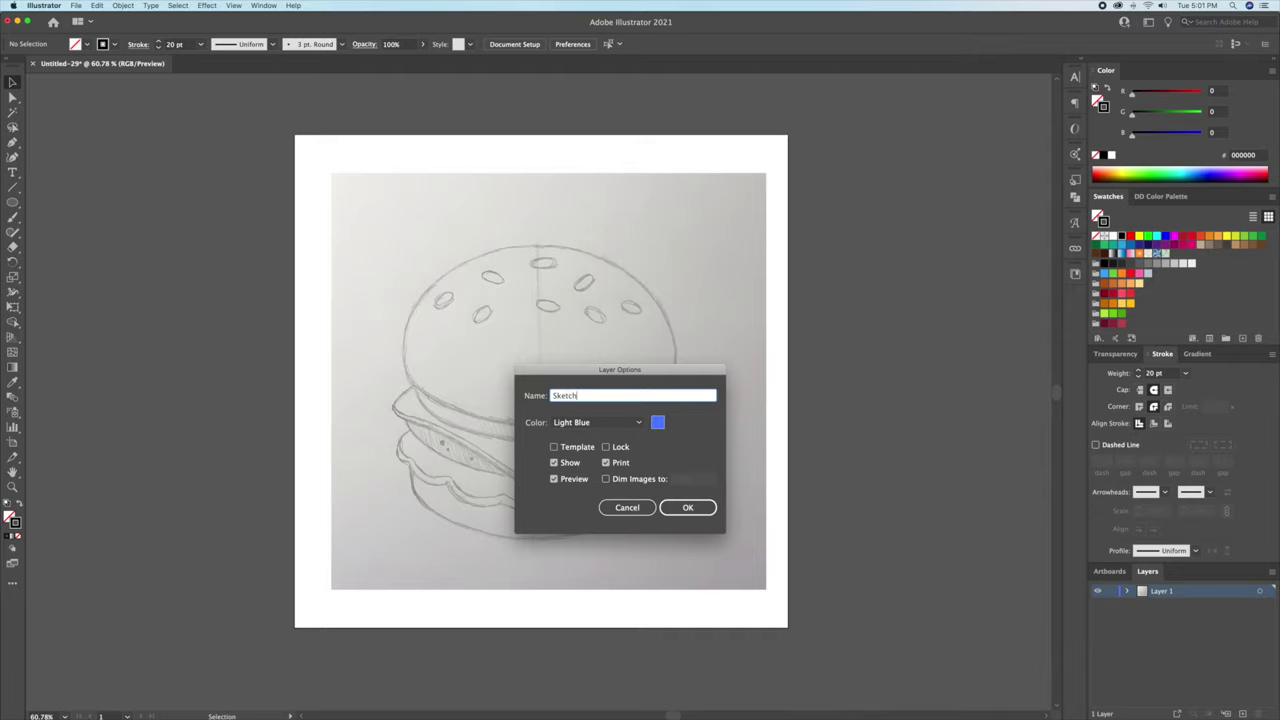
{"action": "left_click", "coordinate": [554, 447]}
{"action": "left_click", "coordinate": [686, 508]}
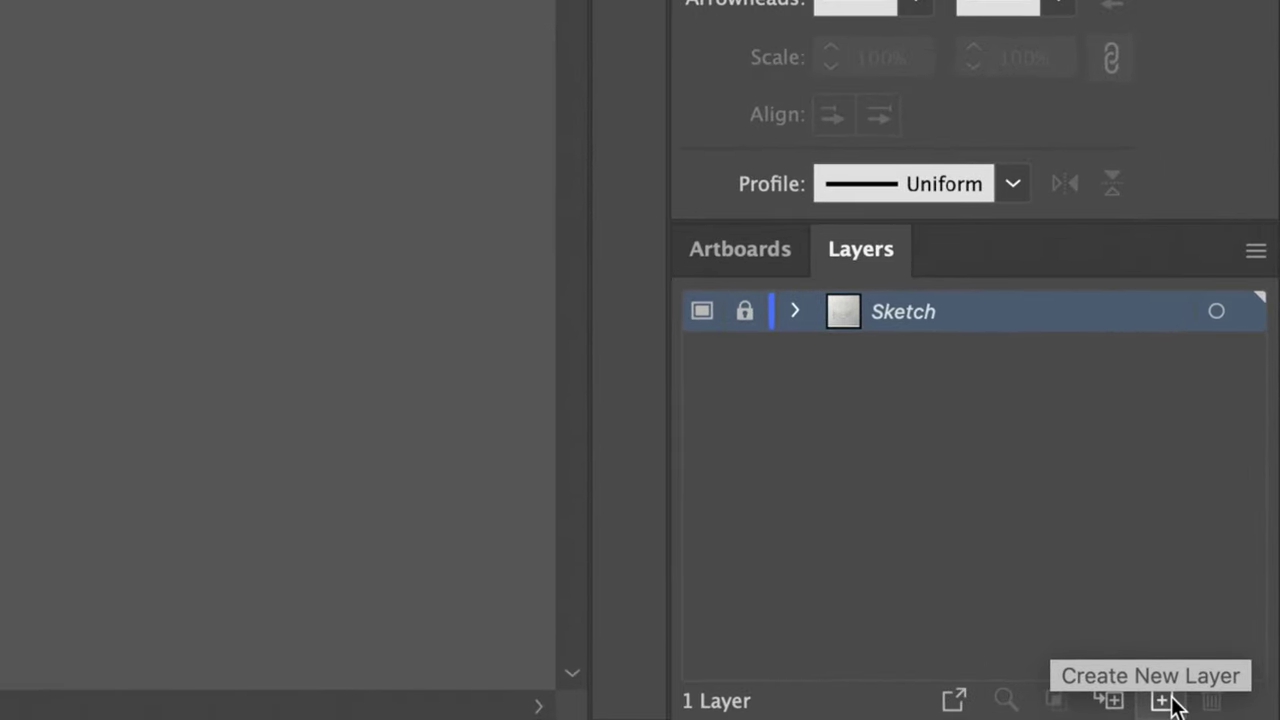
Add six new layers above the Sketch layer.
{"action": "left_click", "coordinate": [1172, 700]}
{"action": "left_click", "coordinate": [1172, 700]}
{"action": "left_click", "coordinate": [1172, 700]}
{"action": "left_click", "coordinate": [1172, 700]}
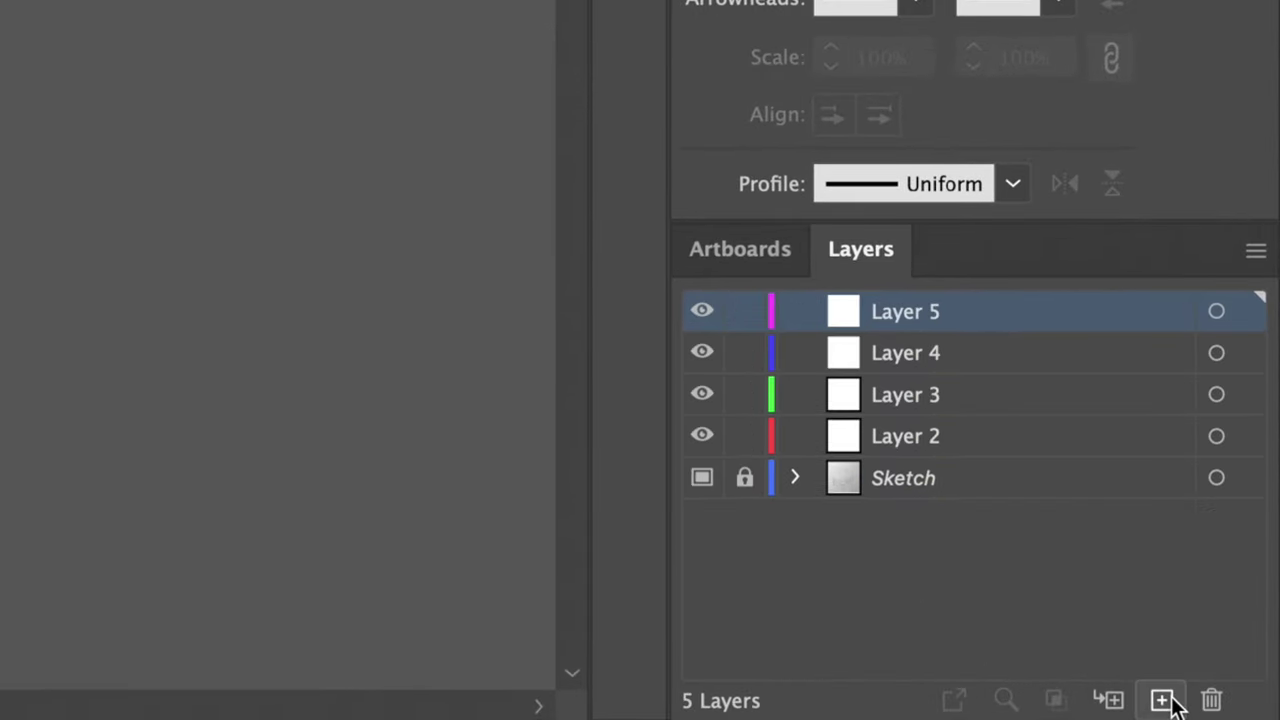
{"action": "left_click", "coordinate": [1172, 700]}
{"action": "left_click", "coordinate": [1162, 700]}
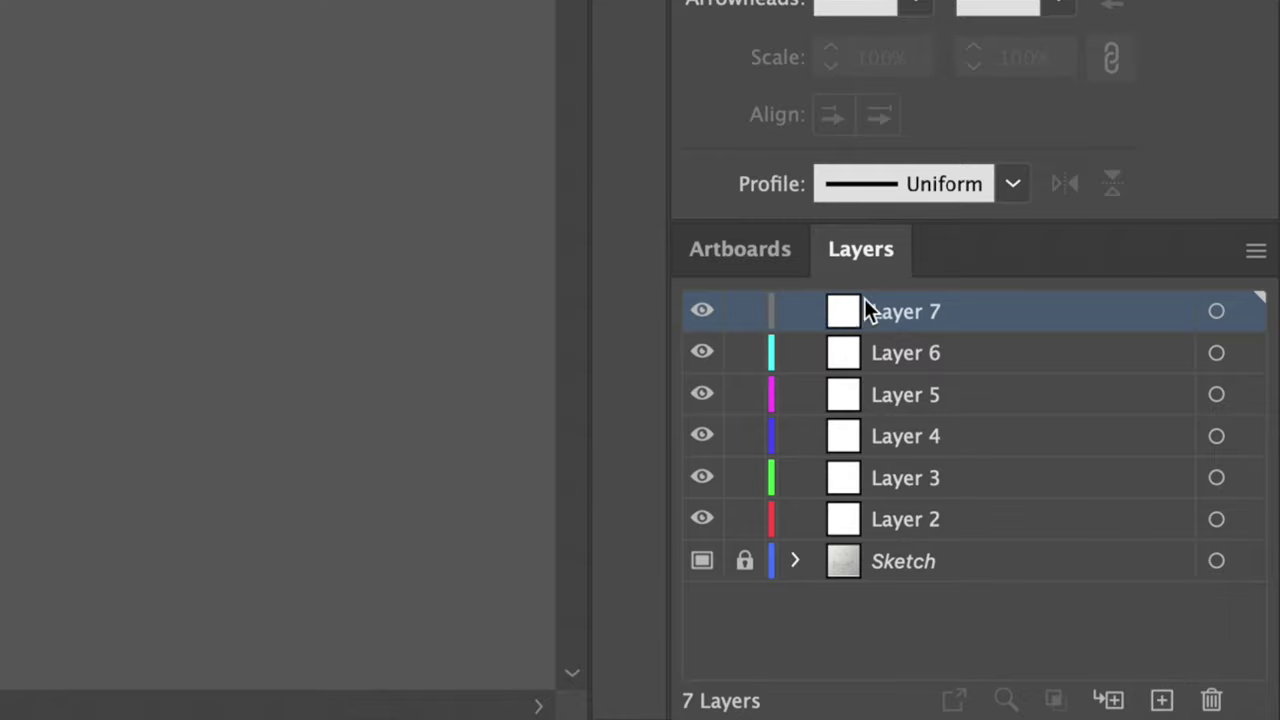
Rename the top three layers, from the top down, Top Bun, Tomato and Cheese.
{"action": "double_click", "coordinate": [900, 308]}
{"action": "type", "text": "Top Bun"}
{"action": "key", "text": "Return"}
{"action": "double_click", "coordinate": [900, 352]}
{"action": "type", "text": "Tomato"}
{"action": "key", "text": "Return"}
{"action": "double_click", "coordinate": [902, 393]}
{"action": "type", "text": "Cheese"}
{"action": "key", "text": "Return"}
Rename the three layers directly above Sketch, from the top down, Patty, Lettuce and Bottom Bun.
{"action": "double_click", "coordinate": [898, 437]}
{"action": "type", "text": "Patty"}
{"action": "key", "text": "Return"}
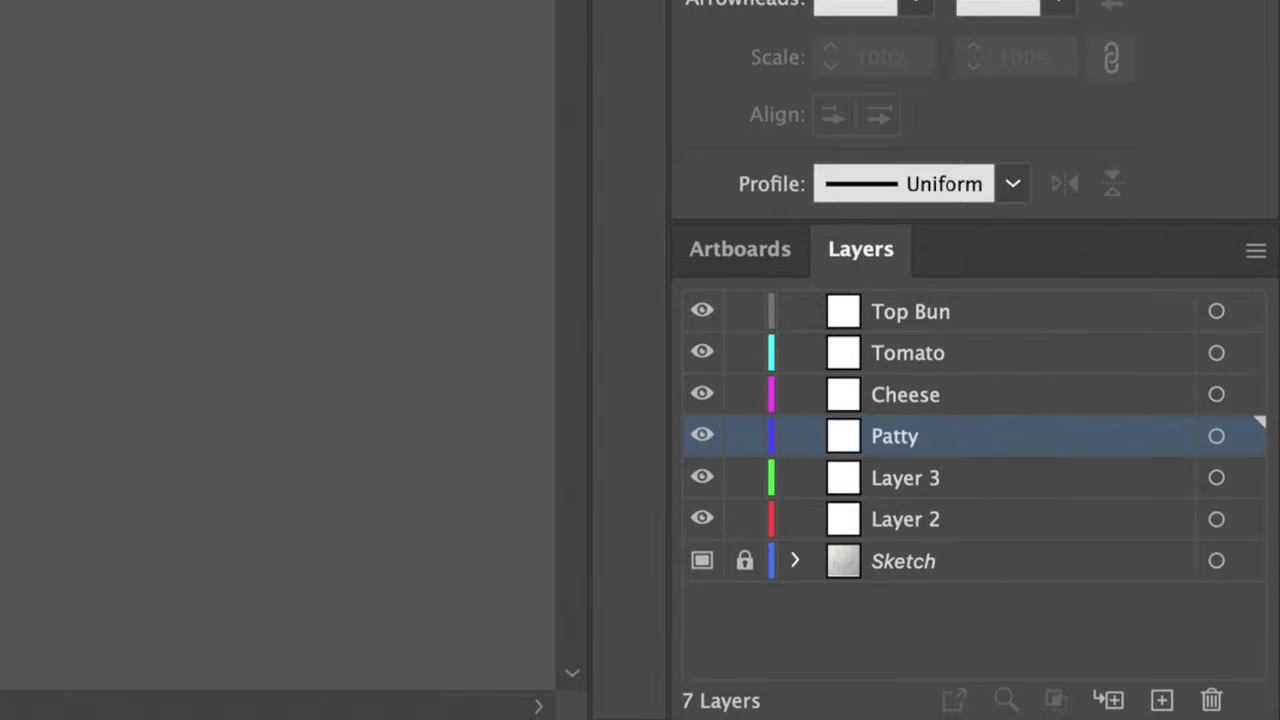
{"action": "double_click", "coordinate": [901, 482]}
{"action": "type", "text": "Lettuce"}
{"action": "key", "text": "Return"}
{"action": "double_click", "coordinate": [896, 522]}
{"action": "type", "text": "Bottom Bun"}
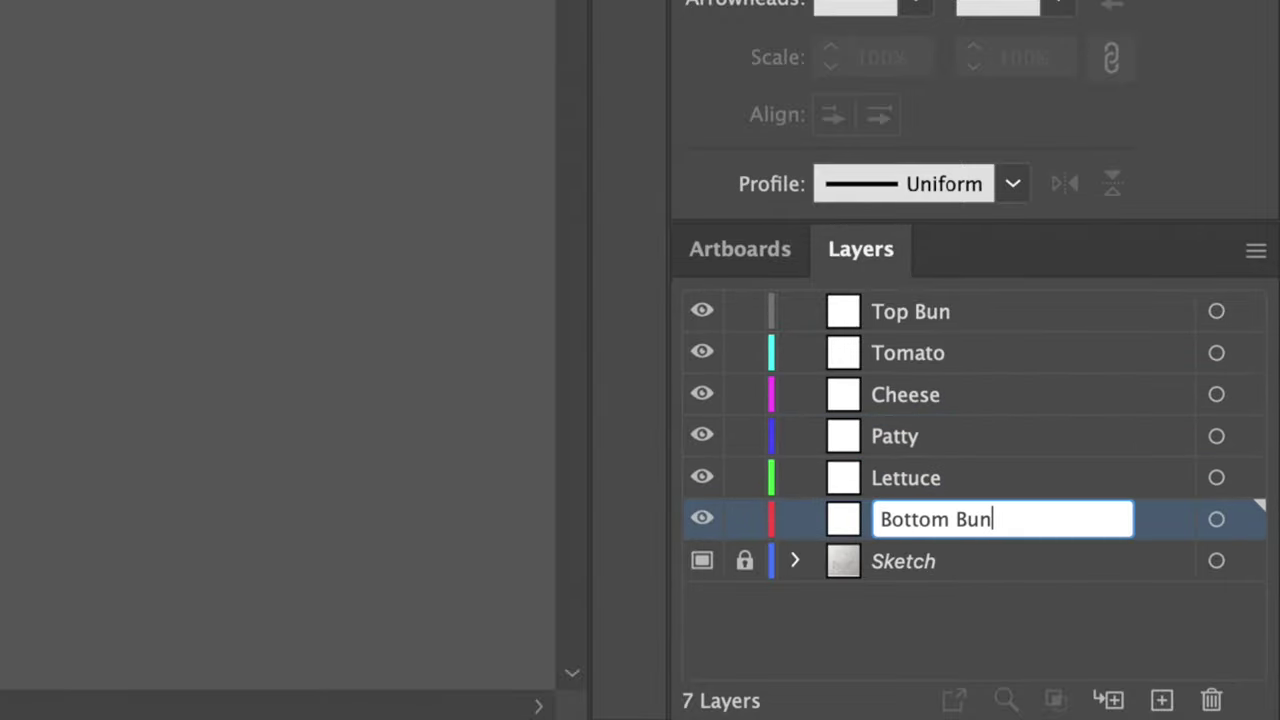
{"action": "key", "text": "Return"}
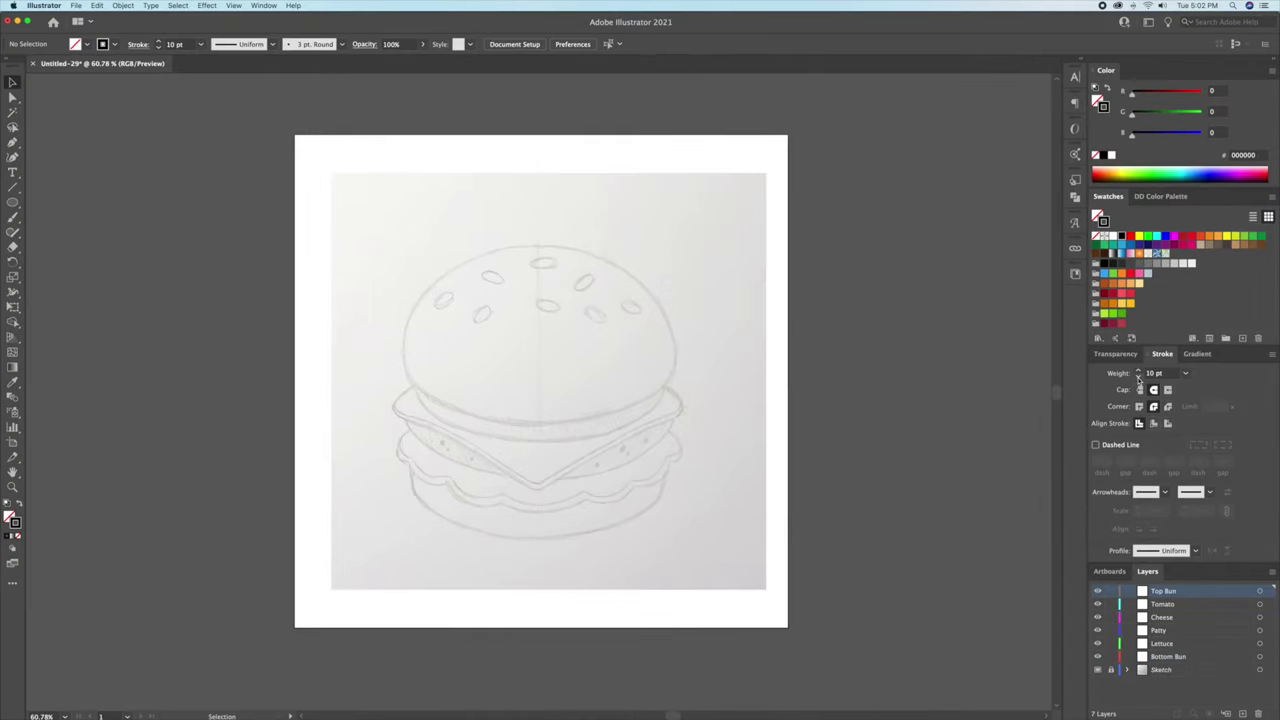
Draw an ellipse about 596 × 427 px over the sketched top bun on the Top Bun layer, with a 10 pt black stroke.
{"action": "key", "text": "z"}
{"action": "left_click_drag", "start_coordinate": [520, 337], "coordinate": [554, 280]}
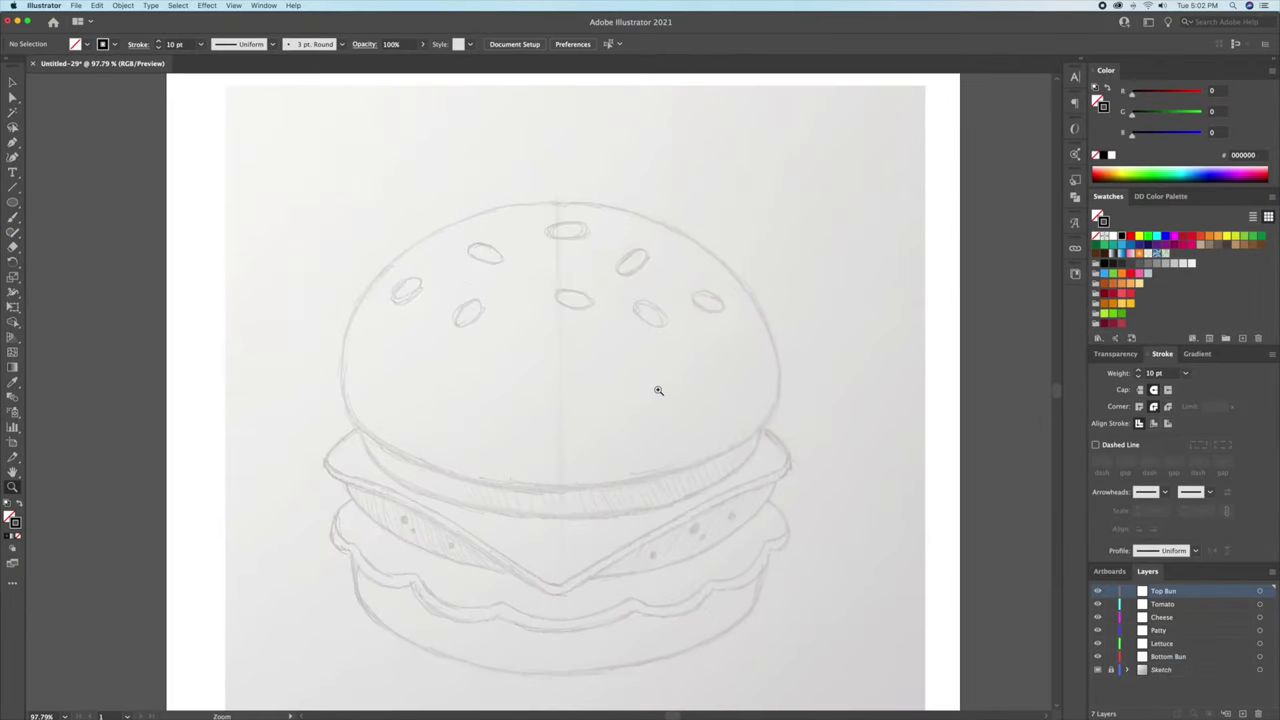
{"action": "left_click", "coordinate": [12, 203]}
{"action": "left_click_drag", "start_coordinate": [557, 312], "coordinate": [750, 421]}
{"action": "key", "text": "v"}
{"action": "key", "text": "super+shift+a"}
{"action": "left_click", "coordinate": [616, 417]}
{"action": "left_click_drag", "start_coordinate": [563, 416], "coordinate": [563, 522]}
{"action": "left_click_drag", "start_coordinate": [737, 366], "coordinate": [784, 366]}
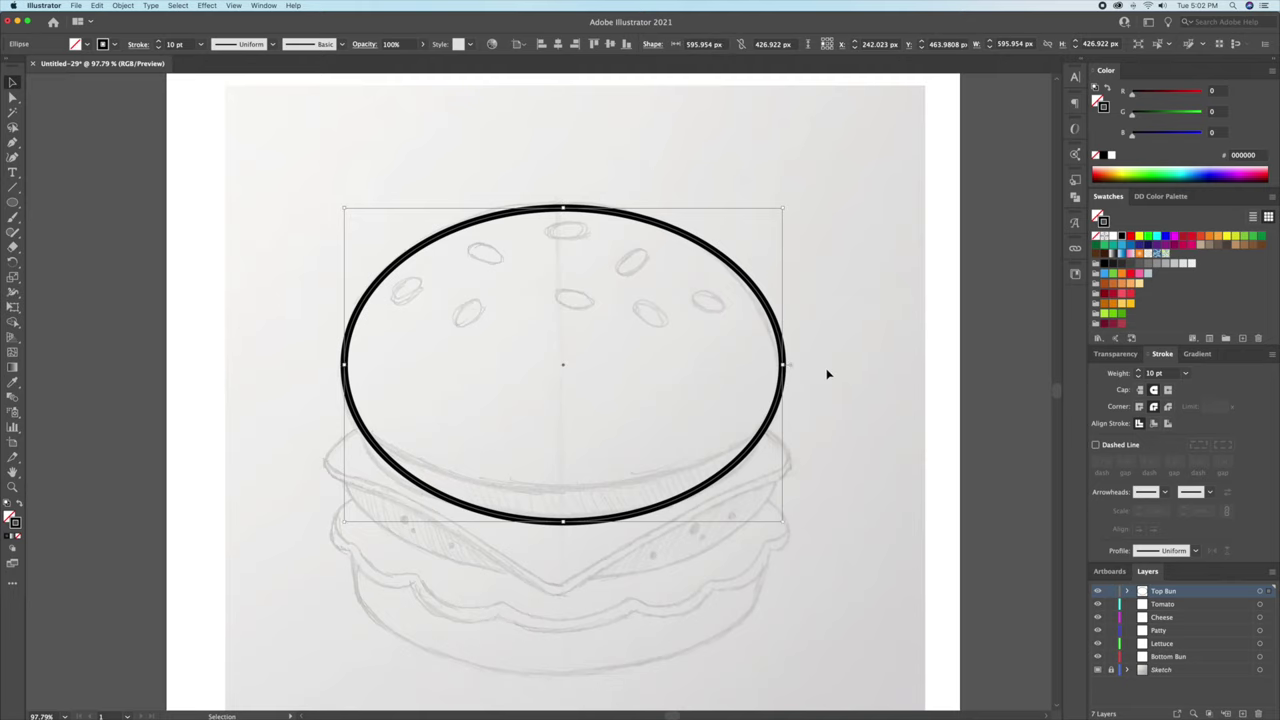
Adjust the bun ellipse's height to the sketch and add a raised copy widened to about 674 px.
{"action": "scroll", "coordinate": [831, 381], "scroll_direction": "down", "scroll_amount": 2}
{"action": "left_click_drag", "start_coordinate": [564, 173], "coordinate": [564, 173]}
{"action": "left_click_drag", "start_coordinate": [564, 487], "coordinate": [562, 495]}
{"action": "left_click_drag", "start_coordinate": [694, 466], "coordinate": [700, 427]}
{"action": "left_click_drag", "start_coordinate": [782, 298], "coordinate": [812, 300]}
Select both ellipses and use the Shape Builder tool to delete the outer upper ring and the lower crescent.
{"action": "left_click", "coordinate": [818, 482]}
{"action": "left_click", "coordinate": [675, 468]}
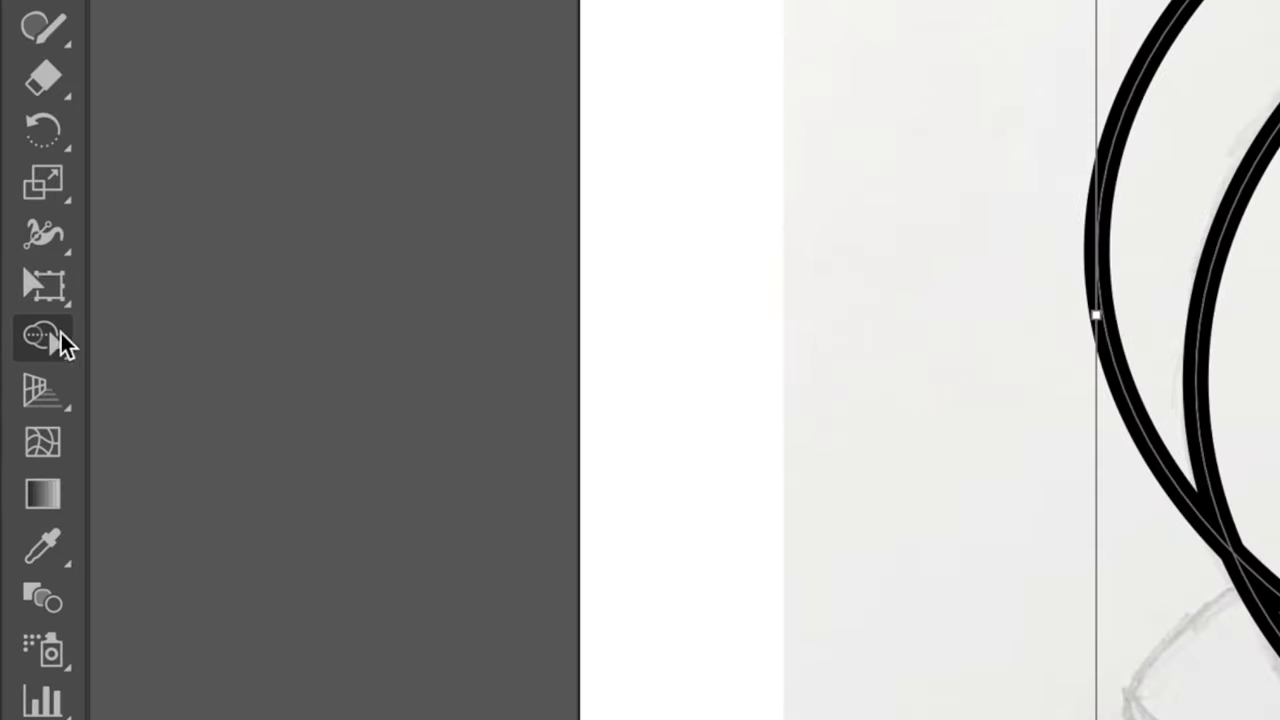
{"action": "left_click", "coordinate": [38, 340]}
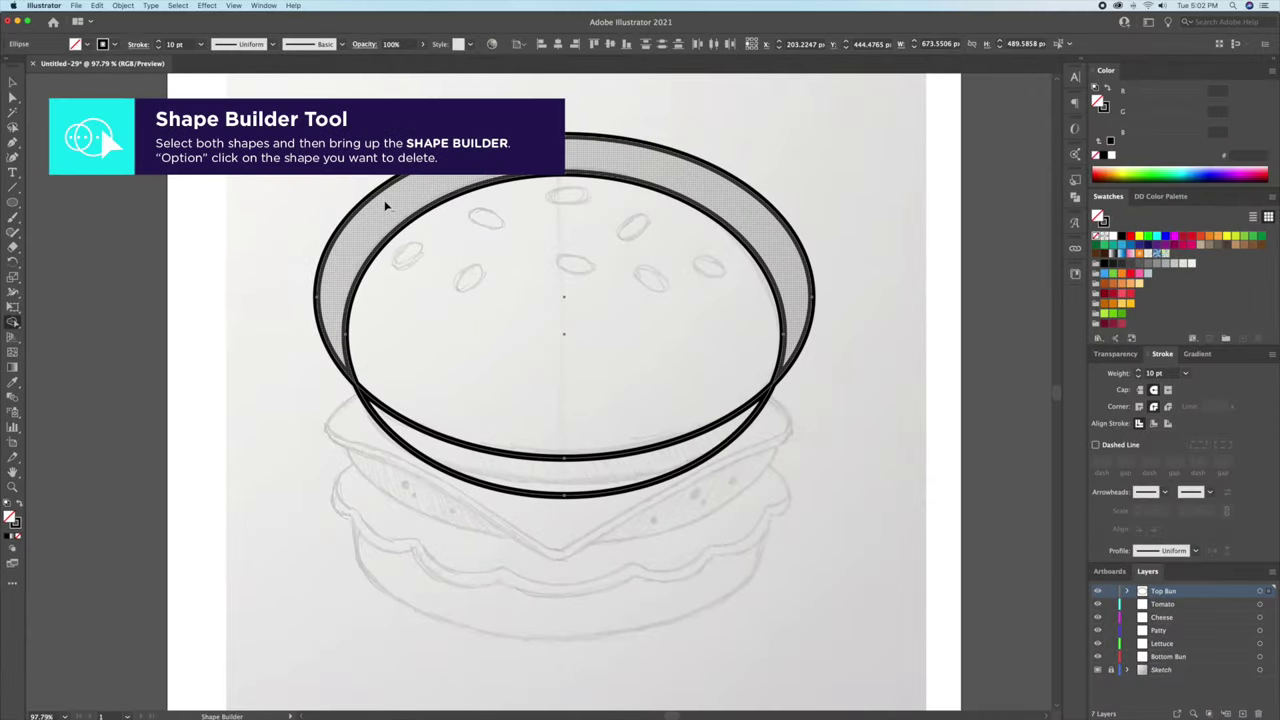
{"action": "left_click", "coordinate": [386, 206], "text": "alt"}
{"action": "left_click", "coordinate": [525, 478], "text": "alt"}
{"action": "key", "text": "v"}
{"action": "left_click", "coordinate": [423, 507]}
Round the top bun outline's two lower corners to a radius of about 88 px.
{"action": "key", "text": "a"}
{"action": "left_click", "coordinate": [778, 372]}
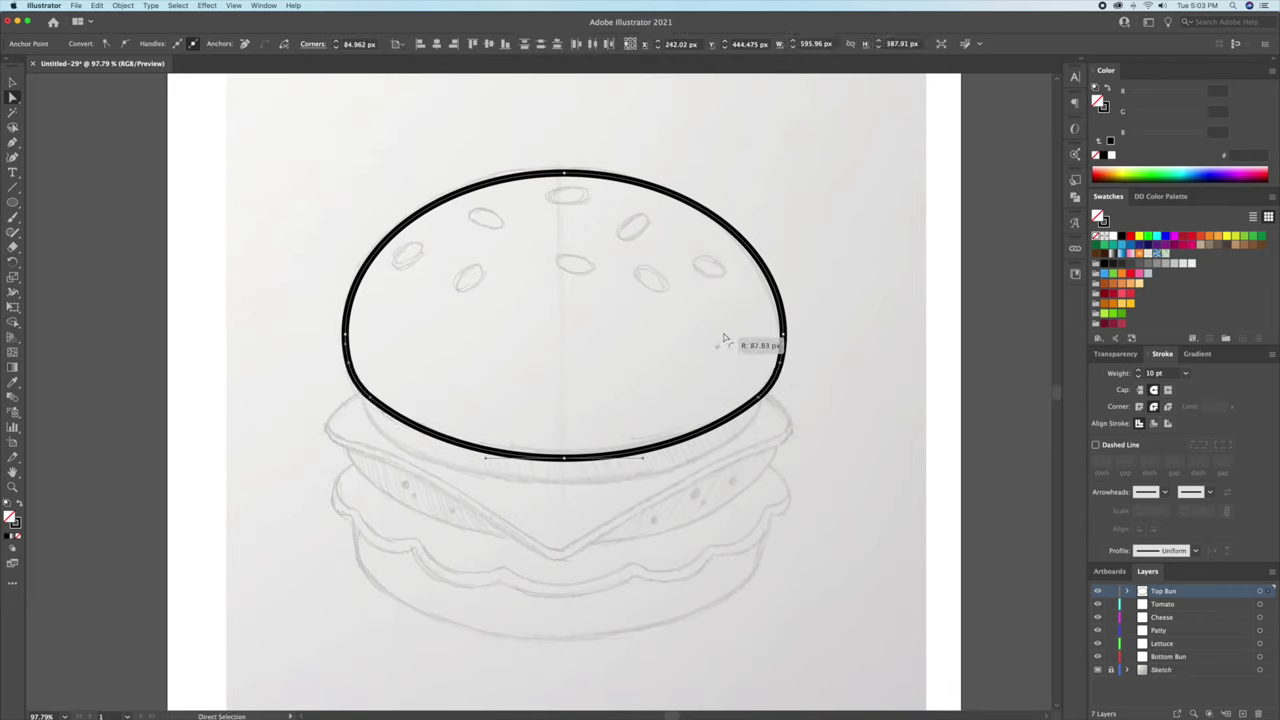
{"action": "key", "text": "v"}
{"action": "left_click", "coordinate": [877, 405]}
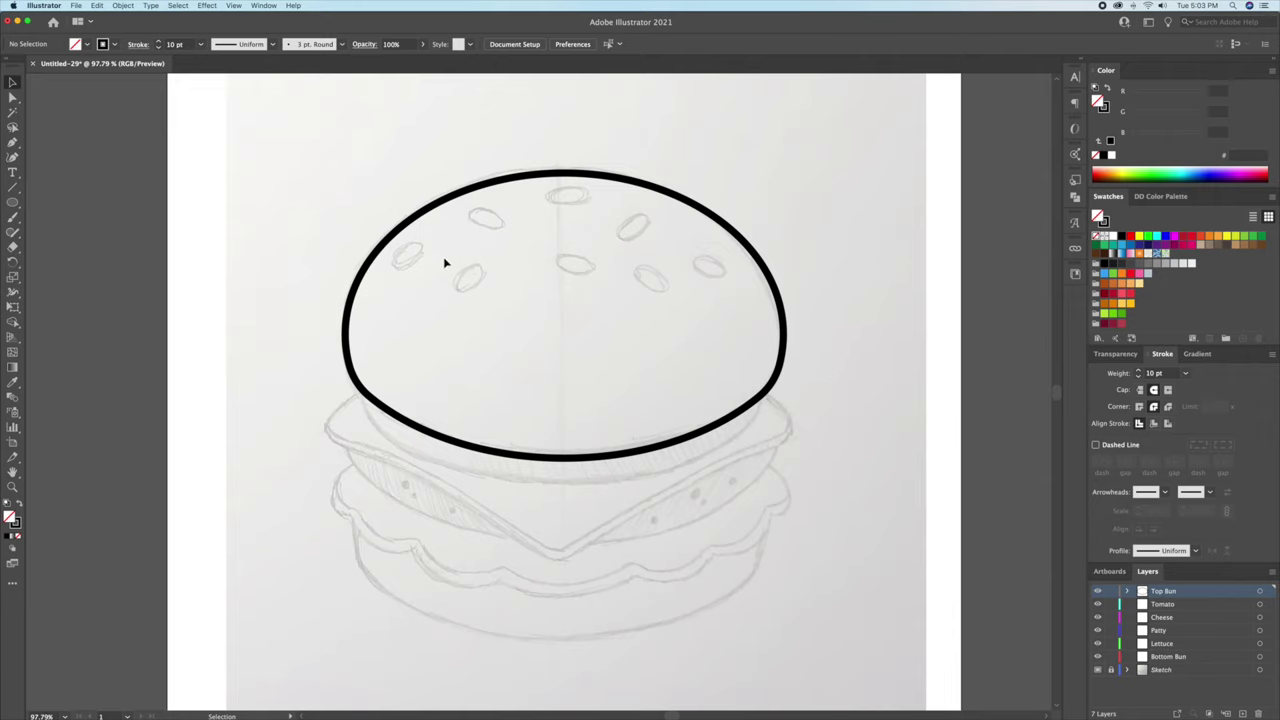
Lock the Top Bun layer and draw a tomato ellipse on the Tomato layer, centered on the bun and extending just below it.
{"action": "left_click", "coordinate": [1110, 591]}
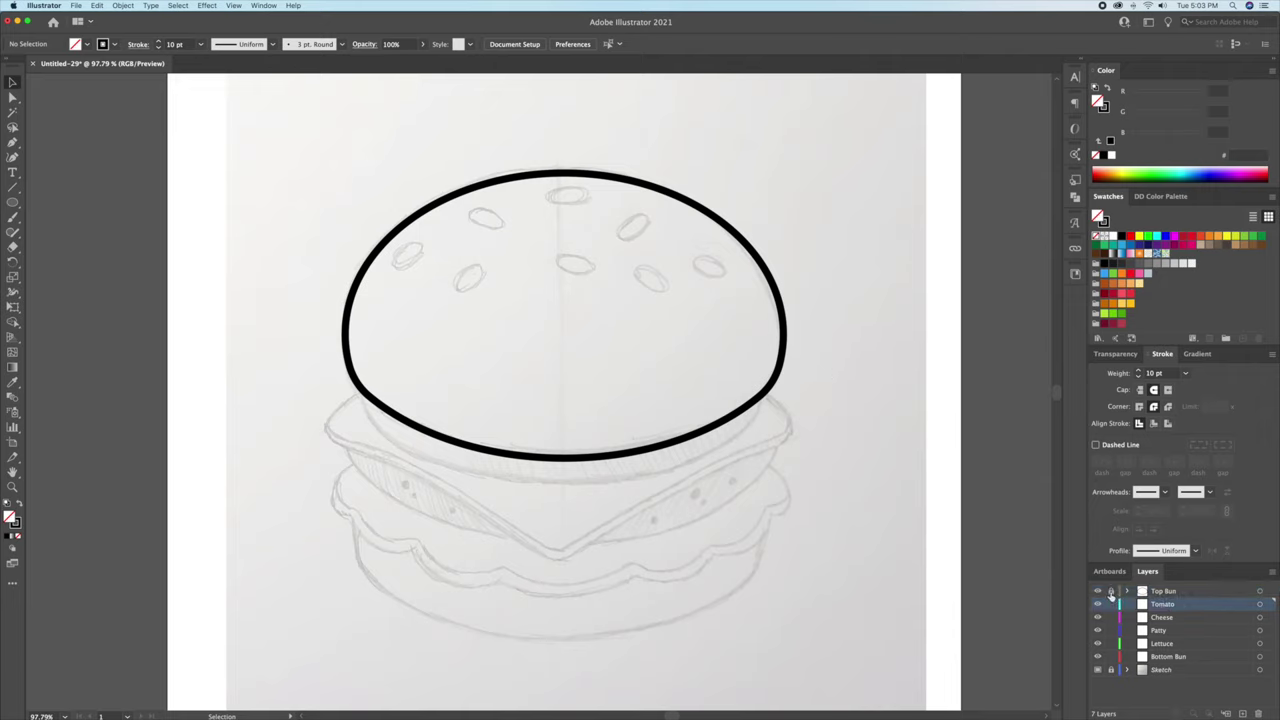
{"action": "key", "text": "l"}
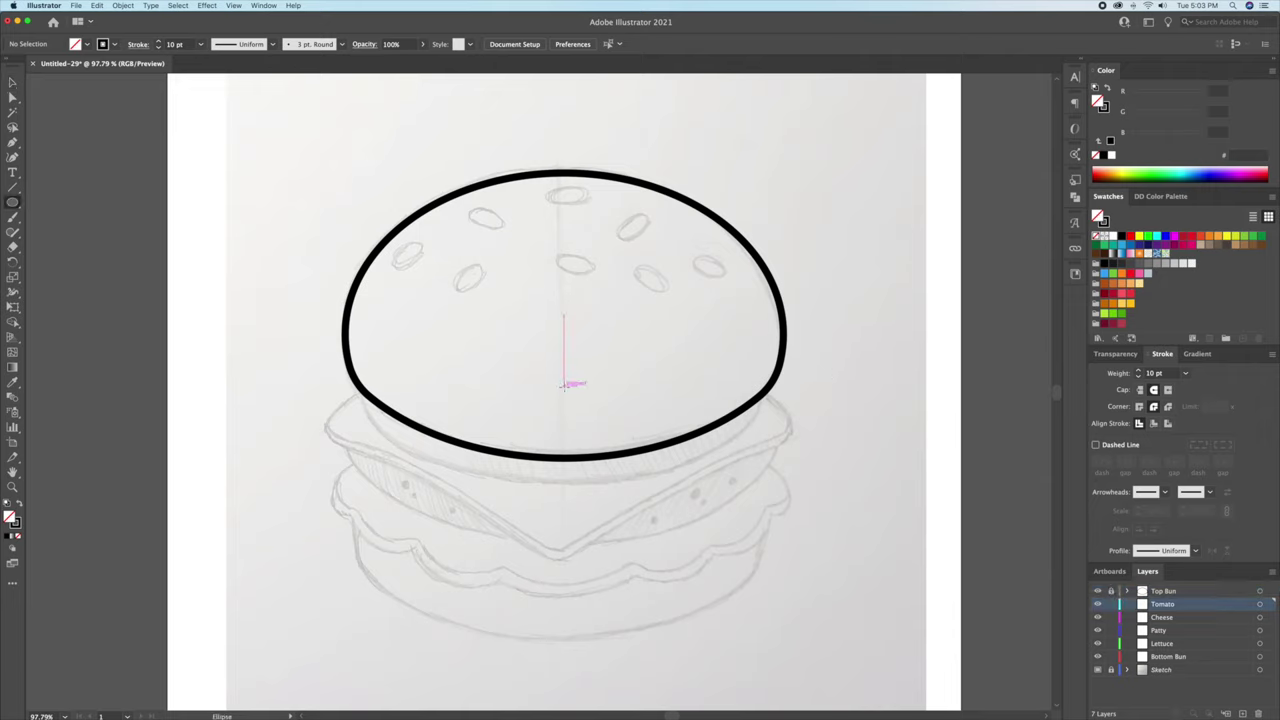
{"action": "left_click_drag", "start_coordinate": [565, 388], "coordinate": [768, 481]}
{"action": "key", "text": "v"}
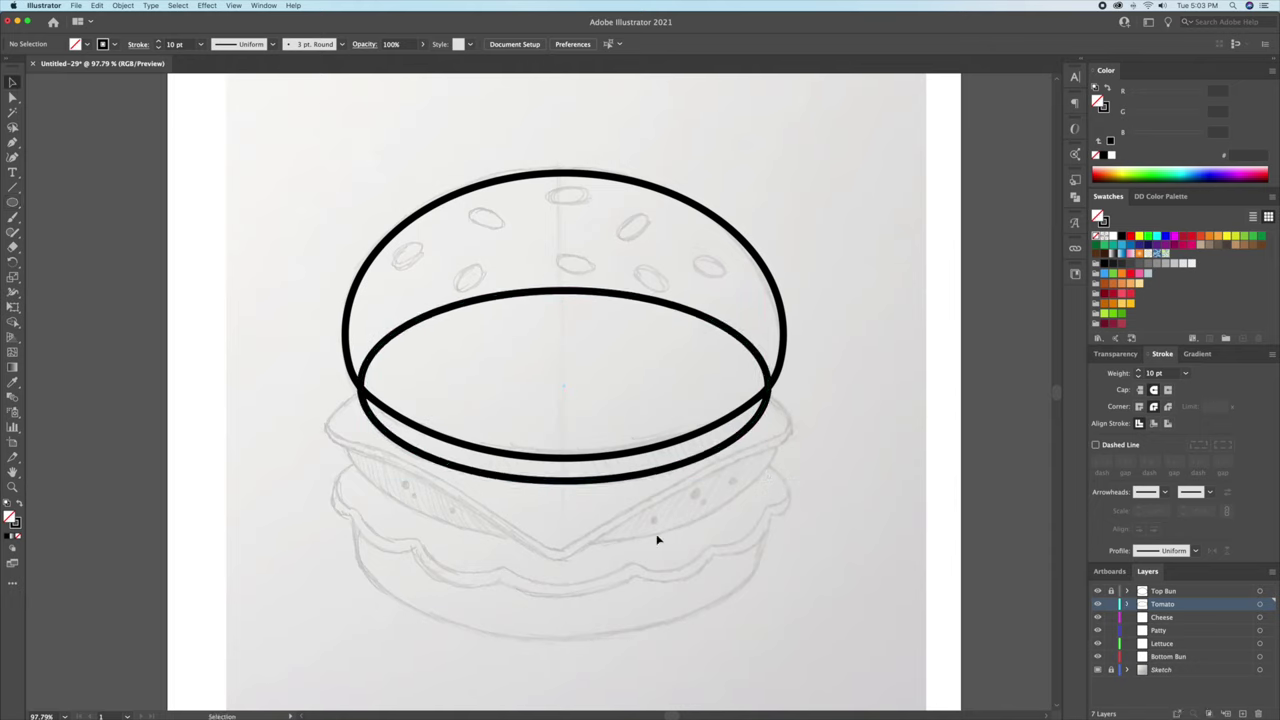
Lock the Tomato layer and outline the left half of the cheese on the Cheese layer as a closed four-point straight-sided shape.
{"action": "left_click_drag", "start_coordinate": [564, 485], "coordinate": [564, 486]}
{"action": "left_click", "coordinate": [622, 526]}
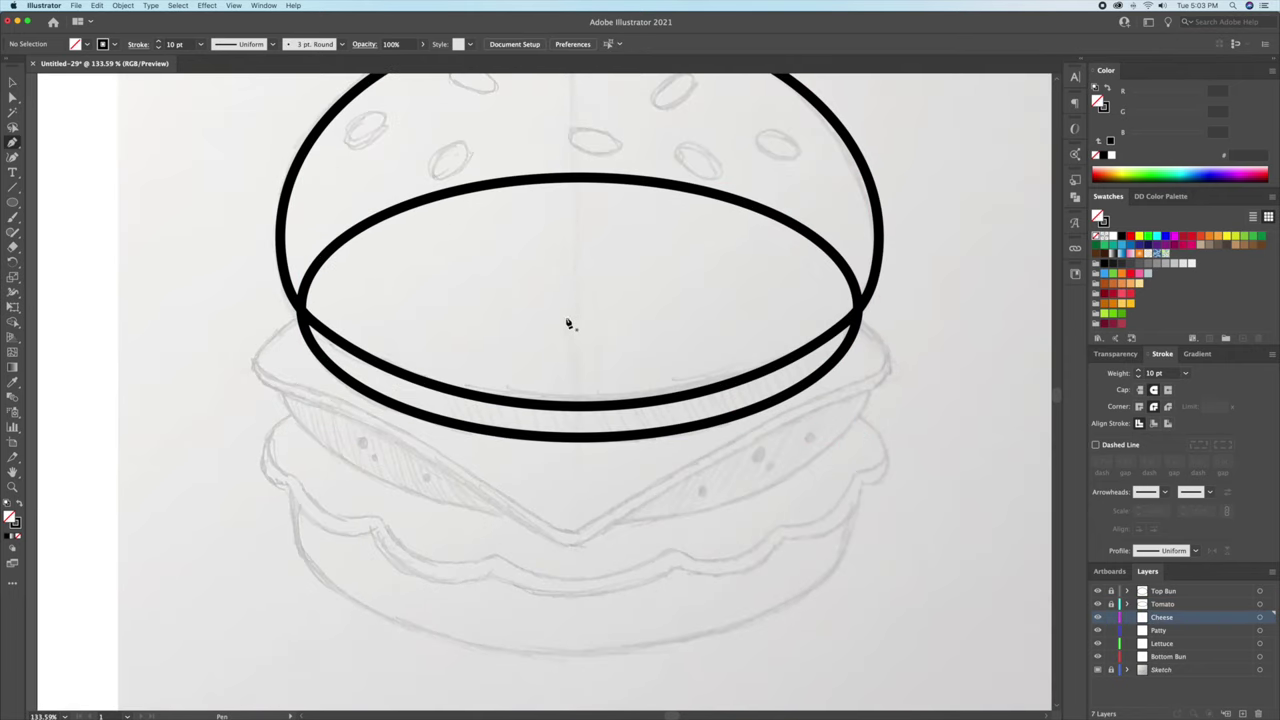
{"action": "key", "text": "p"}
{"action": "left_click", "coordinate": [304, 316]}
{"action": "left_click", "coordinate": [580, 316]}
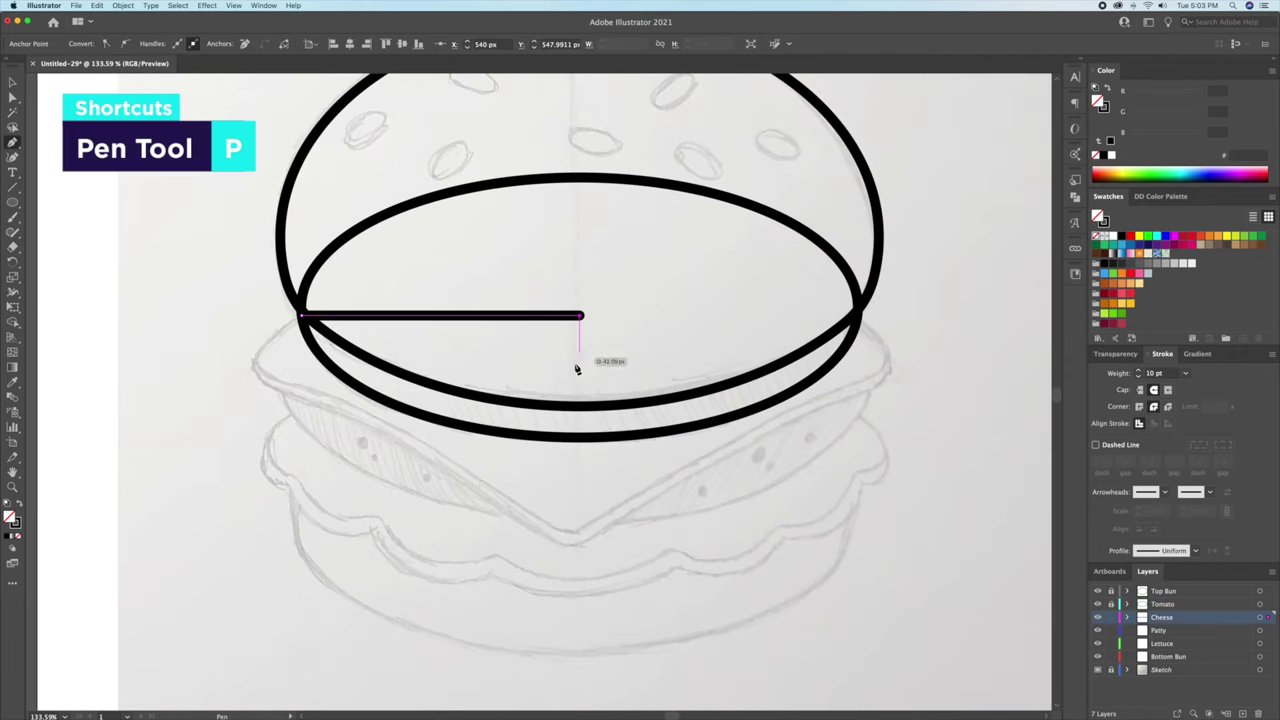
{"action": "left_click", "coordinate": [579, 551]}
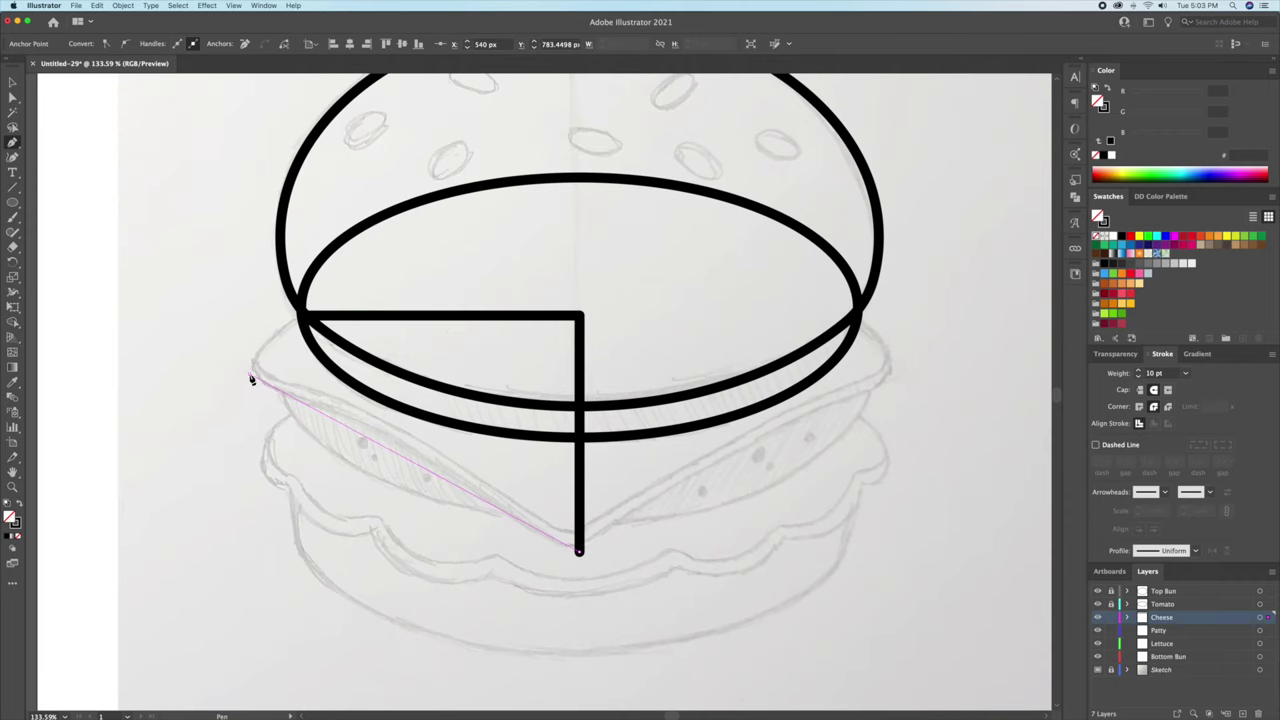
{"action": "left_click", "coordinate": [250, 375]}
{"action": "left_click", "coordinate": [303, 316]}
{"action": "key", "text": "v"}
{"action": "left_click", "coordinate": [243, 456]}
Bend the cheese half's short outer edge outward and its long lower edge to a slight curve with the Curvature tool.
{"action": "key", "text": "z"}
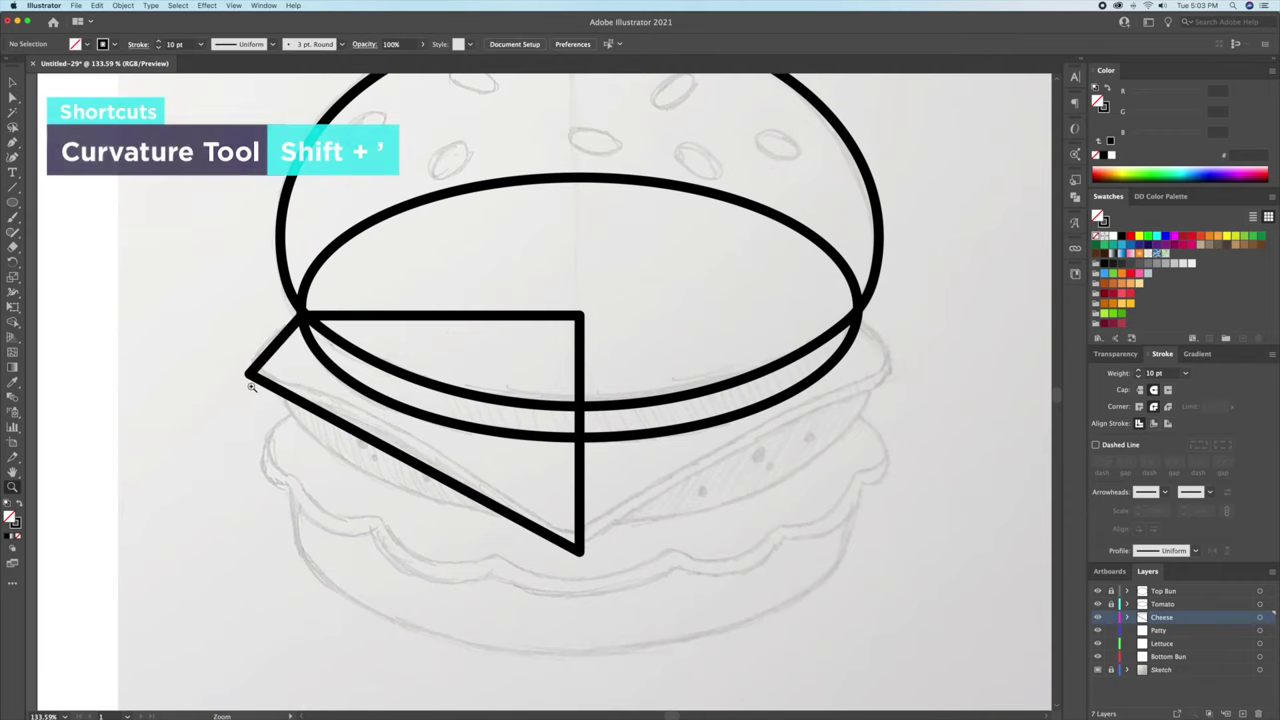
{"action": "left_click_drag", "start_coordinate": [251, 386], "coordinate": [337, 386]}
{"action": "key", "text": "v"}
{"action": "left_click", "coordinate": [446, 480]}
{"action": "left_click_drag", "start_coordinate": [446, 490], "coordinate": [406, 412]}
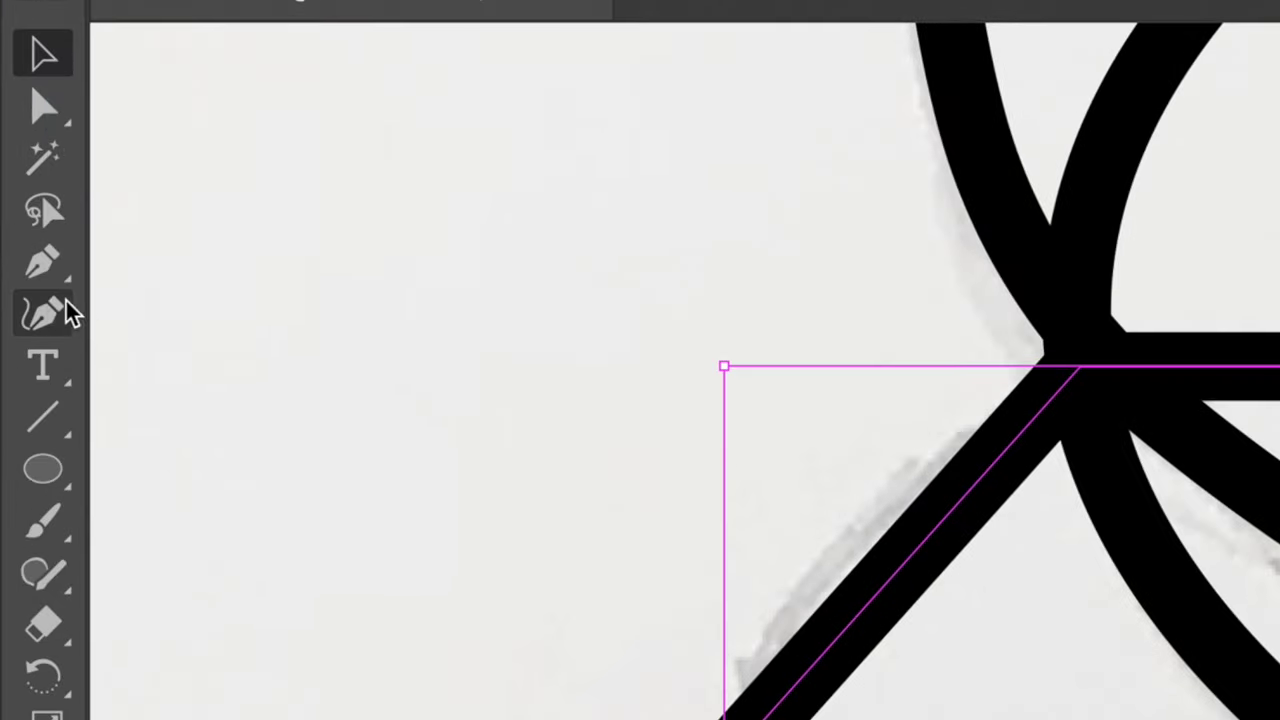
{"action": "left_click", "coordinate": [52, 310]}
{"action": "left_click_drag", "start_coordinate": [262, 227], "coordinate": [238, 220]}
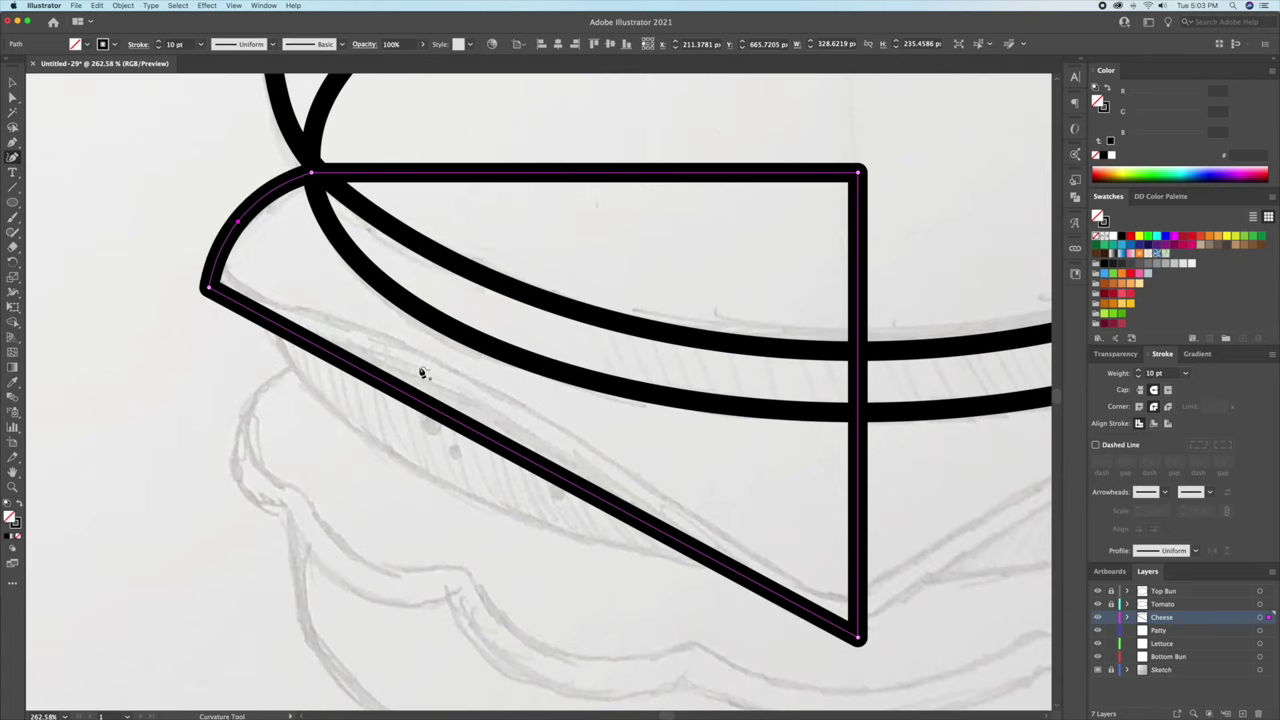
{"action": "left_click_drag", "start_coordinate": [434, 417], "coordinate": [443, 392]}
{"action": "key", "text": "v"}
{"action": "left_click", "coordinate": [386, 438]}
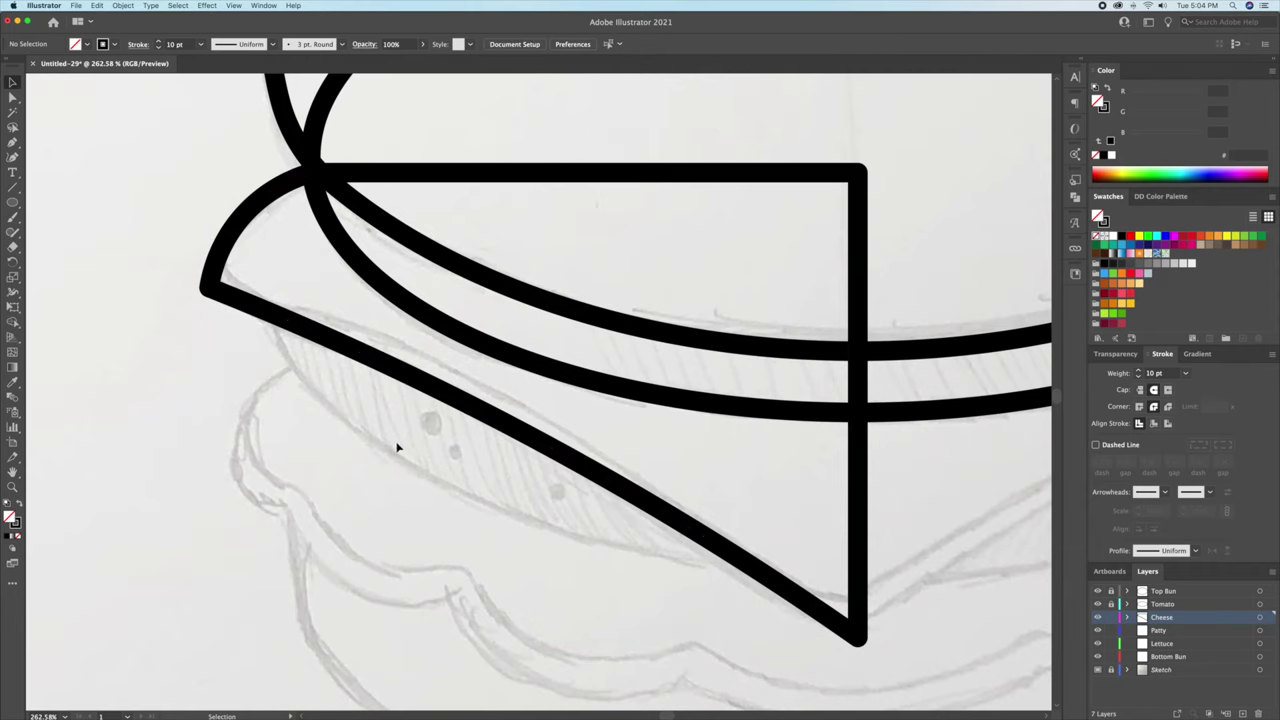
Reflect a copy of the cheese half across the vertical axis at its straight center edge.
{"action": "key", "text": "z"}
{"action": "left_click_drag", "start_coordinate": [394, 445], "coordinate": [338, 454]}
{"action": "key", "text": "space"}
{"action": "left_click_drag", "start_coordinate": [621, 530], "coordinate": [522, 529]}
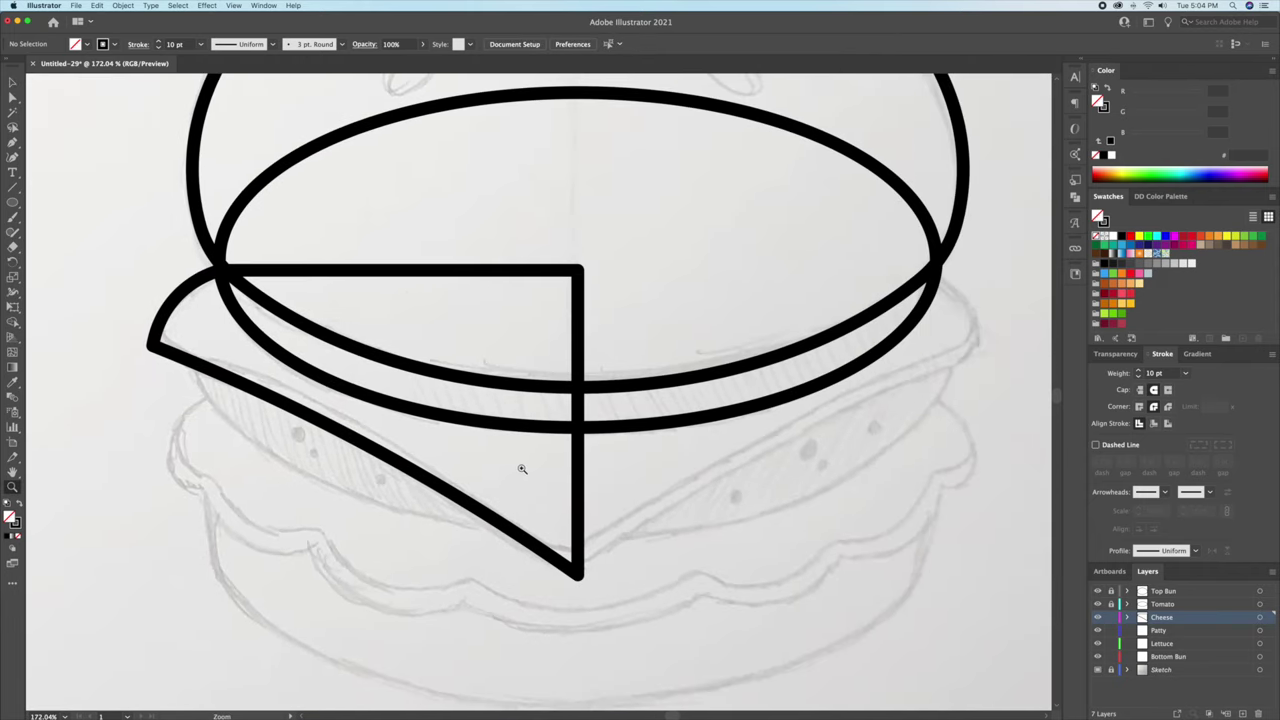
{"action": "key", "text": "a"}
{"action": "key", "text": "v"}
{"action": "left_click", "coordinate": [581, 490]}
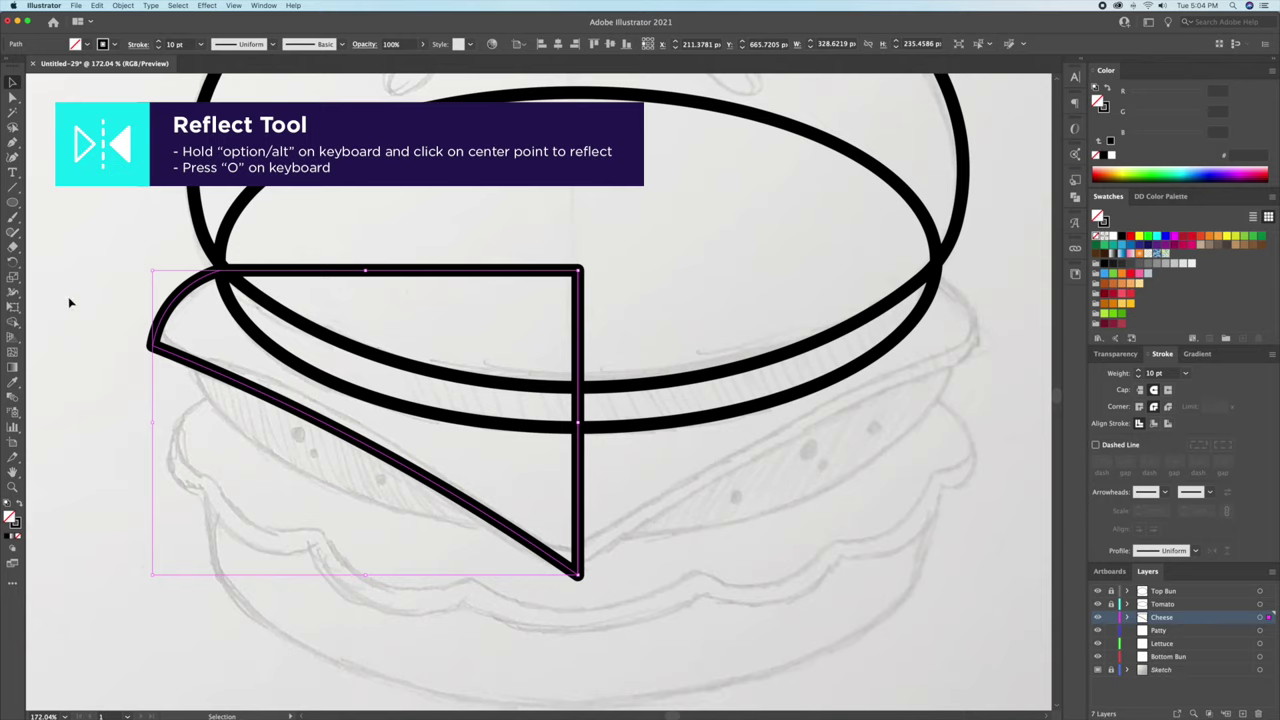
{"action": "key", "text": "o"}
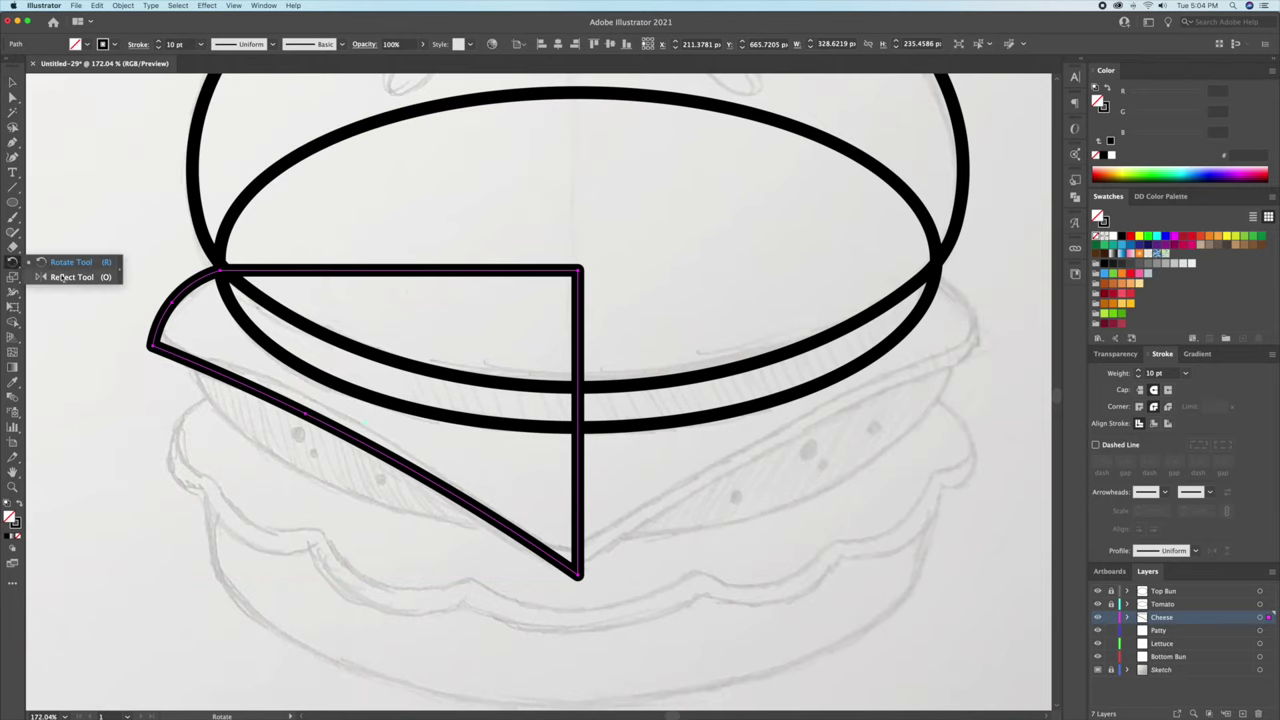
{"action": "left_click", "coordinate": [578, 447], "text": "alt"}
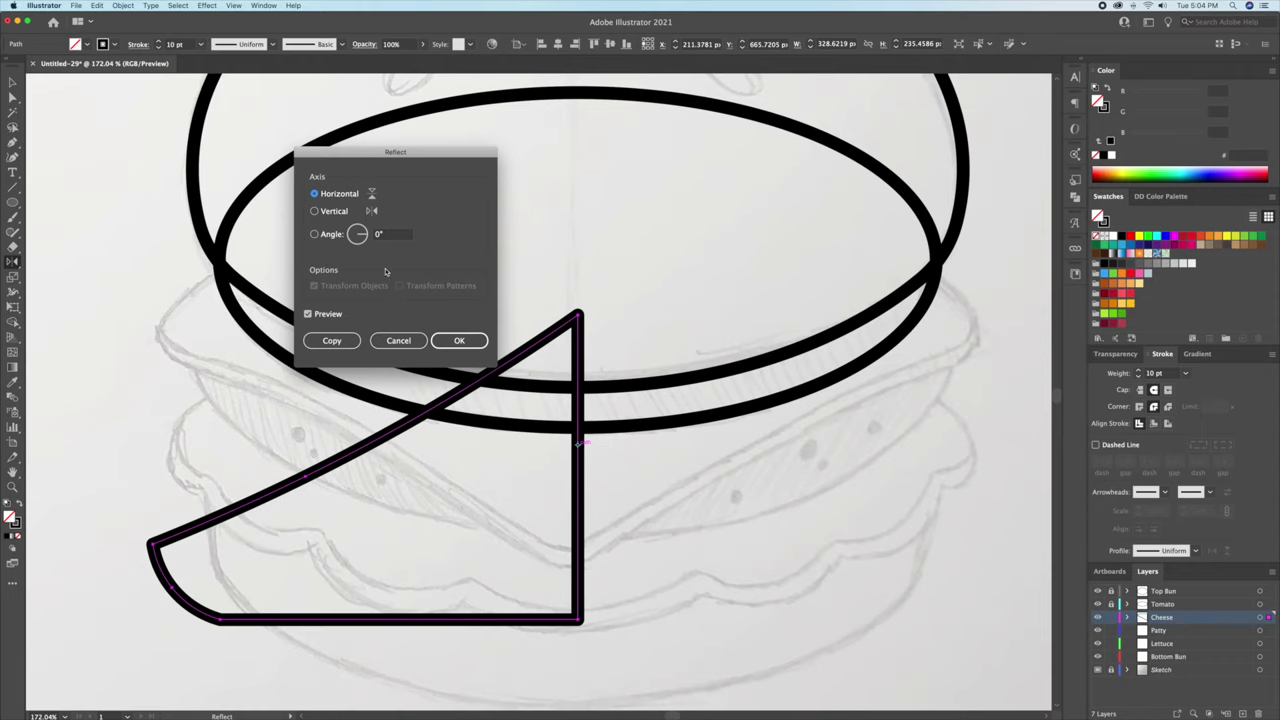
{"action": "left_click", "coordinate": [314, 211]}
{"action": "left_click", "coordinate": [332, 341]}
{"action": "key", "text": "v"}
{"action": "left_click", "coordinate": [627, 571]}
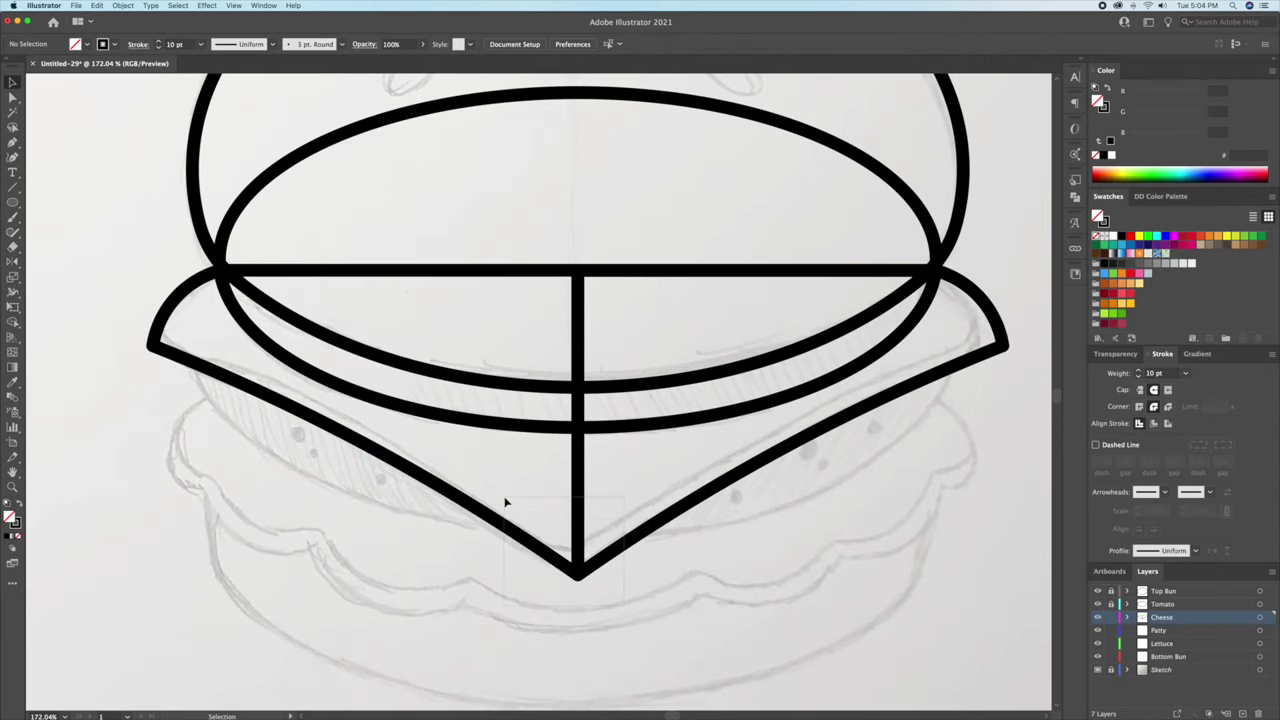
Unite the two cheese halves into one shape with Pathfinder.
{"action": "left_click_drag", "start_coordinate": [505, 502], "coordinate": [646, 516]}
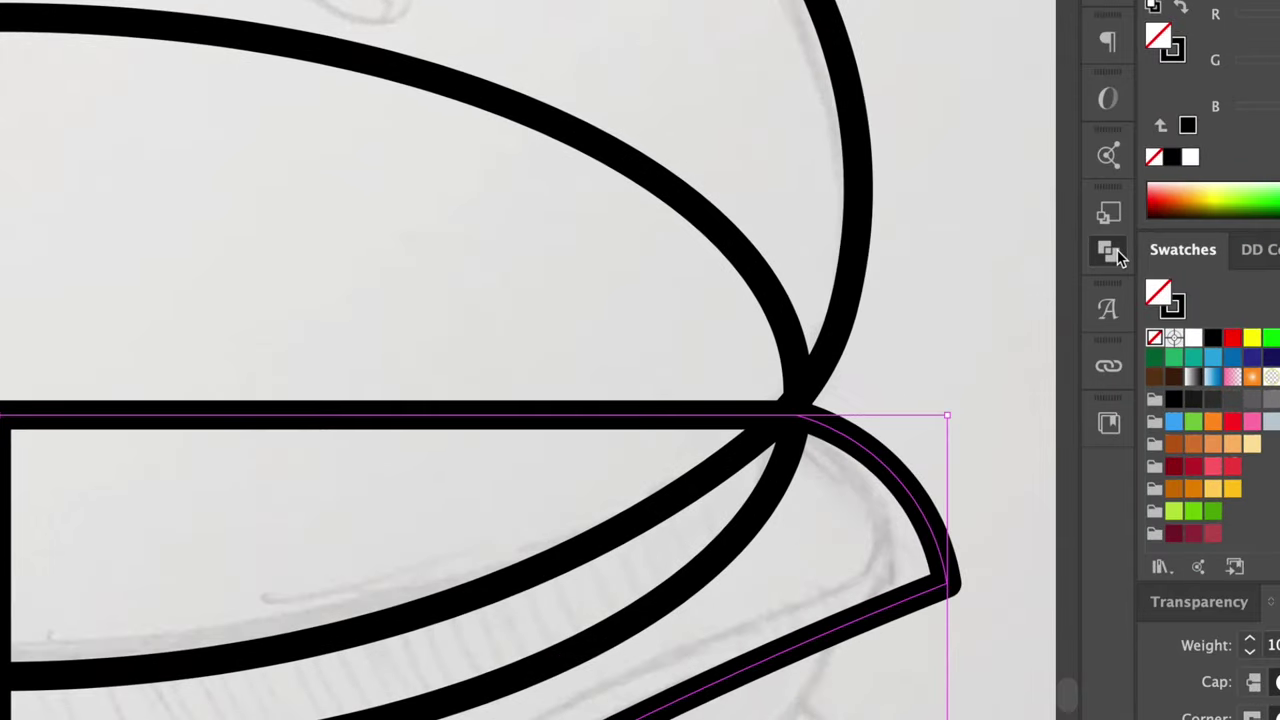
{"action": "left_click", "coordinate": [1075, 196]}
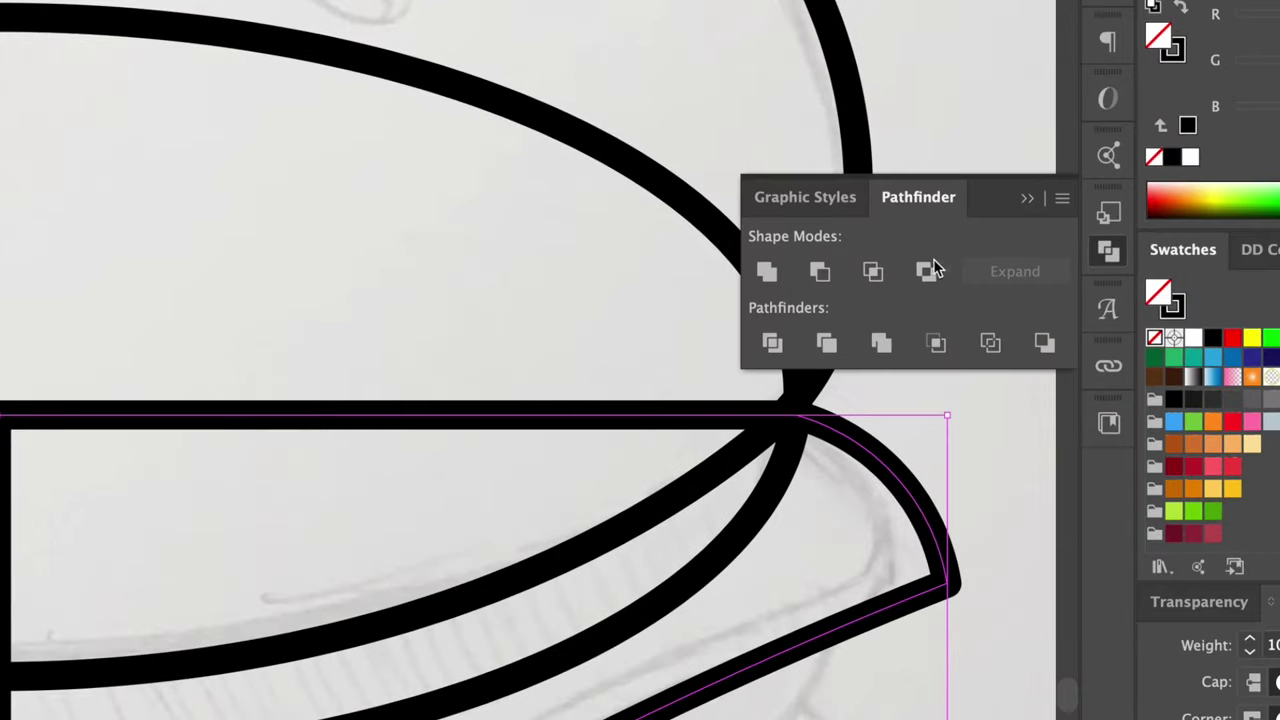
{"action": "left_click", "coordinate": [767, 276]}
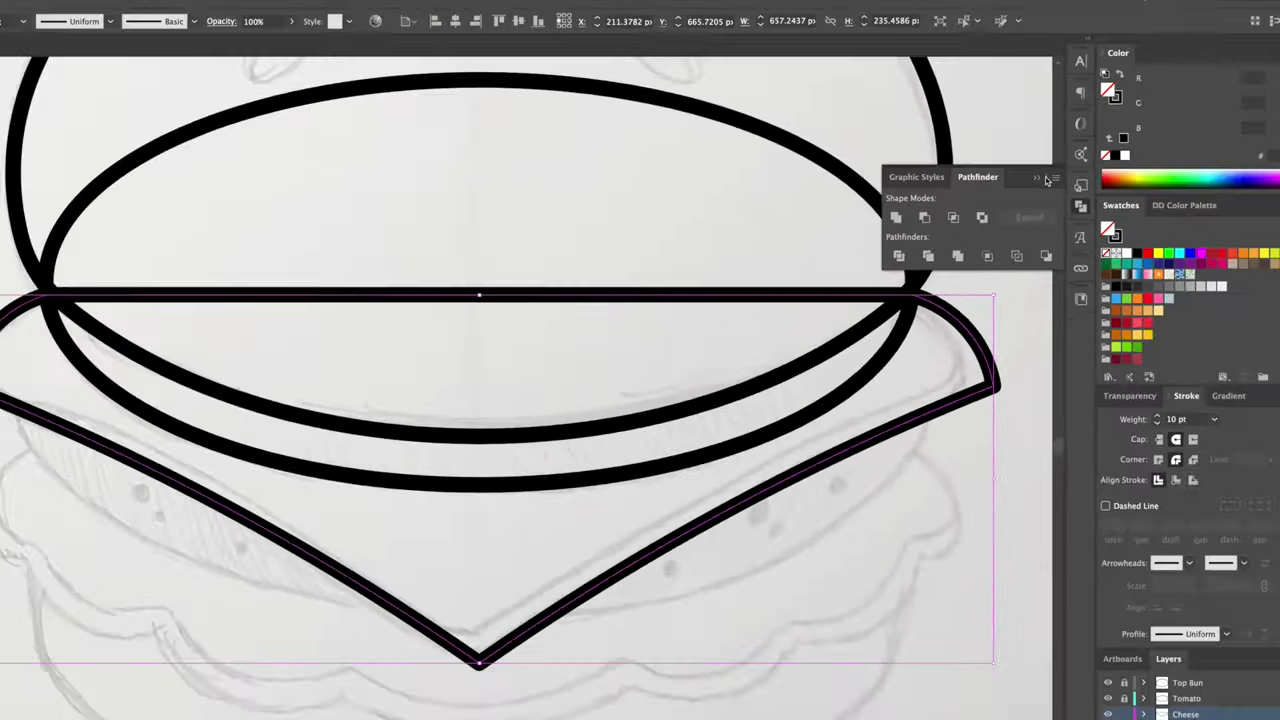
{"action": "left_click", "coordinate": [1038, 177]}
{"action": "left_click", "coordinate": [848, 584]}
Round the cheese's bottom tip to a radius of about 31 px and round its two outer corners.
{"action": "key", "text": "a"}
{"action": "left_click_drag", "start_coordinate": [504, 686], "coordinate": [451, 642]}
{"action": "left_click_drag", "start_coordinate": [480, 640], "coordinate": [481, 629]}
{"action": "left_click_drag", "start_coordinate": [581, 548], "coordinate": [581, 530]}
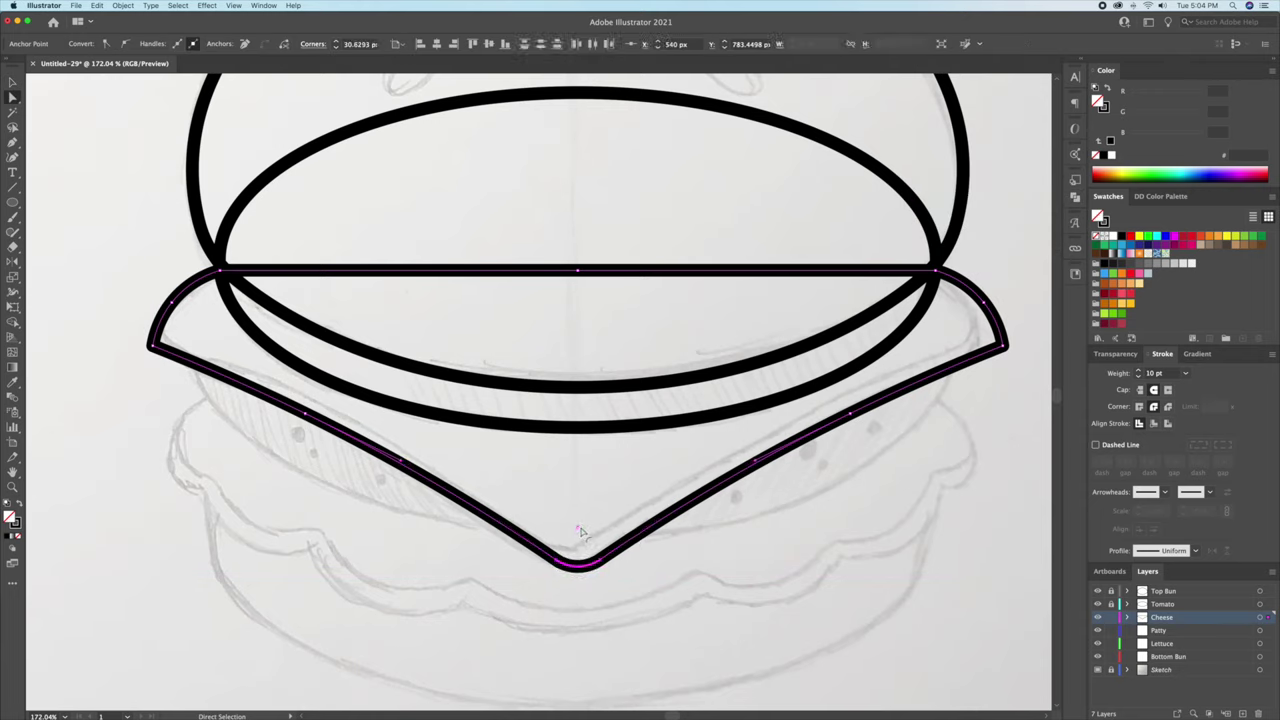
{"action": "left_click", "coordinate": [153, 346]}
{"action": "left_click", "coordinate": [1002, 346], "text": "shift"}
{"action": "left_click_drag", "start_coordinate": [997, 345], "coordinate": [982, 339]}
{"action": "key", "text": "v"}
{"action": "left_click", "coordinate": [800, 512]}
Lock the Cheese layer and draw the patty ellipse on the Patty layer, centered on the burger and matched to the sketch's patty.
{"action": "left_click_drag", "start_coordinate": [800, 512], "coordinate": [697, 518]}
{"action": "left_click", "coordinate": [1158, 630]}
{"action": "key", "text": "l"}
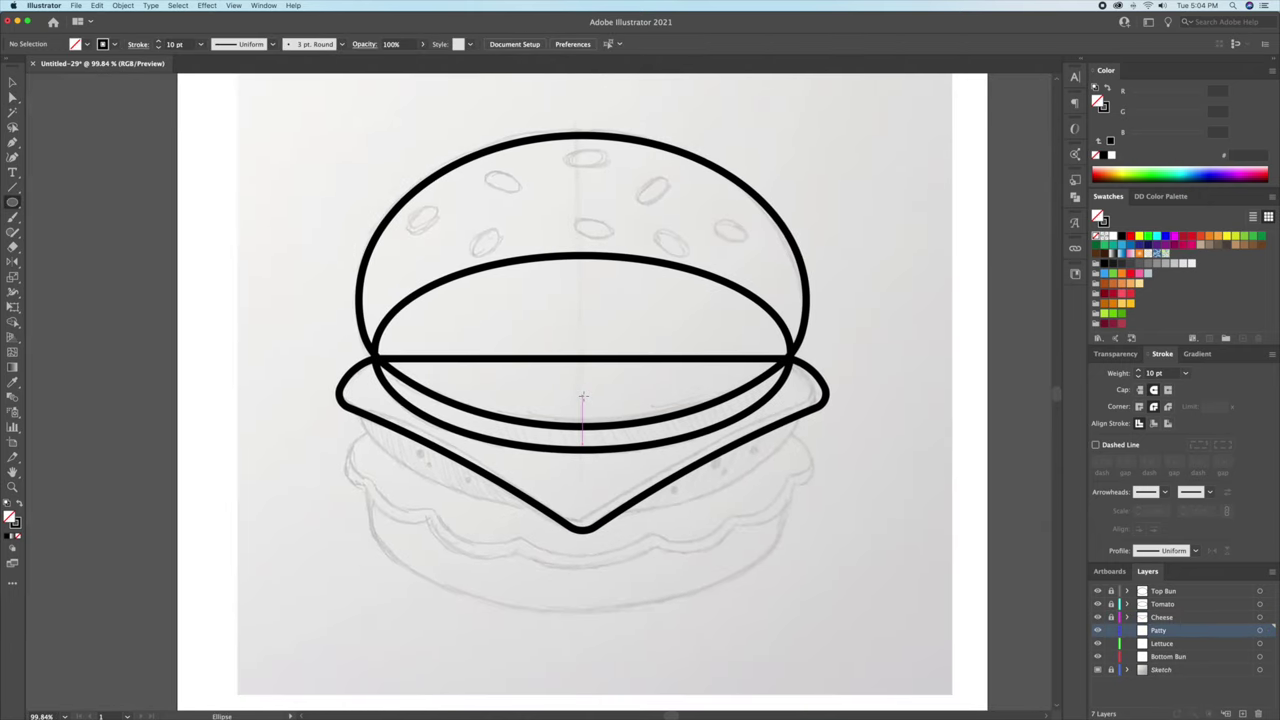
{"action": "mouse_move", "coordinate": [582, 394]}
{"action": "left_mouse_down"}
{"action": "mouse_move", "coordinate": [812, 513]}
{"action": "mouse_move", "coordinate": [798, 513]}
{"action": "left_mouse_up"}
{"action": "key", "text": "v"}
{"action": "left_click", "coordinate": [739, 571]}
Lock the Patty layer, draw a centered ellipse about 220 by 168 px on the Lettuce layer, and delete its top anchor point.
{"action": "key", "text": "z"}
{"action": "left_click_drag", "start_coordinate": [594, 574], "coordinate": [628, 572]}
{"action": "left_click", "coordinate": [1151, 645]}
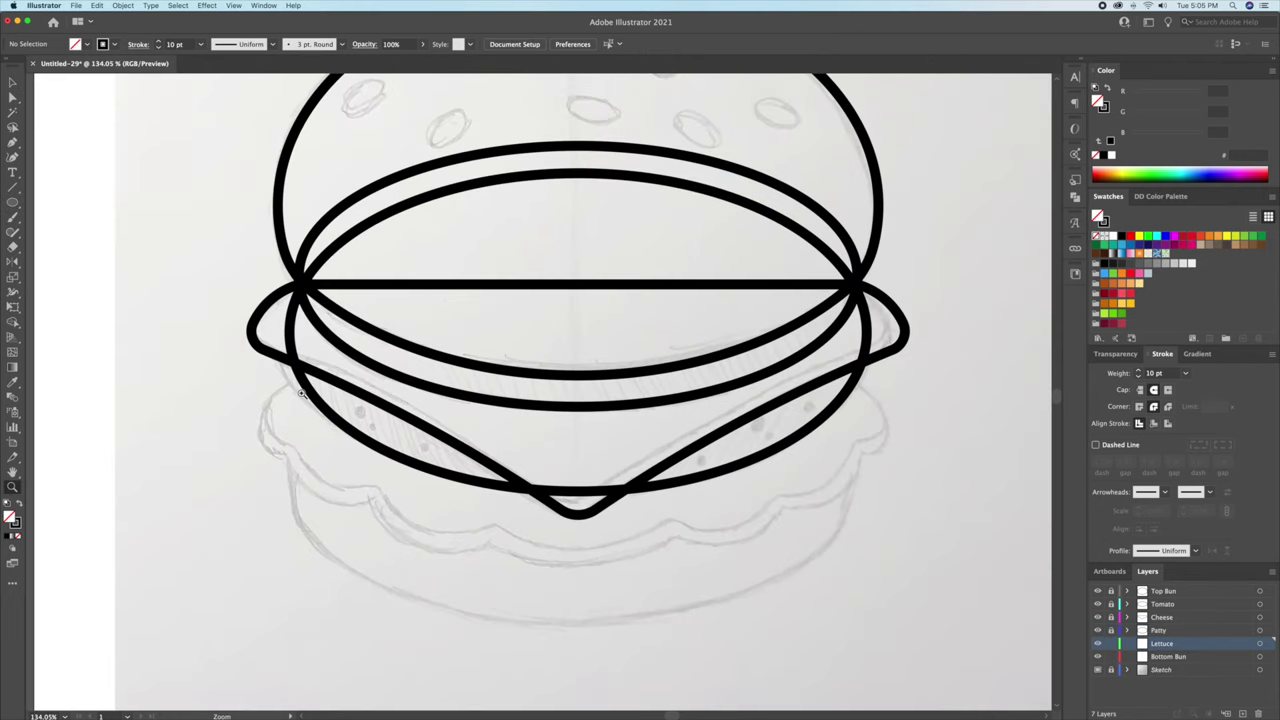
{"action": "left_click", "coordinate": [13, 203]}
{"action": "left_click_drag", "start_coordinate": [578, 464], "coordinate": [690, 549]}
{"action": "key", "text": "a"}
{"action": "left_click", "coordinate": [579, 383]}
{"action": "key", "text": "Delete"}
Trim the lettuce arc to its lower left part, ending it at an added anchor point where the sketched middle scallop ends.
{"action": "left_click", "coordinate": [692, 464]}
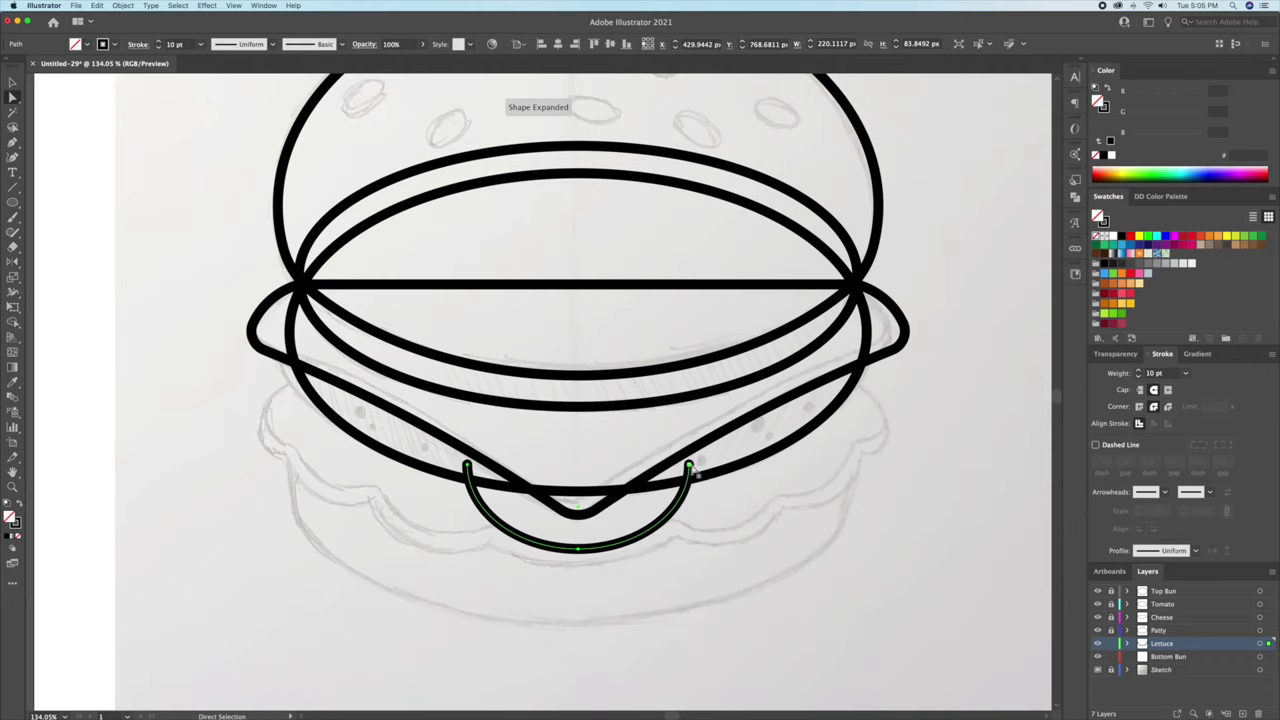
{"action": "key", "text": "Delete"}
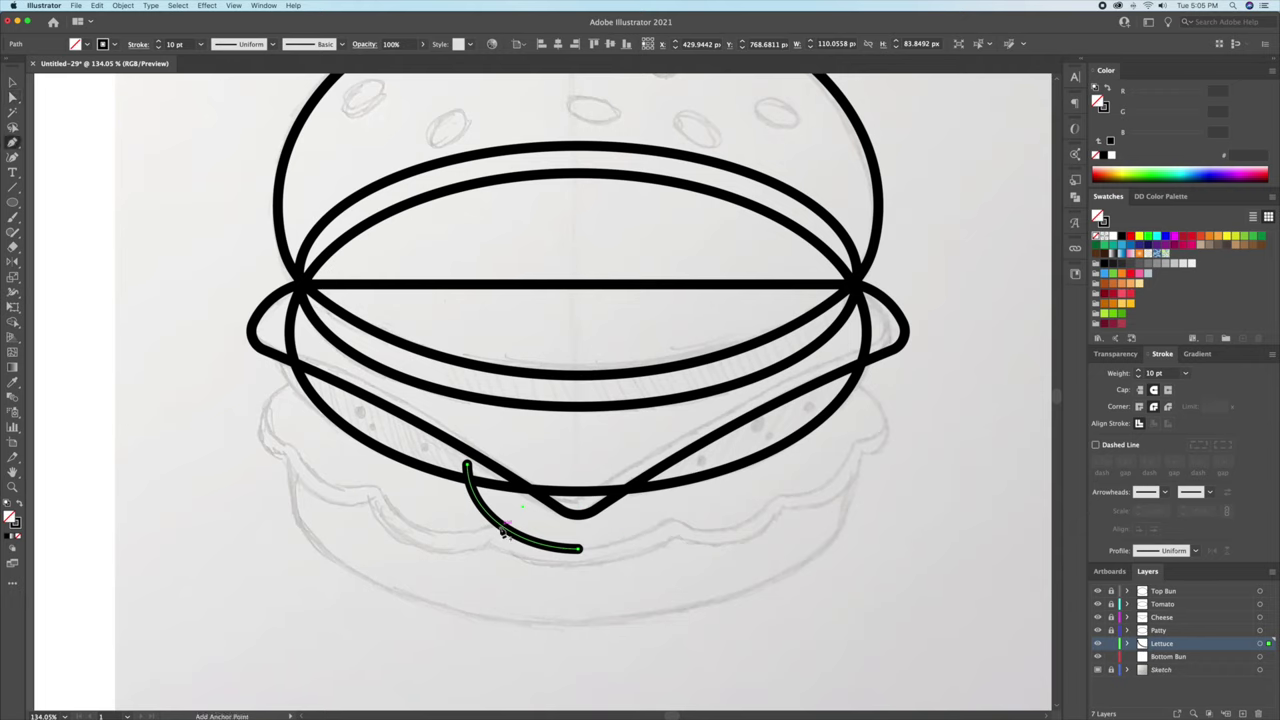
{"action": "left_click", "coordinate": [467, 467]}
{"action": "key", "text": "Delete"}
{"action": "key", "text": "v"}
{"action": "left_click", "coordinate": [614, 560]}
Extend the lettuce arc with the Pen tool into a closed left-half outline, placing straight segments between the sketch's scallop points.
{"action": "key", "text": "p"}
{"action": "left_click", "coordinate": [578, 549]}
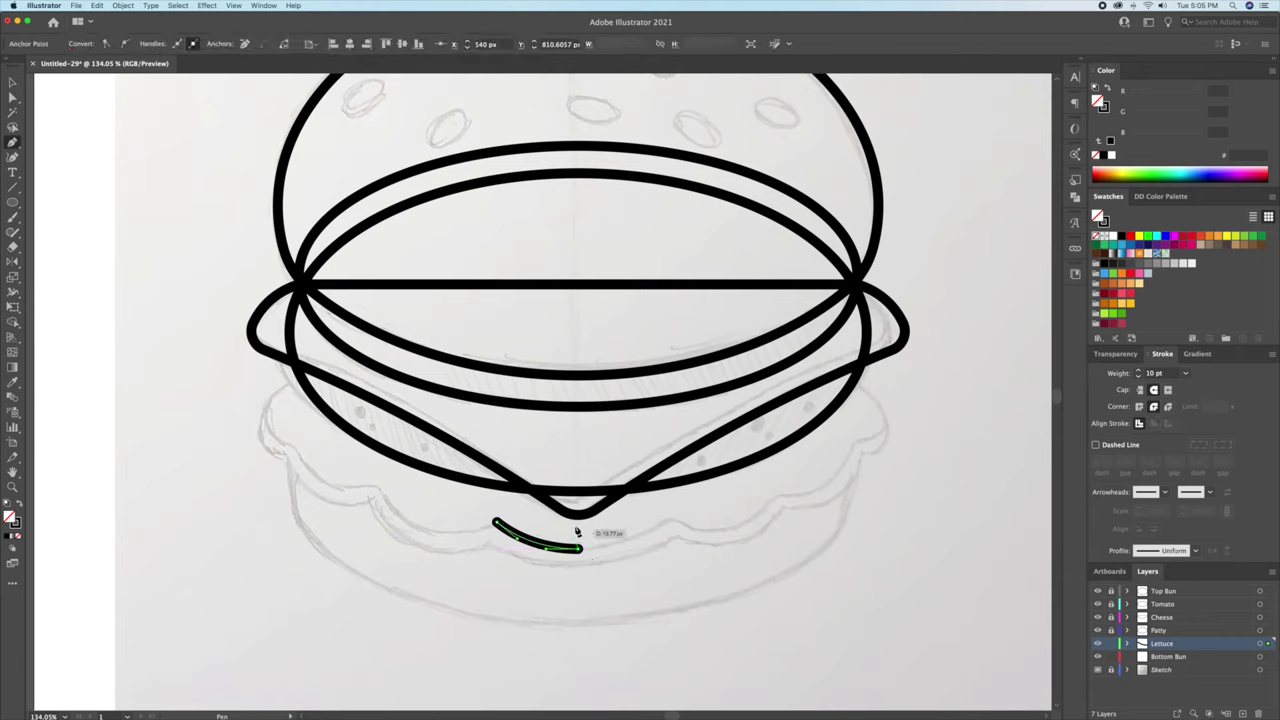
{"action": "left_click", "coordinate": [580, 392]}
{"action": "left_click", "coordinate": [303, 390]}
{"action": "left_click", "coordinate": [280, 452]}
{"action": "left_click", "coordinate": [366, 503]}
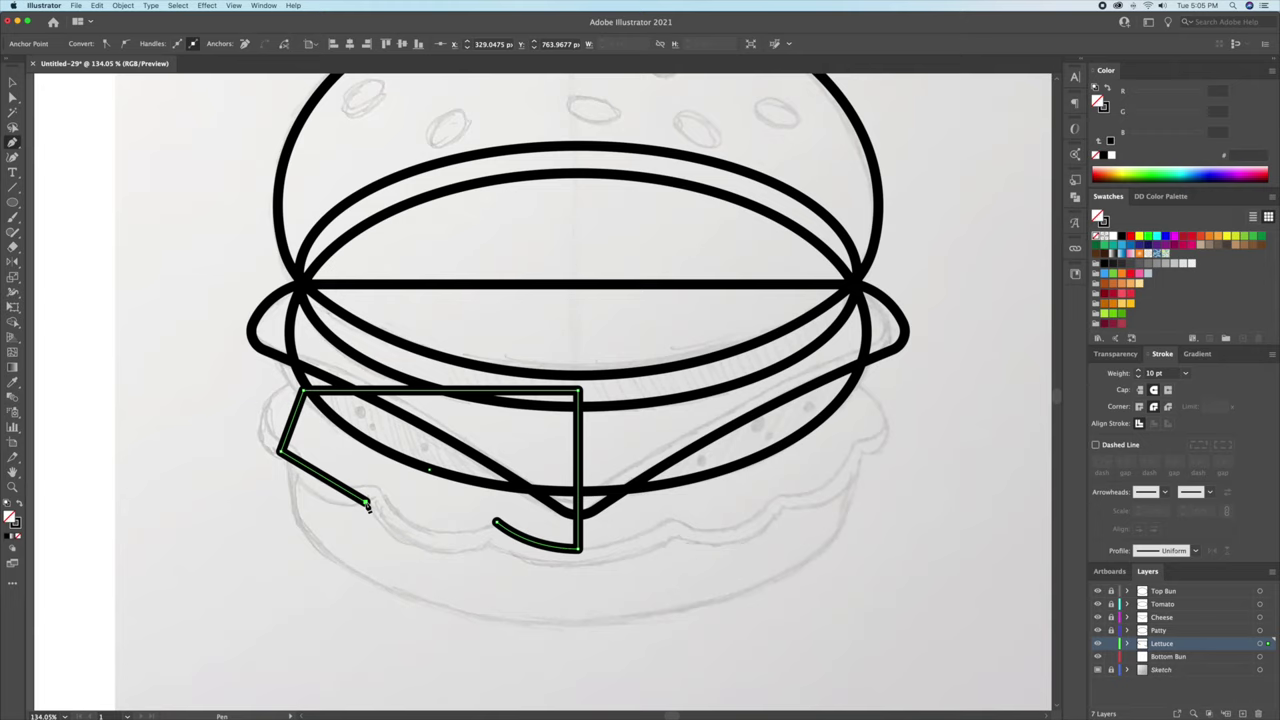
{"action": "left_click", "coordinate": [497, 522]}
Select the anchor points of the lettuce half's bottom arc and shift them straight down by two large nudges.
{"action": "key", "text": "a"}
{"action": "left_click_drag", "start_coordinate": [608, 580], "coordinate": [480, 516]}
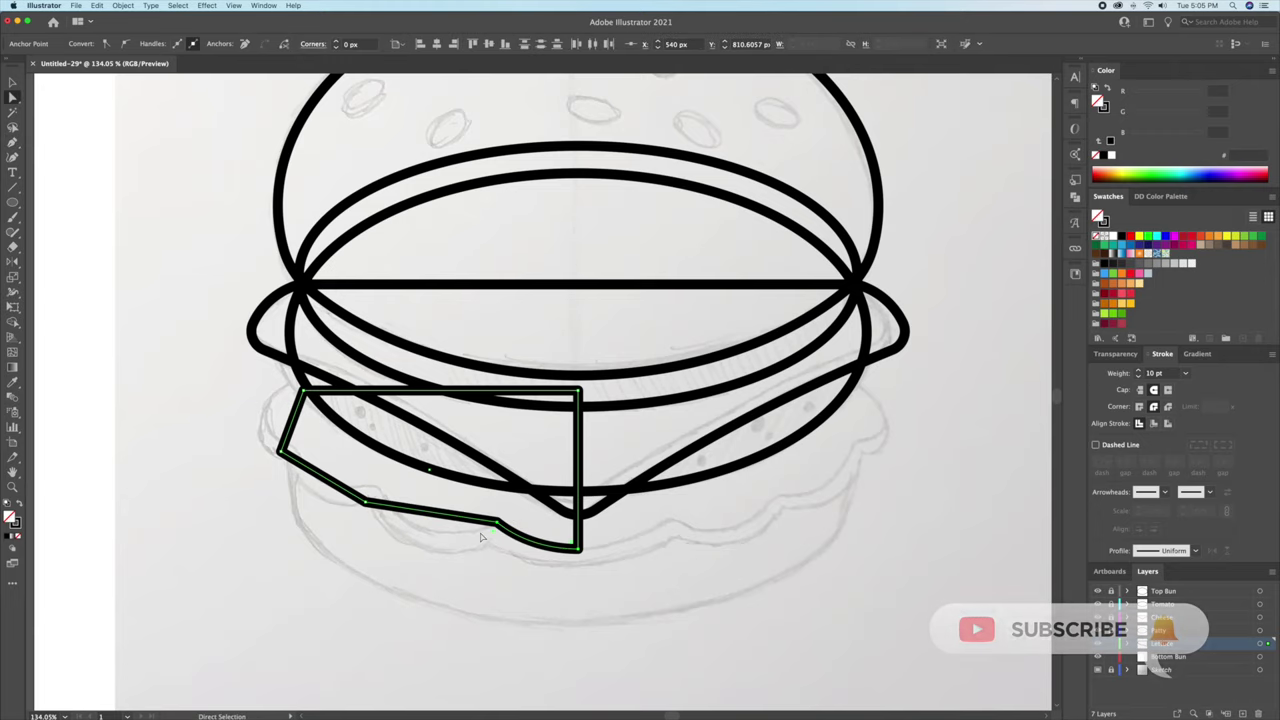
{"action": "key", "text": "shift+Down"}
{"action": "key", "text": "shift+Down"}
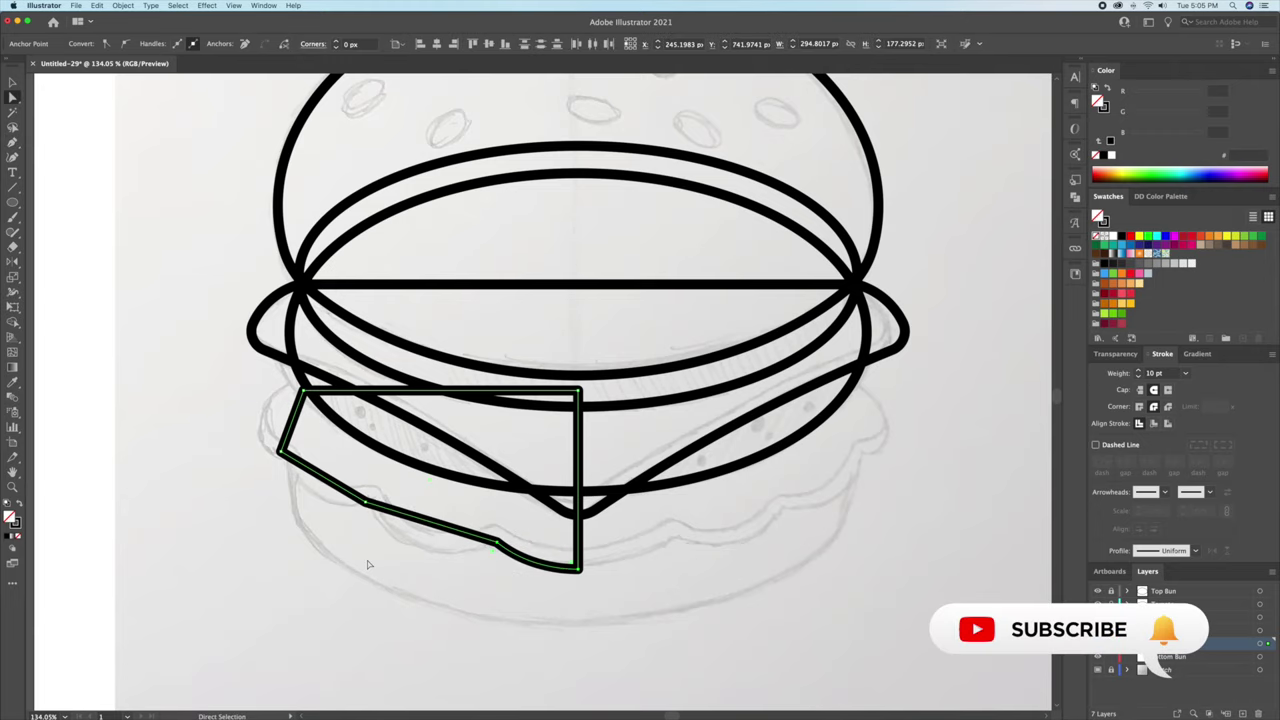
Bulge the lettuce half's outer edge and its two straight lower edges into rounded scallops with the Curvature tool.
{"action": "key", "text": "v"}
{"action": "scroll", "coordinate": [277, 486], "scroll_direction": "up", "scroll_amount": 2}
{"action": "left_click", "coordinate": [13, 157]}
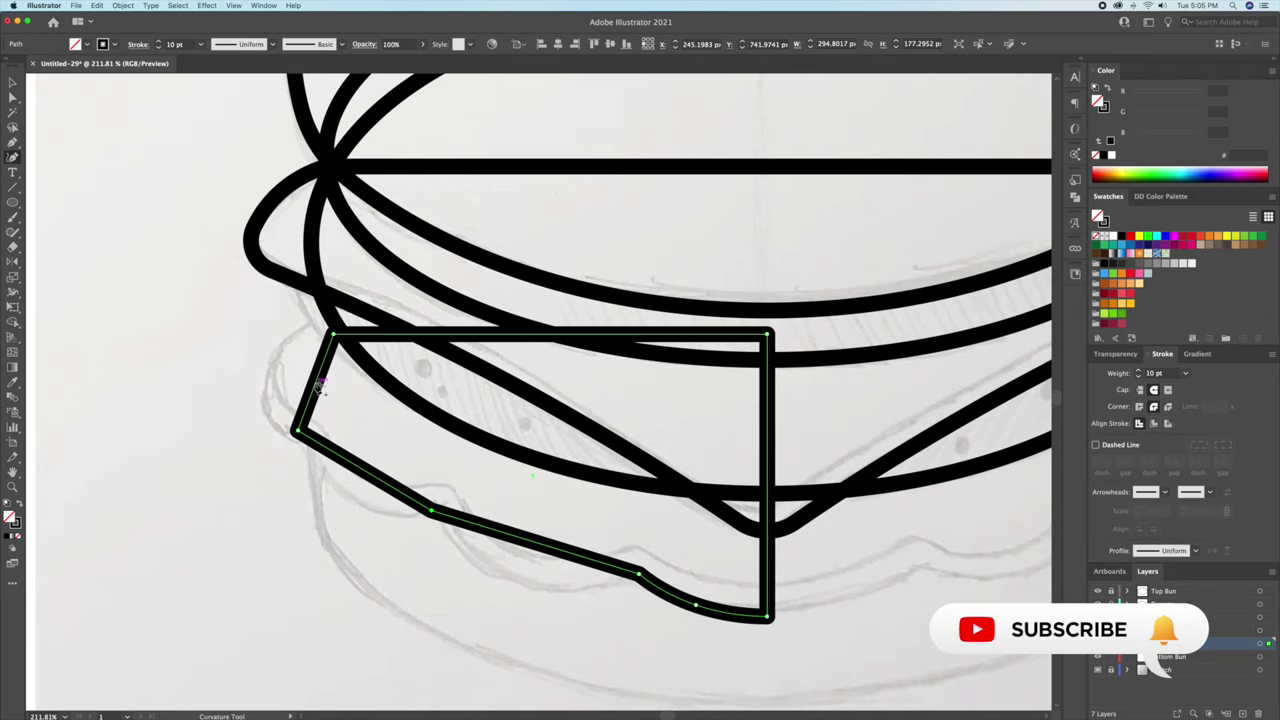
{"action": "left_click", "coordinate": [273, 378]}
{"action": "left_click", "coordinate": [333, 488]}
{"action": "left_click_drag", "start_coordinate": [536, 545], "coordinate": [514, 584]}
{"action": "left_click_drag", "start_coordinate": [333, 487], "coordinate": [329, 491]}
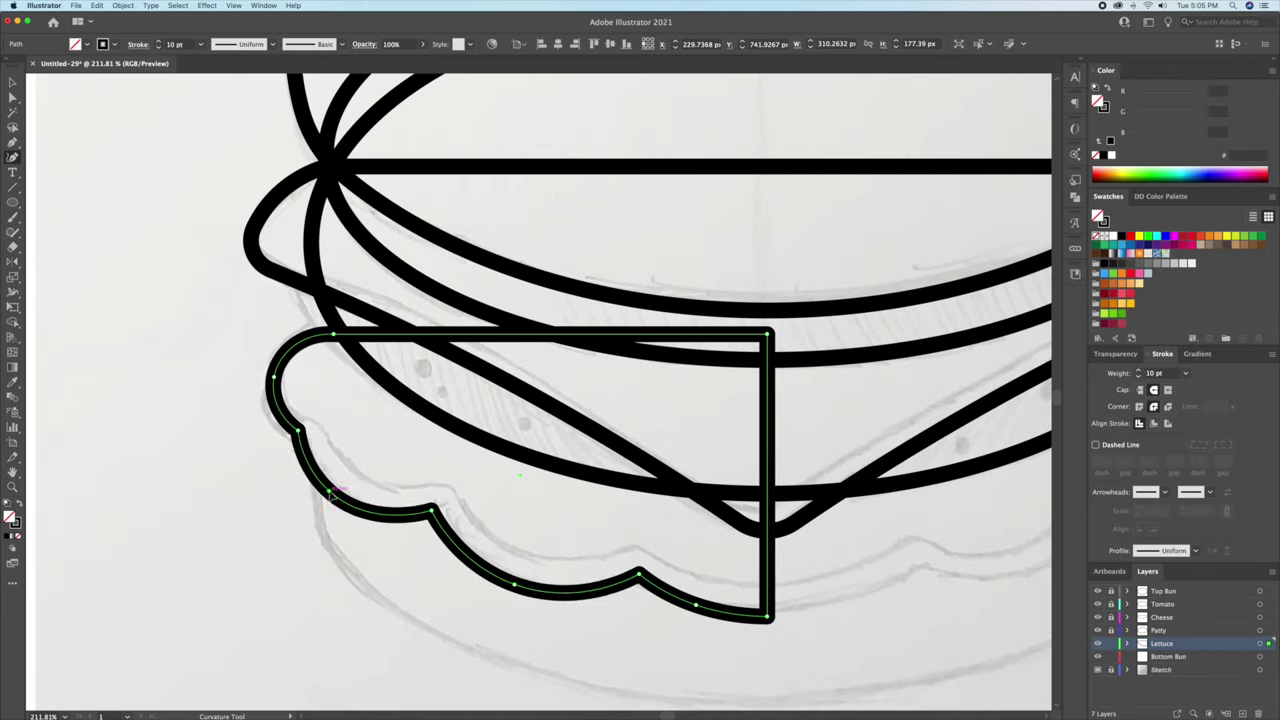
{"action": "left_click_drag", "start_coordinate": [274, 378], "coordinate": [268, 384]}
{"action": "key", "text": "v"}
{"action": "left_click", "coordinate": [387, 450]}
Reflect a copy of the lettuce half across the vertical axis at its straight center edge.
{"action": "key", "text": "z"}
{"action": "left_click_drag", "start_coordinate": [477, 453], "coordinate": [420, 456]}
{"action": "left_click_drag", "start_coordinate": [523, 497], "coordinate": [412, 503]}
{"action": "key", "text": "v"}
{"action": "left_click", "coordinate": [549, 541]}
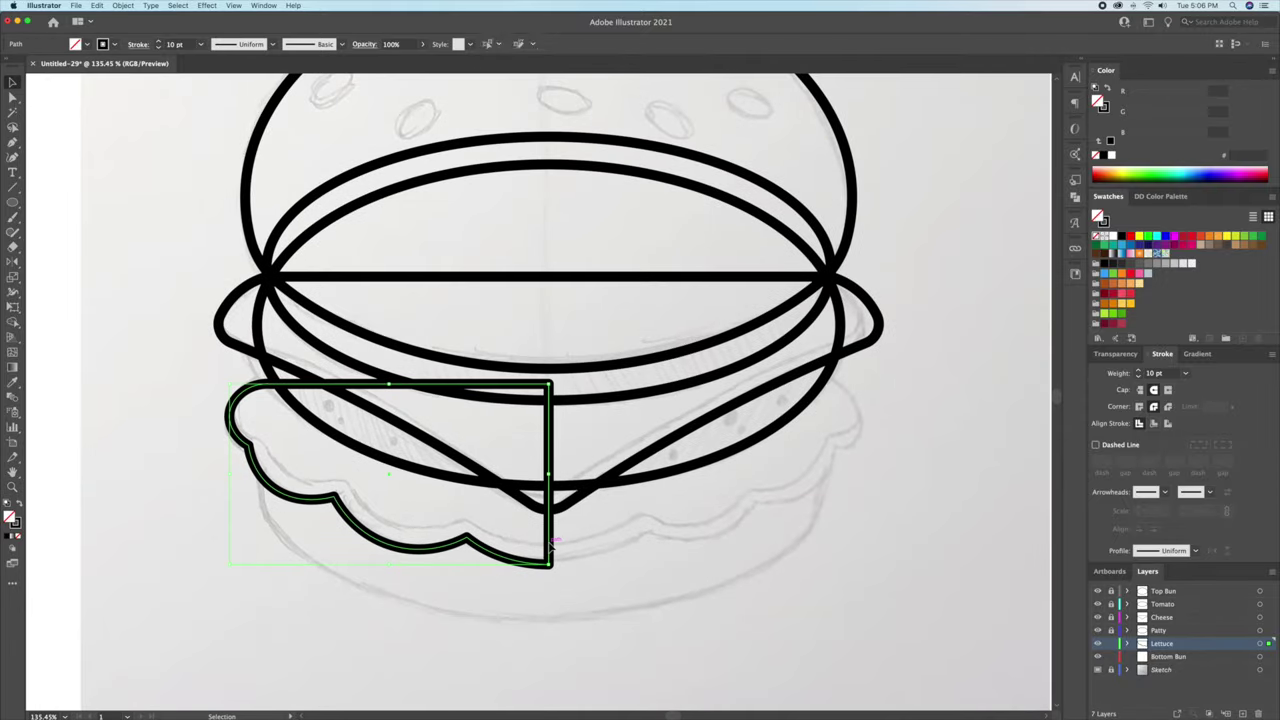
{"action": "key", "text": "o"}
{"action": "left_click", "coordinate": [549, 541], "text": "alt"}
{"action": "left_click", "coordinate": [334, 341]}
Select both lettuce halves and unite them into a single shape with Pathfinder.
{"action": "key", "text": "v"}
{"action": "left_click_drag", "start_coordinate": [587, 589], "coordinate": [520, 553]}
{"action": "left_click", "coordinate": [1075, 197]}
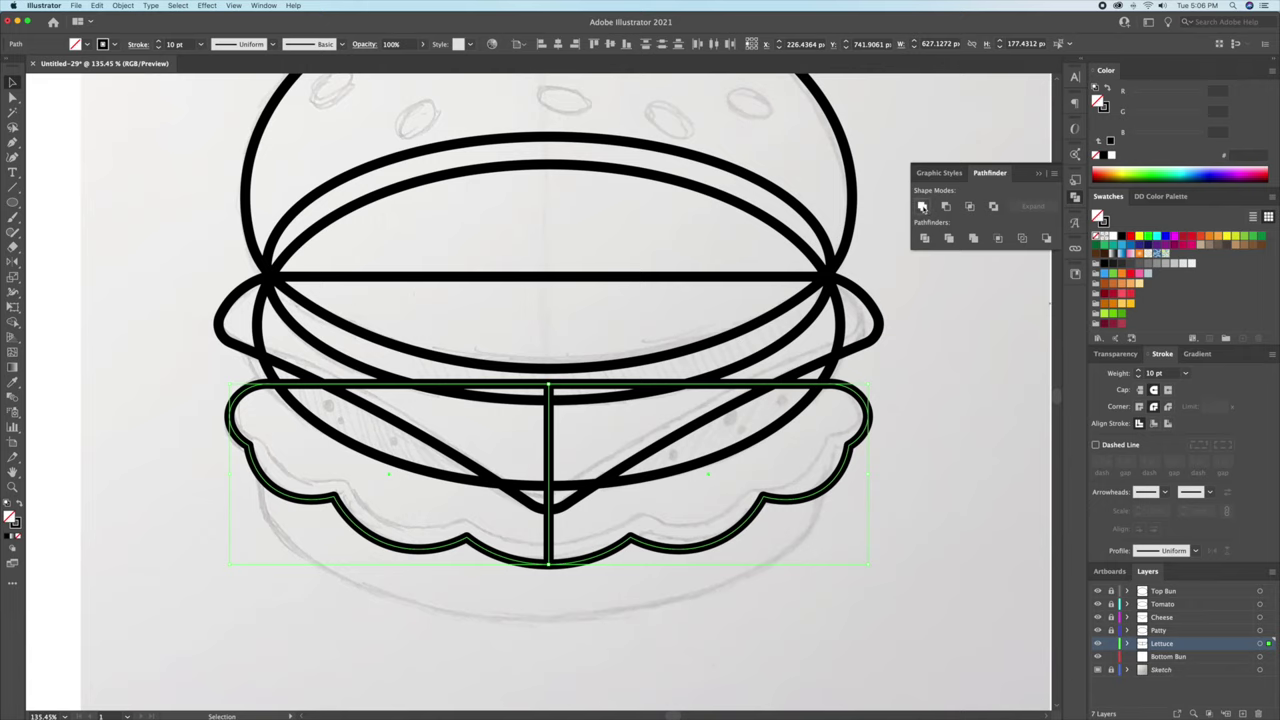
{"action": "left_click", "coordinate": [922, 207]}
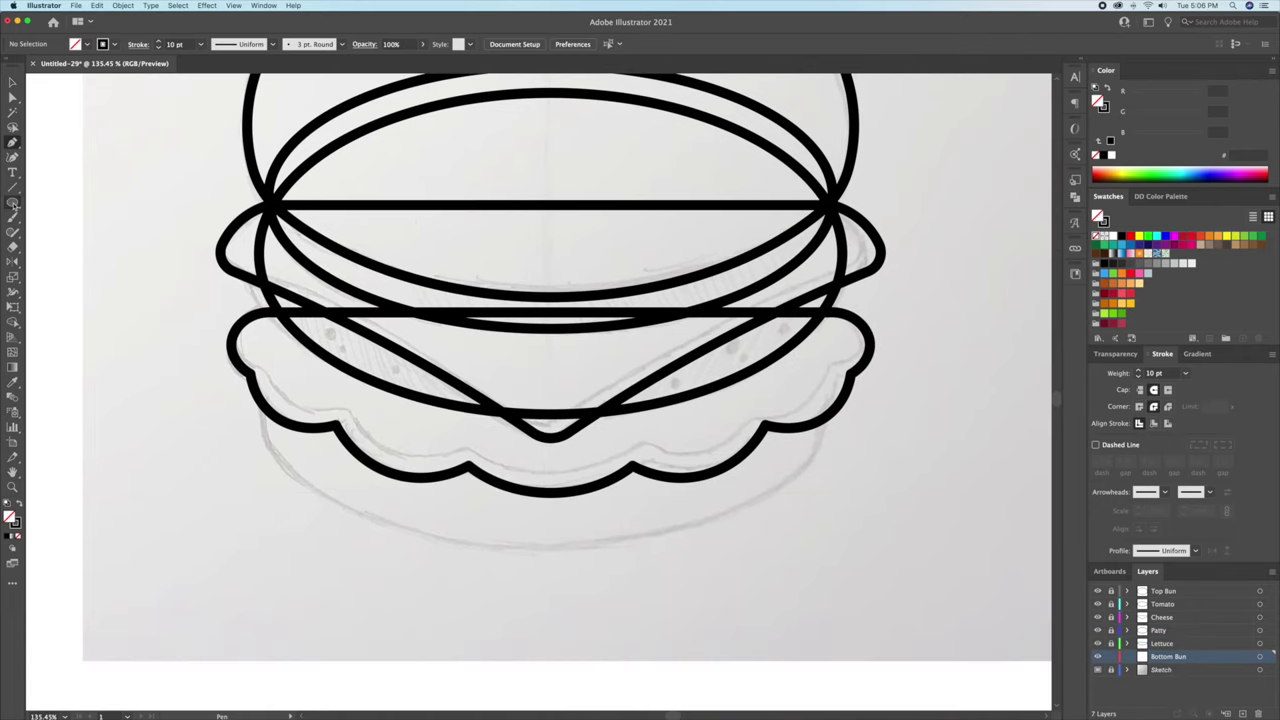
Lock the Lettuce layer, draw an ellipse about 550 by 195 px at the sketch's base on the Bottom Bun layer, and delete its top anchor.
{"action": "left_click", "coordinate": [12, 203]}
{"action": "left_click_drag", "start_coordinate": [548, 517], "coordinate": [830, 617]}
{"action": "key", "text": "v"}
{"action": "left_click_drag", "start_coordinate": [767, 582], "coordinate": [766, 510]}
{"action": "key", "text": "a"}
{"action": "left_click", "coordinate": [551, 345]}
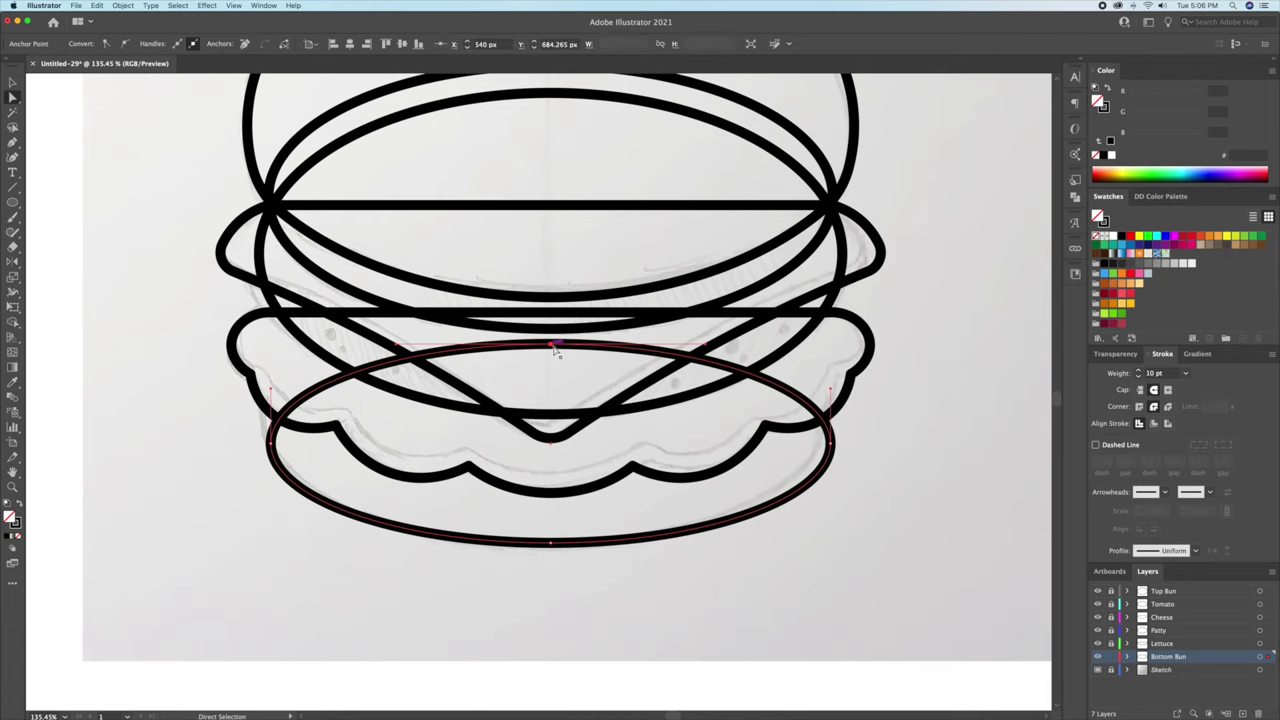
{"action": "key", "text": "Delete"}
Close the bottom bun with the Pen tool by adding short vertical sides and a straight top edge to the arc.
{"action": "key", "text": "p"}
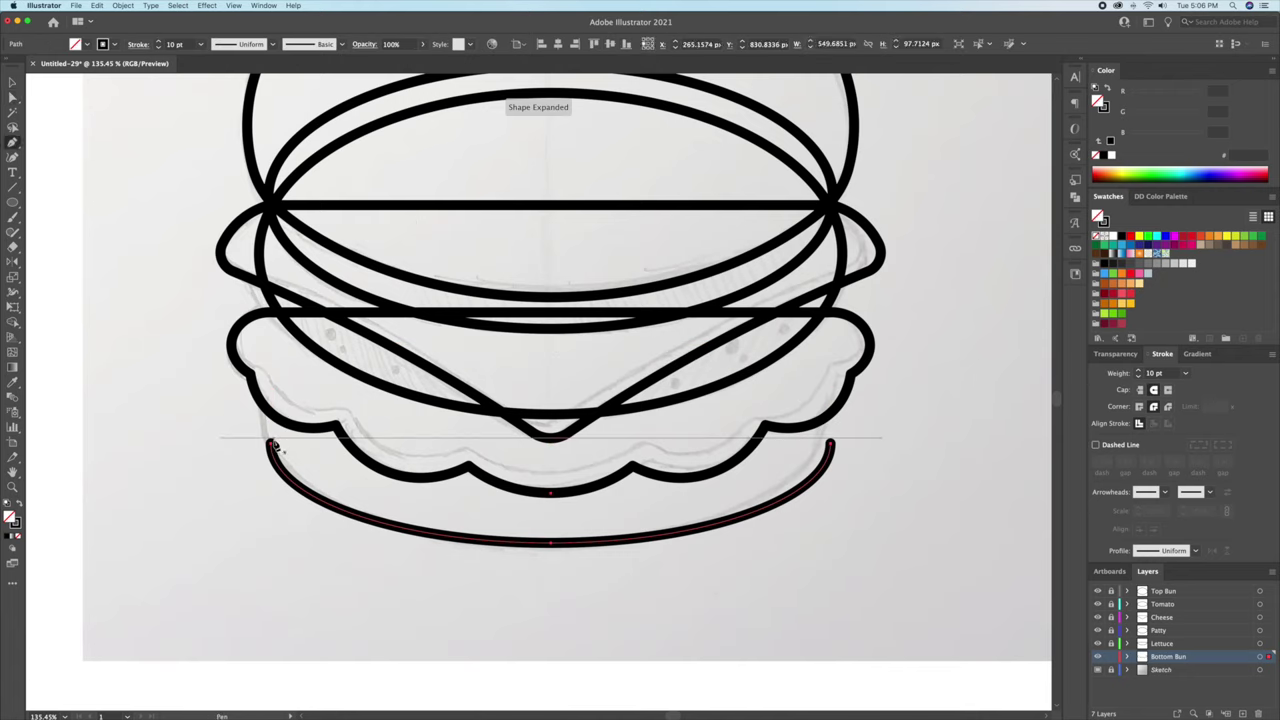
{"action": "left_click", "coordinate": [272, 443]}
{"action": "left_click", "coordinate": [270, 392]}
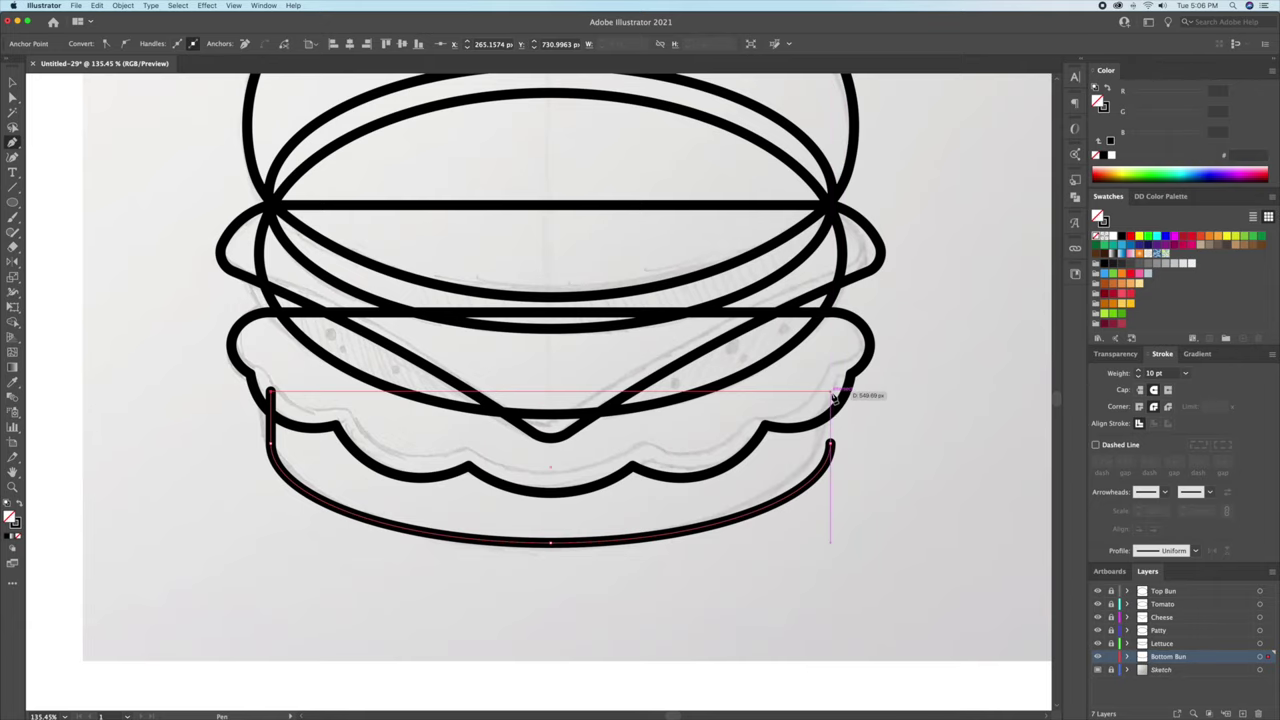
{"action": "left_click", "coordinate": [831, 392]}
{"action": "left_click", "coordinate": [830, 443]}
{"action": "key", "text": "v"}
{"action": "left_click", "coordinate": [871, 451]}
Unlock all layers except Sketch, select all the burger shapes, and swap their black stroke to a black fill.
{"action": "key", "text": "z"}
{"action": "key", "text": "super+0"}
{"action": "left_click_drag", "start_coordinate": [797, 440], "coordinate": [684, 472]}
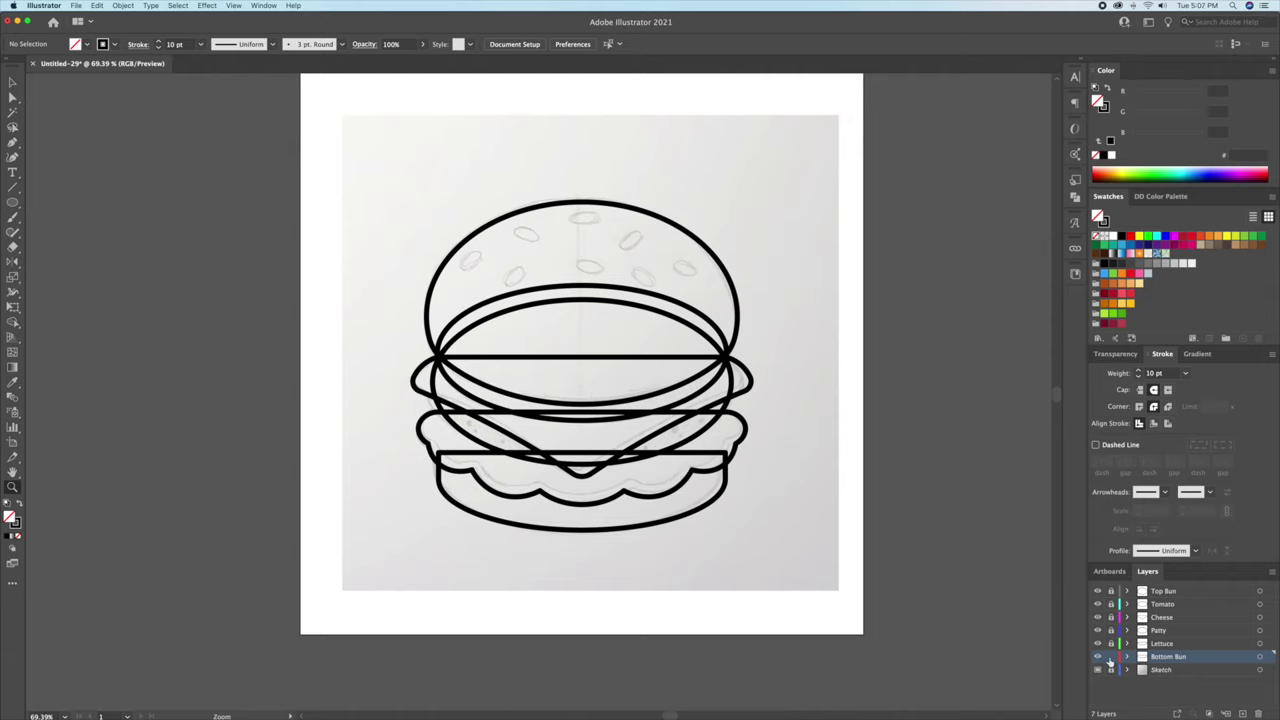
{"action": "left_click", "coordinate": [1111, 591]}
{"action": "left_click_drag", "start_coordinate": [664, 244], "coordinate": [723, 291]}
{"action": "key", "text": "v"}
{"action": "key", "text": "super+a"}
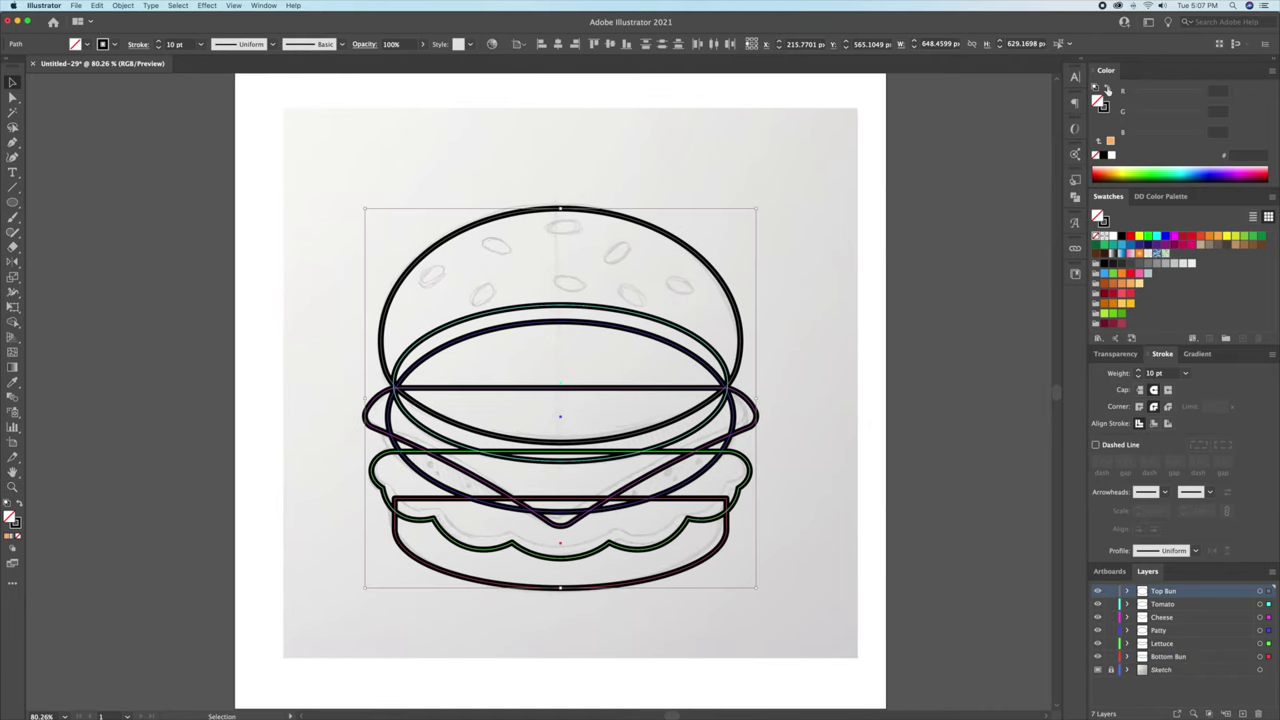
{"action": "left_click", "coordinate": [1107, 88]}
{"action": "left_click", "coordinate": [1019, 421]}
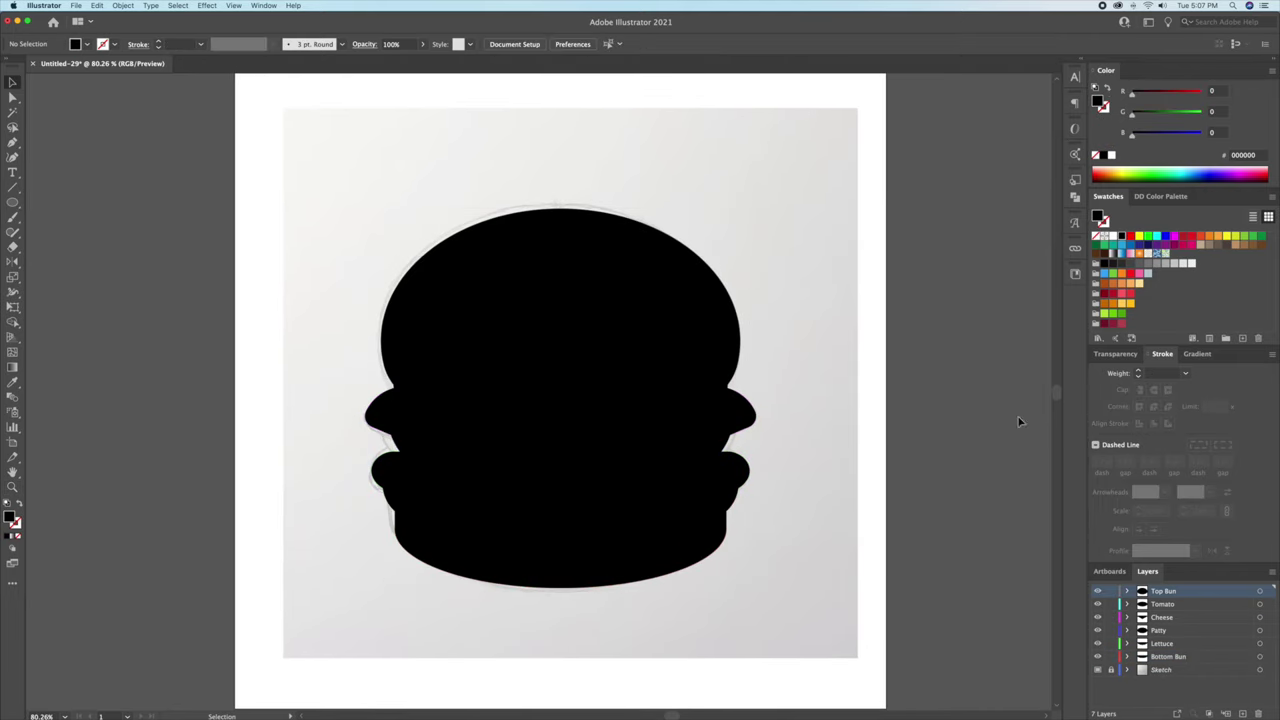
Fill the top bun with light orange FAB969 and the tomato with red EE4042.
{"action": "left_click", "coordinate": [670, 271]}
{"action": "left_click", "coordinate": [1133, 286]}
{"action": "left_click", "coordinate": [871, 347]}
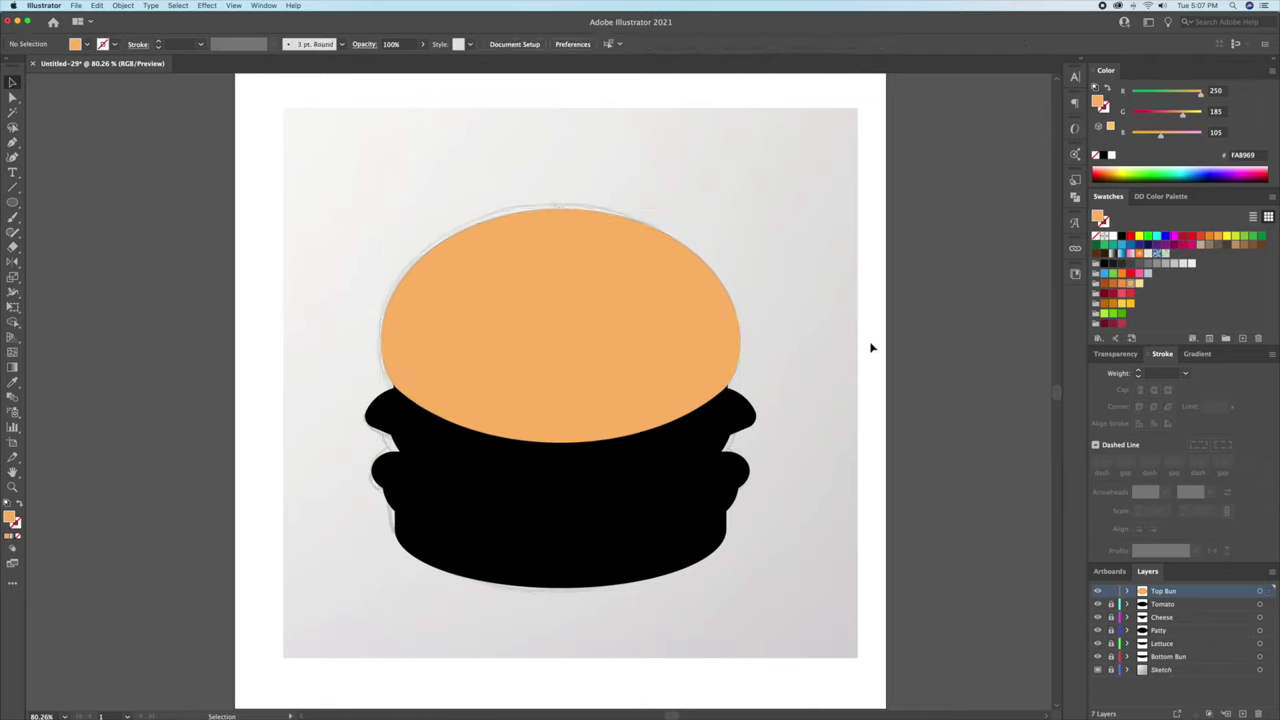
{"action": "left_click", "coordinate": [730, 484]}
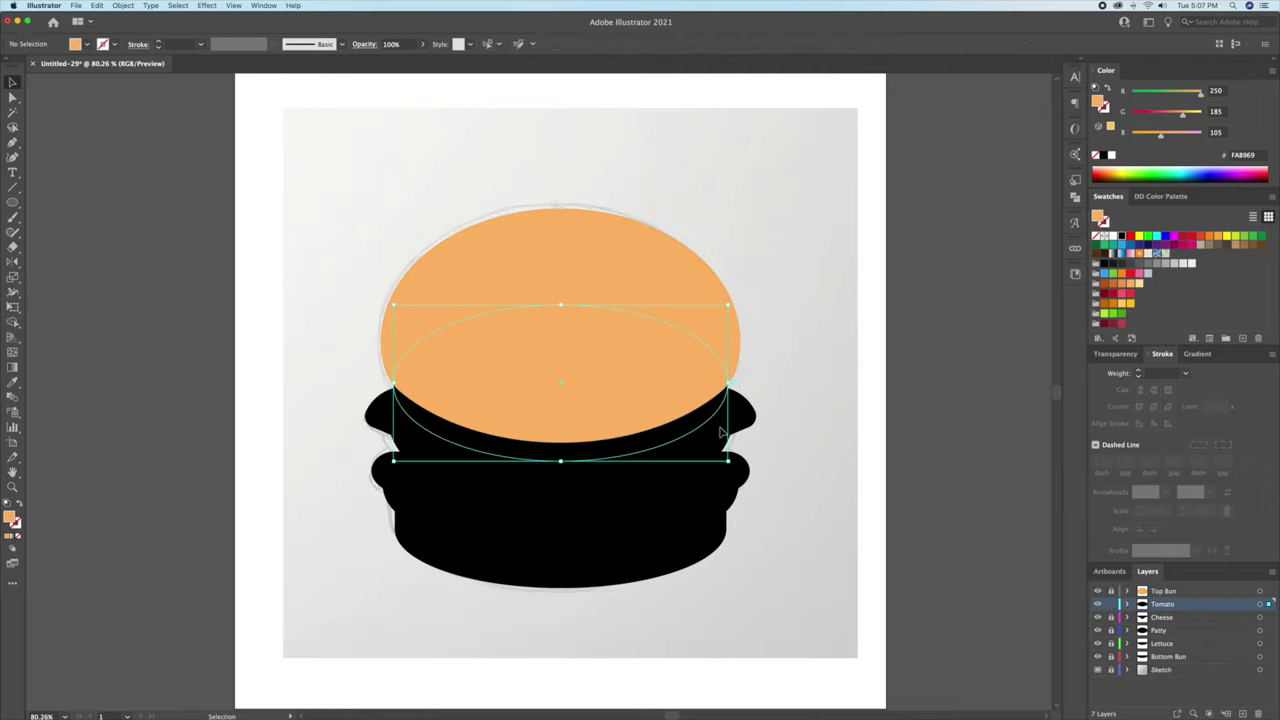
{"action": "left_click", "coordinate": [1122, 296]}
{"action": "left_click", "coordinate": [911, 373]}
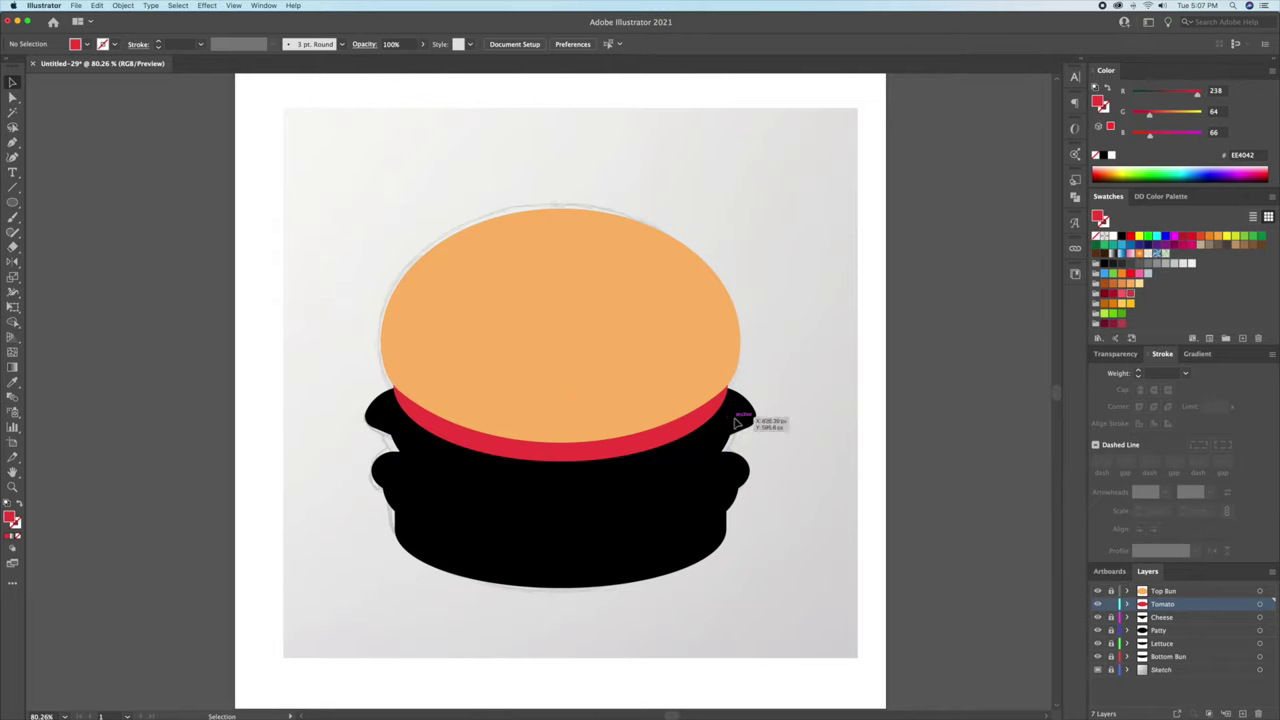
Fill the cheese with the saved golden yellow and the patty with maroon 972A3D.
{"action": "left_click", "coordinate": [748, 425]}
{"action": "left_click", "coordinate": [1131, 303]}
{"action": "left_click", "coordinate": [879, 451]}
{"action": "left_click", "coordinate": [684, 484]}
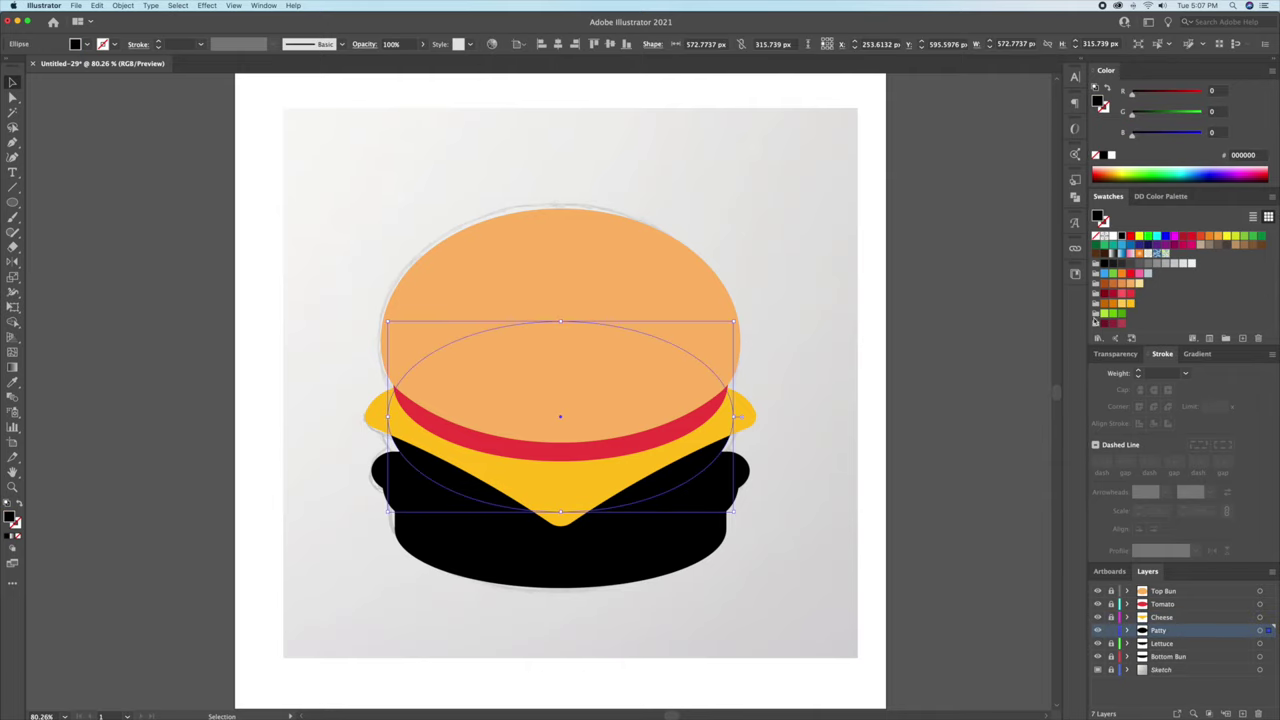
{"action": "left_click", "coordinate": [1121, 327]}
{"action": "left_click", "coordinate": [848, 519]}
{"action": "scroll", "coordinate": [896, 529], "scroll_direction": "left", "scroll_amount": 5}
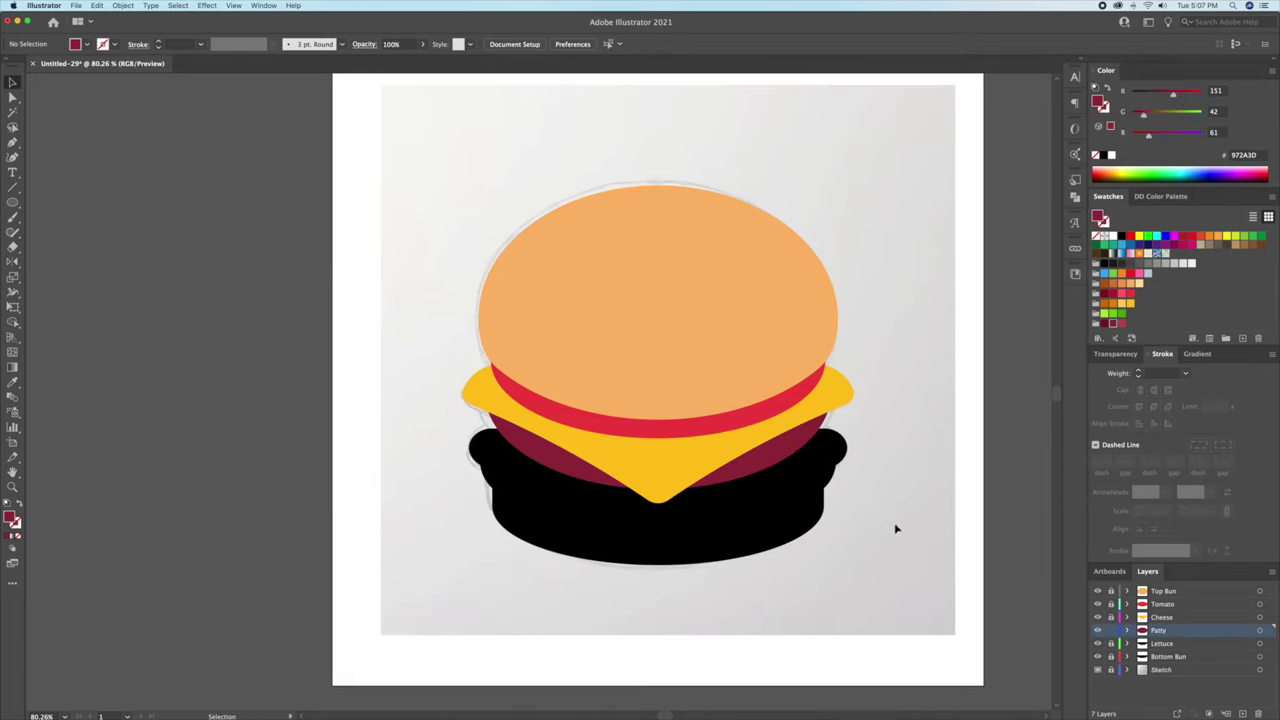
Fill the lettuce shape with green 77CE06.
{"action": "left_click", "coordinate": [830, 494]}
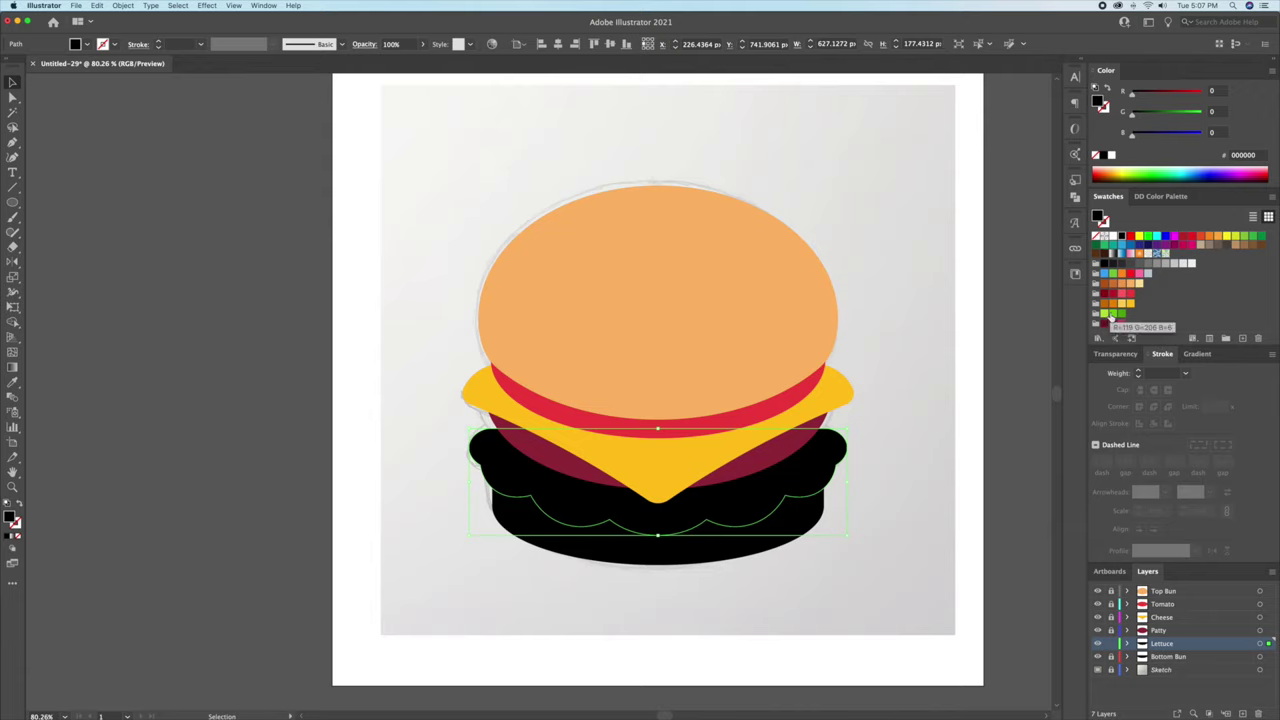
{"action": "left_click", "coordinate": [1113, 314]}
{"action": "left_click", "coordinate": [895, 553]}
Fill the bottom bun with the orange FAB969 sampled from the top bun using the Eyedropper.
{"action": "left_click", "coordinate": [1111, 657]}
{"action": "left_click", "coordinate": [805, 529]}
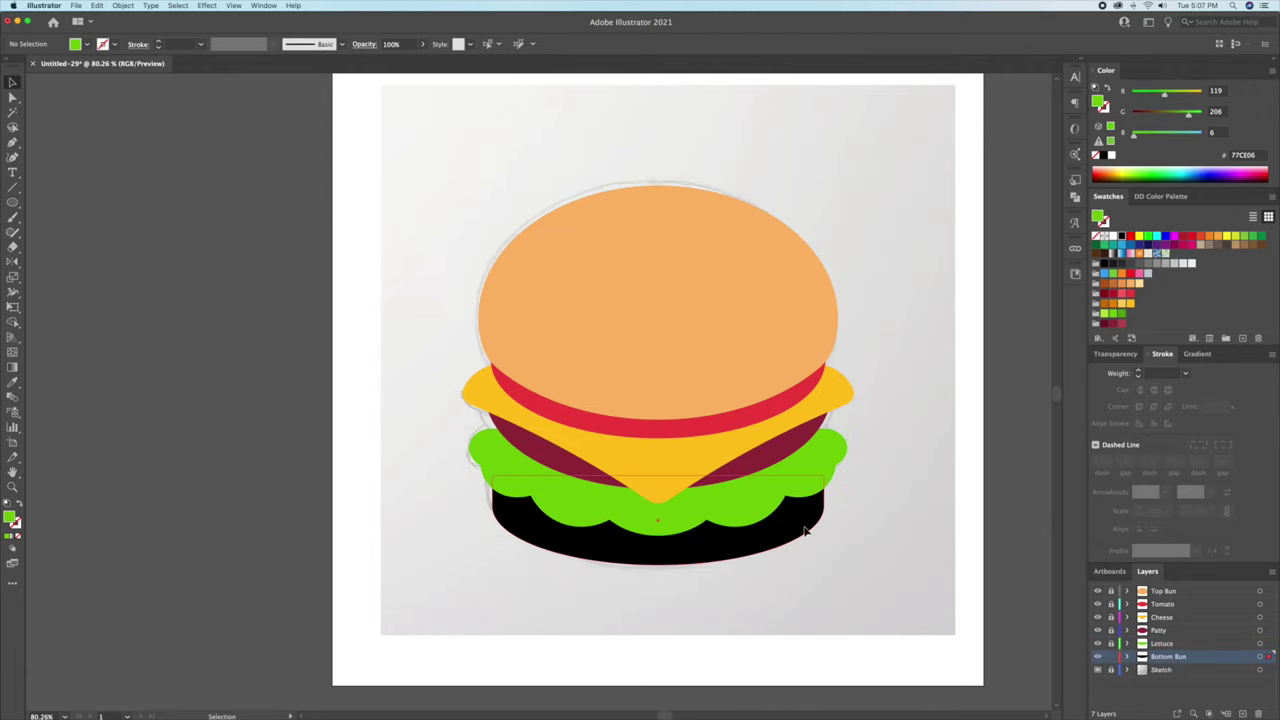
{"action": "key", "text": "i"}
{"action": "left_click", "coordinate": [701, 294]}
{"action": "key", "text": "v"}
{"action": "left_click", "coordinate": [926, 228]}
Hide the Sketch layer so that only the colored burger shapes show.
{"action": "key", "text": "space"}
{"action": "left_click_drag", "start_coordinate": [928, 232], "coordinate": [832, 268]}
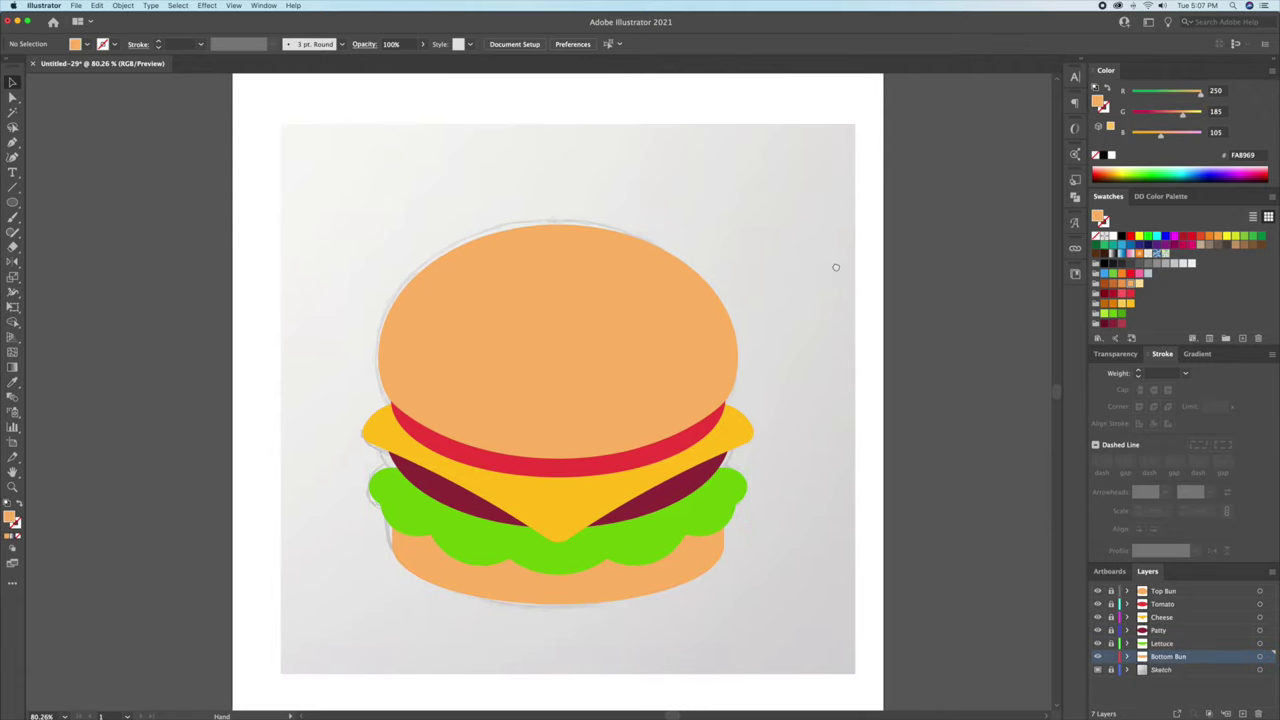
{"action": "left_click", "coordinate": [1097, 669]}
{"action": "key", "text": "z"}
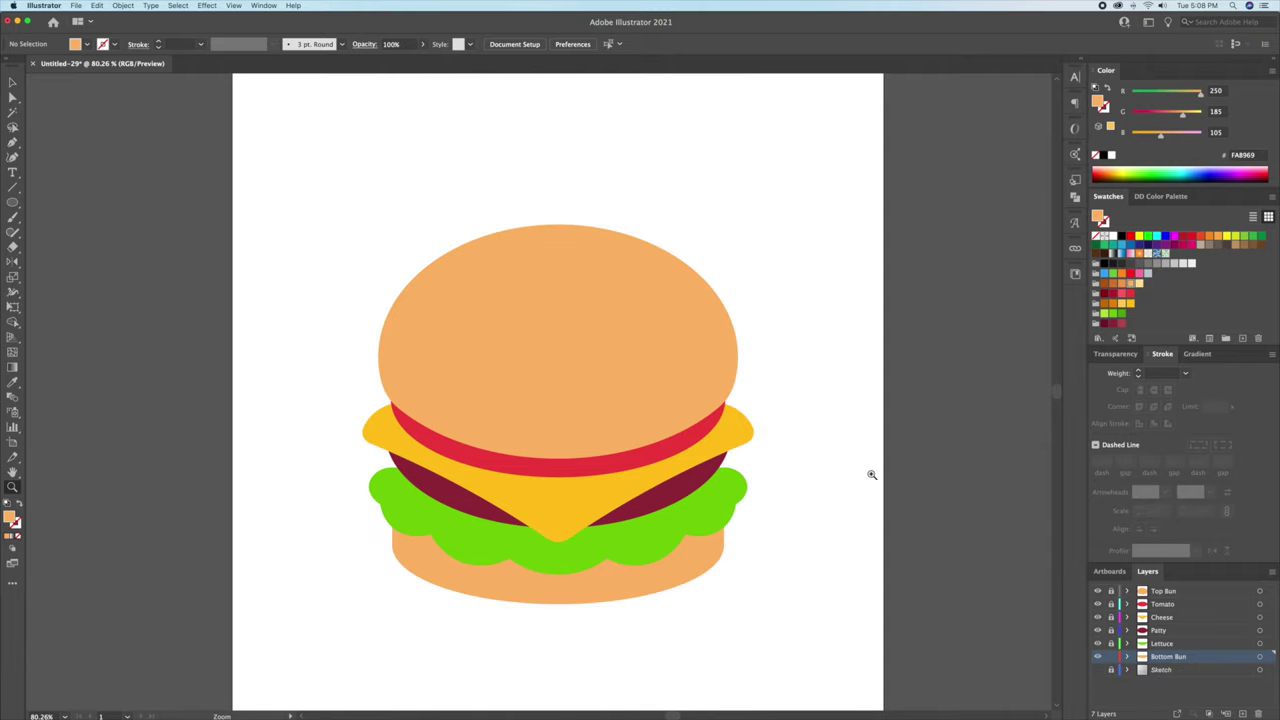
{"action": "left_click_drag", "start_coordinate": [871, 474], "coordinate": [790, 456]}
{"action": "left_click_drag", "start_coordinate": [700, 452], "coordinate": [753, 443]}
{"action": "key", "text": "space"}
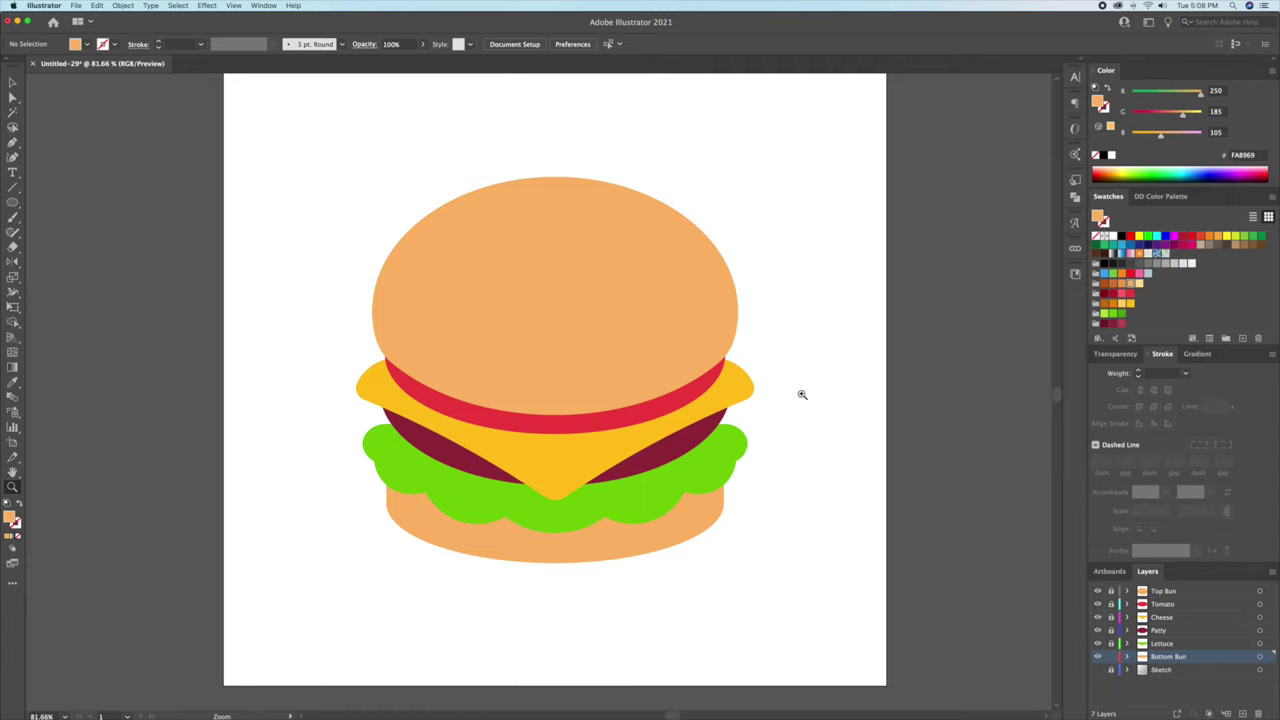
{"action": "left_click_drag", "start_coordinate": [883, 363], "coordinate": [869, 375]}
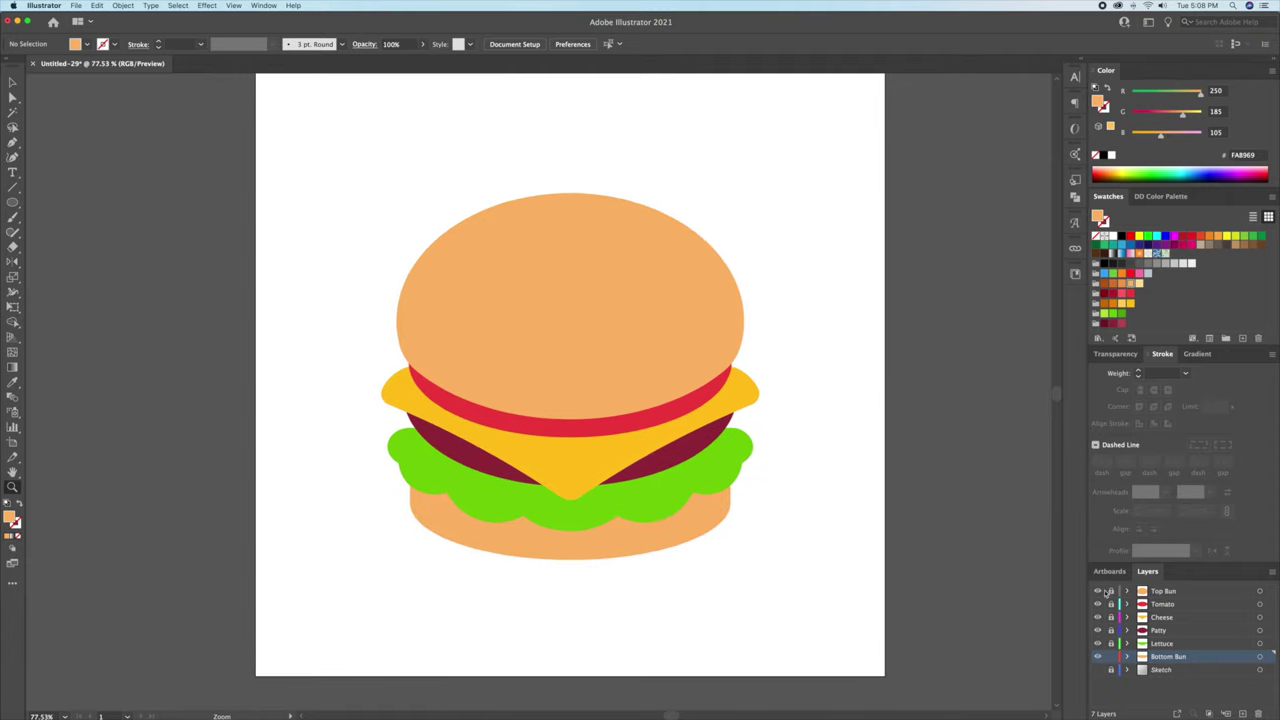
Select the top bun and replace its solid fill with a freeform gradient.
{"action": "left_click", "coordinate": [13, 85]}
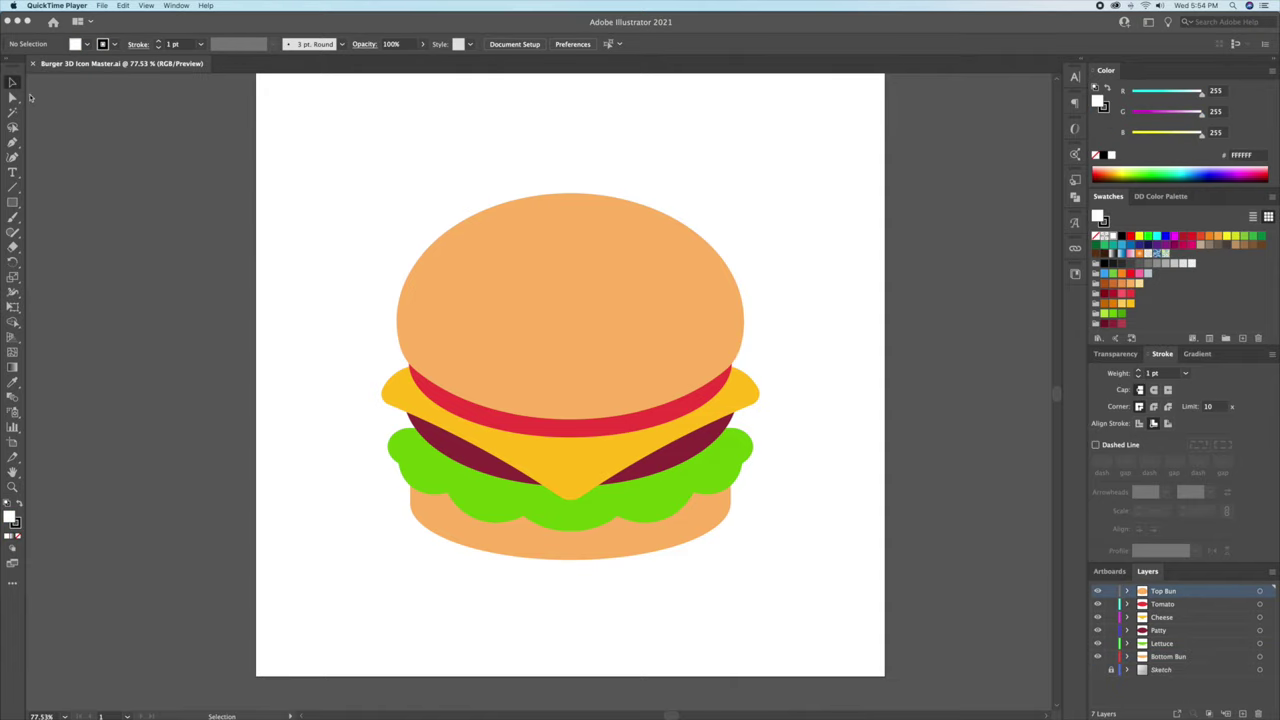
{"action": "left_click", "coordinate": [13, 87]}
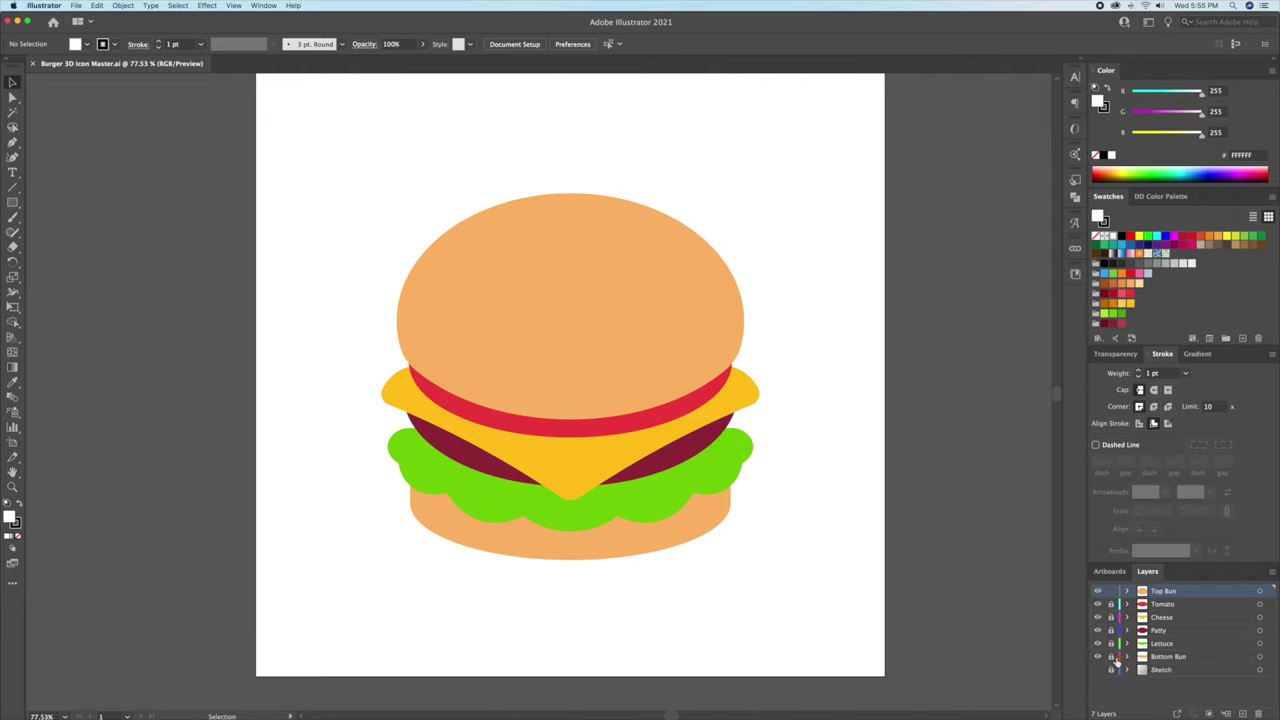
{"action": "left_click", "coordinate": [1203, 356]}
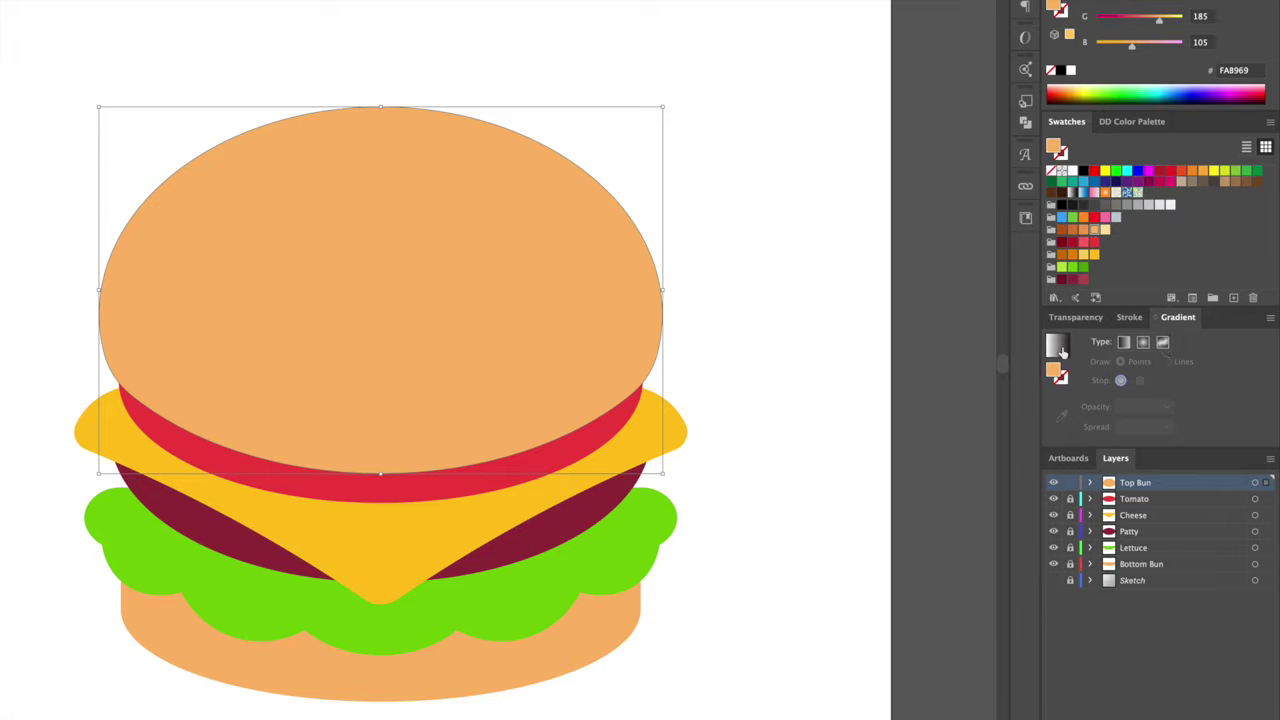
{"action": "left_click", "coordinate": [1062, 351]}
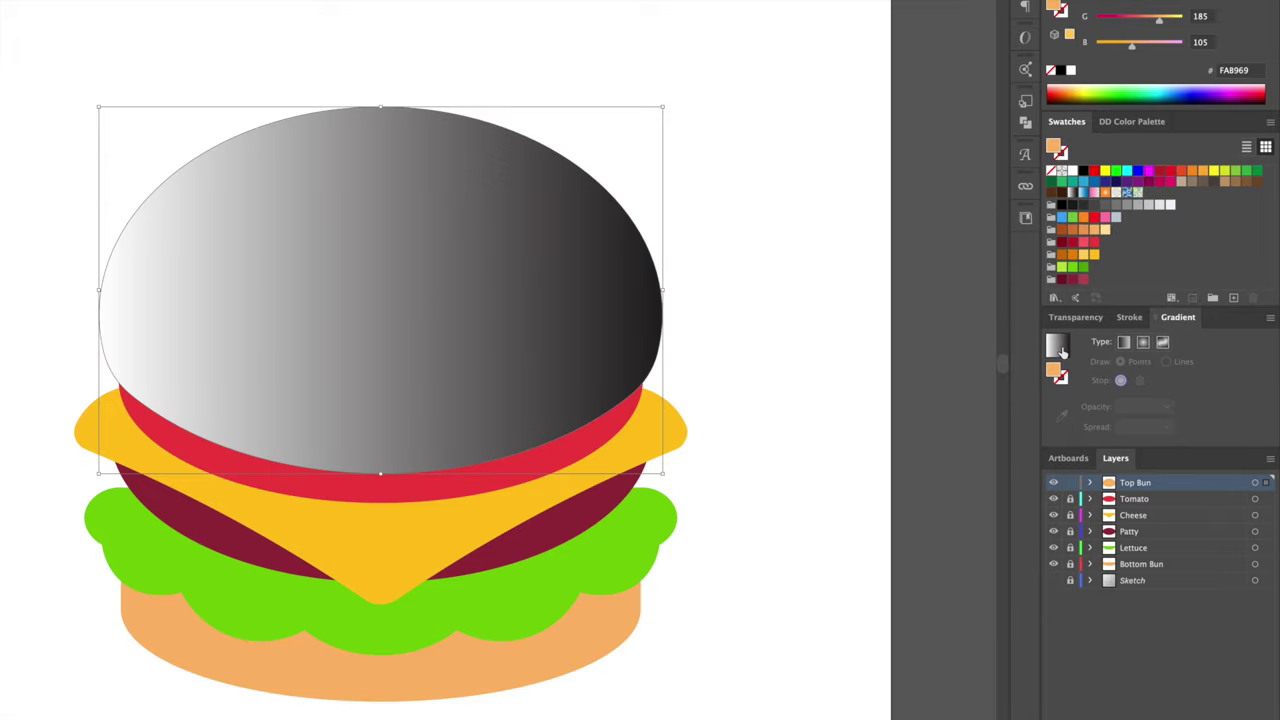
{"action": "left_click", "coordinate": [1142, 343]}
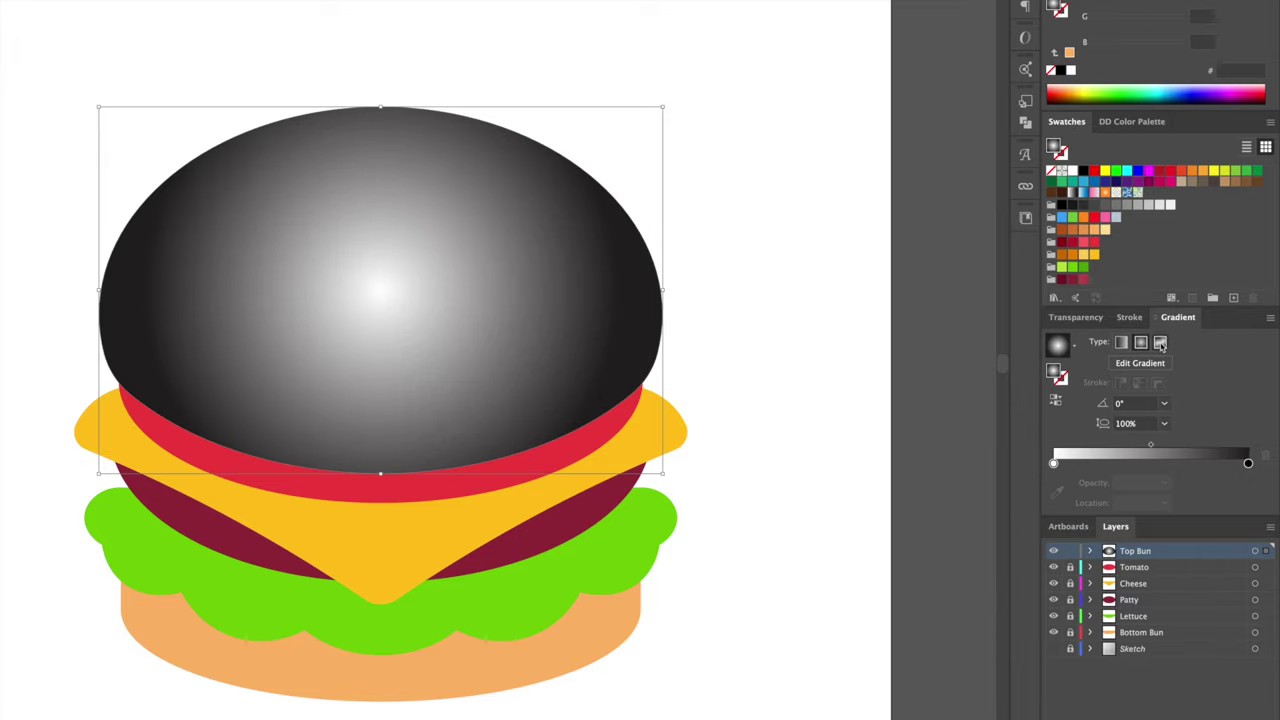
{"action": "left_click", "coordinate": [1160, 343]}
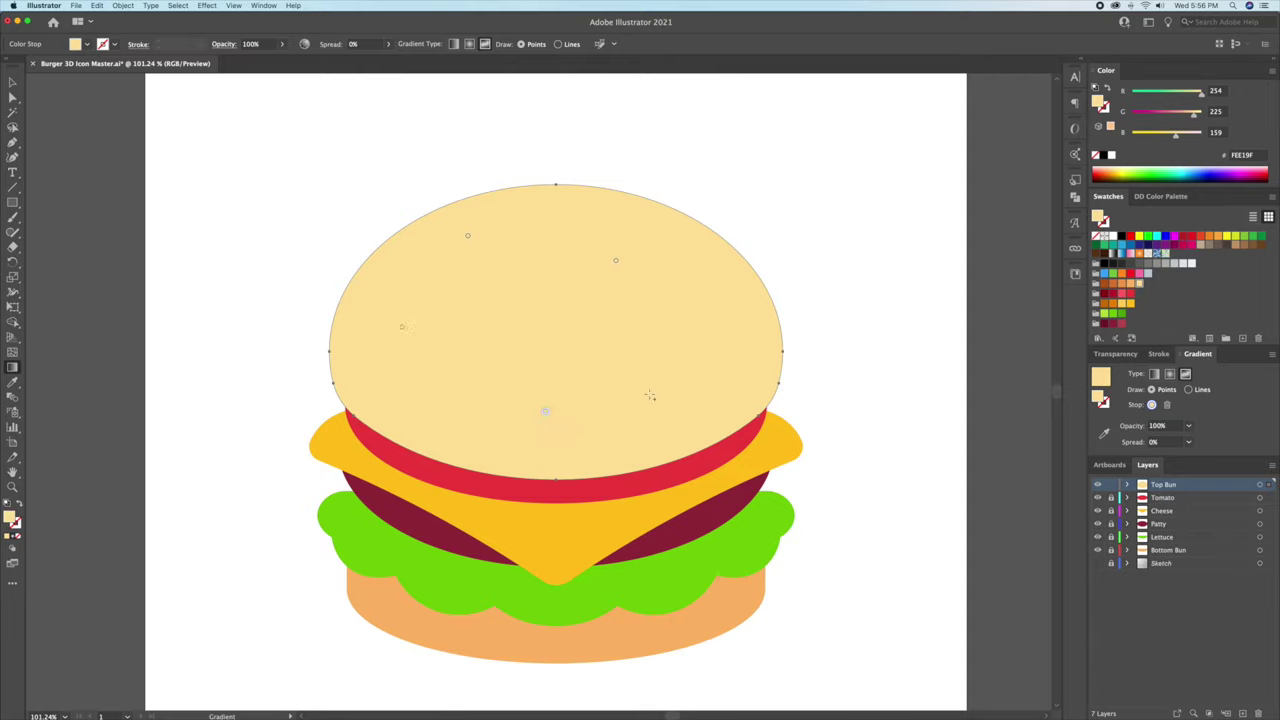
Color the top bun's upper-right, left and bottom gradient stops FAB969 and the right stop F19F55.
{"action": "left_click", "coordinate": [1128, 287]}
{"action": "left_click", "coordinate": [402, 329]}
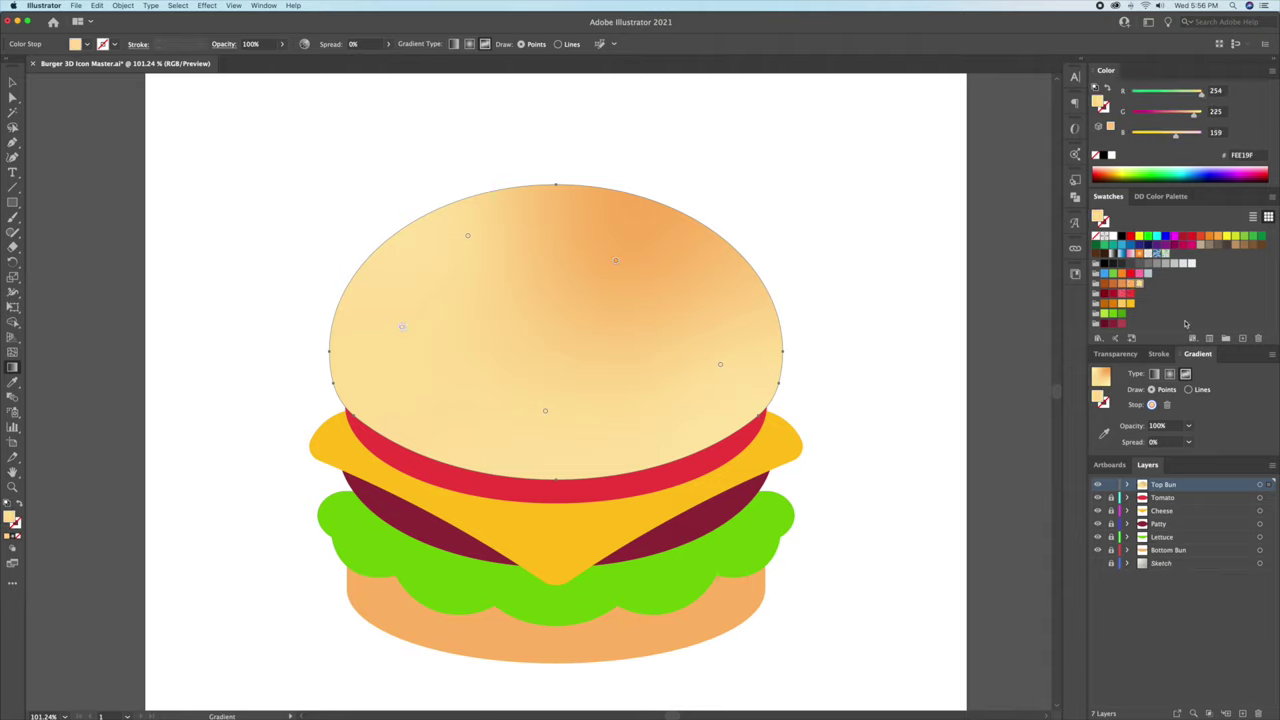
{"action": "left_click", "coordinate": [1128, 287]}
{"action": "left_click", "coordinate": [545, 410]}
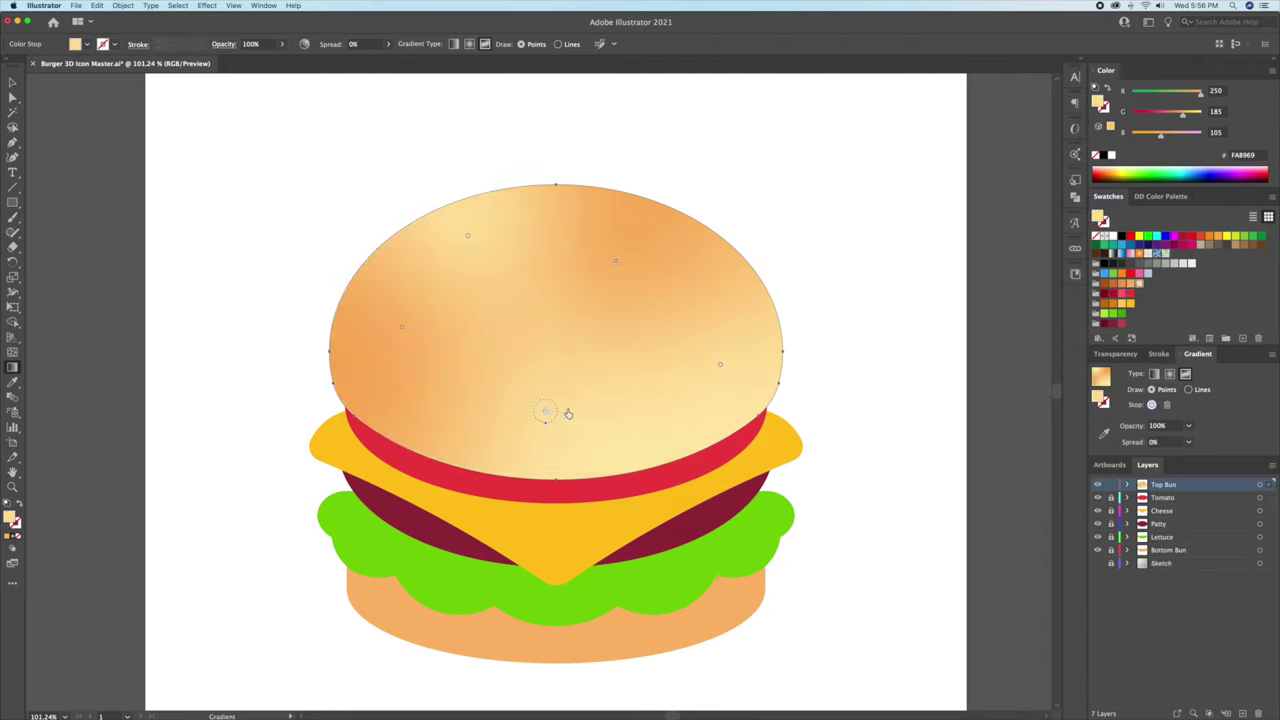
{"action": "left_click", "coordinate": [1128, 287]}
{"action": "left_click", "coordinate": [720, 364]}
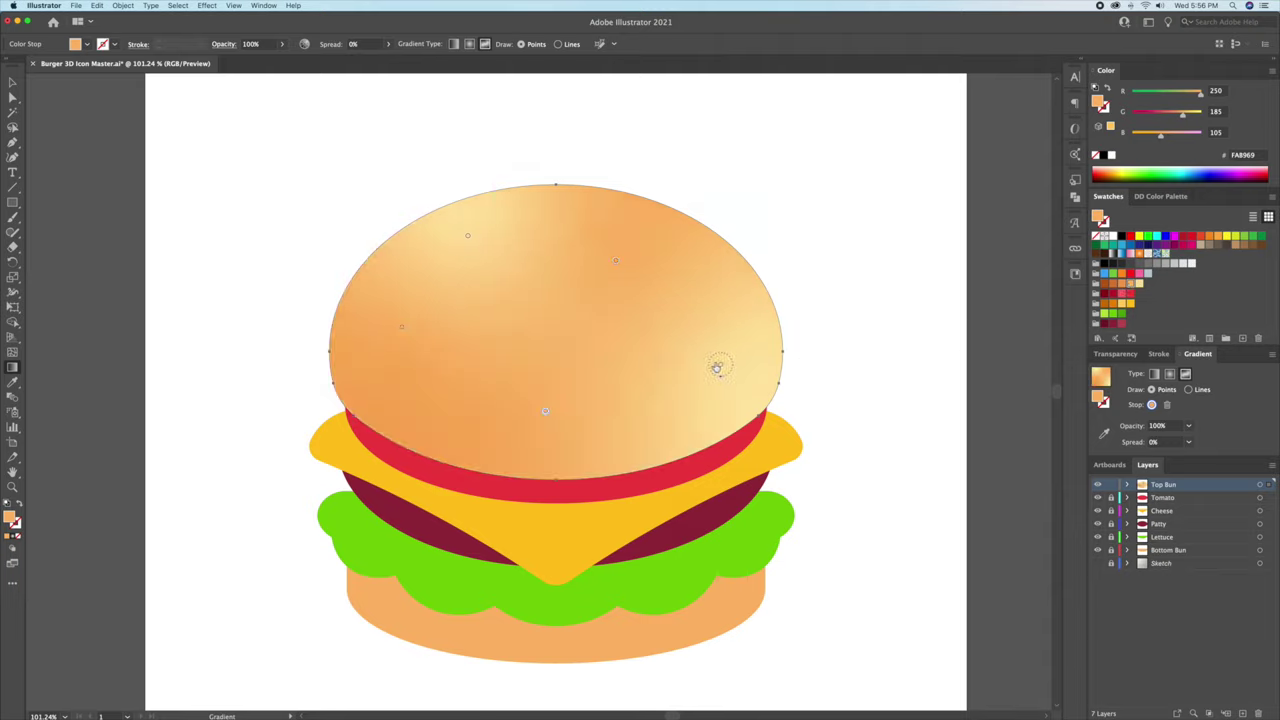
{"action": "left_click", "coordinate": [1122, 289]}
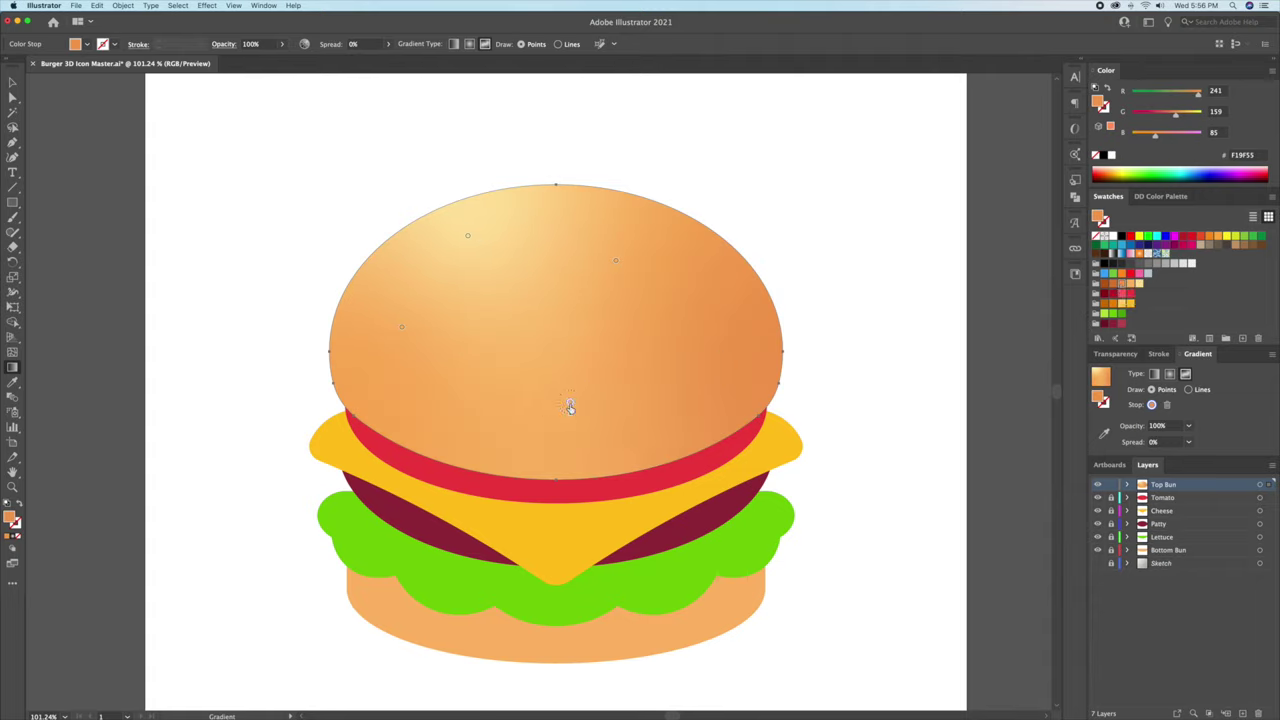
Reposition the top bun's freeform stops closer to its edges, with the pale highlight stop near the upper-left edge.
{"action": "left_click", "coordinate": [570, 403]}
{"action": "left_click_drag", "start_coordinate": [724, 368], "coordinate": [719, 379]}
{"action": "left_click_drag", "start_coordinate": [616, 261], "coordinate": [647, 268]}
{"action": "left_click_drag", "start_coordinate": [402, 327], "coordinate": [397, 369]}
{"action": "left_click_drag", "start_coordinate": [468, 236], "coordinate": [442, 252]}
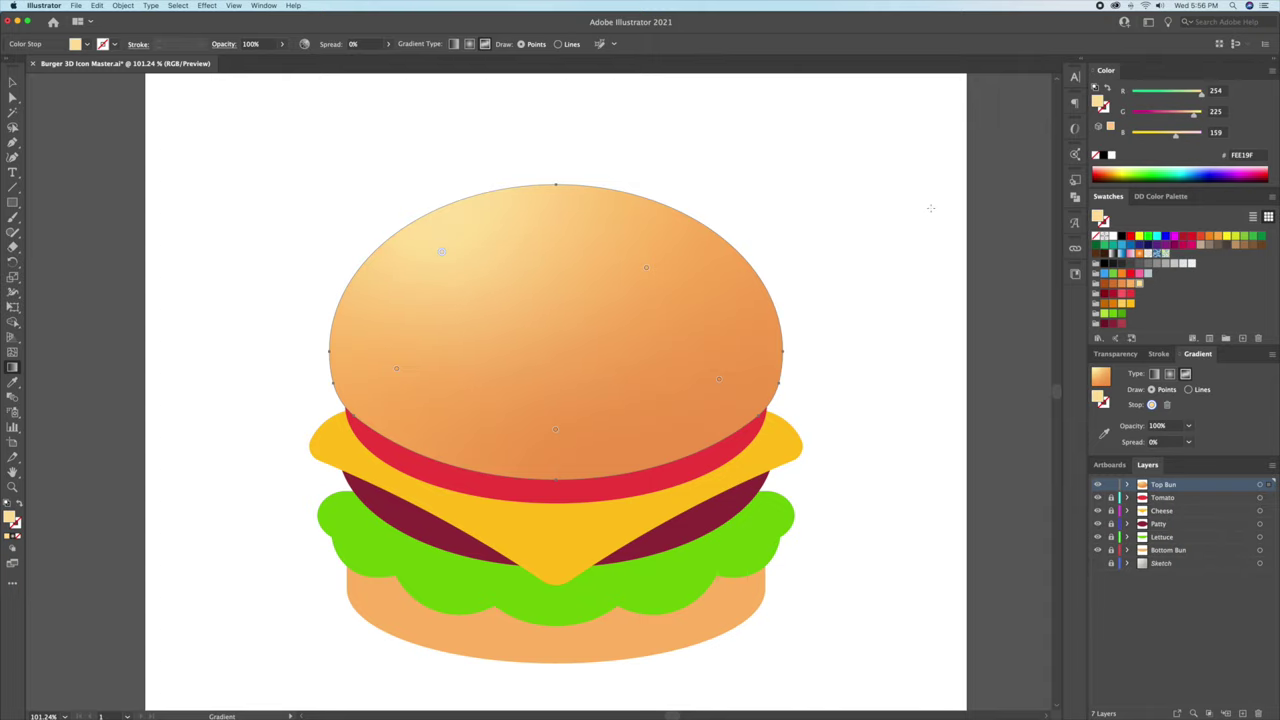
{"action": "key", "text": "ctrl+z"}
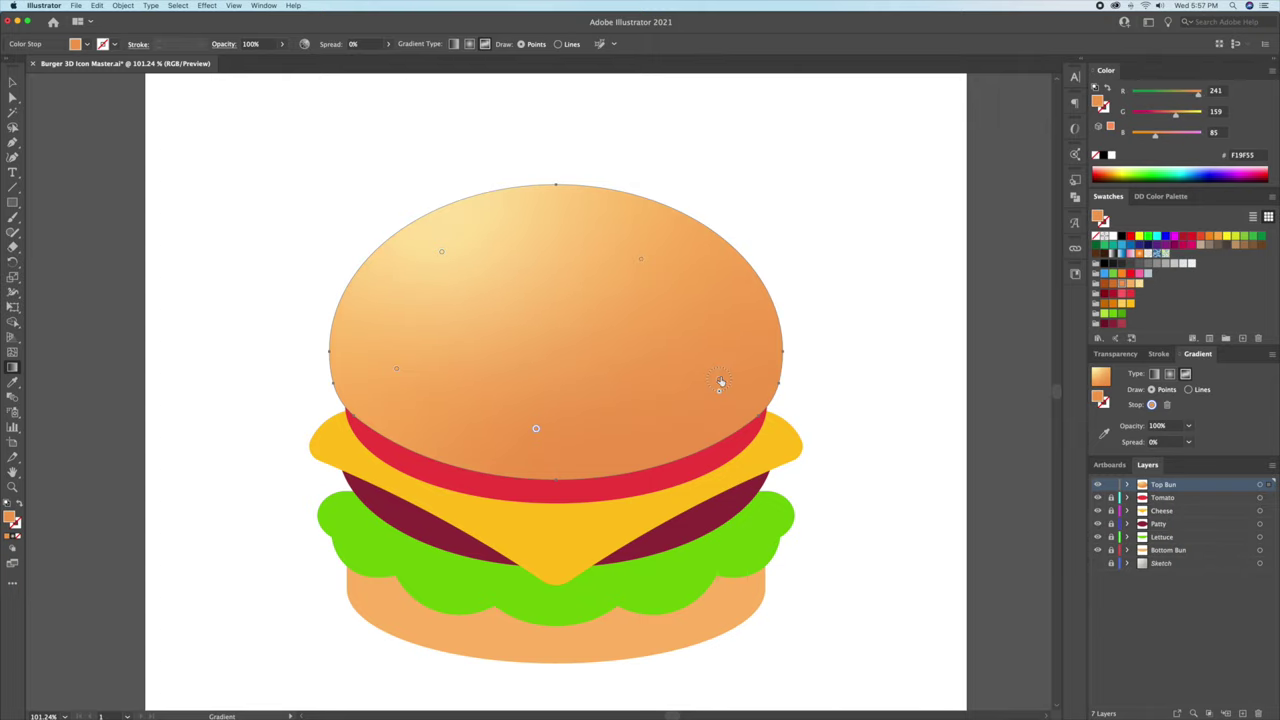
Add a D87D32 gradient stop right of the top bun's center and color the lower-right stop with the darkest saved brown.
{"action": "left_click", "coordinate": [1113, 285]}
{"action": "left_click", "coordinate": [622, 342]}
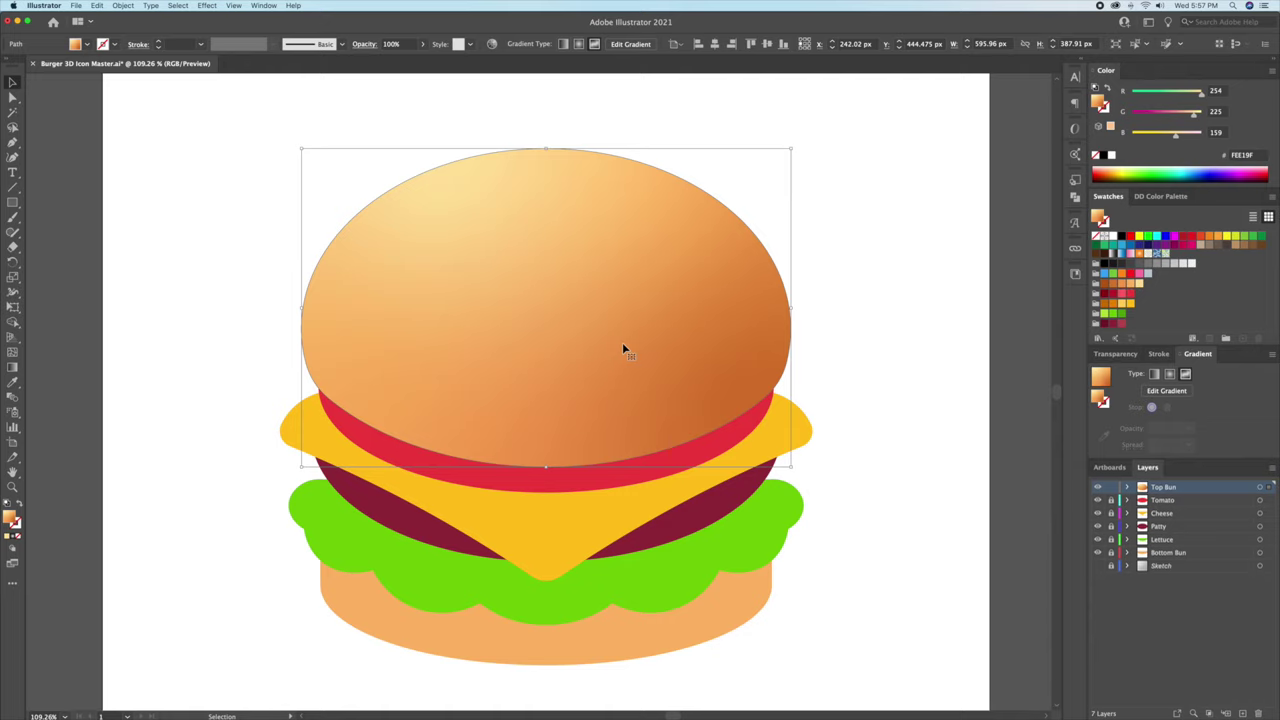
{"action": "key", "text": "g"}
{"action": "left_click", "coordinate": [641, 322]}
{"action": "left_click", "coordinate": [1112, 286]}
{"action": "mouse_move", "coordinate": [718, 367]}
{"action": "left_mouse_down"}
{"action": "mouse_move", "coordinate": [744, 369]}
{"action": "mouse_move", "coordinate": [738, 356]}
{"action": "left_mouse_up"}
{"action": "left_click", "coordinate": [1104, 285]}
Shift the top bun's upper-right, central and bottom gradient stops toward the left and color the bottom stop D87D32.
{"action": "left_click_drag", "start_coordinate": [654, 222], "coordinate": [608, 199]}
{"action": "left_click_drag", "start_coordinate": [641, 322], "coordinate": [614, 310]}
{"action": "left_click_drag", "start_coordinate": [524, 412], "coordinate": [520, 413]}
{"action": "left_click", "coordinate": [1114, 285]}
{"action": "key", "text": "v"}
{"action": "left_click", "coordinate": [886, 248]}
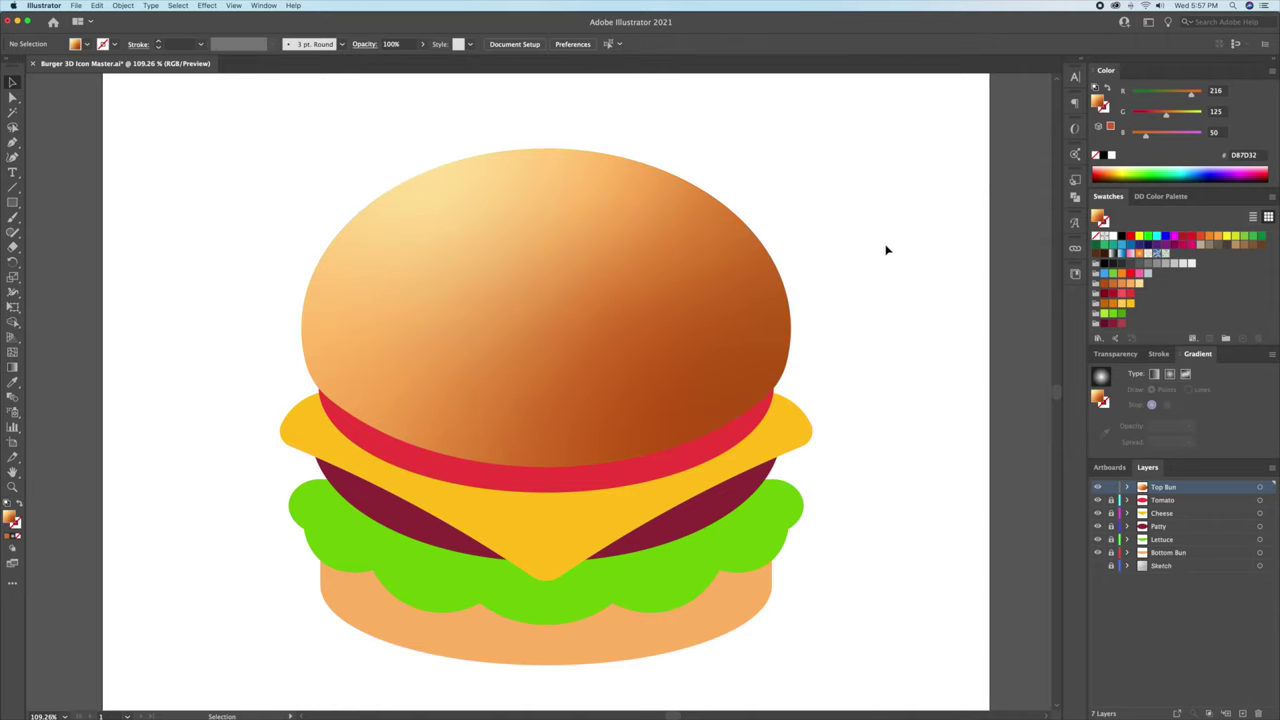
Duplicate the gradient top bun horizontally to an empty area right of the artboard.
{"action": "key", "text": "z"}
{"action": "left_click_drag", "start_coordinate": [886, 249], "coordinate": [838, 286]}
{"action": "key", "text": "space"}
{"action": "left_click_drag", "start_coordinate": [838, 286], "coordinate": [803, 258]}
{"action": "scroll", "coordinate": [743, 366], "scroll_direction": "up", "scroll_amount": 1}
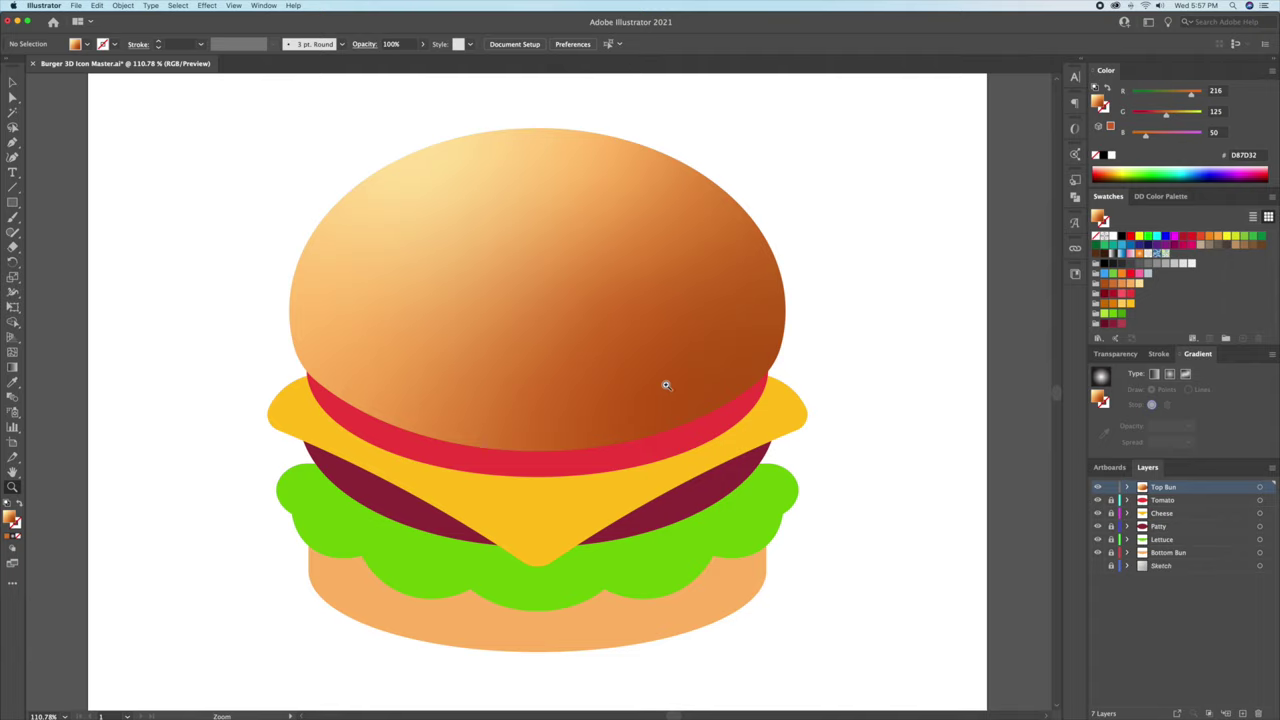
{"action": "key", "text": "v"}
{"action": "left_click", "coordinate": [522, 346]}
{"action": "left_click_drag", "start_coordinate": [540, 349], "coordinate": [844, 356]}
{"action": "scroll", "coordinate": [580, 350], "scroll_direction": "down", "scroll_amount": 1}
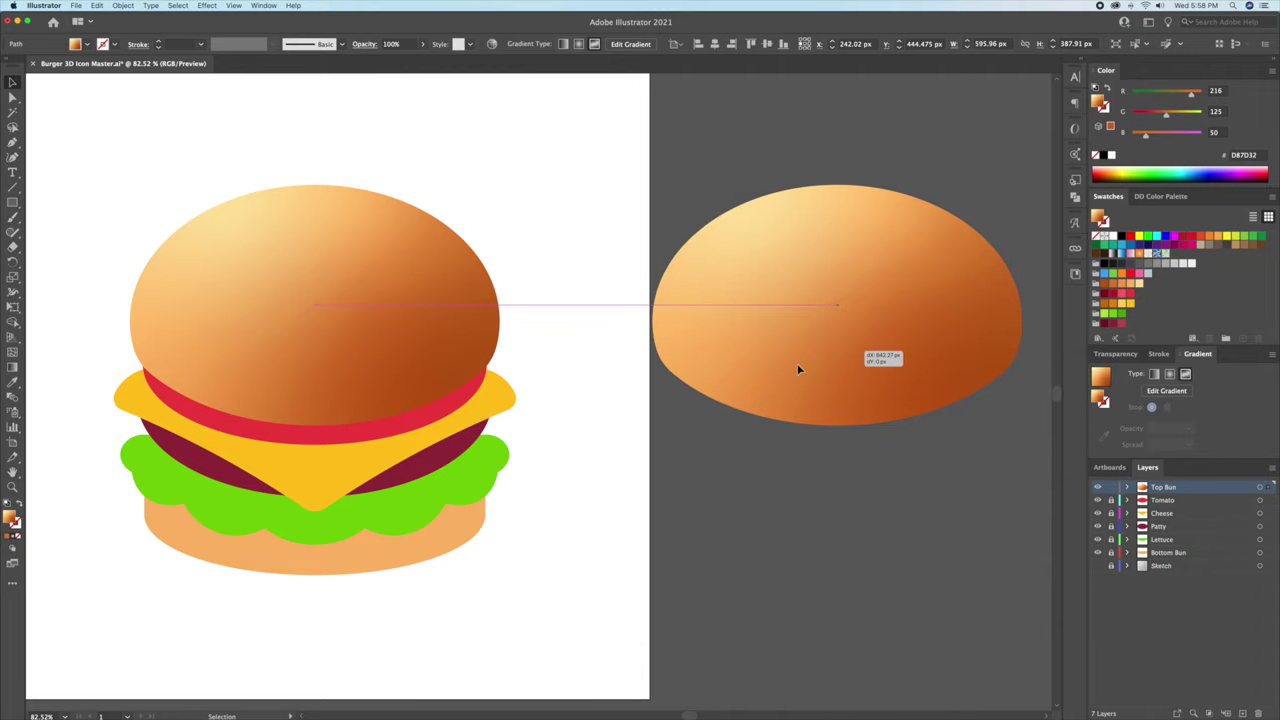
{"action": "left_click", "coordinate": [682, 446]}
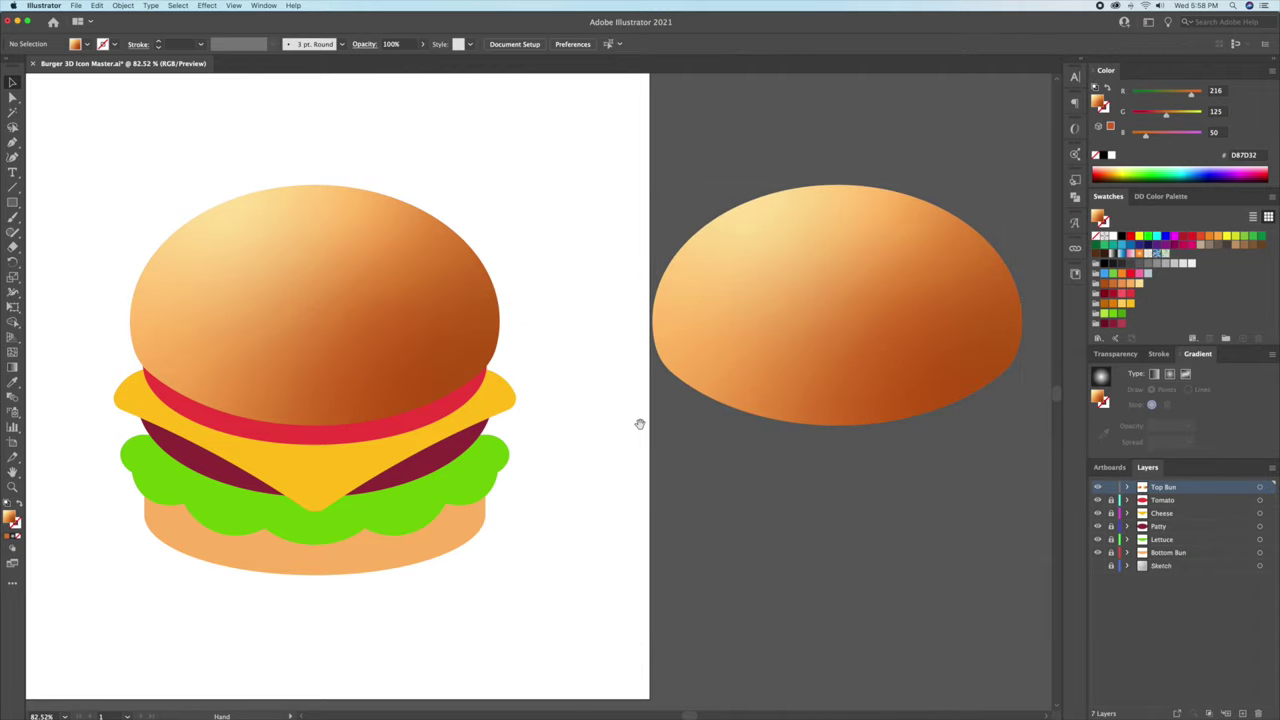
Change the copied bun's fill to black, duplicate it further right, and select the first copy.
{"action": "scroll", "coordinate": [654, 426], "scroll_direction": "right", "scroll_amount": 3}
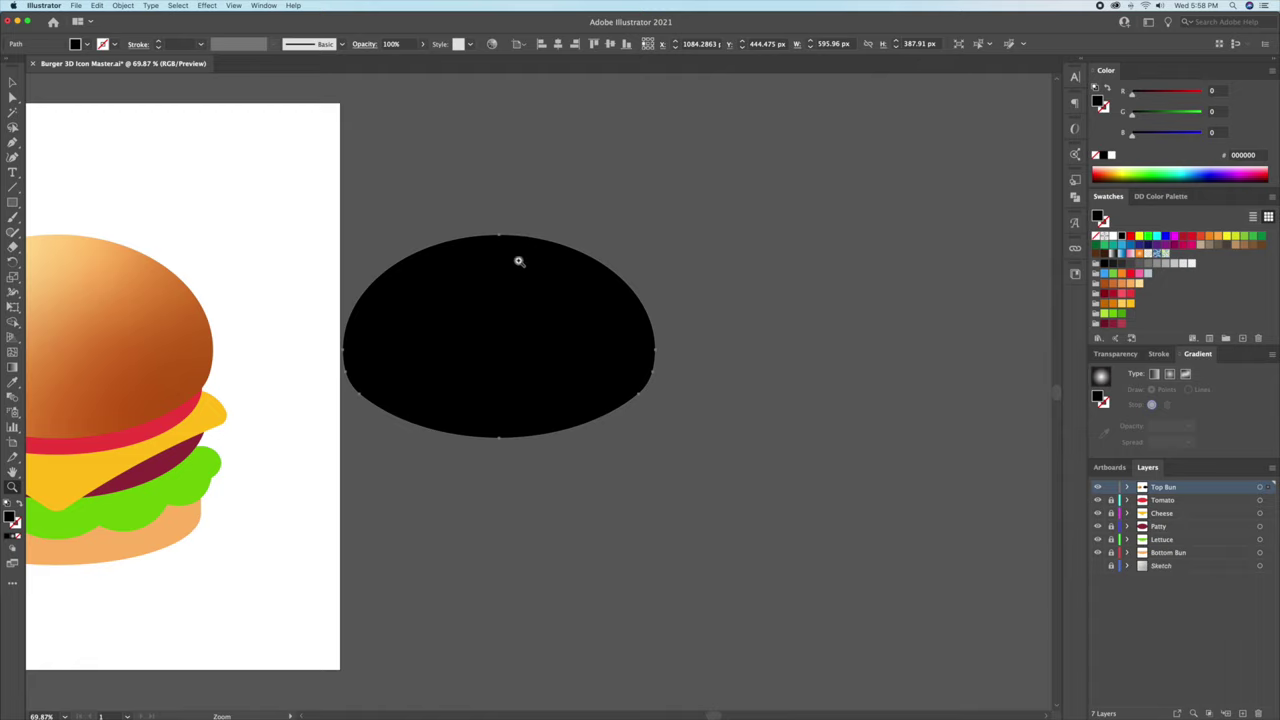
{"action": "left_click_drag", "start_coordinate": [531, 323], "coordinate": [857, 330]}
{"action": "left_click_drag", "start_coordinate": [452, 392], "coordinate": [494, 374]}
{"action": "left_click", "coordinate": [494, 374]}
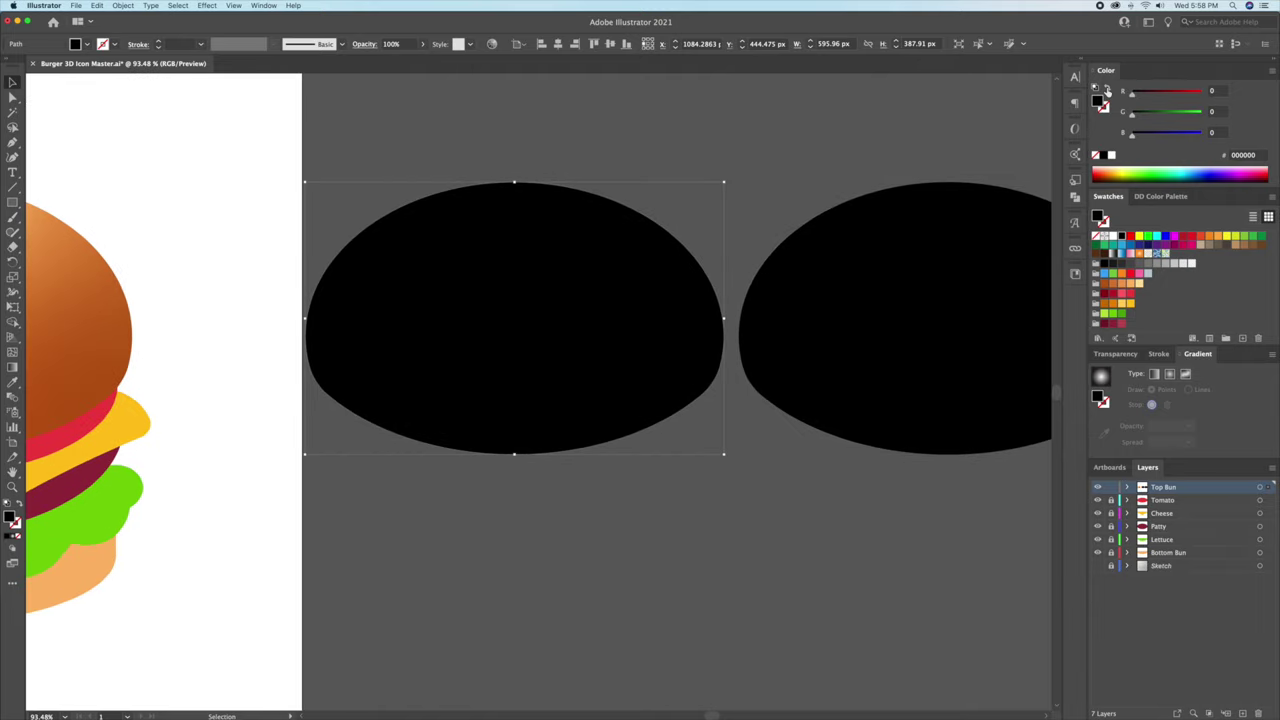
Apply pale yellow FEE19F to the first bun copy and swap it from fill to stroke.
{"action": "left_click", "coordinate": [1112, 156]}
{"action": "left_click", "coordinate": [1138, 284]}
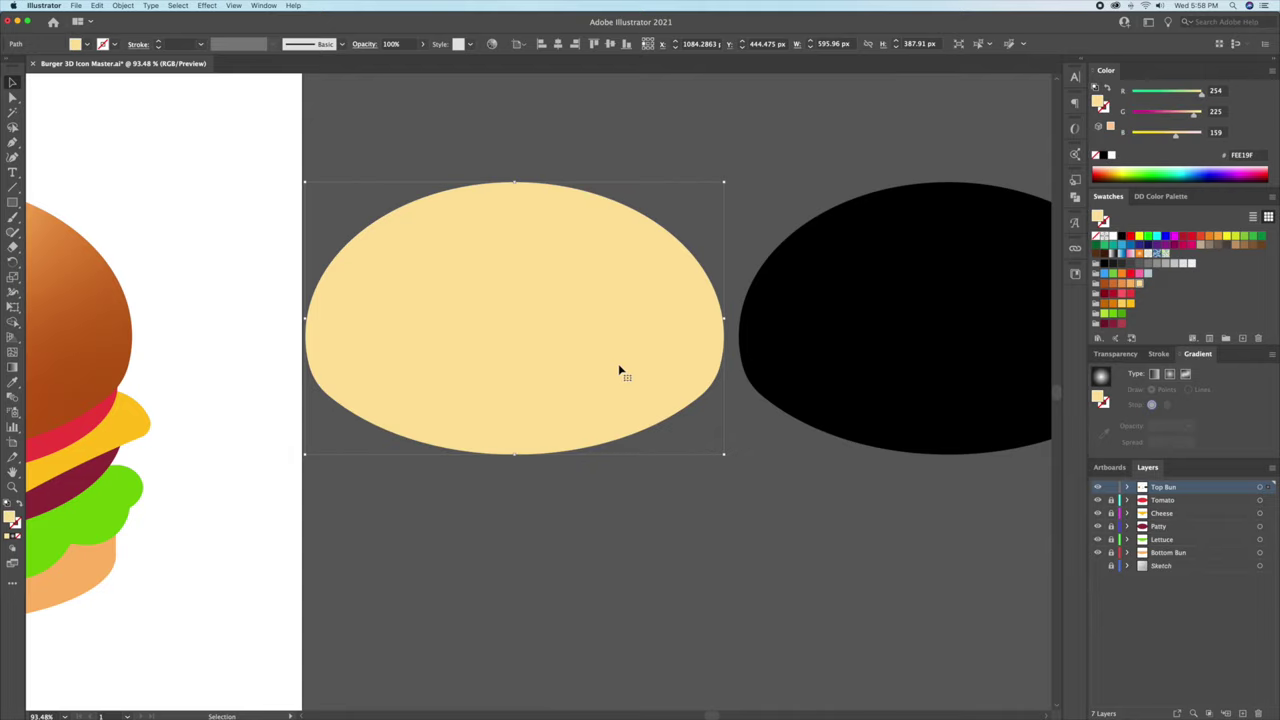
{"action": "left_click", "coordinate": [751, 149]}
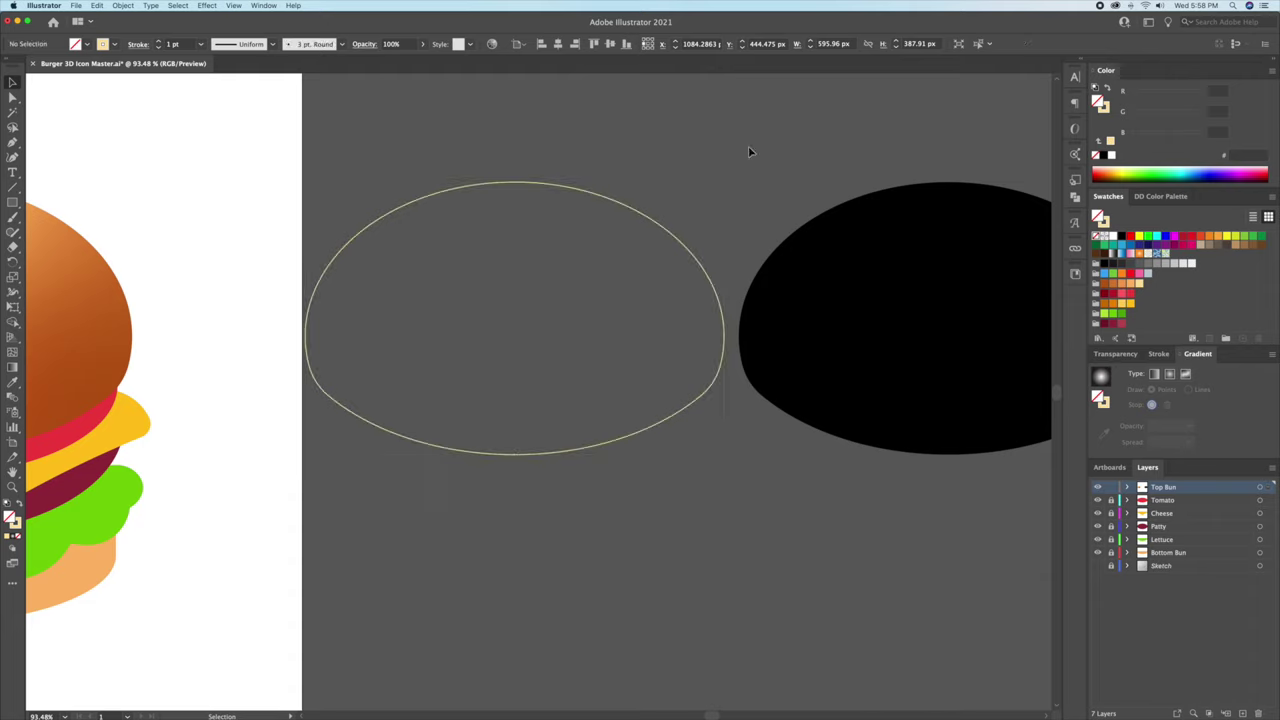
Set the pale yellow bun outline to a 16 pt stroke with round caps and round corners.
{"action": "scroll", "coordinate": [430, 262], "scroll_direction": "up", "scroll_amount": 2}
{"action": "left_click", "coordinate": [534, 164]}
{"action": "left_click", "coordinate": [1152, 358]}
{"action": "left_click", "coordinate": [1154, 390]}
{"action": "left_click", "coordinate": [1154, 407]}
{"action": "left_click", "coordinate": [1138, 371], "text": "shift"}
{"action": "left_click", "coordinate": [1138, 371]}
{"action": "left_click", "coordinate": [1138, 371]}
{"action": "left_click", "coordinate": [1138, 371]}
{"action": "left_click", "coordinate": [1138, 371]}
{"action": "left_click", "coordinate": [1138, 371]}
{"action": "left_click", "coordinate": [1138, 371]}
{"action": "left_click", "coordinate": [602, 573]}
Delete the lower side anchor points of the pale yellow bun outline to split it into upper and lower arcs.
{"action": "left_click", "coordinate": [601, 500]}
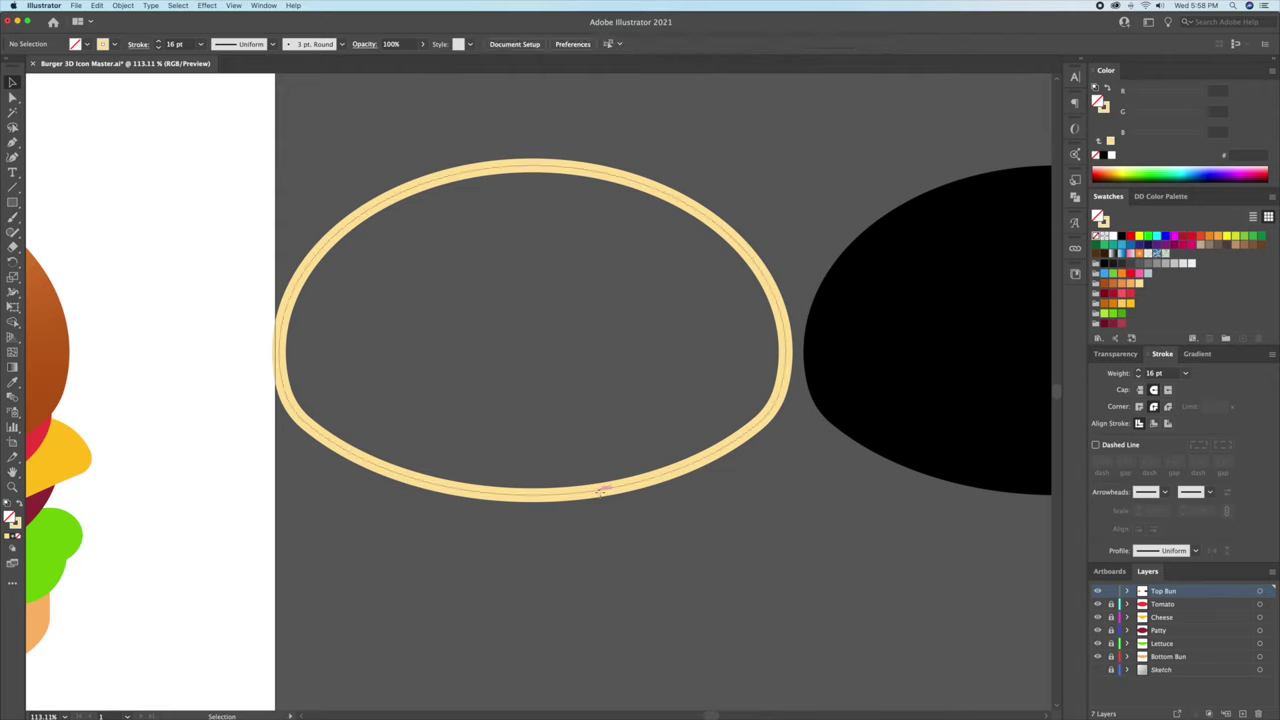
{"action": "key", "text": "a"}
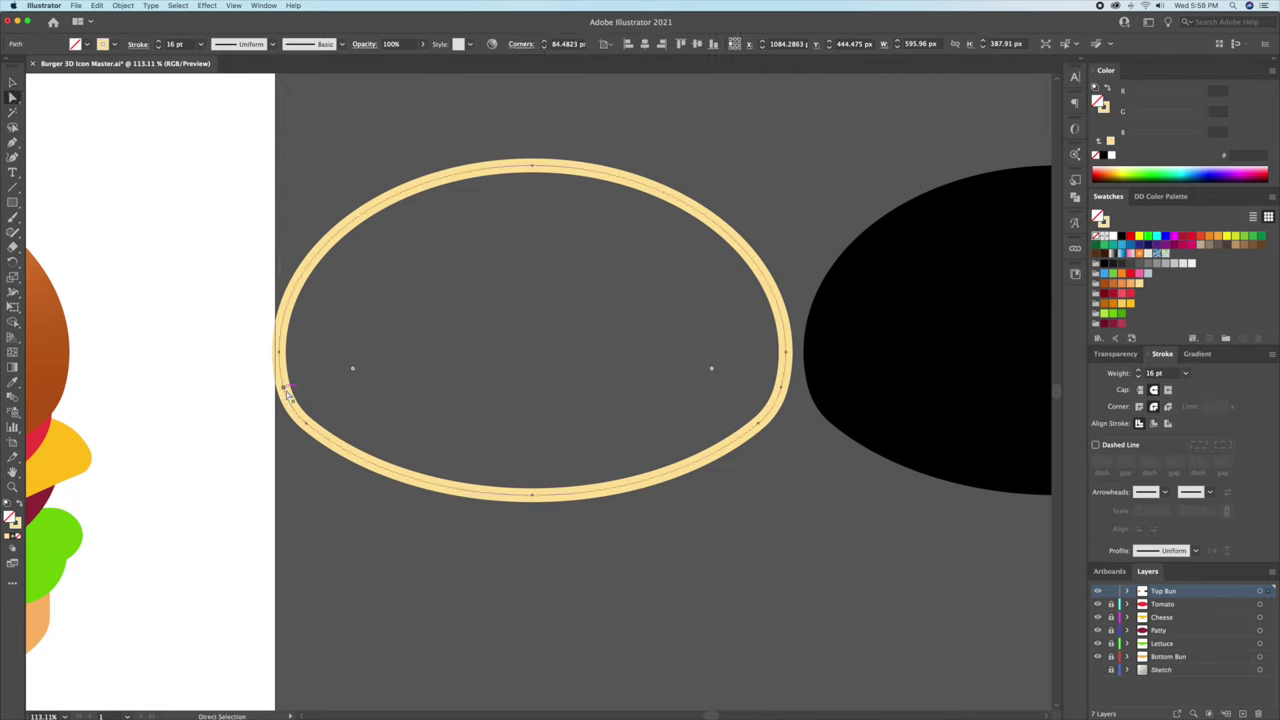
{"action": "left_click", "coordinate": [287, 393]}
{"action": "key", "text": "Delete"}
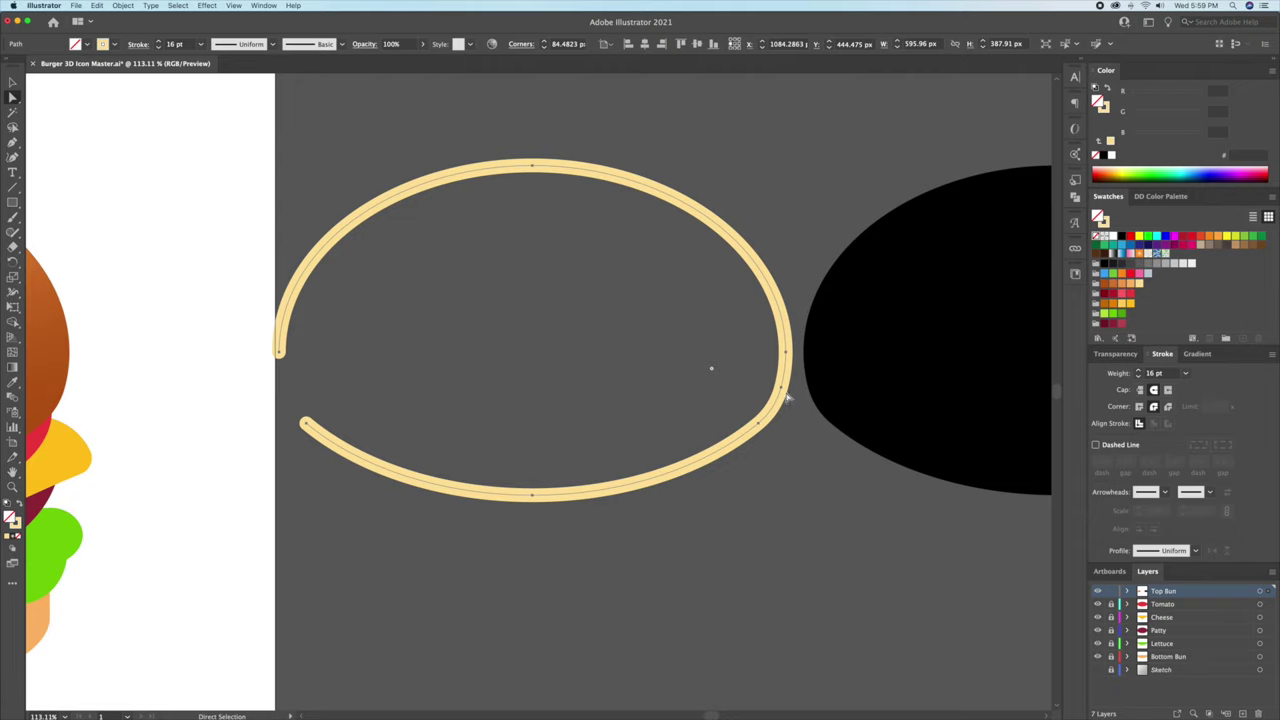
{"action": "key", "text": "Delete"}
{"action": "key", "text": "v"}
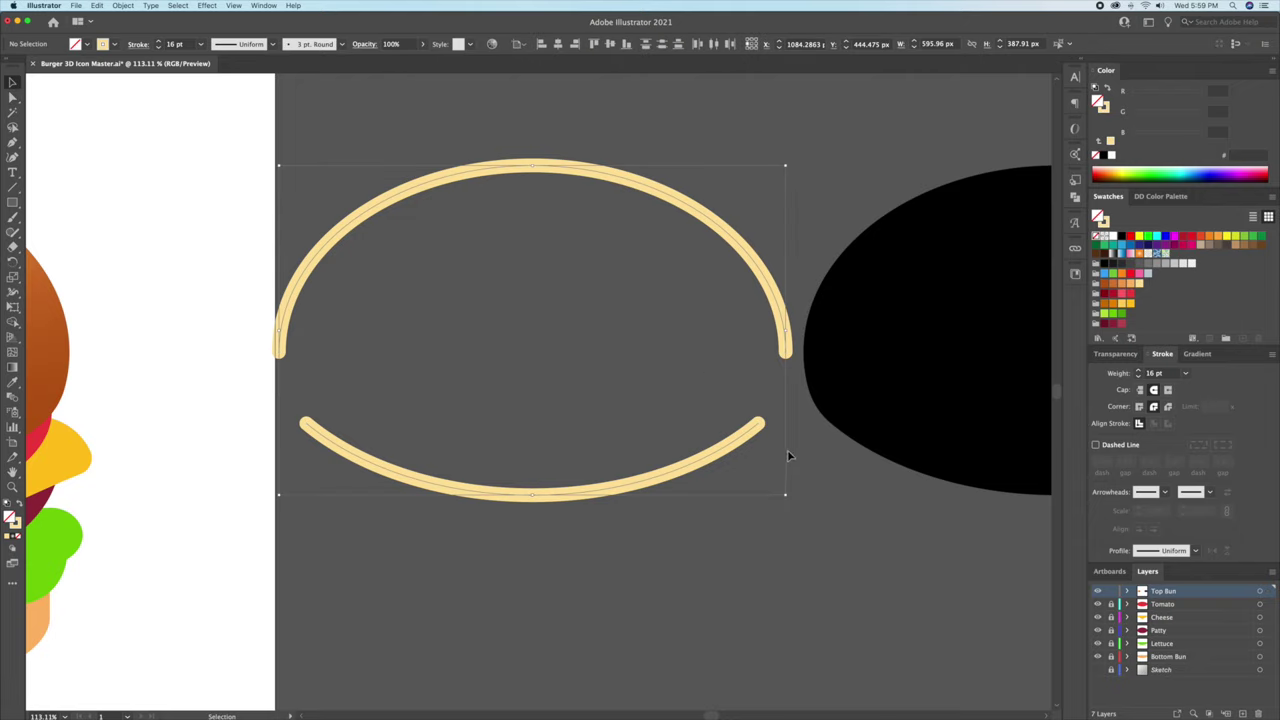
Delete the upper arc of the split outline, keeping only the bottom curve.
{"action": "left_click", "coordinate": [771, 220]}
{"action": "left_click", "coordinate": [697, 266]}
{"action": "key", "text": "Delete"}
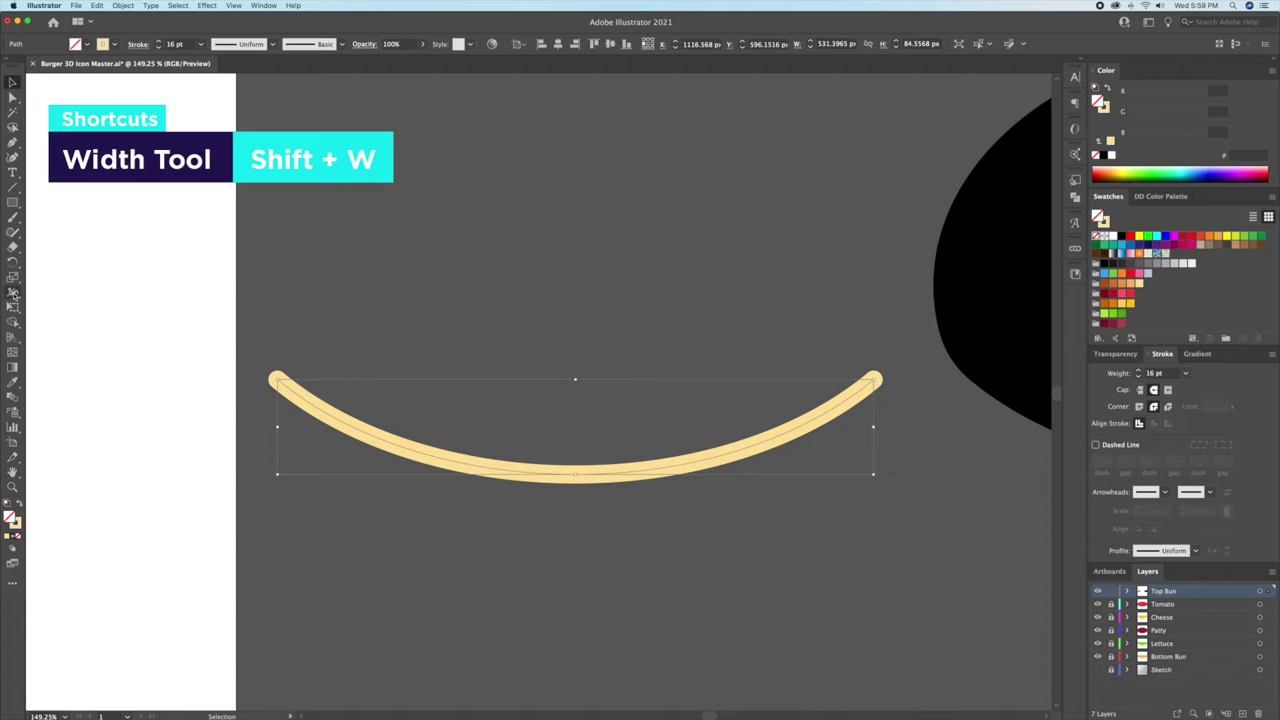
With the Width tool, thicken the middle of the bottom curve to about 20.5 pt and narrow both ends slightly.
{"action": "left_click", "coordinate": [13, 292]}
{"action": "left_click_drag", "start_coordinate": [577, 477], "coordinate": [576, 490]}
{"action": "left_click_drag", "start_coordinate": [880, 388], "coordinate": [879, 386]}
{"action": "left_click_drag", "start_coordinate": [272, 389], "coordinate": [275, 386]}
{"action": "key", "text": "v"}
Move the tapered curve horizontally back to the artboard, onto the lower edge of the top bun.
{"action": "left_click", "coordinate": [517, 349]}
{"action": "left_click_drag", "start_coordinate": [648, 388], "coordinate": [643, 320]}
{"action": "left_click_drag", "start_coordinate": [662, 247], "coordinate": [715, 278]}
{"action": "left_click_drag", "start_coordinate": [845, 358], "coordinate": [443, 357]}
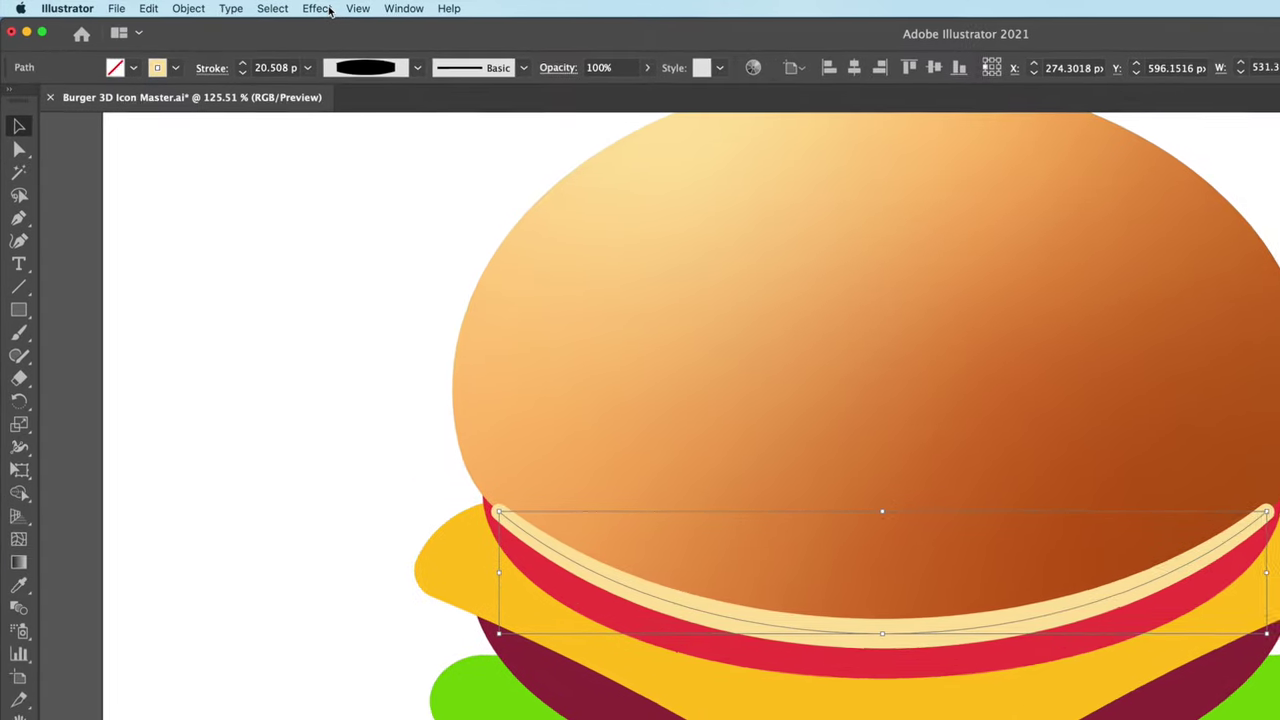
Apply a Gaussian Blur with a 15-pixel radius to the pale yellow curve.
{"action": "left_click", "coordinate": [224, 7]}
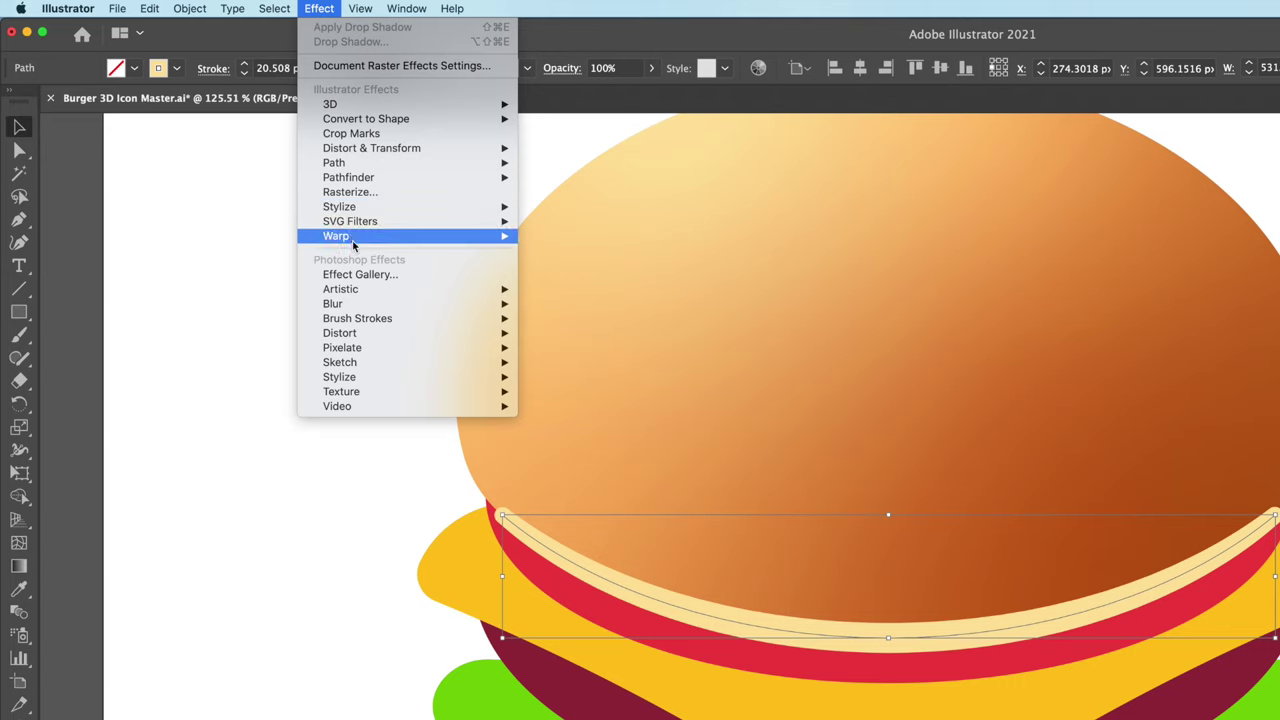
{"action": "mouse_move", "coordinate": [389, 303]}
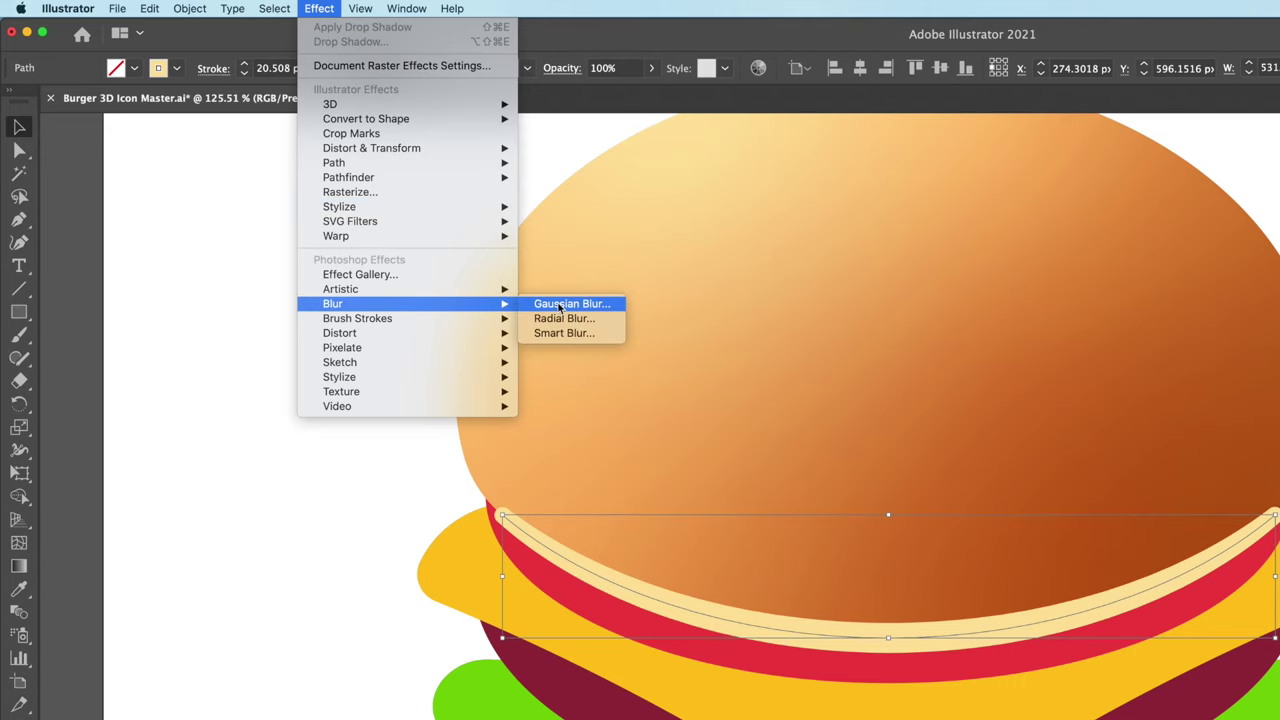
{"action": "left_click", "coordinate": [560, 304]}
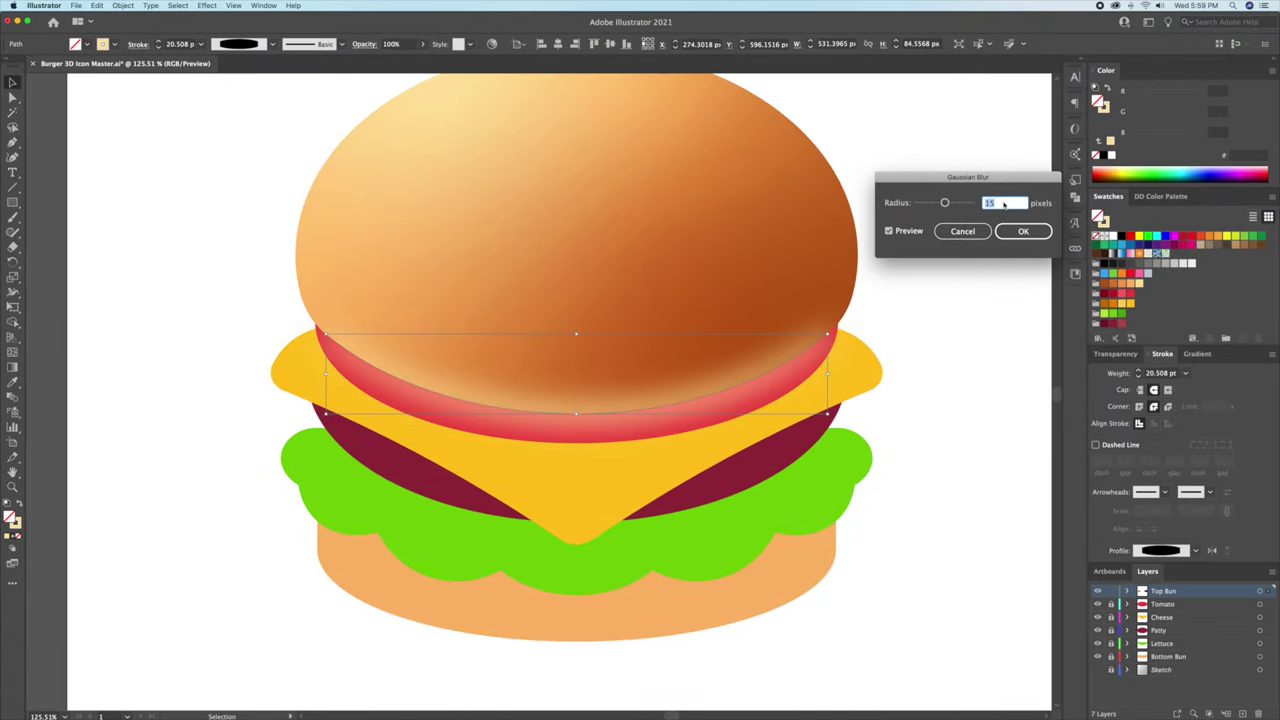
{"action": "key", "text": "Return"}
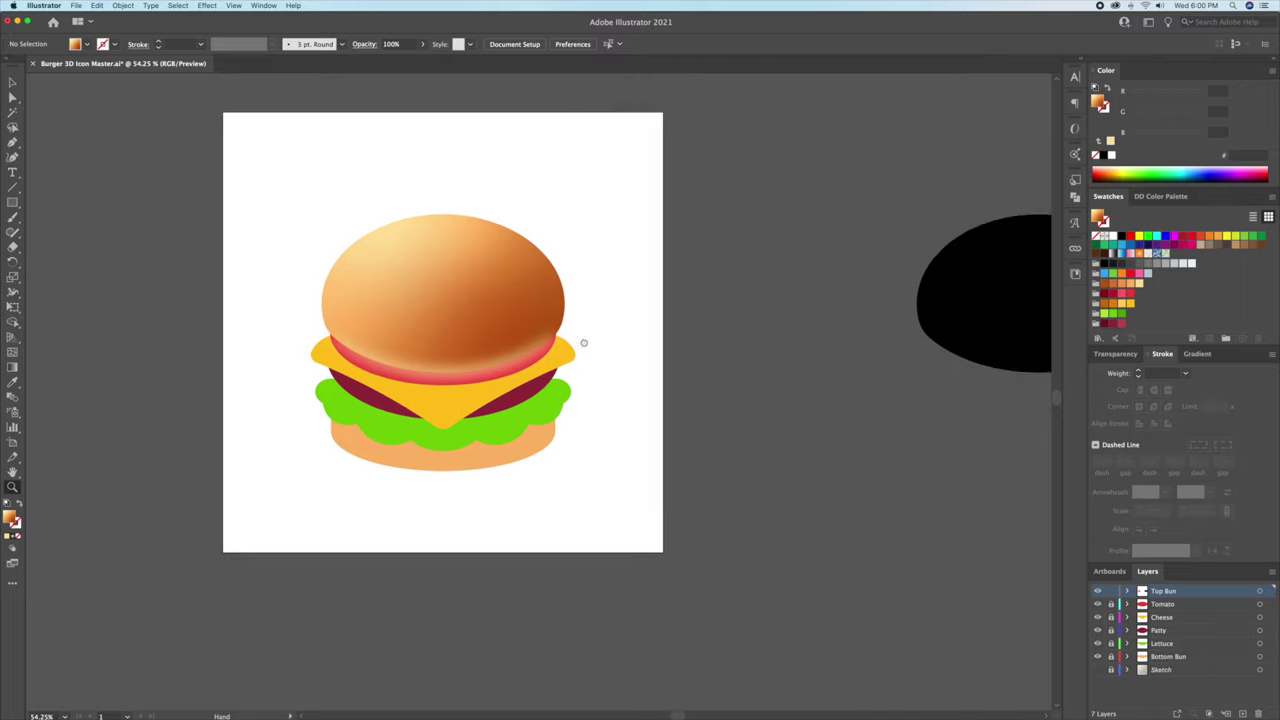
Move the blurred curve horizontally off the artboard and place the black bun copy over it with the lower edges matching.
{"action": "left_click_drag", "start_coordinate": [586, 343], "coordinate": [877, 363]}
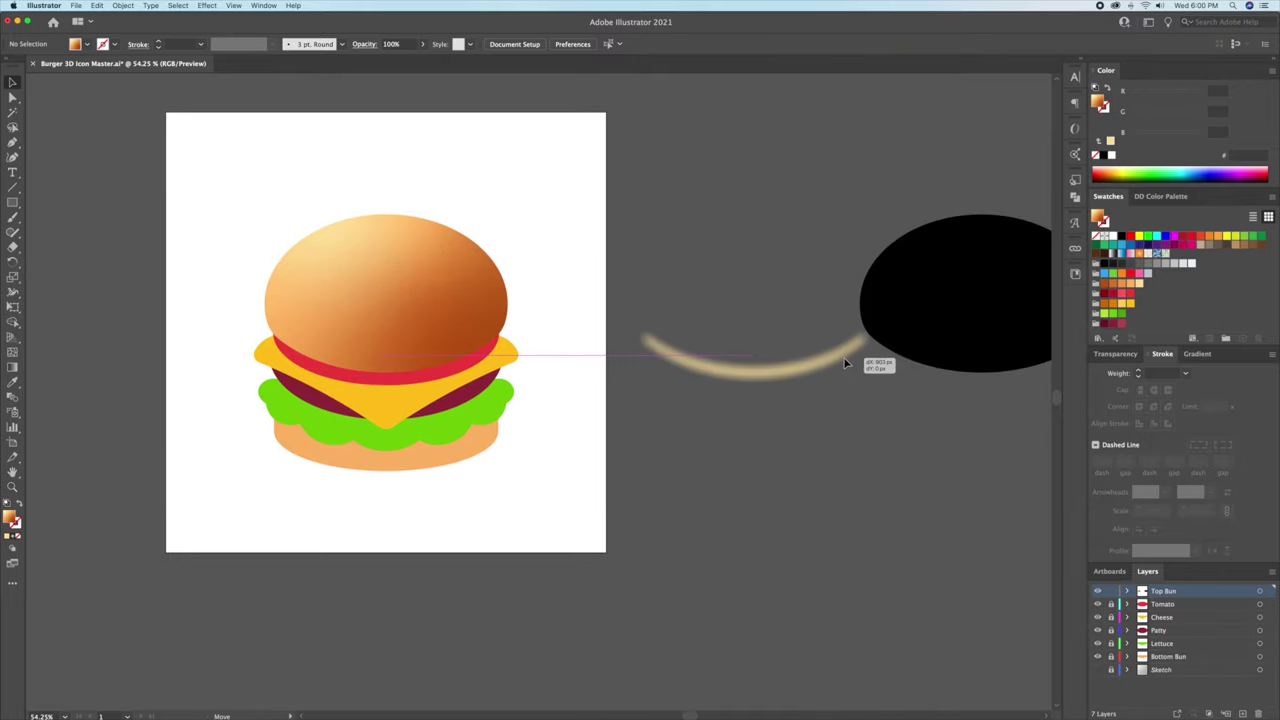
{"action": "scroll", "coordinate": [677, 393], "scroll_direction": "up", "scroll_amount": 3}
{"action": "left_click", "coordinate": [929, 309]}
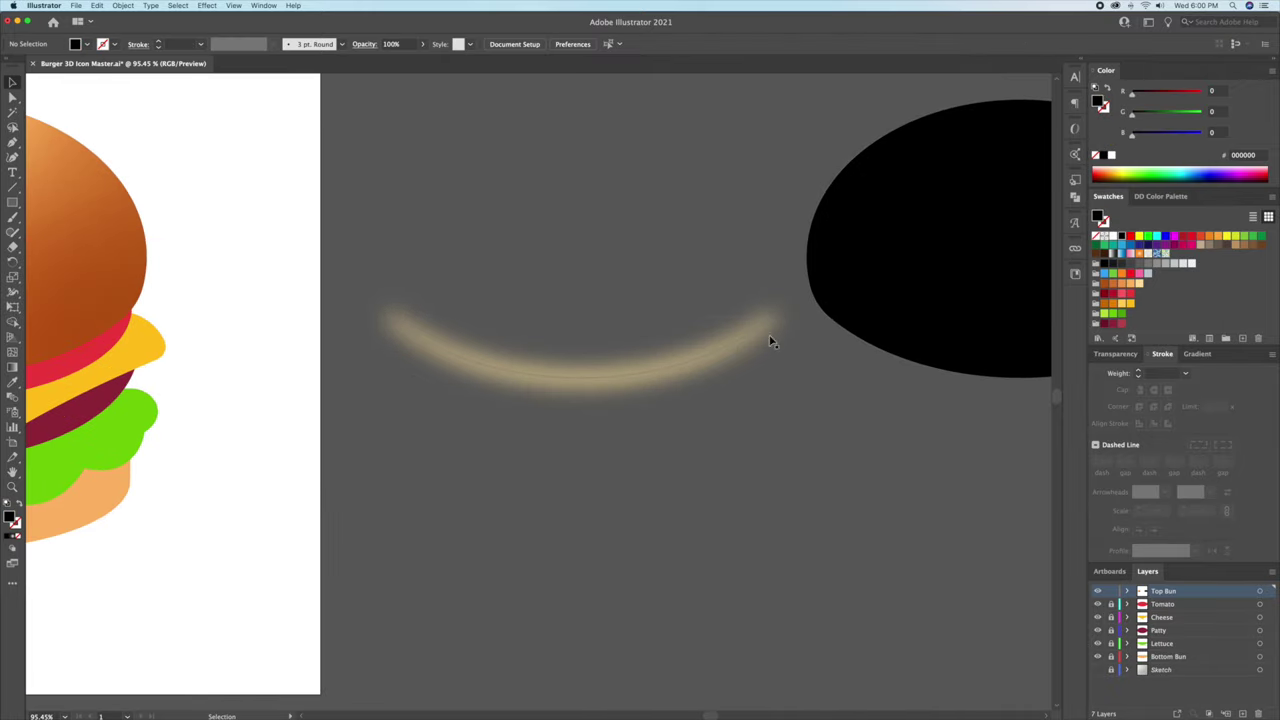
{"action": "left_click_drag", "start_coordinate": [898, 250], "coordinate": [514, 269]}
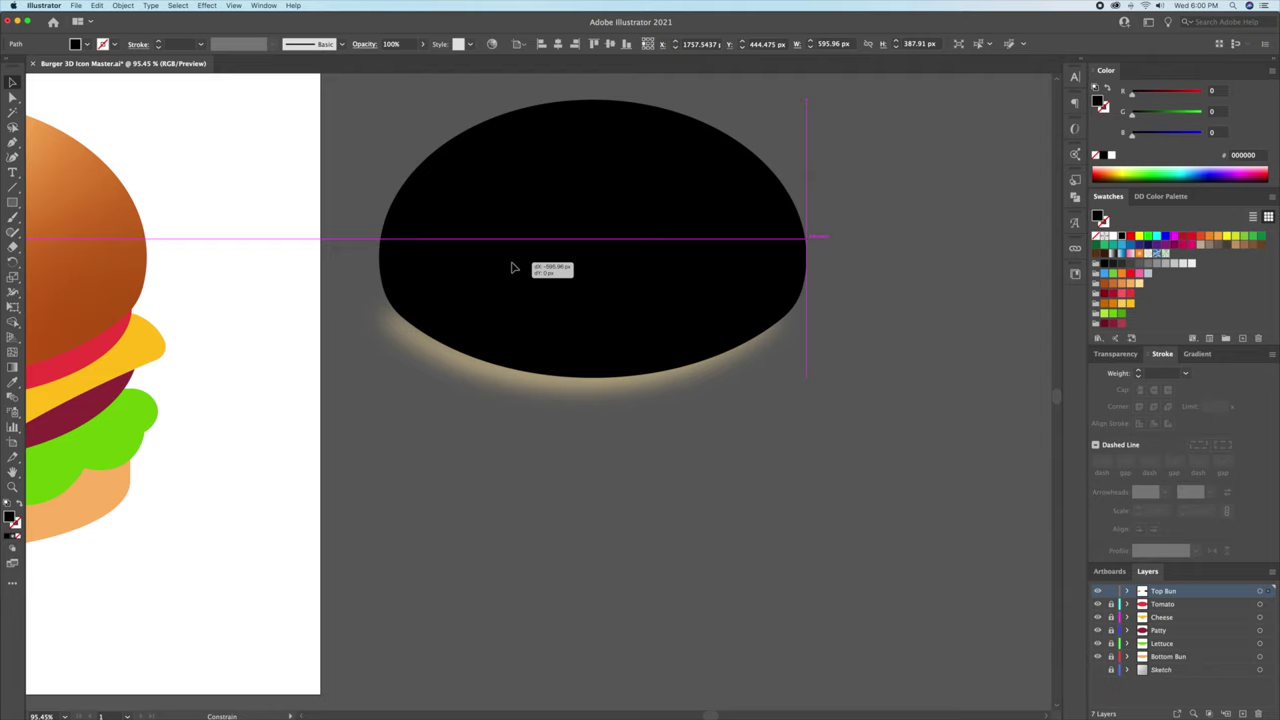
Make a clipping mask from the black bun and the blurred curve.
{"action": "scroll", "coordinate": [657, 357], "scroll_direction": "up", "scroll_amount": 2}
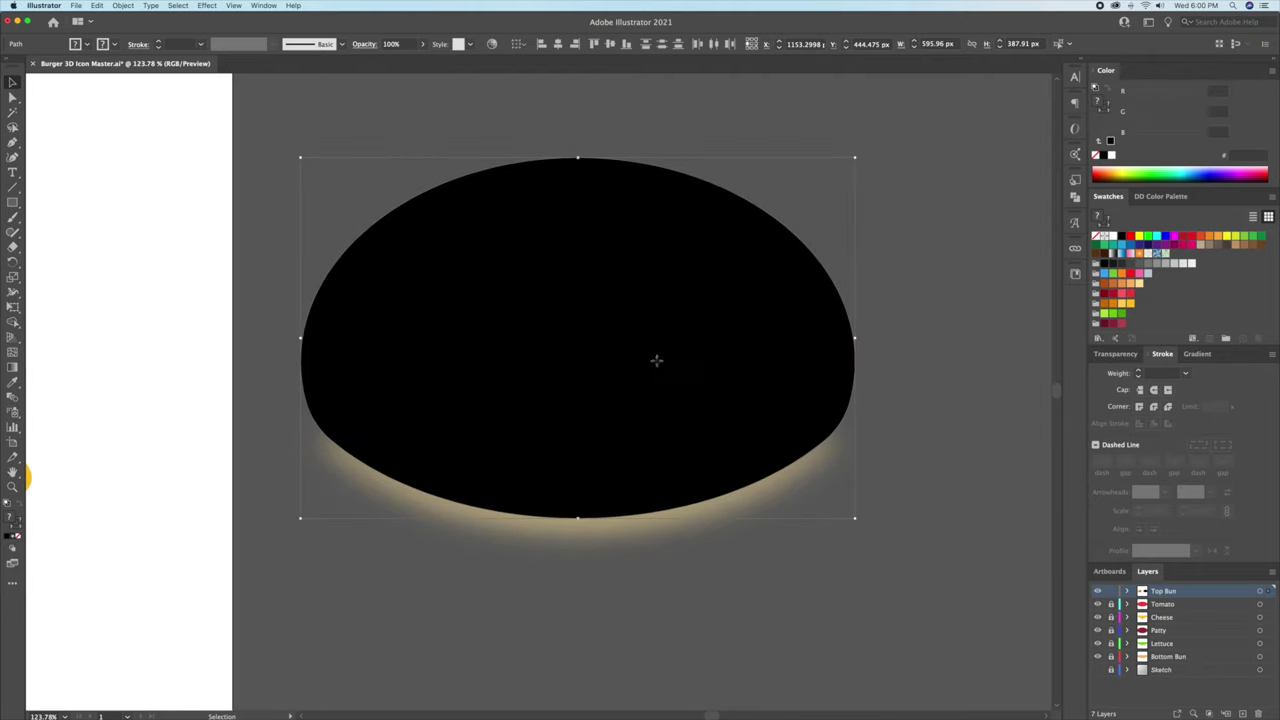
{"action": "right_click", "coordinate": [657, 362]}
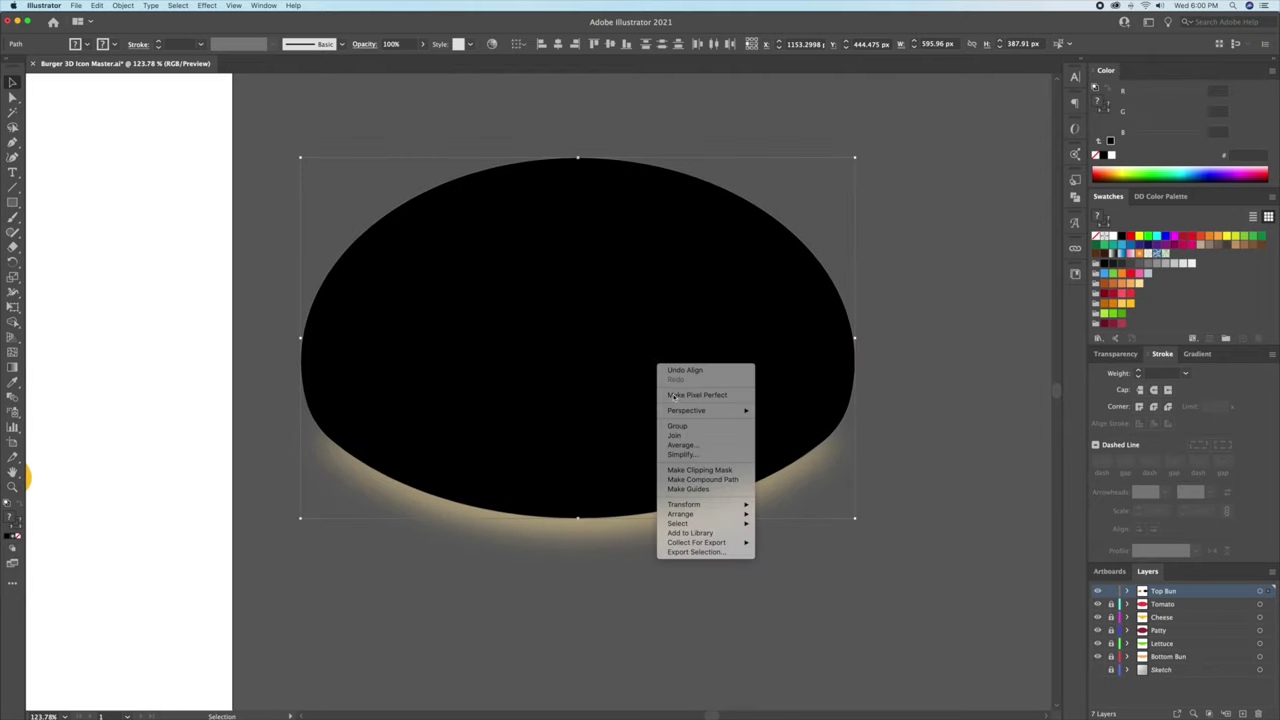
{"action": "left_click", "coordinate": [688, 470]}
Move the clipped highlight group onto the gradient top bun, lining up their outlines.
{"action": "key", "text": "super+0"}
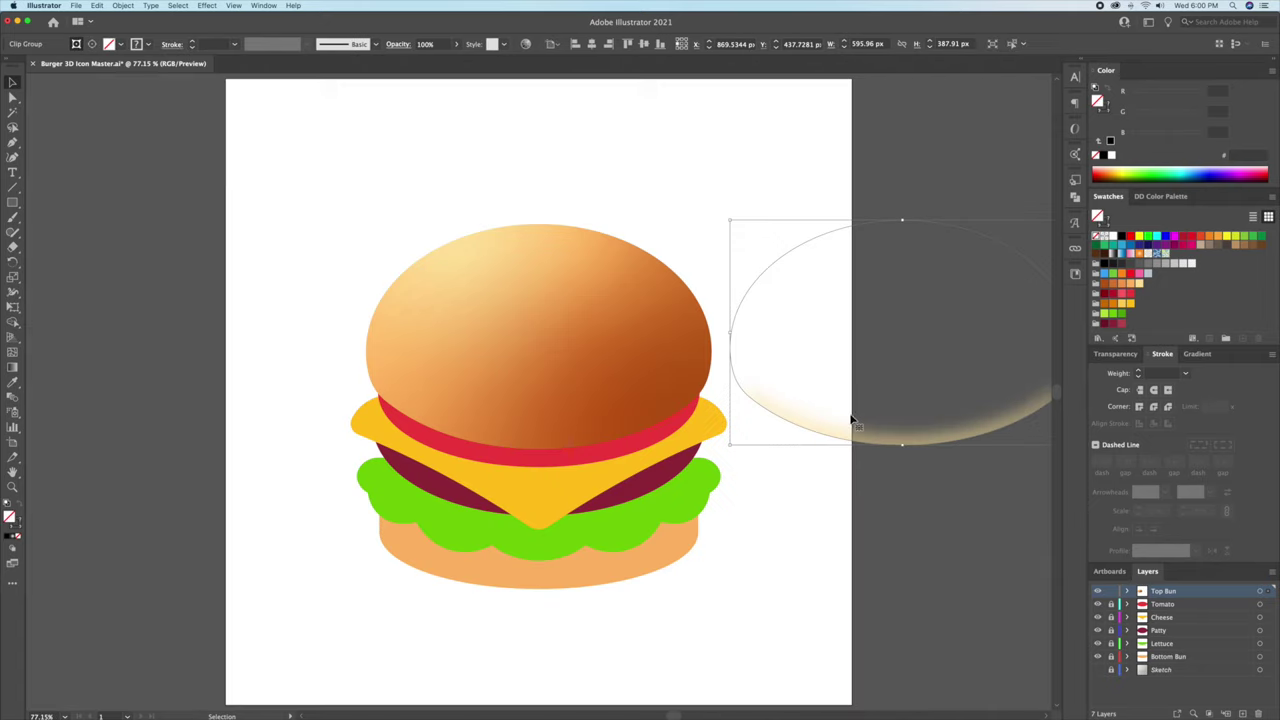
{"action": "key", "text": "super+a"}
{"action": "key", "text": "super+shift+a"}
{"action": "left_click_drag", "start_coordinate": [903, 445], "coordinate": [540, 450]}
Lower the opacity of the clipped highlight group on the top bun and deselect it.
{"action": "scroll", "coordinate": [826, 486], "scroll_direction": "up", "scroll_amount": 3}
{"action": "left_click", "coordinate": [1115, 354]}
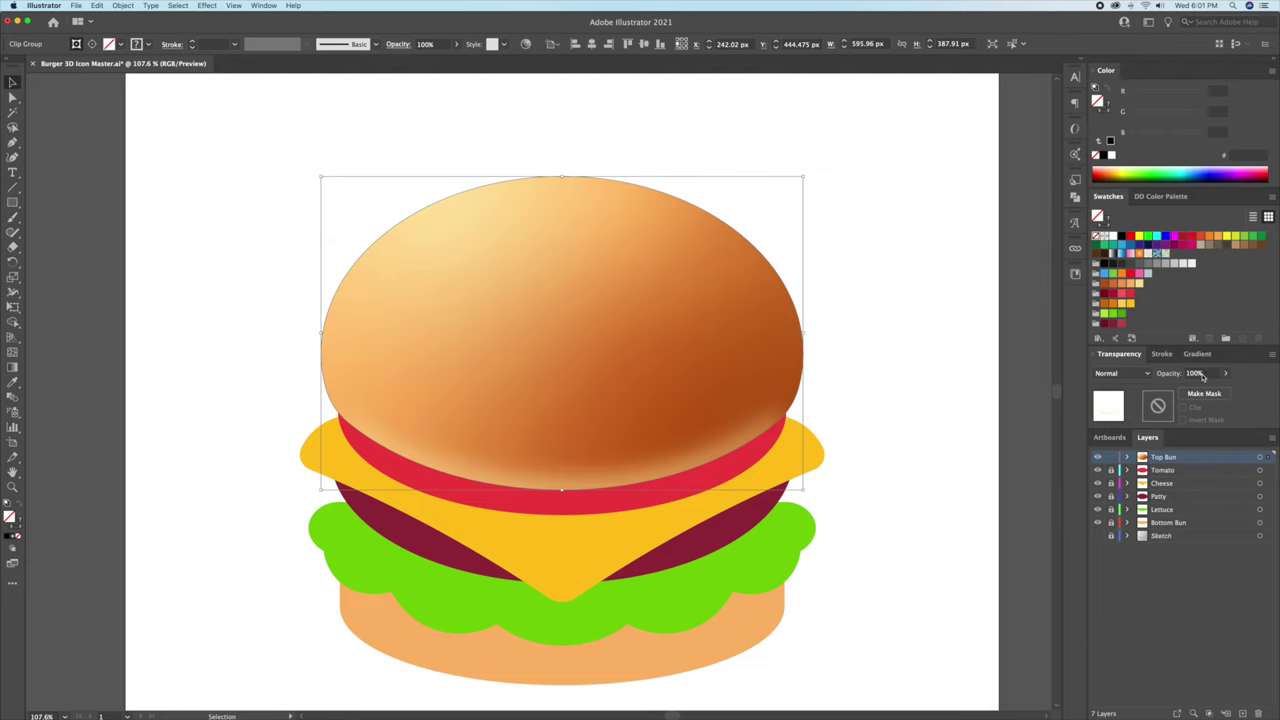
{"action": "left_click", "coordinate": [1158, 376]}
{"action": "key", "text": "shift+Down"}
{"action": "key", "text": "shift+Down"}
{"action": "key", "text": "shift+Down"}
{"action": "key", "text": "shift+Down"}
{"action": "left_click", "coordinate": [199, 123]}
{"action": "key", "text": "z"}
{"action": "left_click_drag", "start_coordinate": [309, 143], "coordinate": [284, 161]}
{"action": "left_click_drag", "start_coordinate": [284, 161], "coordinate": [337, 227]}
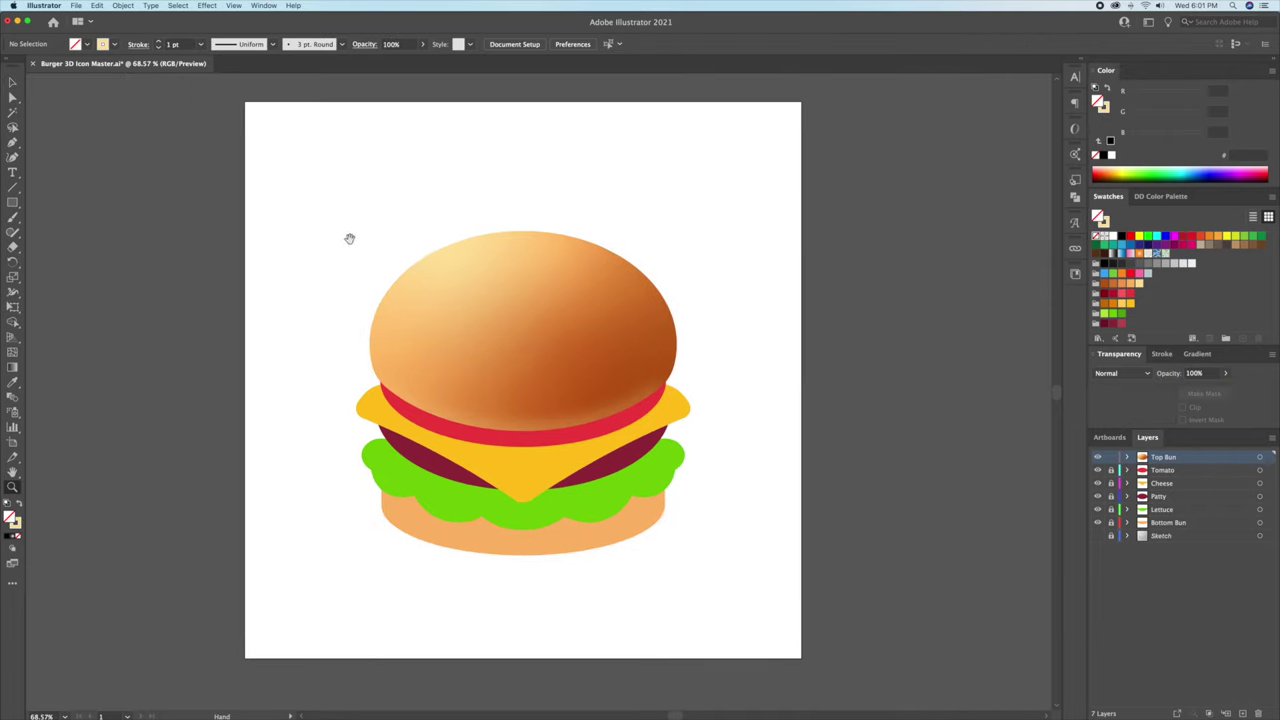
Duplicate the tomato ellipse slightly upward and fill the lower ellipse with dark red BF1B2B.
{"action": "scroll", "coordinate": [580, 395], "scroll_direction": "up", "scroll_amount": 3}
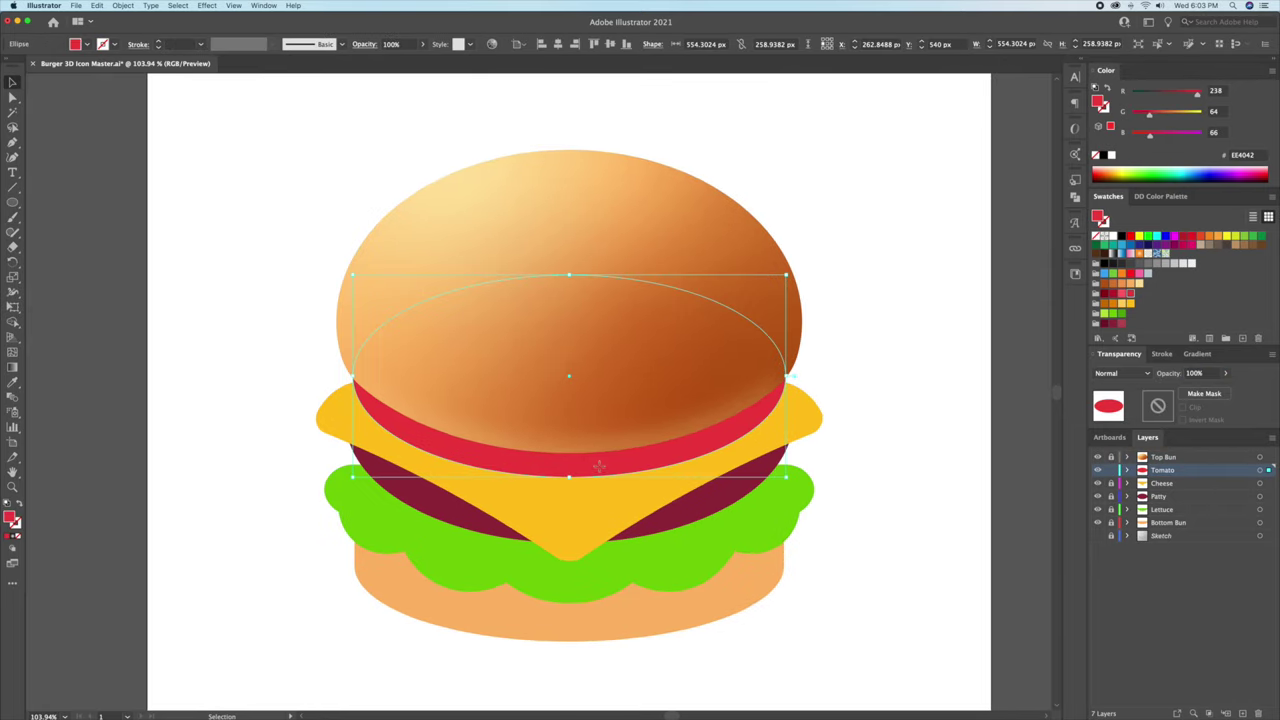
{"action": "left_click_drag", "start_coordinate": [571, 374], "coordinate": [601, 457]}
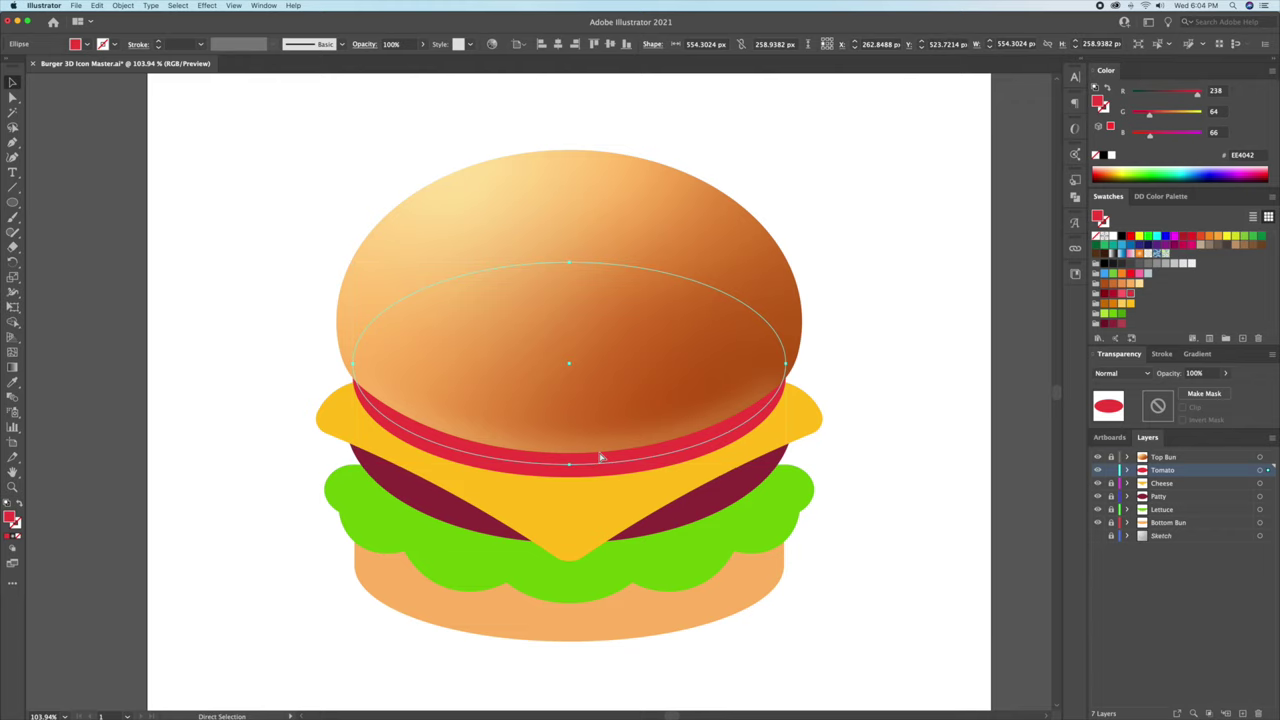
{"action": "scroll", "coordinate": [601, 457], "scroll_direction": "up", "scroll_amount": 3}
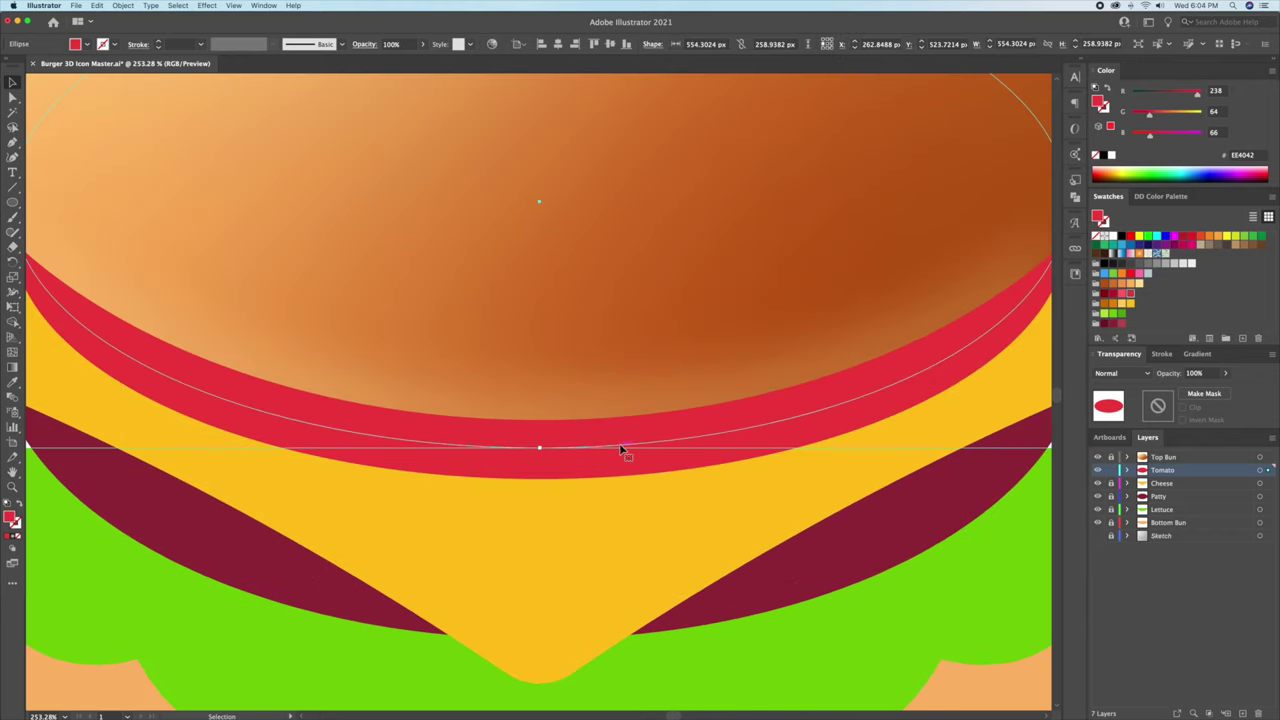
{"action": "scroll", "coordinate": [621, 447], "scroll_direction": "down", "scroll_amount": 2}
{"action": "left_click", "coordinate": [622, 464]}
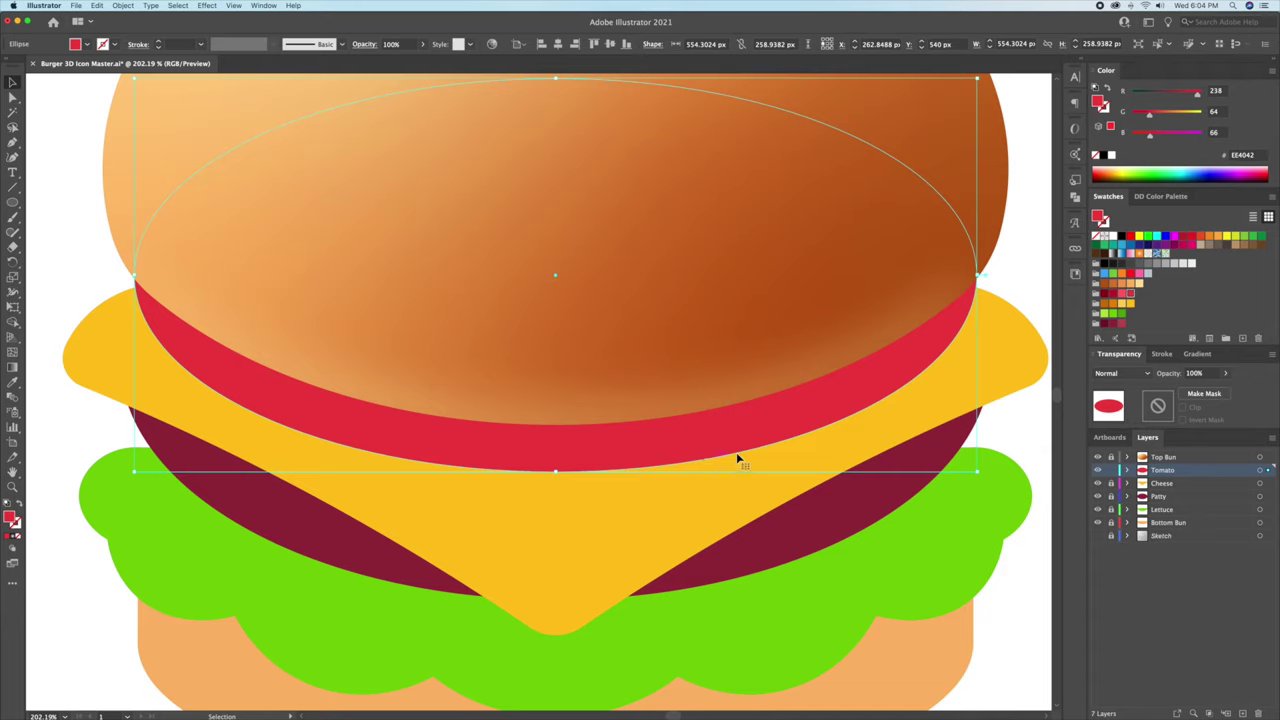
{"action": "left_click", "coordinate": [1111, 294]}
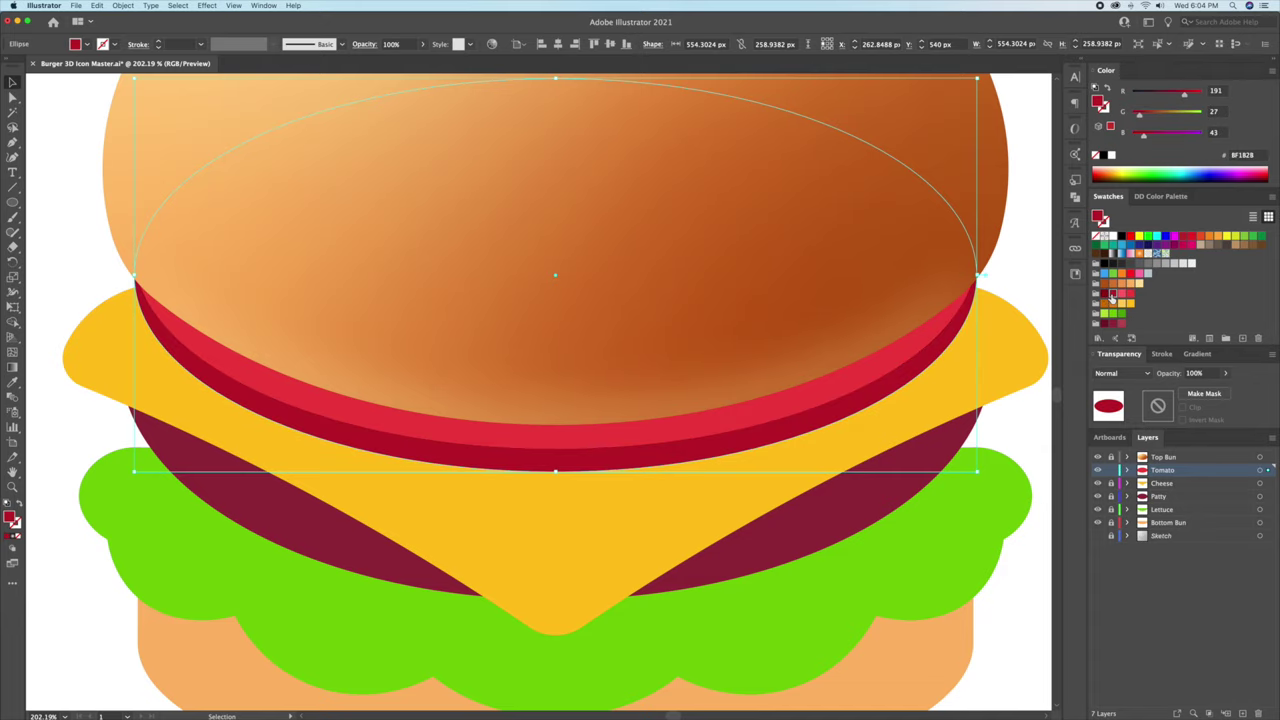
Select the upper tomato ellipse and hide the Top Bun layer.
{"action": "scroll", "coordinate": [868, 377], "scroll_direction": "down", "scroll_amount": 4}
{"action": "left_click", "coordinate": [977, 305]}
{"action": "left_click_drag", "start_coordinate": [977, 305], "coordinate": [926, 361]}
{"action": "left_click", "coordinate": [750, 456]}
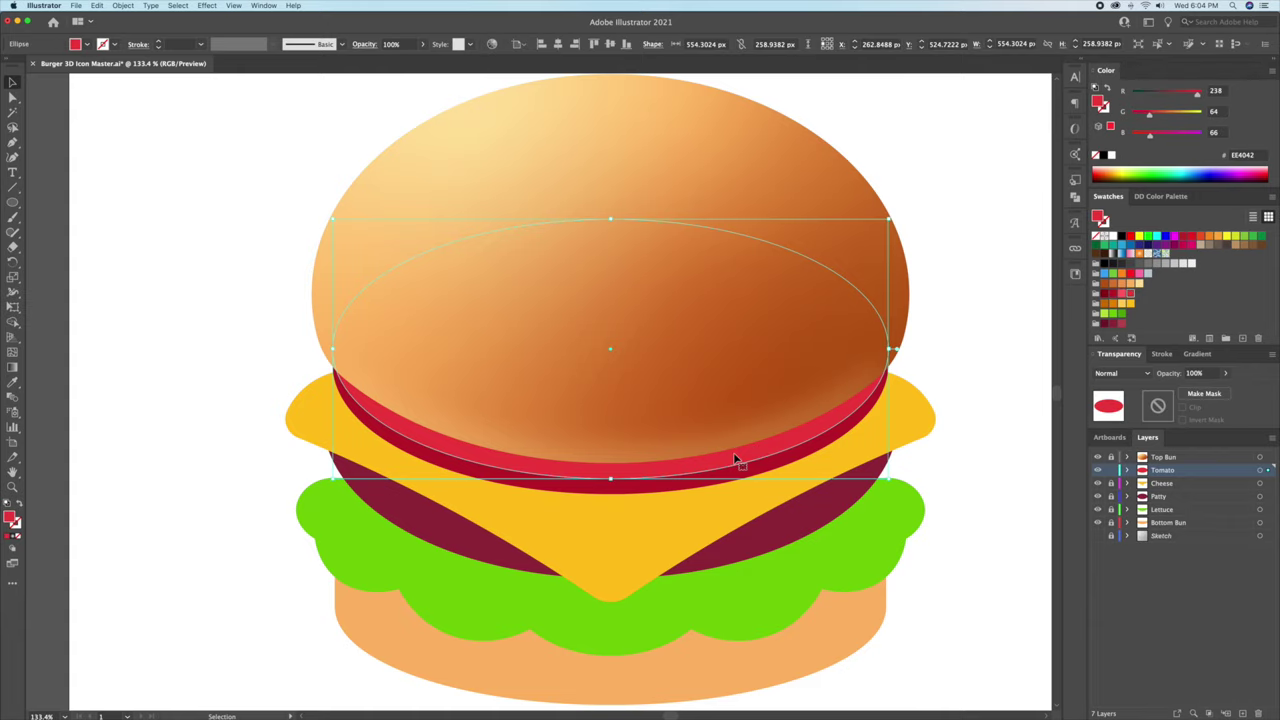
{"action": "left_click", "coordinate": [1098, 457]}
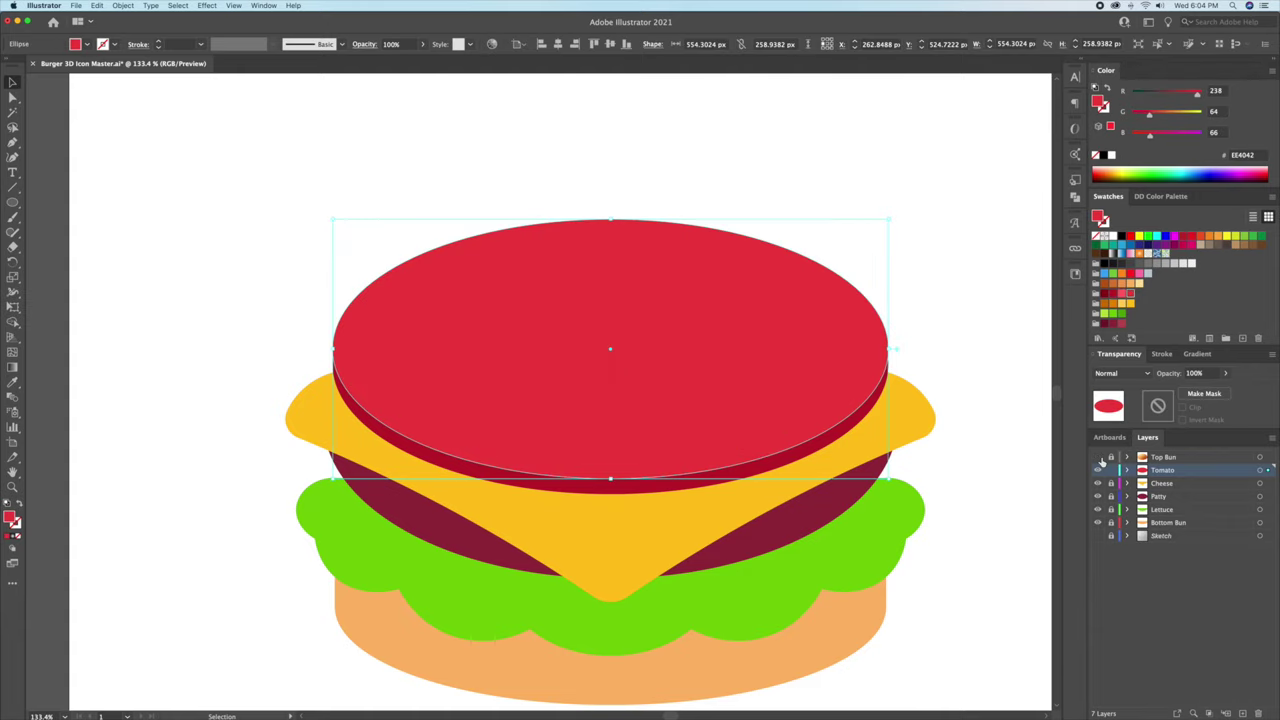
Give the upper tomato ellipse a radial gradient with a light red inner stop and a dark red BF1B2B outer stop.
{"action": "left_click", "coordinate": [1196, 354]}
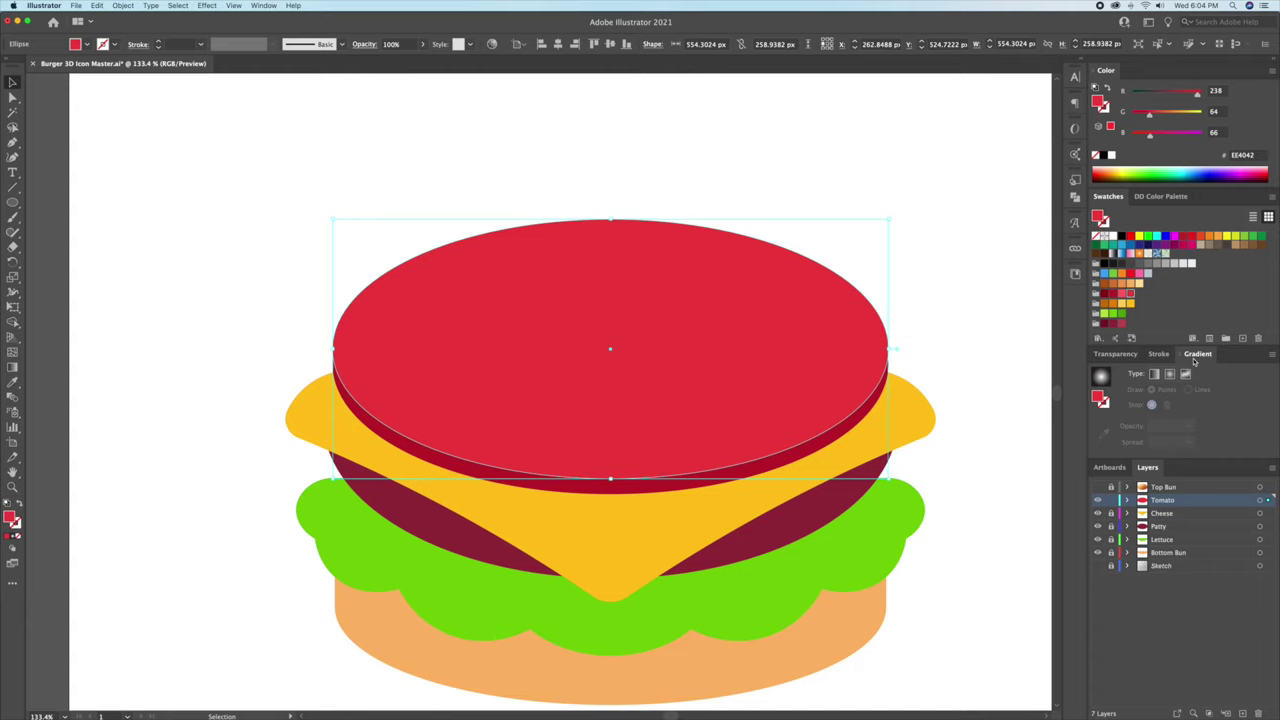
{"action": "left_click", "coordinate": [1169, 374]}
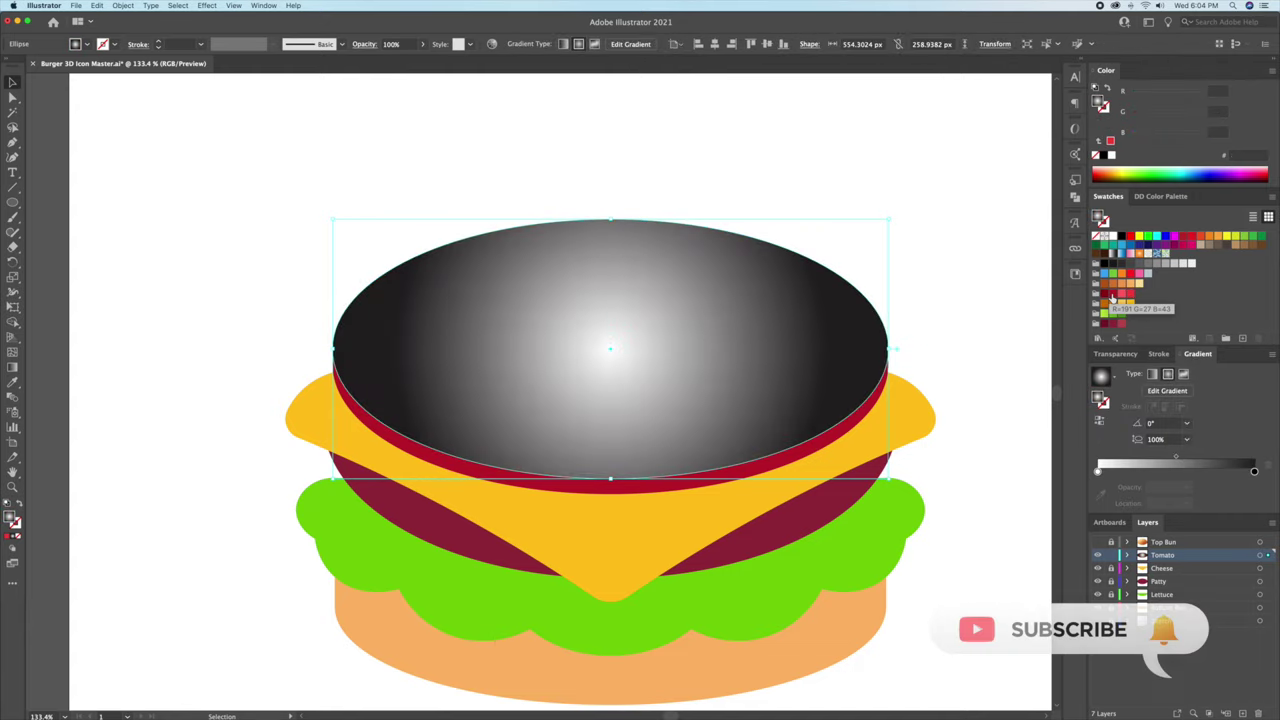
{"action": "left_click_drag", "start_coordinate": [1129, 298], "coordinate": [1256, 472]}
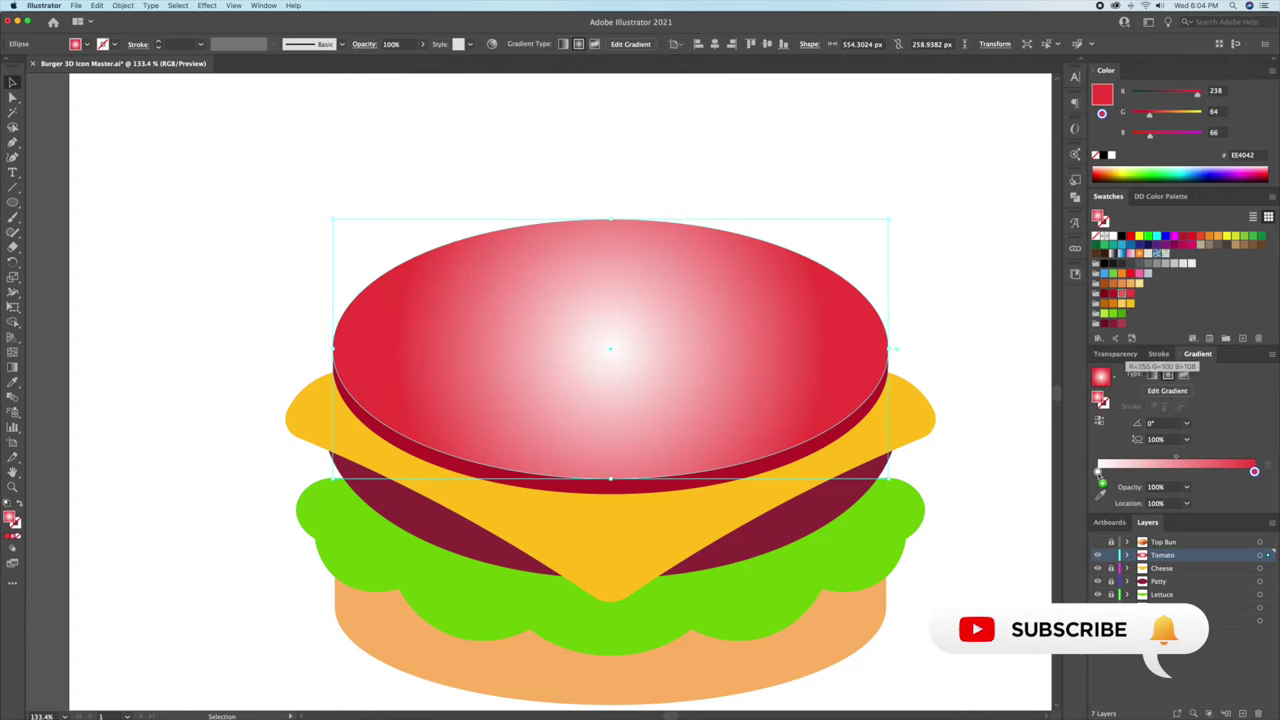
{"action": "left_click_drag", "start_coordinate": [1122, 298], "coordinate": [1097, 472]}
{"action": "left_click_drag", "start_coordinate": [1113, 308], "coordinate": [1254, 472]}
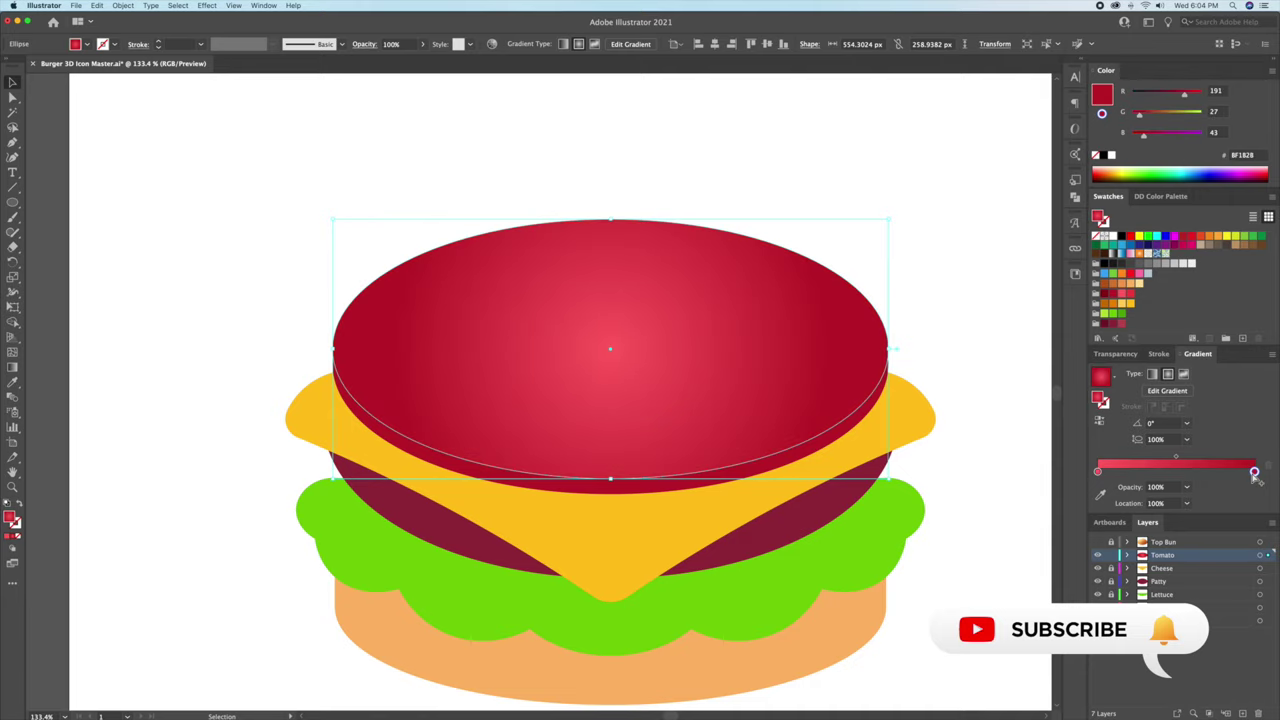
Reverse the tomato gradient to put dark red at the center, and stretch it past the ellipse's side with the midpoint at about 73%.
{"action": "left_click", "coordinate": [1099, 420]}
{"action": "key", "text": "g"}
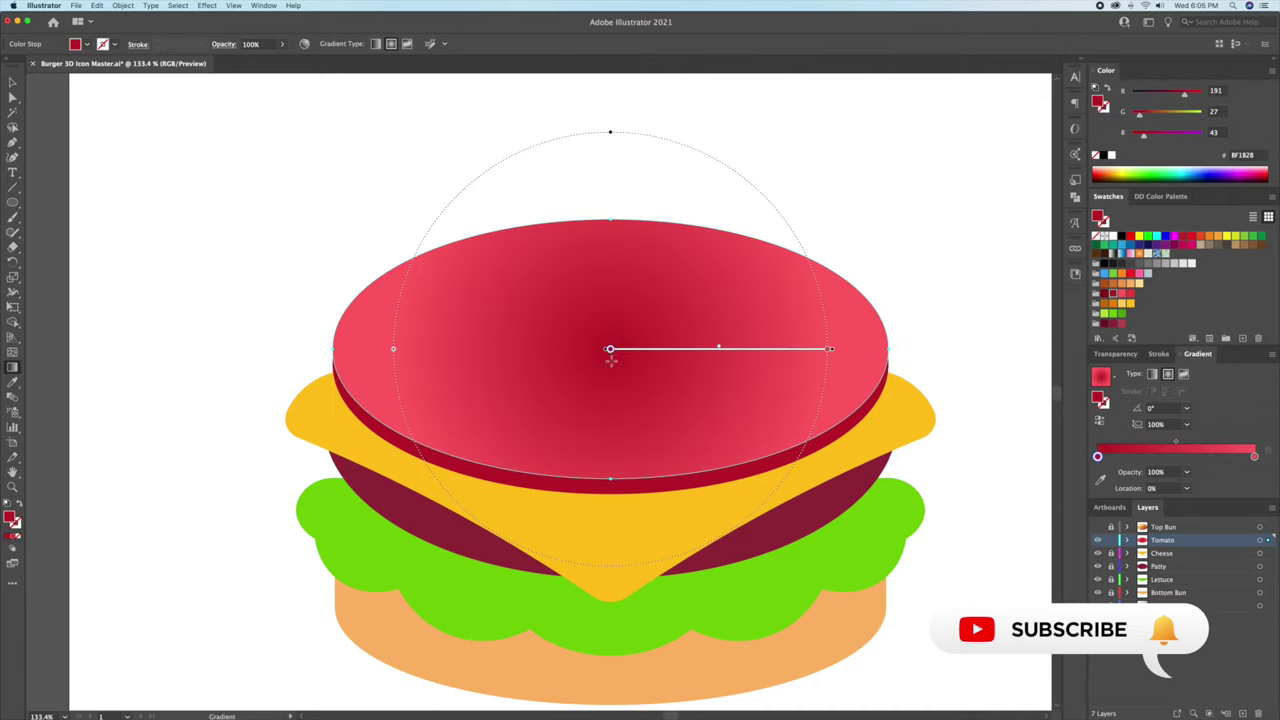
{"action": "mouse_move", "coordinate": [824, 363]}
{"action": "left_mouse_down"}
{"action": "mouse_move", "coordinate": [909, 354]}
{"action": "mouse_move", "coordinate": [789, 360]}
{"action": "mouse_move", "coordinate": [909, 360]}
{"action": "left_mouse_up"}
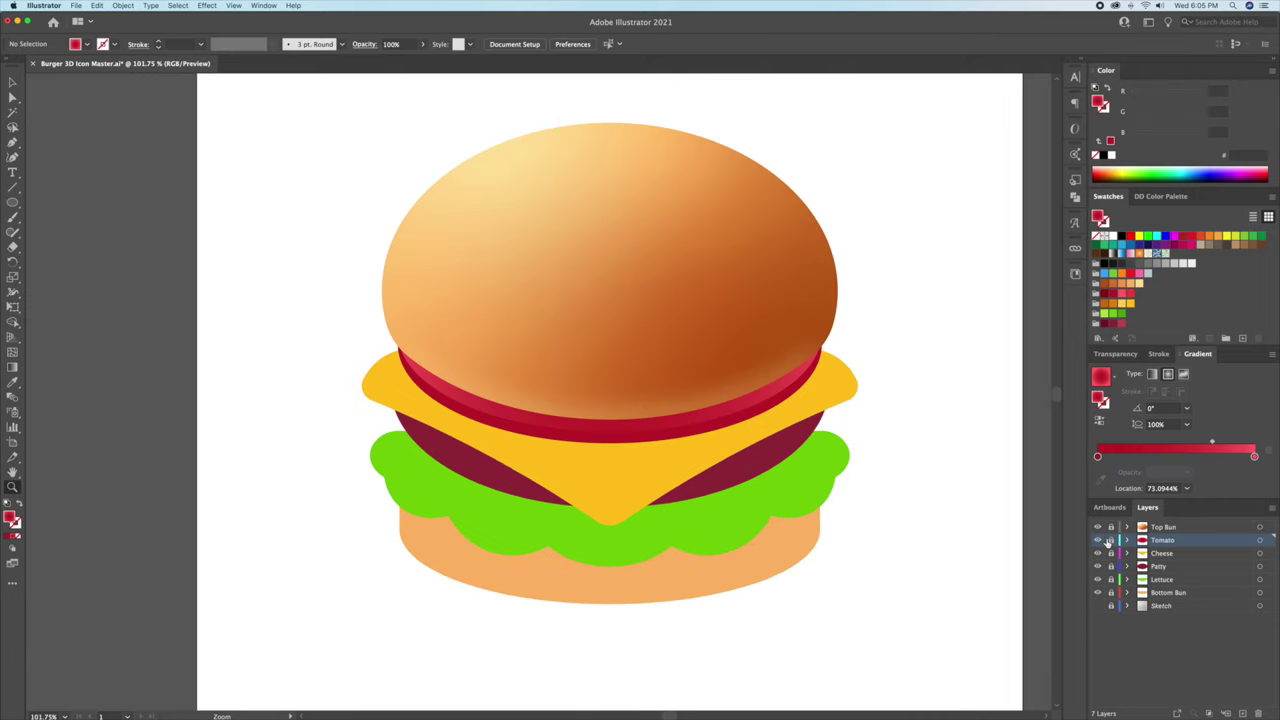
Select the cheese shape, copy it and paste a duplicate in place.
{"action": "left_click", "coordinate": [679, 527]}
{"action": "key", "text": "v"}
{"action": "left_click", "coordinate": [592, 466]}
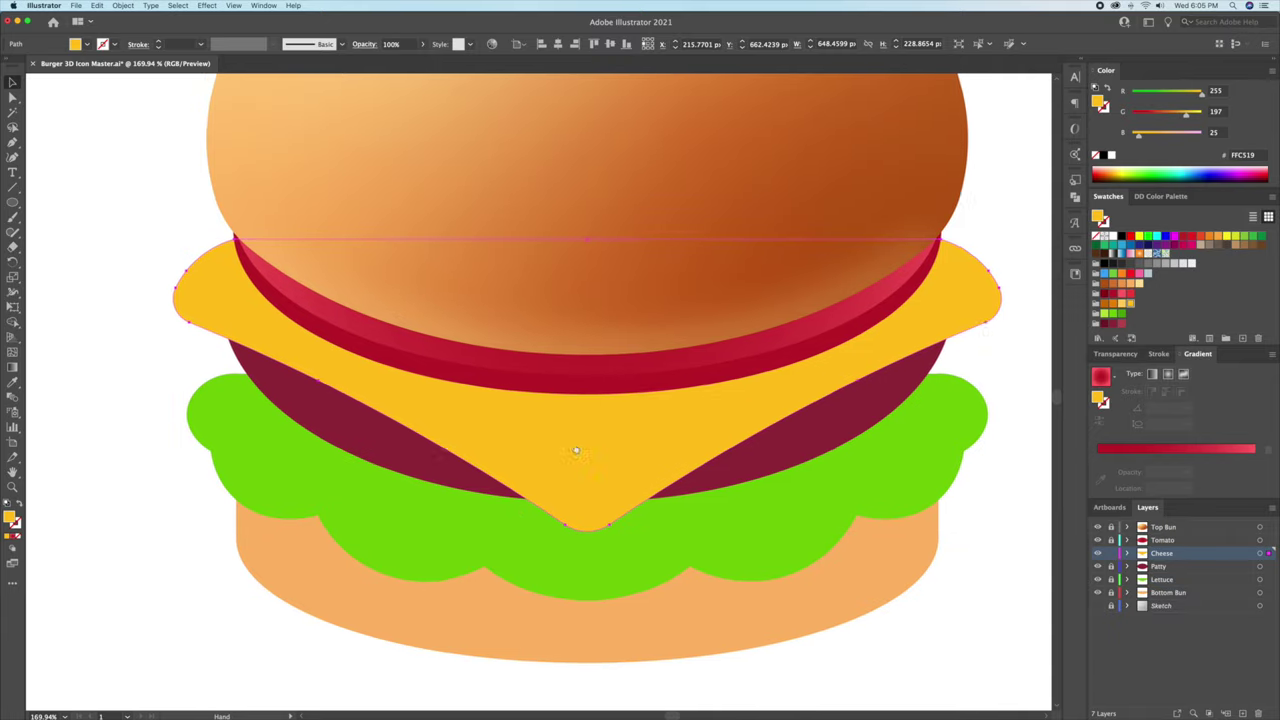
{"action": "left_click", "coordinate": [97, 5]}
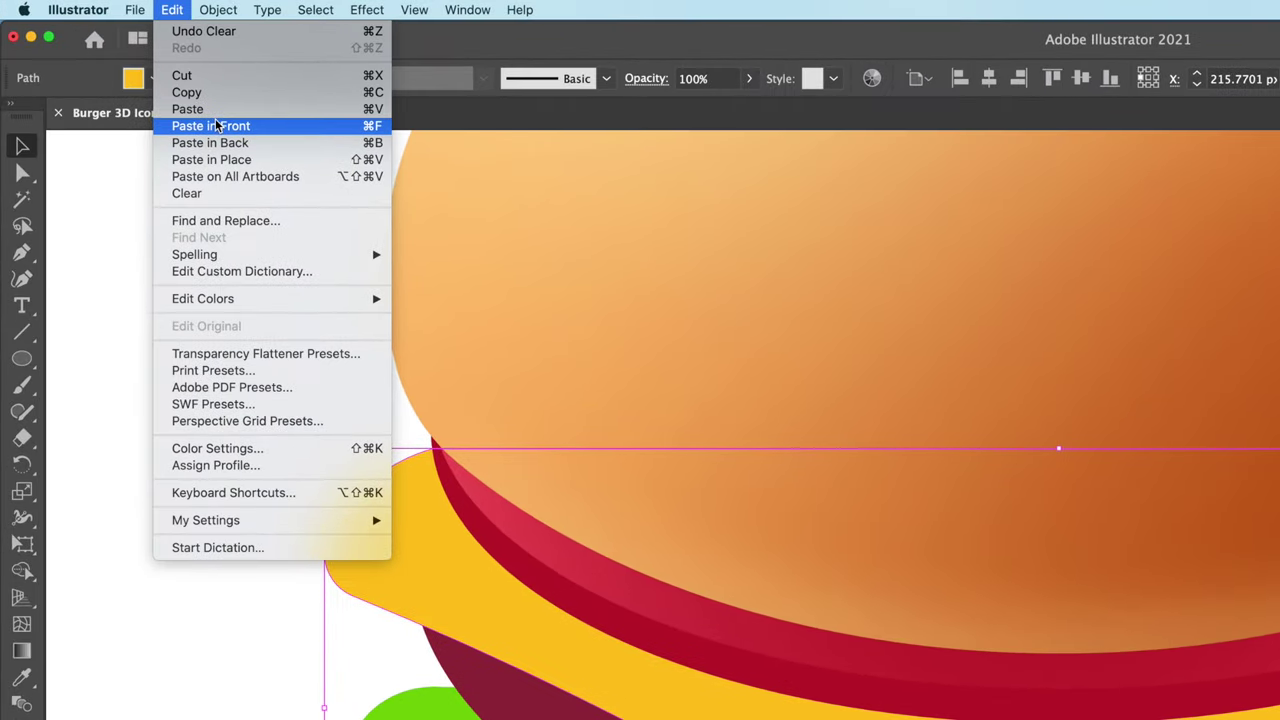
{"action": "left_click", "coordinate": [186, 92]}
{"action": "left_click", "coordinate": [172, 9]}
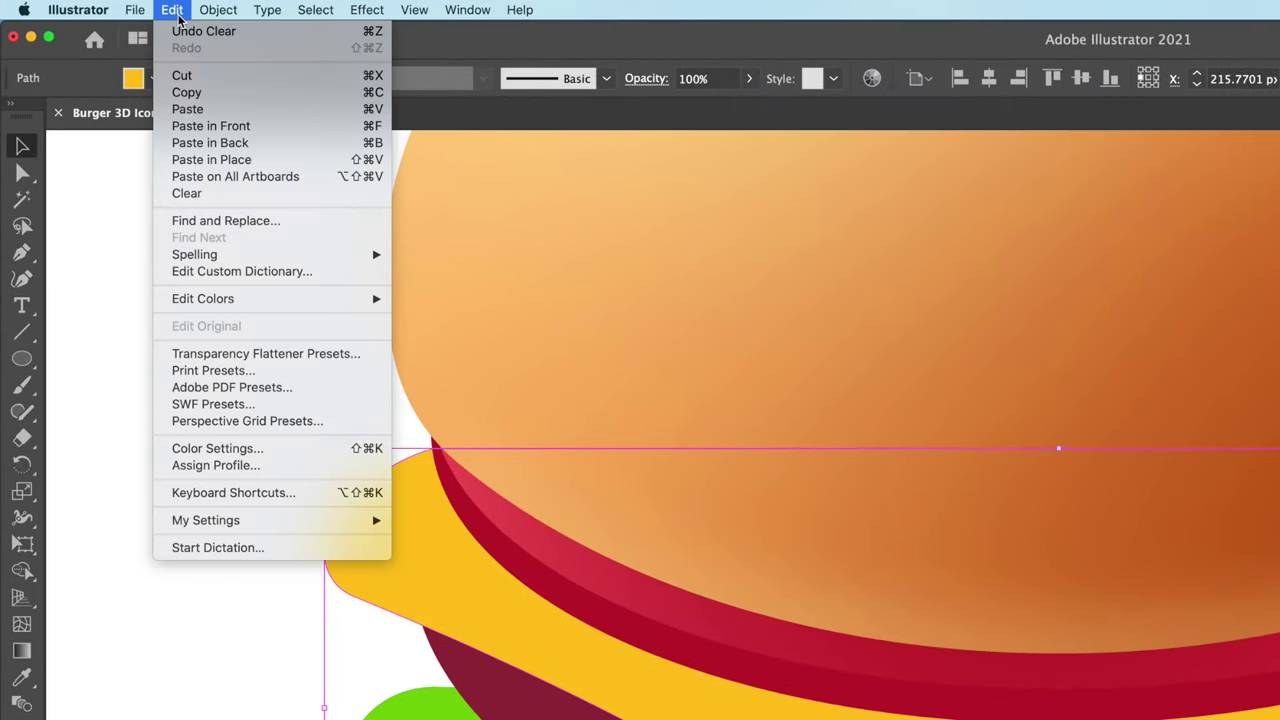
{"action": "left_click", "coordinate": [220, 160]}
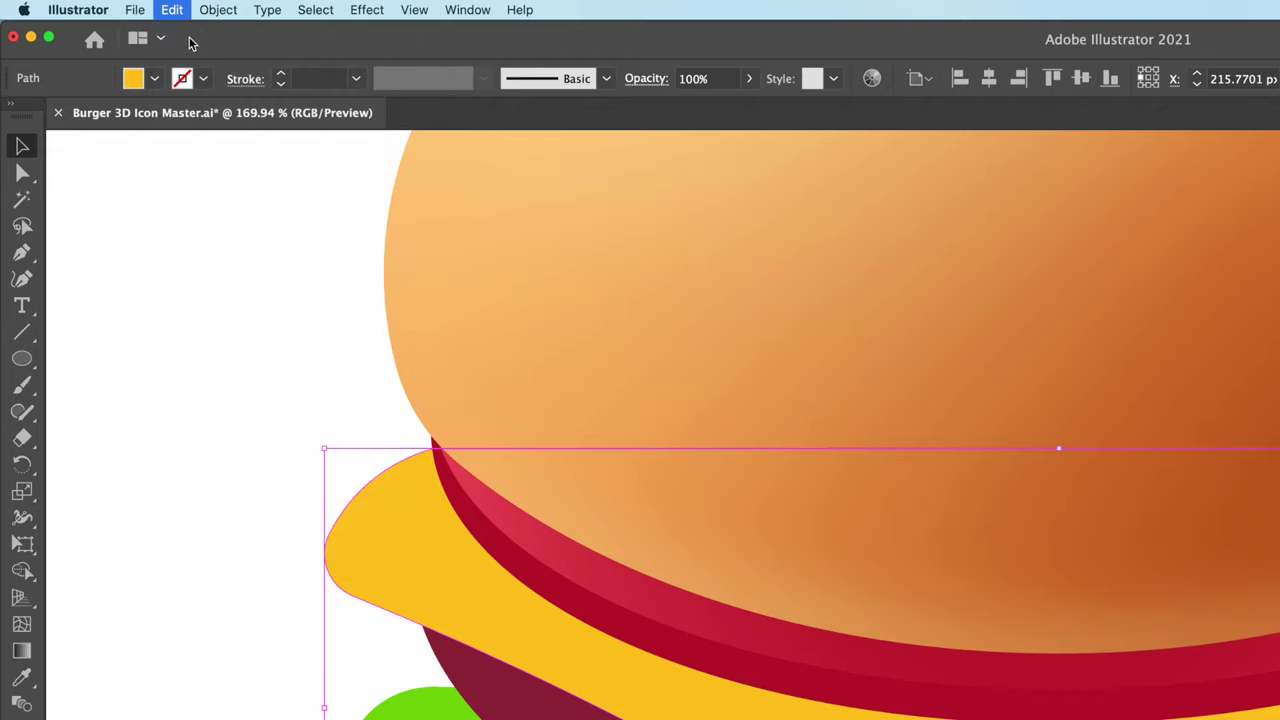
Paste another cheese duplicate in place and move it up about 11 px.
{"action": "left_click", "coordinate": [175, 12]}
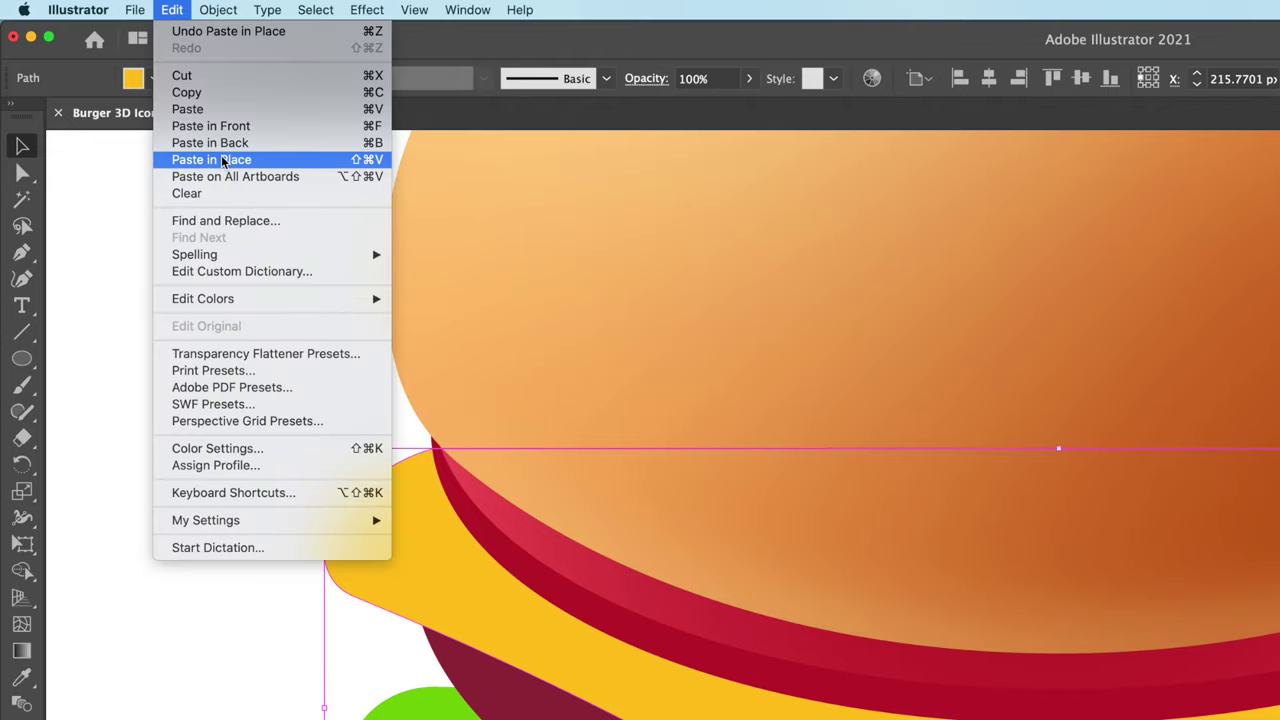
{"action": "left_click", "coordinate": [220, 160]}
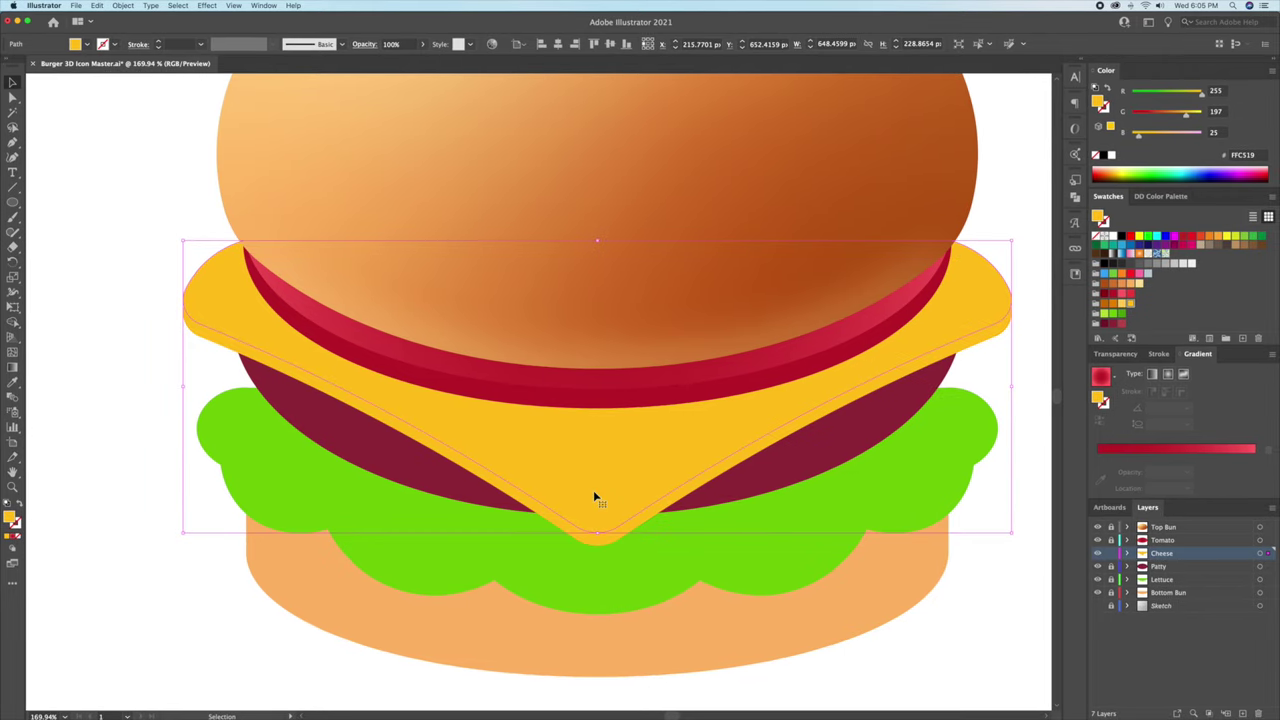
{"action": "mouse_move", "coordinate": [594, 497]}
{"action": "left_mouse_down"}
{"action": "mouse_move", "coordinate": [607, 546]}
{"action": "mouse_move", "coordinate": [597, 513]}
{"action": "left_mouse_up"}
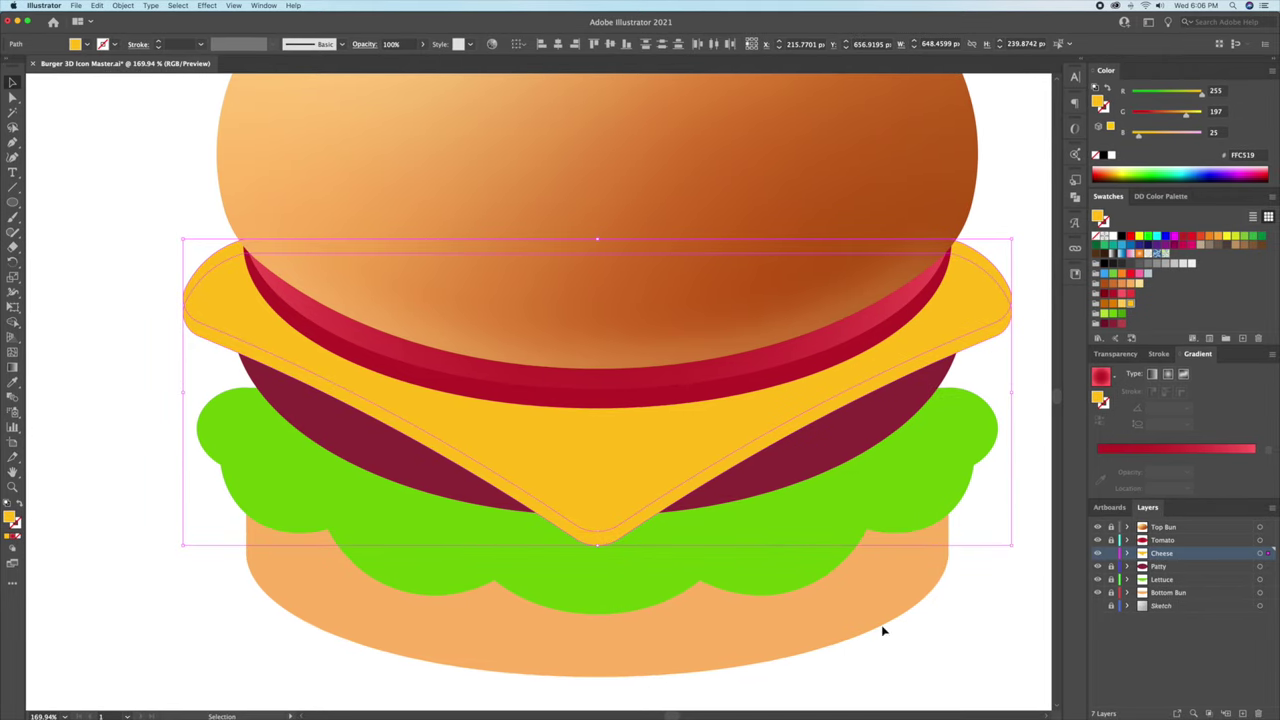
Trim the overlapping cheese duplicates down to a lower edge strip with Shape Builder and fill that strip with dark orange E88900.
{"action": "key", "text": "shift+m"}
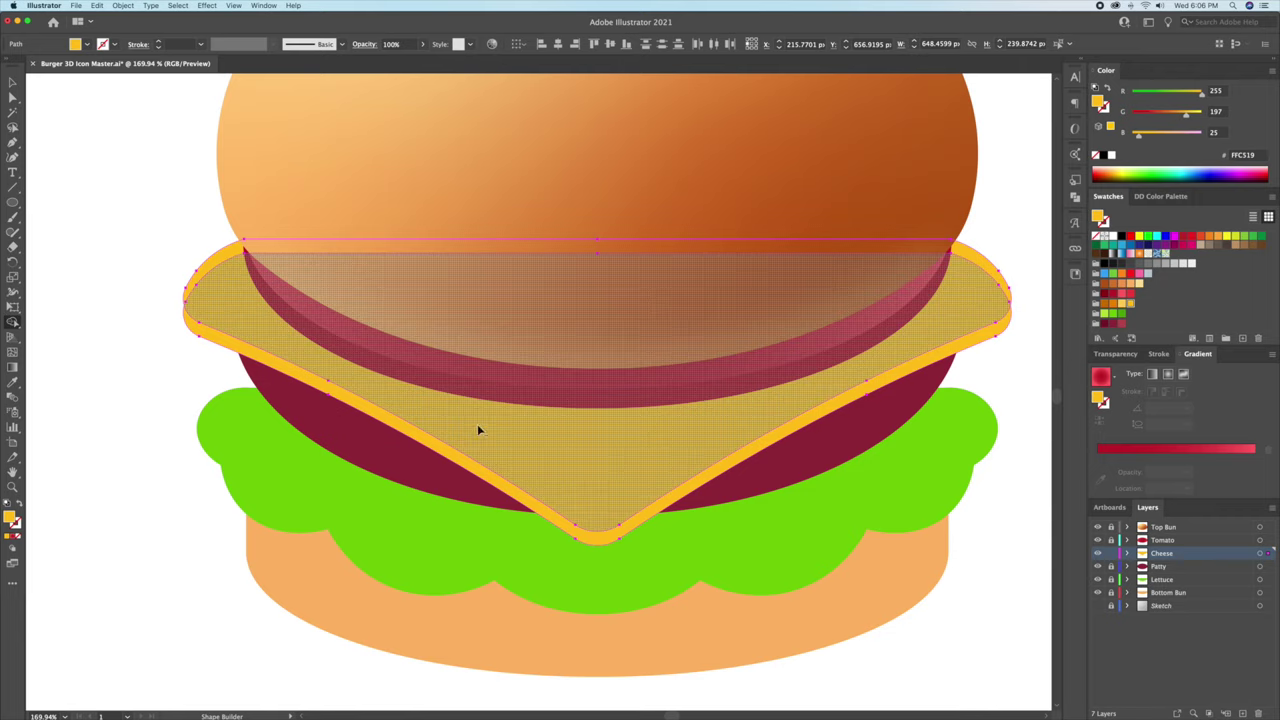
{"action": "left_click_drag", "start_coordinate": [477, 424], "coordinate": [479, 155]}
{"action": "key", "text": "v"}
{"action": "left_click", "coordinate": [178, 200]}
{"action": "left_click", "coordinate": [344, 400]}
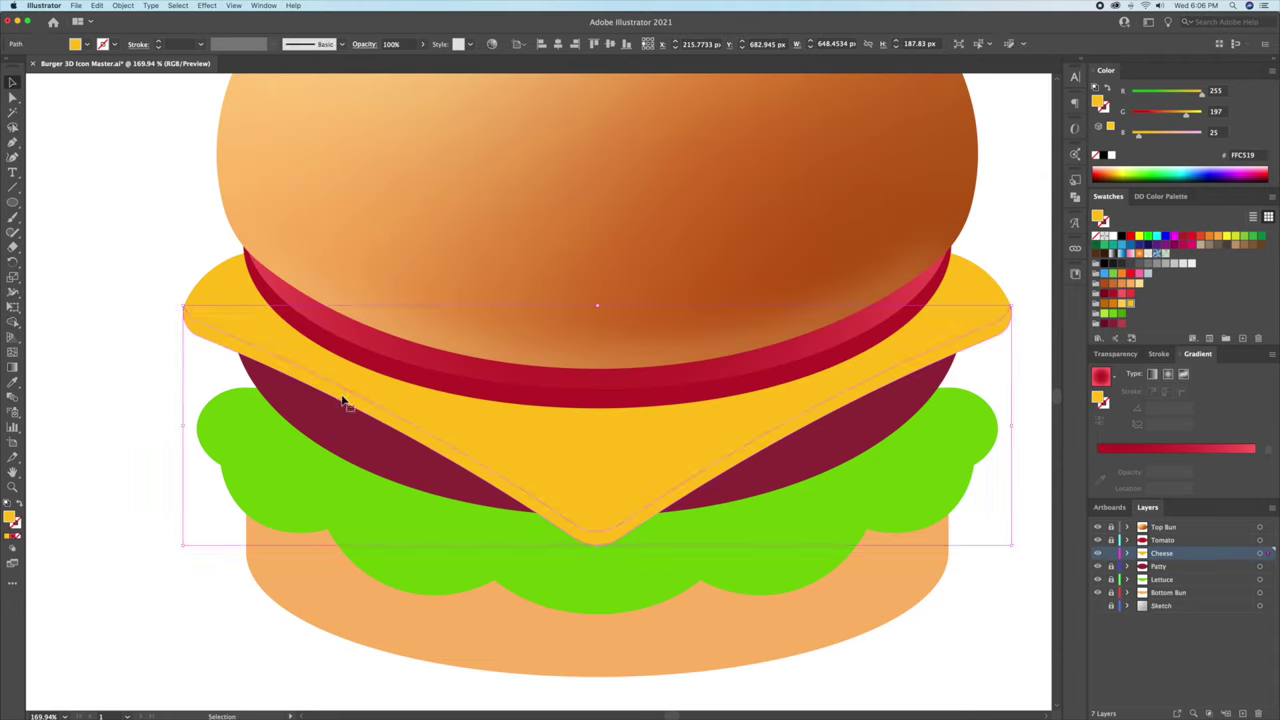
{"action": "left_click", "coordinate": [1113, 310]}
{"action": "scroll", "coordinate": [509, 297], "scroll_direction": "down", "scroll_amount": 2}
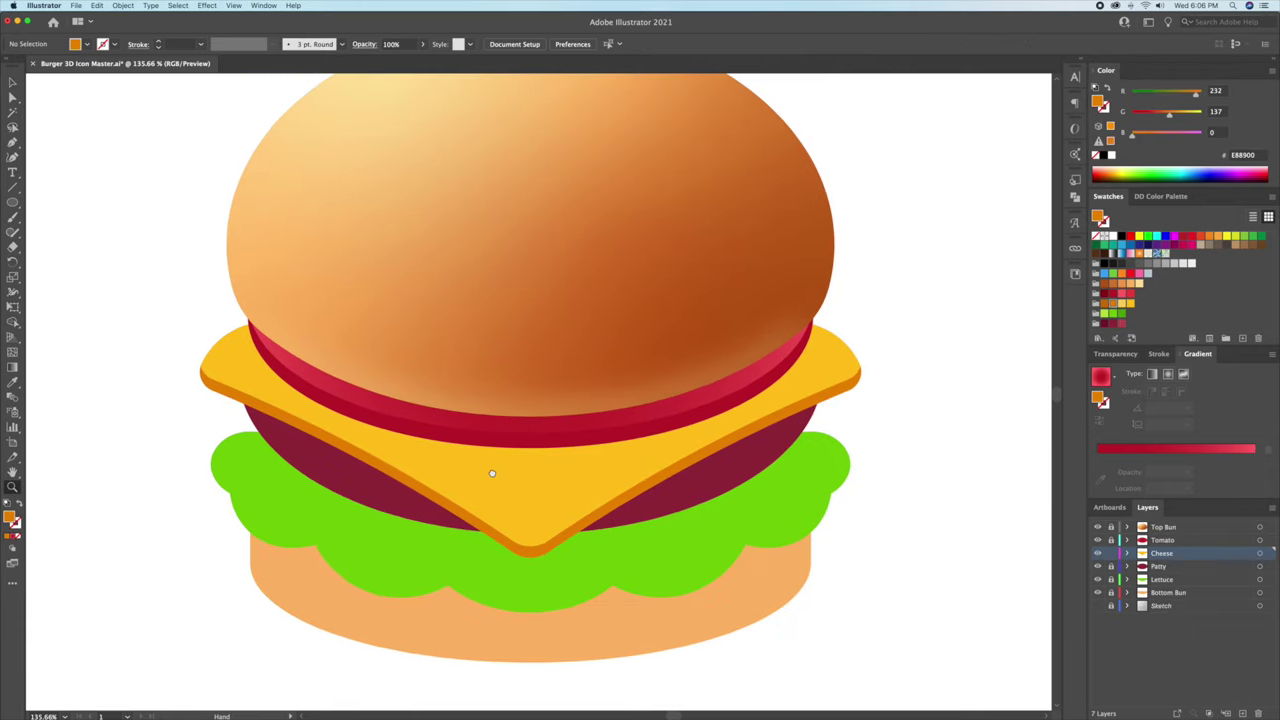
Hide the Top Bun and Tomato layers and apply a freeform gradient to the main cheese shape.
{"action": "left_click", "coordinate": [503, 476]}
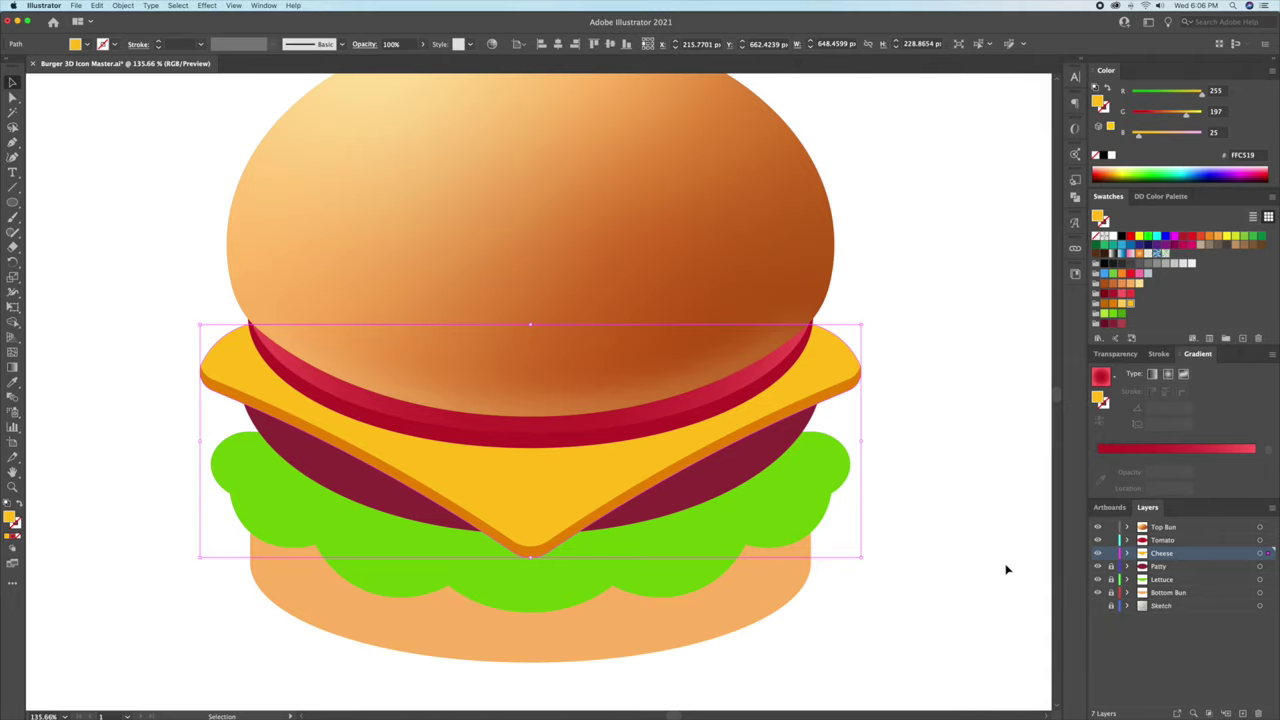
{"action": "left_click", "coordinate": [885, 569]}
{"action": "left_click_drag", "start_coordinate": [885, 569], "coordinate": [919, 556]}
{"action": "left_click", "coordinate": [649, 417]}
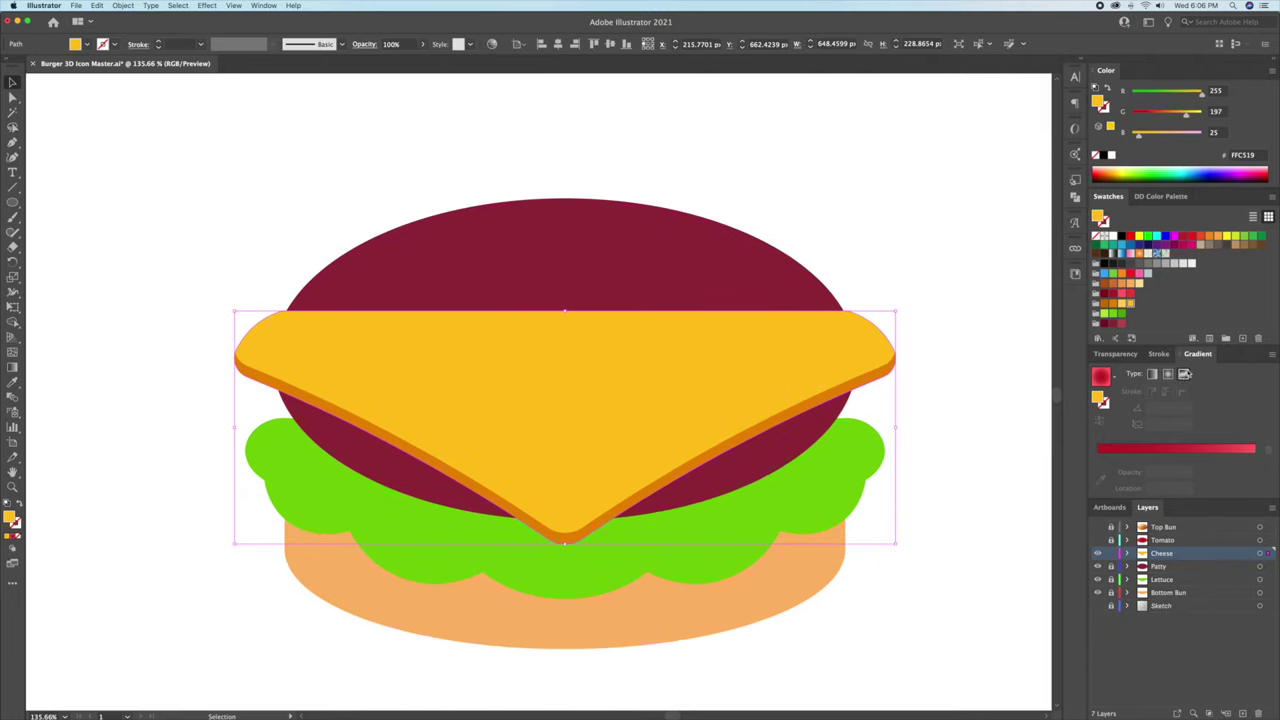
{"action": "left_click", "coordinate": [1183, 374]}
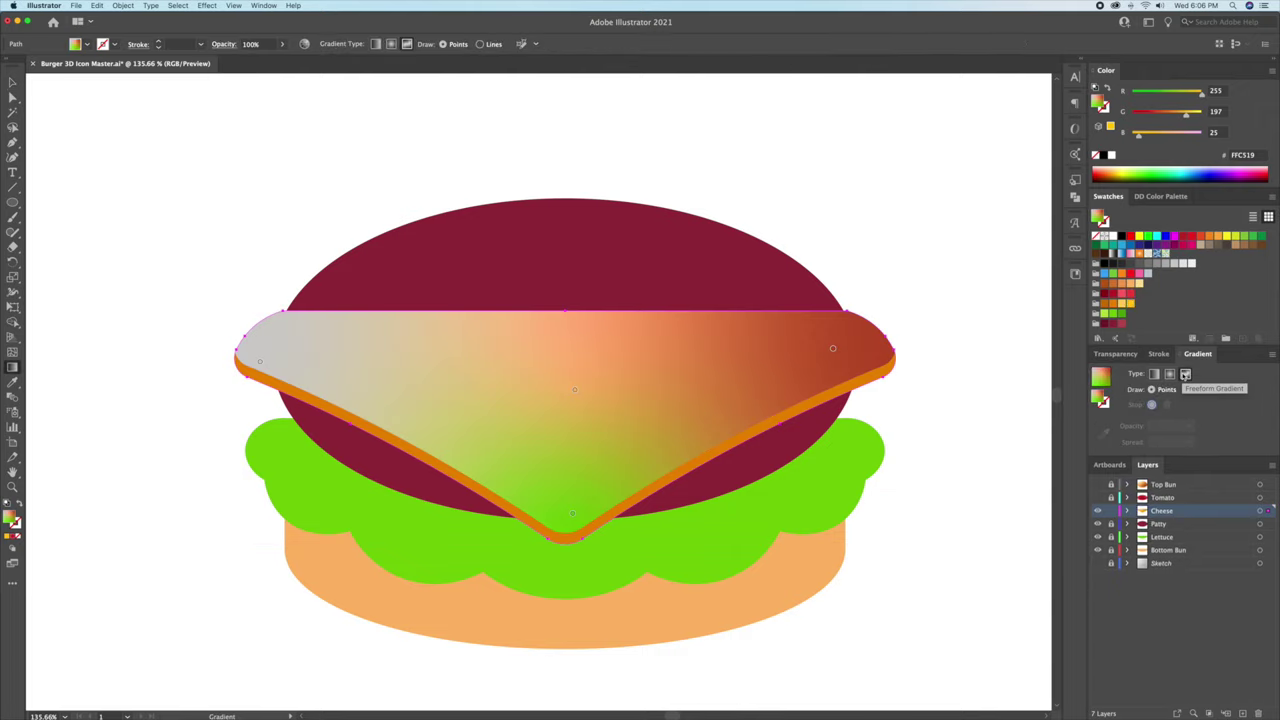
Color the cheese gradient's left point light yellow FFD15F, its center point dark orange and its right point yellow FFC519.
{"action": "left_click", "coordinate": [272, 350]}
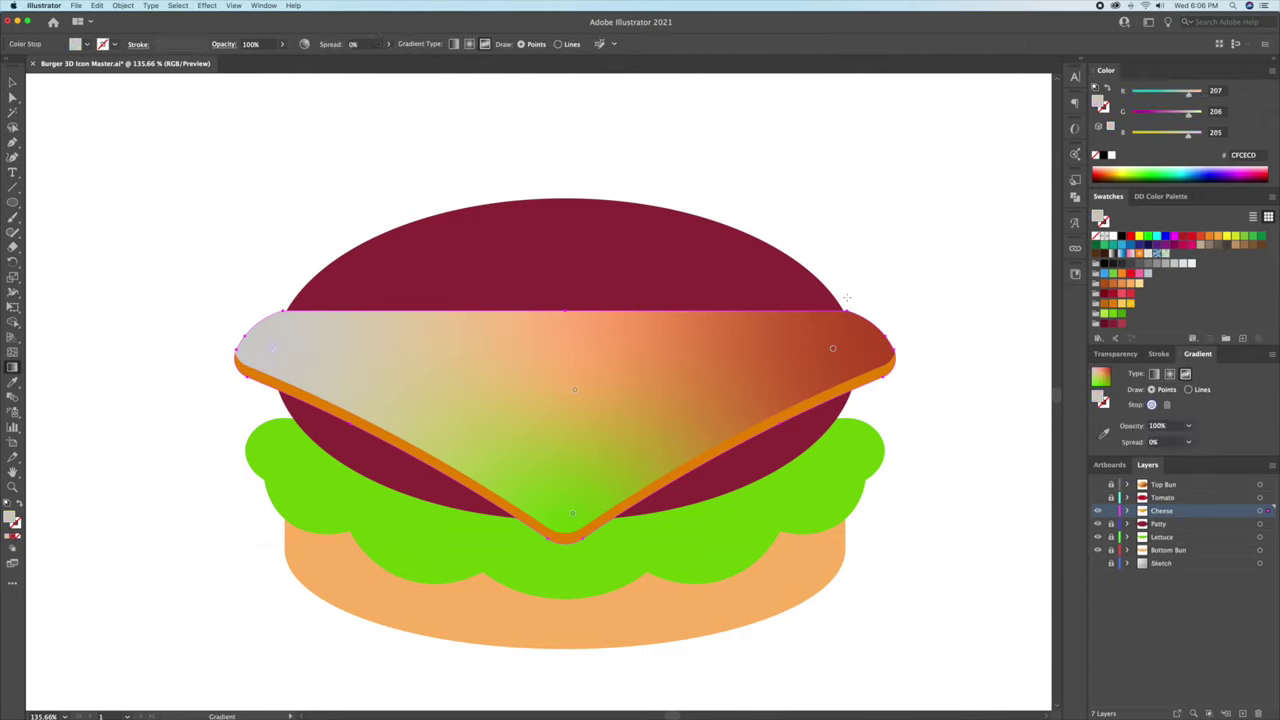
{"action": "left_click", "coordinate": [1124, 305]}
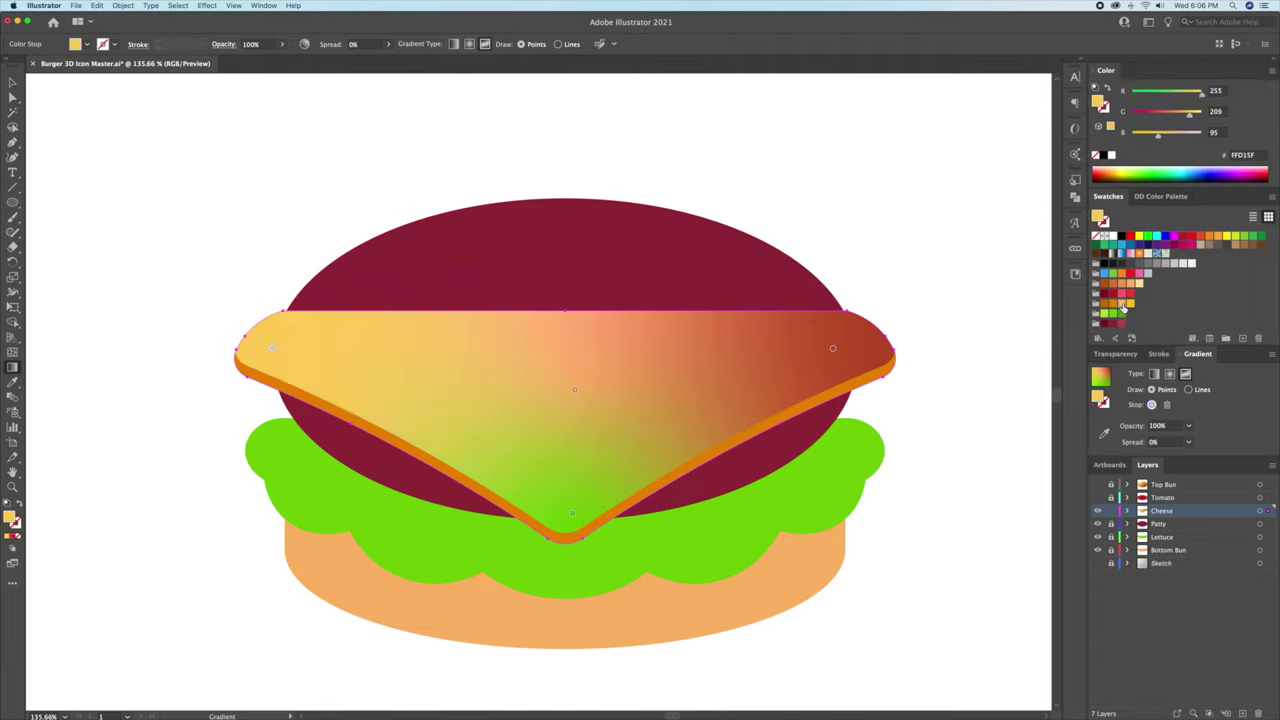
{"action": "left_click", "coordinate": [567, 420]}
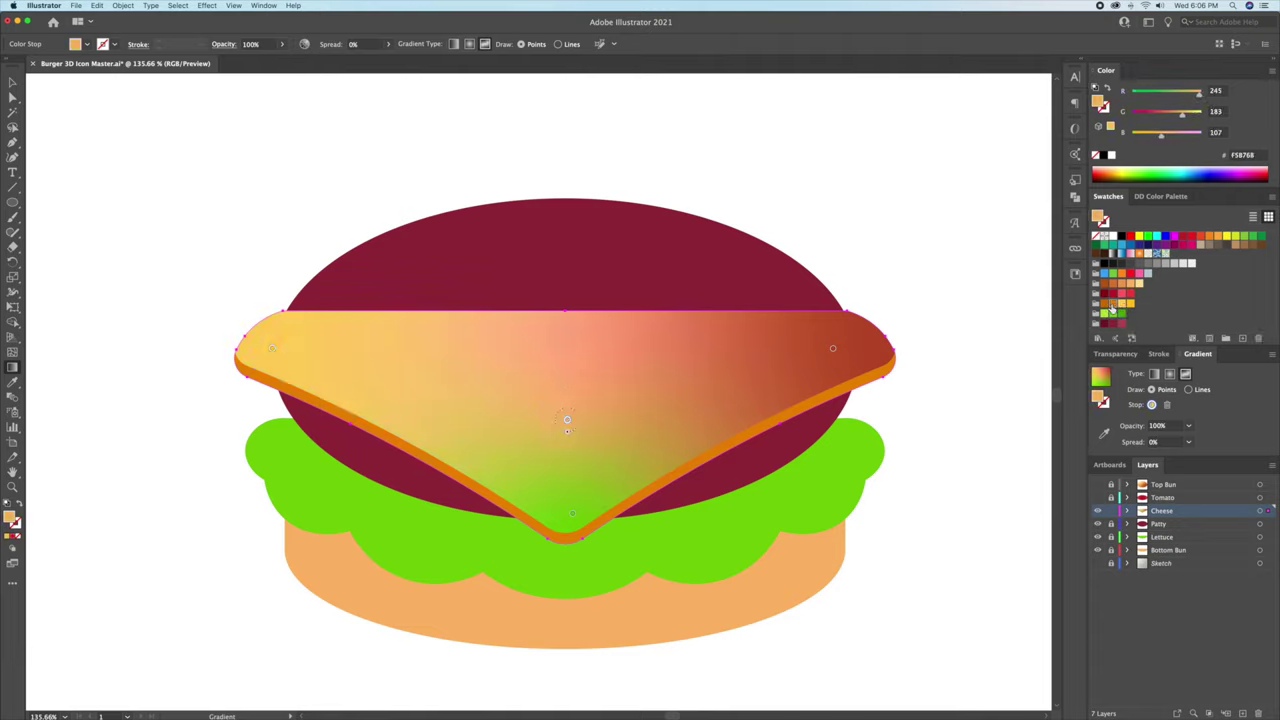
{"action": "left_click", "coordinate": [1112, 308]}
{"action": "left_click", "coordinate": [835, 350]}
{"action": "left_click", "coordinate": [1130, 305]}
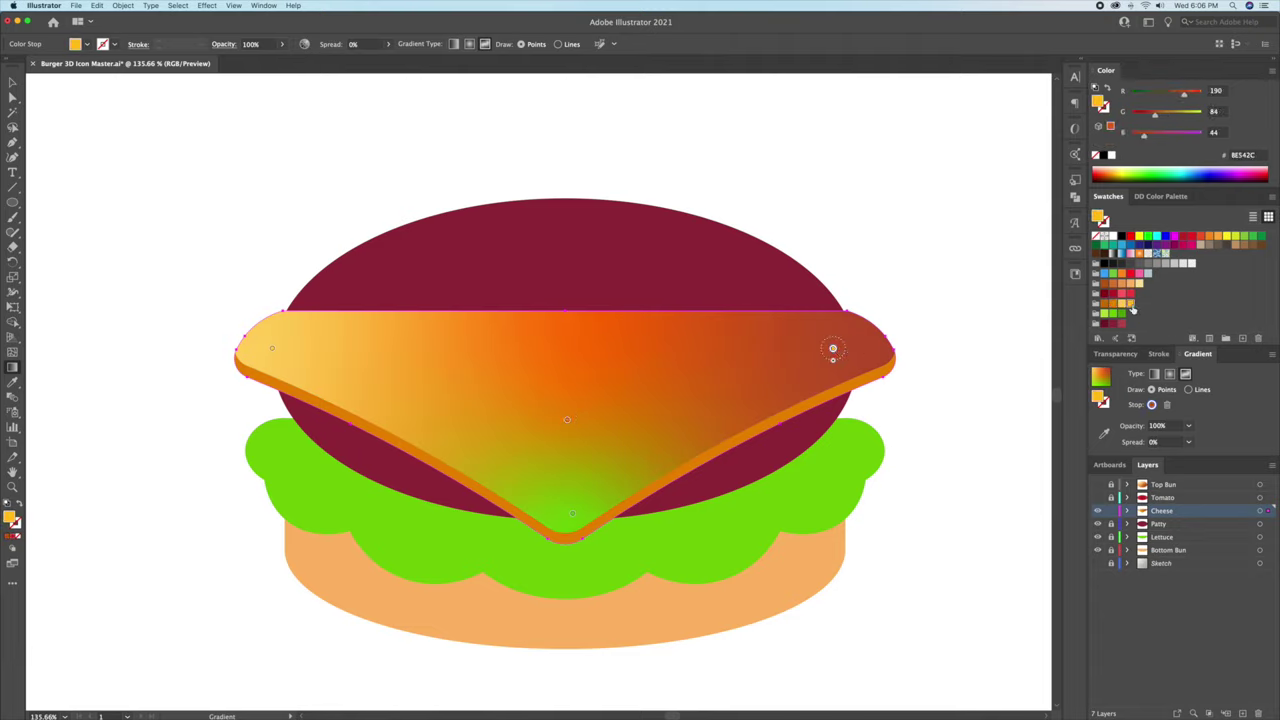
Make the cheese gradient's bottom point yellow FFC519, add points on both sides of the center and reposition the center point.
{"action": "left_click", "coordinate": [567, 510]}
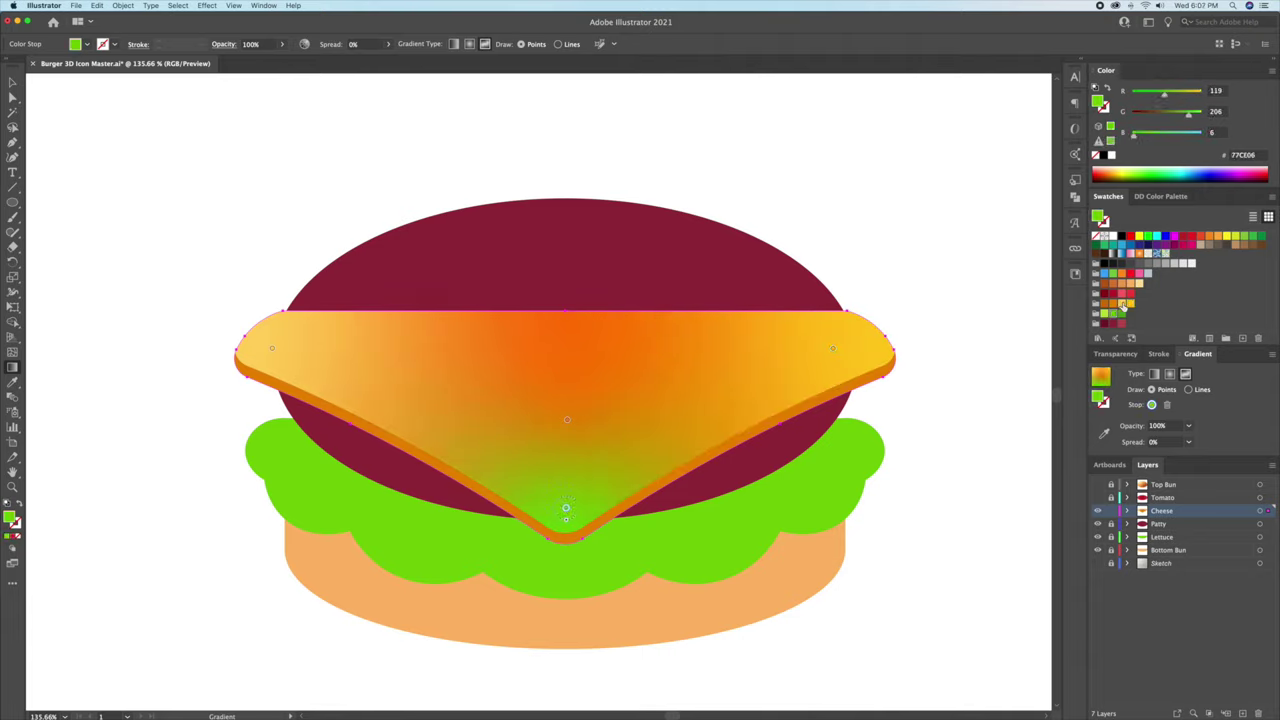
{"action": "left_click", "coordinate": [1124, 303]}
{"action": "left_click", "coordinate": [1133, 307]}
{"action": "left_click_drag", "start_coordinate": [572, 420], "coordinate": [566, 399]}
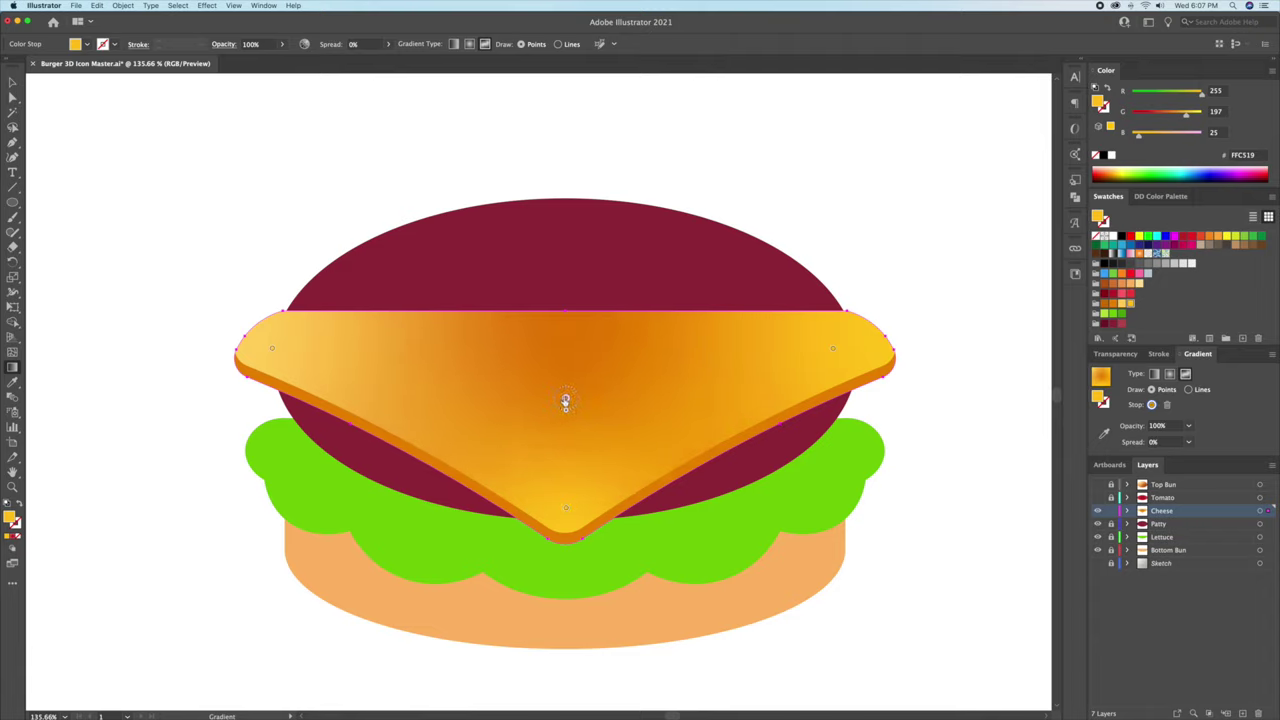
{"action": "left_click", "coordinate": [399, 374]}
{"action": "left_click", "coordinate": [701, 381]}
{"action": "left_click_drag", "start_coordinate": [566, 398], "coordinate": [565, 428]}
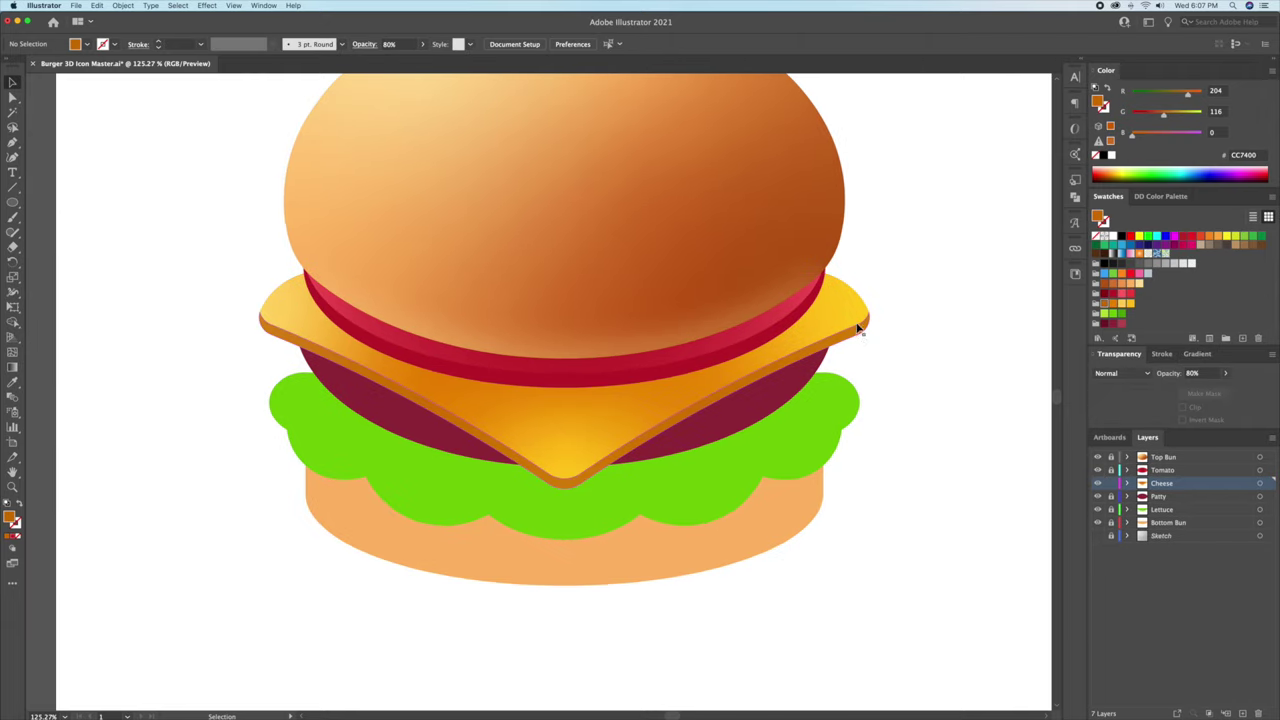
Hide the Top Bun, Tomato and Cheese layers and apply a freeform gradient to the patty ellipse.
{"action": "key", "text": "z"}
{"action": "left_click_drag", "start_coordinate": [855, 322], "coordinate": [684, 368]}
{"action": "left_click_drag", "start_coordinate": [478, 430], "coordinate": [456, 462]}
{"action": "left_click", "coordinate": [482, 430]}
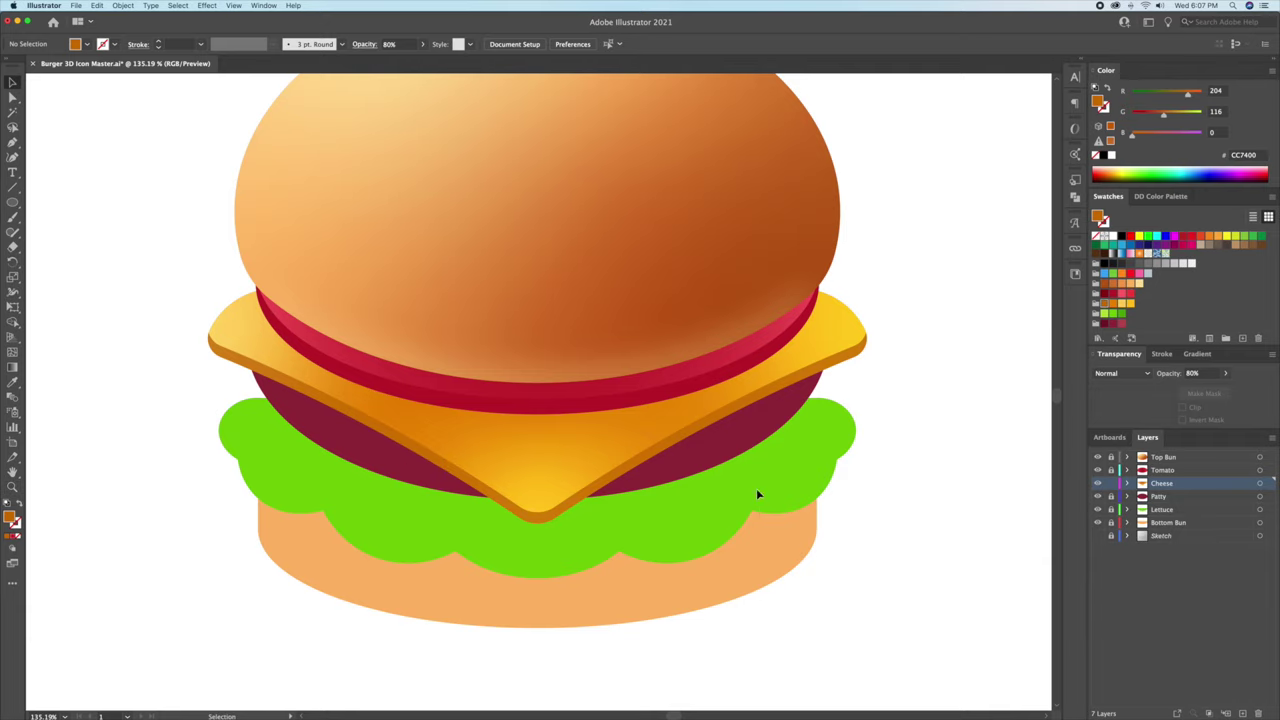
{"action": "left_click", "coordinate": [719, 463]}
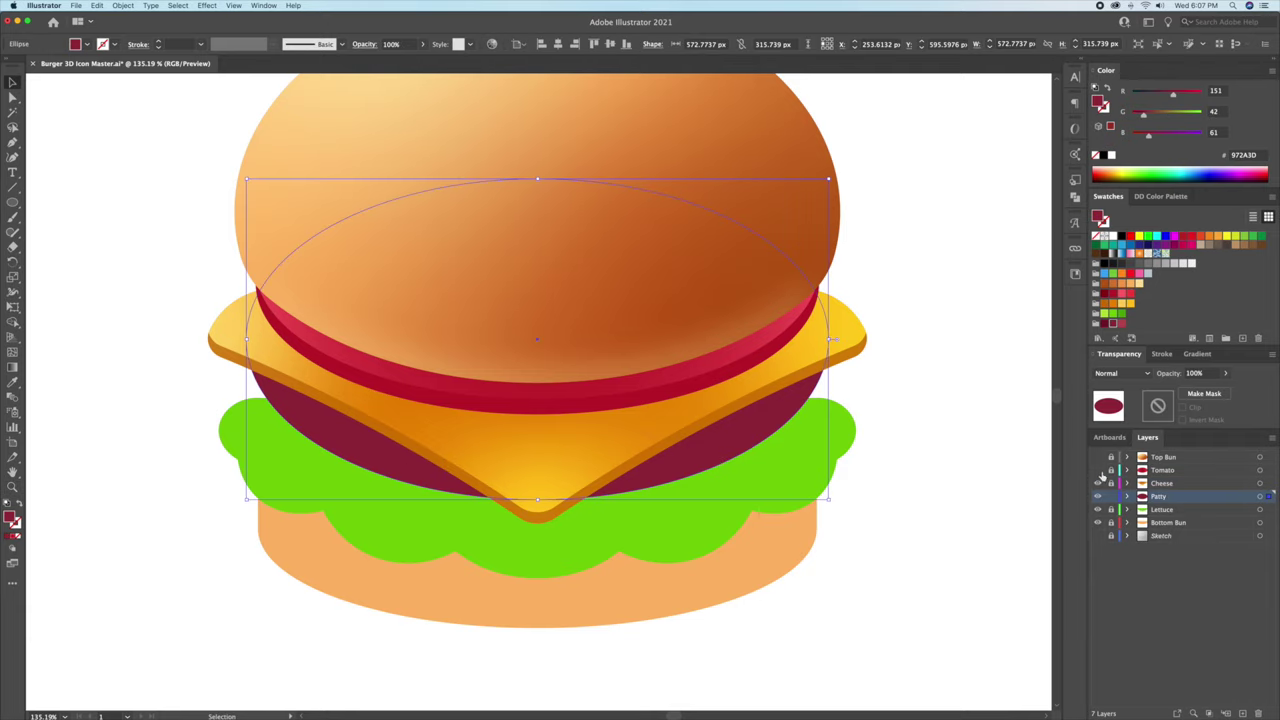
{"action": "left_click_drag", "start_coordinate": [1100, 478], "coordinate": [1097, 483]}
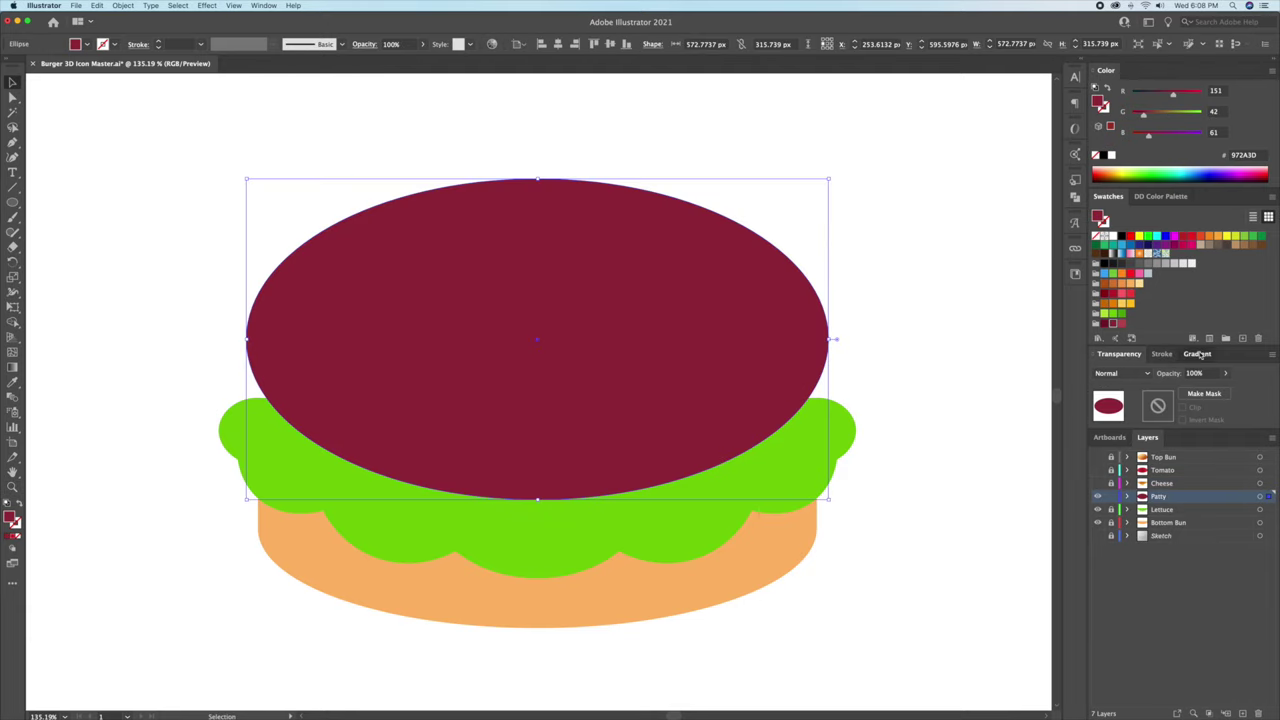
{"action": "left_click", "coordinate": [1198, 354]}
{"action": "left_click", "coordinate": [1185, 374]}
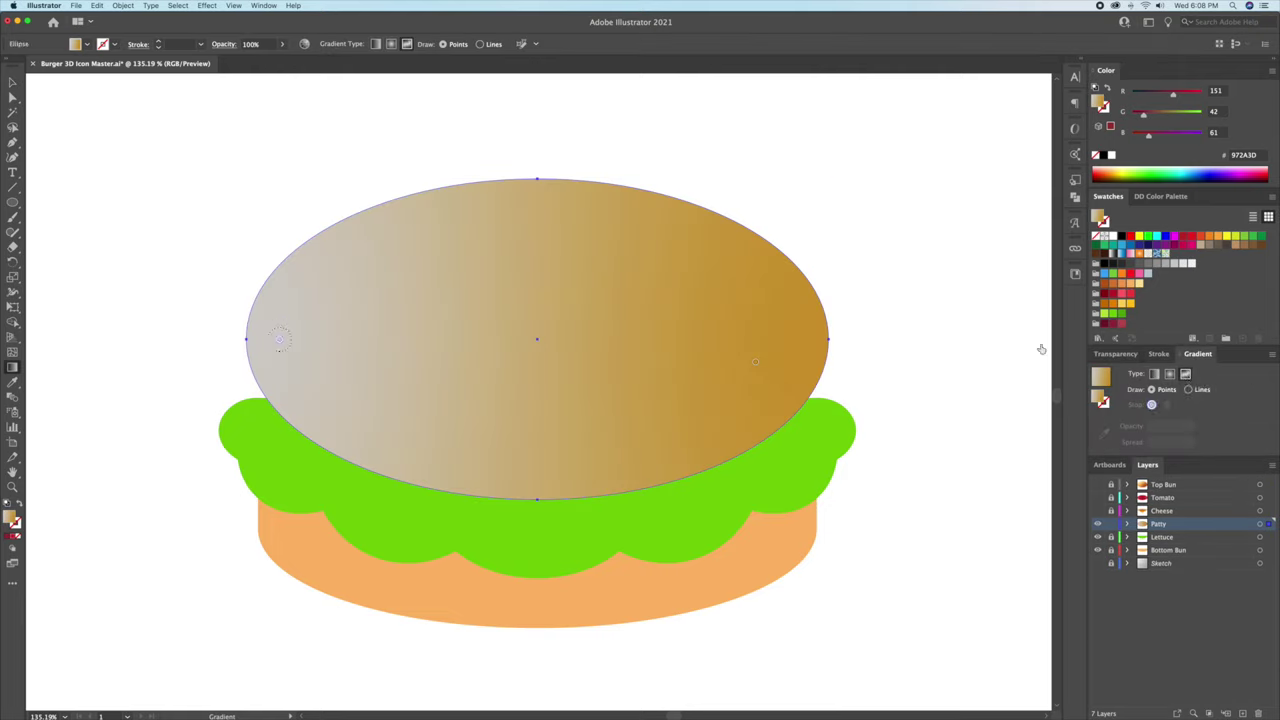
Color the patty gradient's left point light maroon and its right point medium maroon.
{"action": "left_click", "coordinate": [279, 339]}
{"action": "left_click", "coordinate": [1121, 323]}
{"action": "left_click_drag", "start_coordinate": [755, 361], "coordinate": [756, 353]}
{"action": "left_click", "coordinate": [1113, 323]}
Add gradient points across the patty's center and lower edge and spread them out to shape the shading.
{"action": "left_click", "coordinate": [540, 468]}
{"action": "left_click", "coordinate": [533, 371]}
{"action": "left_click_drag", "start_coordinate": [533, 371], "coordinate": [531, 395]}
{"action": "left_click", "coordinate": [381, 349]}
{"action": "left_click", "coordinate": [641, 346]}
{"action": "left_click_drag", "start_coordinate": [641, 346], "coordinate": [678, 364]}
{"action": "left_click_drag", "start_coordinate": [756, 353], "coordinate": [771, 327]}
{"action": "left_click_drag", "start_coordinate": [381, 349], "coordinate": [372, 352]}
{"action": "left_click_drag", "start_coordinate": [531, 395], "coordinate": [537, 428]}
{"action": "key", "text": "v"}
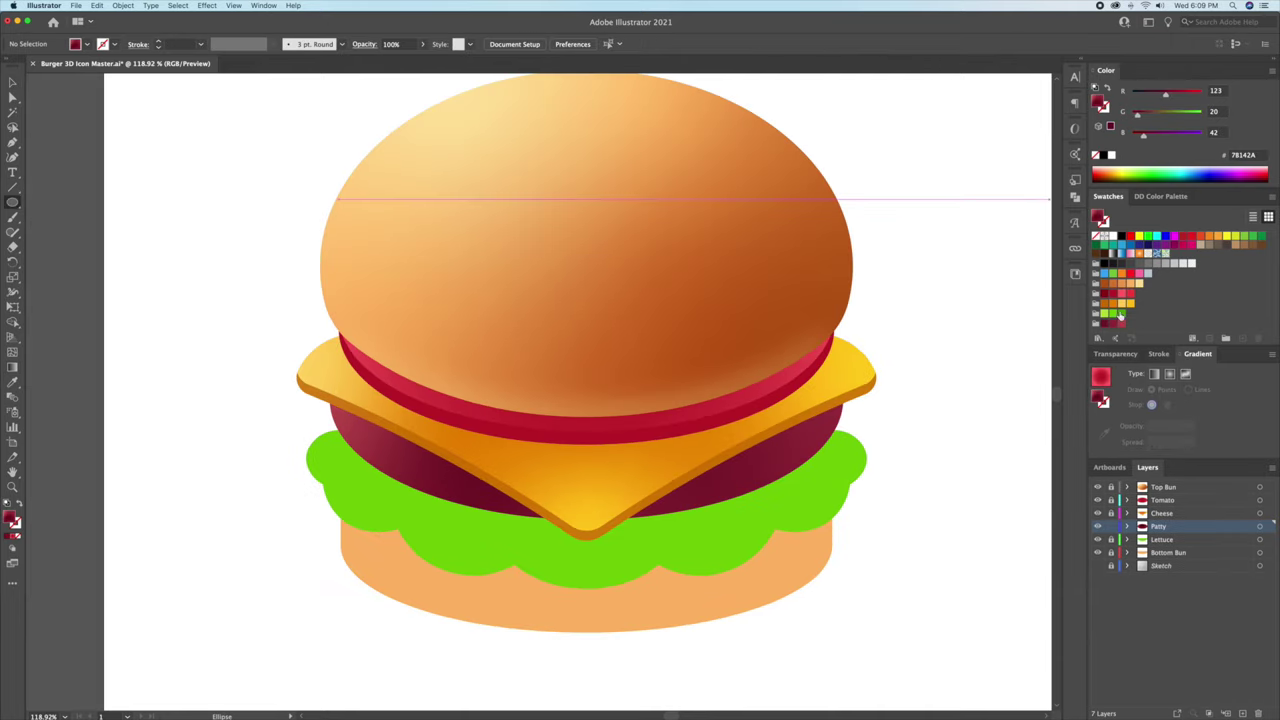
Draw a small maroon 7B142A circle on the patty's left part and copy it farther right along the patty.
{"action": "key", "text": "z"}
{"action": "left_click_drag", "start_coordinate": [368, 465], "coordinate": [440, 465]}
{"action": "key", "text": "l"}
{"action": "key", "text": "v"}
{"action": "mouse_move", "coordinate": [387, 375]}
{"action": "left_mouse_down"}
{"action": "mouse_move", "coordinate": [470, 481]}
{"action": "mouse_move", "coordinate": [615, 506]}
{"action": "left_mouse_up"}
{"action": "left_click", "coordinate": [178, 340]}
Give the copied patty dot a darker maroon 560618 fill and scatter more dots of varying size over the left part.
{"action": "double_click", "coordinate": [9, 517]}
{"action": "left_click", "coordinate": [981, 294]}
{"action": "left_click", "coordinate": [1131, 193]}
{"action": "left_click", "coordinate": [186, 363]}
{"action": "left_click_drag", "start_coordinate": [468, 478], "coordinate": [369, 399]}
{"action": "left_click_drag", "start_coordinate": [376, 385], "coordinate": [299, 343]}
{"action": "left_click", "coordinate": [263, 371]}
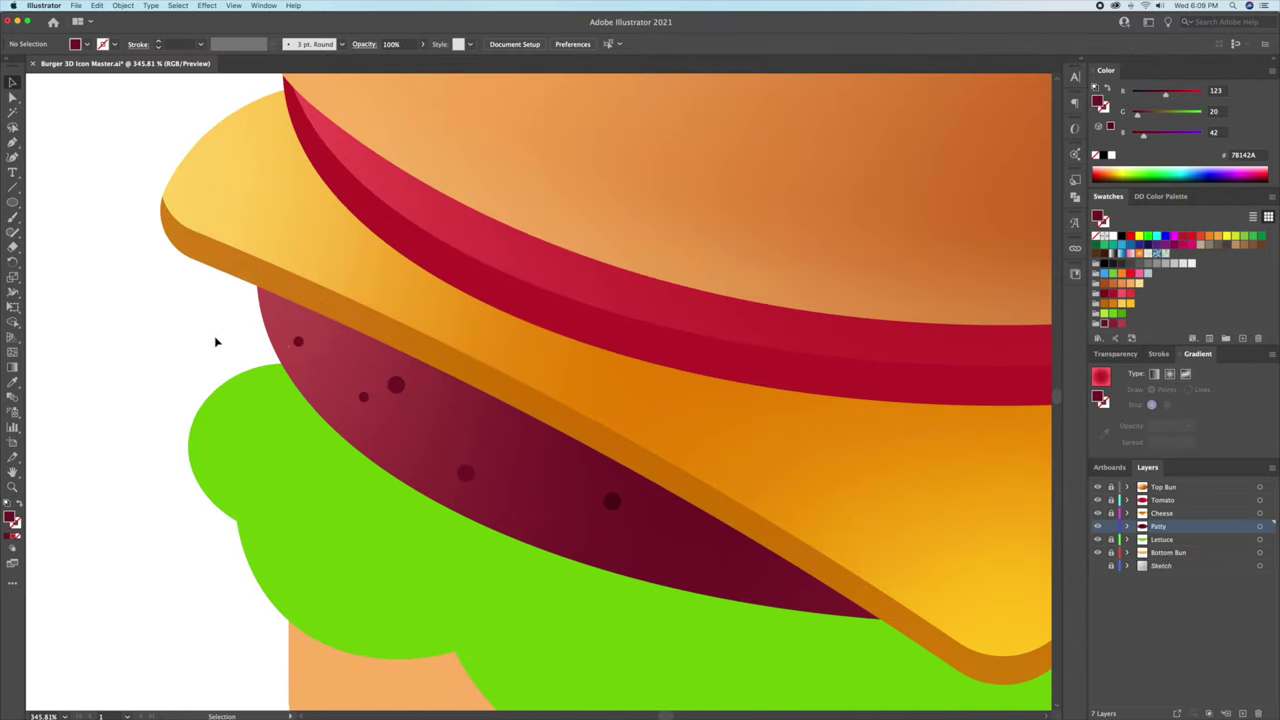
Copy a larger and a smaller dark dot onto the patty's right part, near the cheese corner.
{"action": "left_click", "coordinate": [206, 343]}
{"action": "left_click_drag", "start_coordinate": [206, 343], "coordinate": [166, 343]}
{"action": "left_click", "coordinate": [757, 473]}
{"action": "left_click_drag", "start_coordinate": [300, 416], "coordinate": [718, 432]}
{"action": "left_click_drag", "start_coordinate": [715, 426], "coordinate": [790, 426]}
{"action": "left_click_drag", "start_coordinate": [750, 430], "coordinate": [731, 446]}
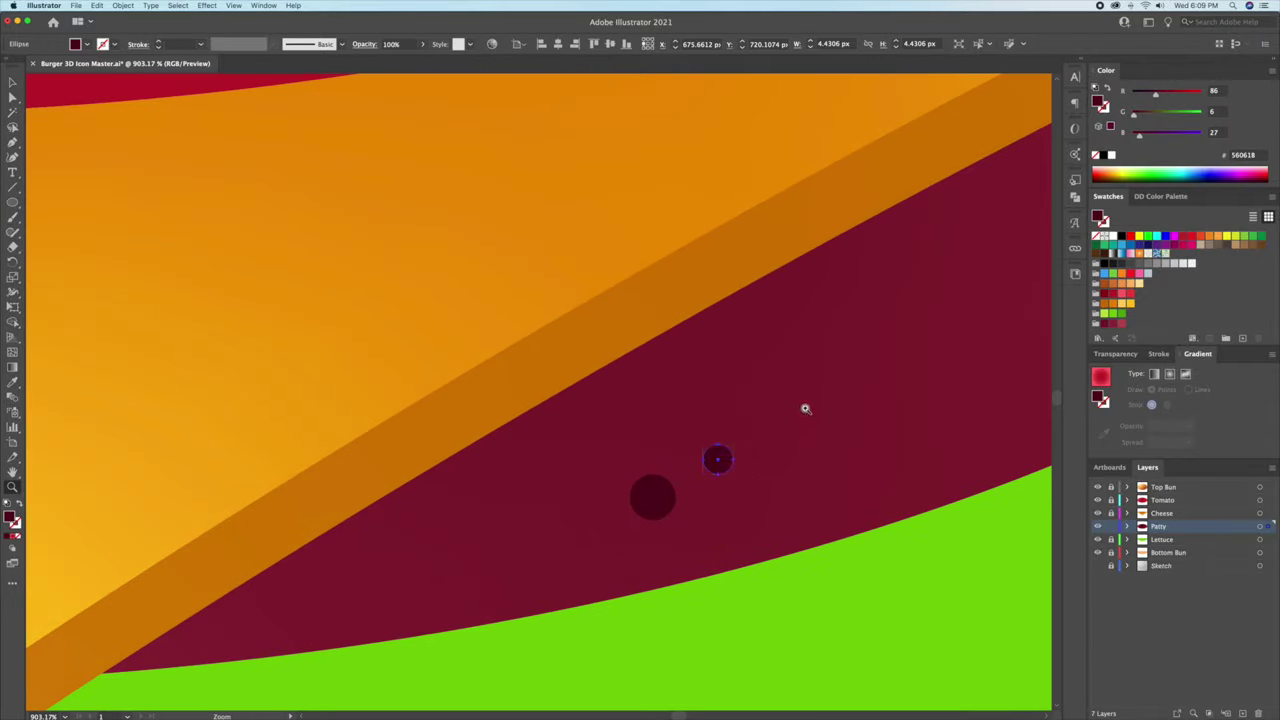
Place further dots toward the right end of the patty.
{"action": "left_click_drag", "start_coordinate": [806, 407], "coordinate": [745, 407]}
{"action": "left_click", "coordinate": [817, 586]}
{"action": "left_click_drag", "start_coordinate": [179, 338], "coordinate": [811, 330]}
{"action": "left_click_drag", "start_coordinate": [136, 284], "coordinate": [897, 290]}
{"action": "left_click", "coordinate": [938, 380]}
{"action": "left_click_drag", "start_coordinate": [961, 489], "coordinate": [746, 555]}
{"action": "left_click_drag", "start_coordinate": [789, 435], "coordinate": [823, 399]}
Fine-tune the positions of the dots on the patty's right part, shifting the dark pair together.
{"action": "left_click", "coordinate": [712, 456]}
{"action": "left_click_drag", "start_coordinate": [719, 462], "coordinate": [723, 466]}
{"action": "left_click", "coordinate": [615, 518]}
{"action": "left_click", "coordinate": [596, 525], "text": "shift"}
{"action": "left_click_drag", "start_coordinate": [621, 508], "coordinate": [638, 497]}
Adjust the positions of the dots on the patty's left part for a more natural scatter.
{"action": "left_click_drag", "start_coordinate": [545, 485], "coordinate": [918, 443]}
{"action": "left_click", "coordinate": [411, 445]}
{"action": "left_click_drag", "start_coordinate": [418, 452], "coordinate": [428, 461]}
{"action": "left_click", "coordinate": [303, 421]}
{"action": "left_click", "coordinate": [245, 356]}
{"action": "left_click", "coordinate": [220, 365], "text": "shift"}
{"action": "left_click_drag", "start_coordinate": [256, 372], "coordinate": [267, 379]}
{"action": "left_click", "coordinate": [170, 322]}
{"action": "left_click_drag", "start_coordinate": [175, 327], "coordinate": [58, 305]}
{"action": "left_click", "coordinate": [137, 328]}
{"action": "left_click_drag", "start_coordinate": [191, 349], "coordinate": [328, 398]}
{"action": "scroll", "coordinate": [488, 369], "scroll_direction": "down", "scroll_amount": 2}
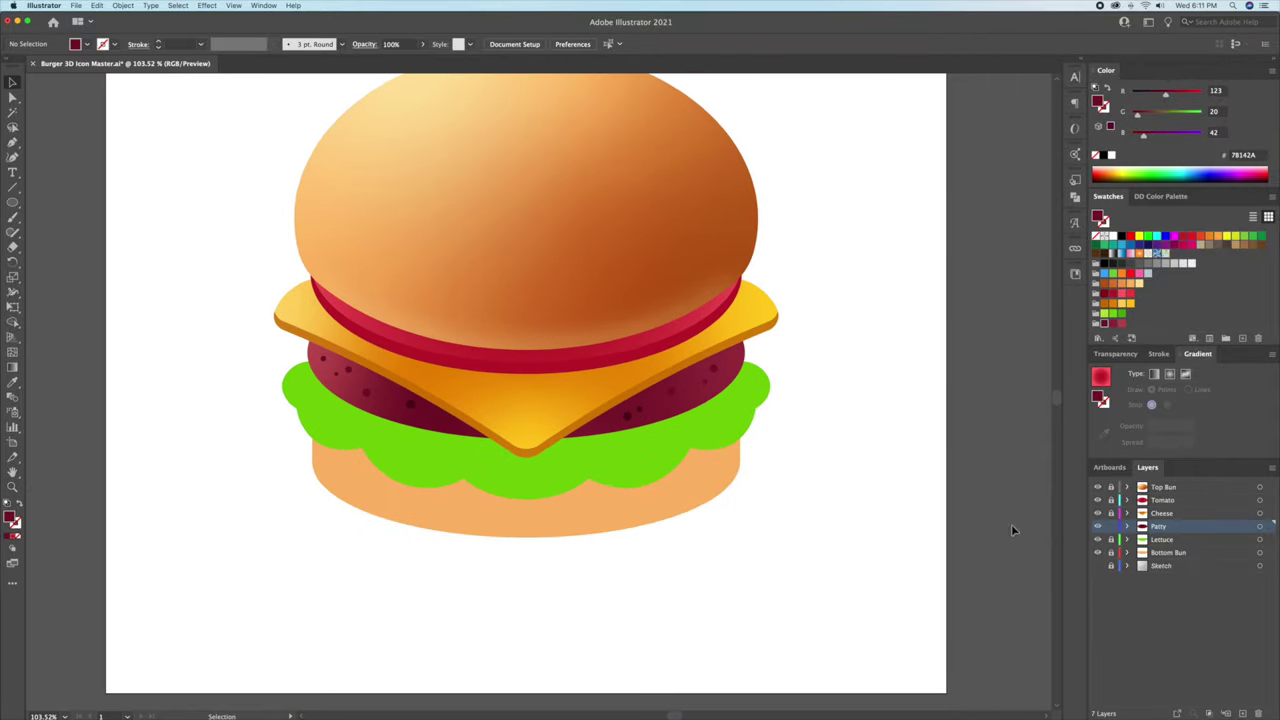
Select the lettuce shape, copy it and paste duplicates exactly over the original.
{"action": "left_click", "coordinate": [491, 479]}
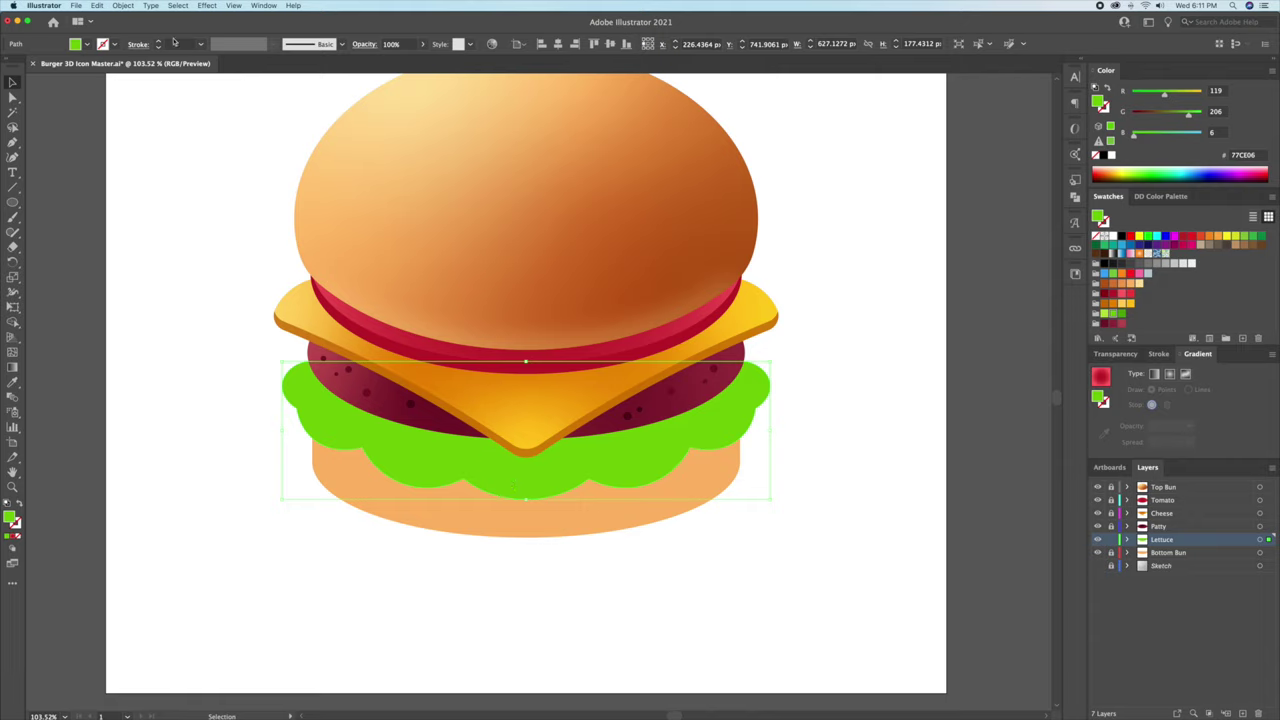
{"action": "left_click", "coordinate": [99, 6]}
{"action": "left_click", "coordinate": [101, 7]}
{"action": "left_click", "coordinate": [101, 7]}
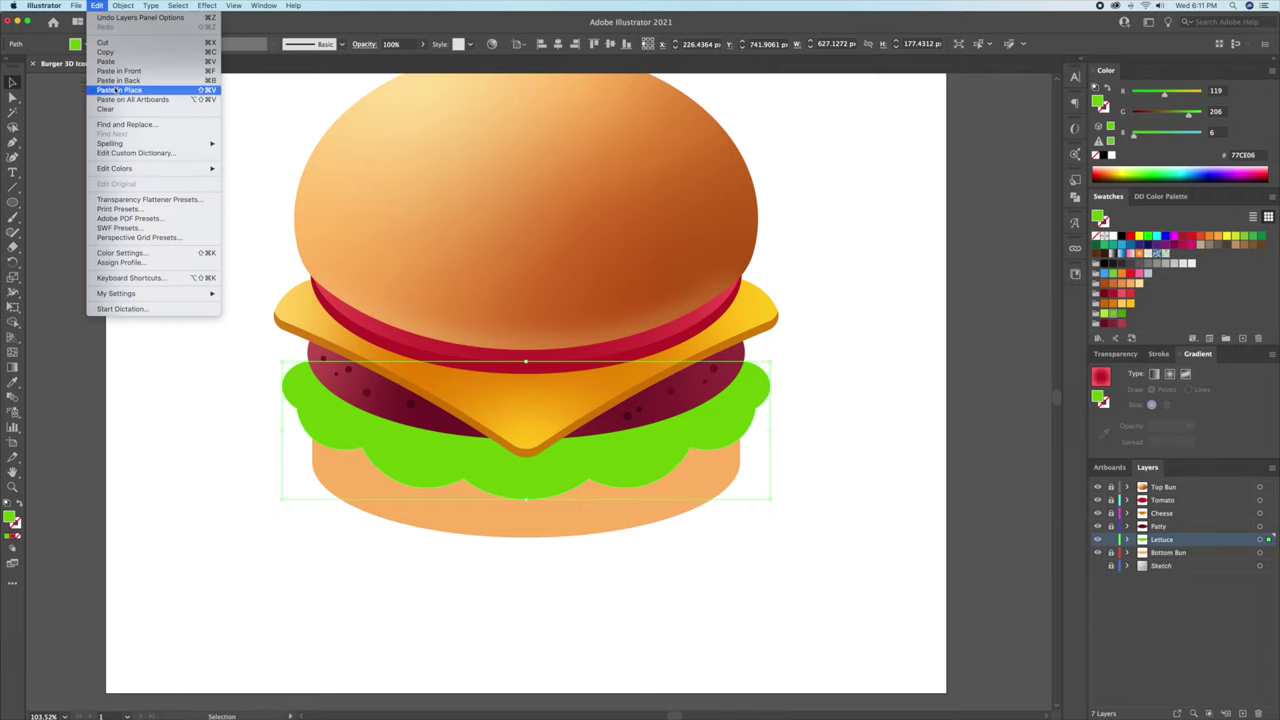
{"action": "left_click", "coordinate": [97, 8]}
{"action": "left_click", "coordinate": [97, 7]}
{"action": "left_click", "coordinate": [729, 565]}
{"action": "left_click", "coordinate": [681, 515]}
{"action": "left_click", "coordinate": [628, 472]}
{"action": "key", "text": "super+c"}
{"action": "key", "text": "super+f"}
Nudge the top lettuce duplicate up by about 14 px.
{"action": "key", "text": "shift+Up"}
{"action": "key", "text": "Up"}
{"action": "key", "text": "Up"}
{"action": "key", "text": "Up"}
{"action": "key", "text": "Up"}
{"action": "key", "text": "Up"}
{"action": "key", "text": "Up"}
{"action": "key", "text": "Up"}
{"action": "key", "text": "Up"}
{"action": "key", "text": "Up"}
{"action": "key", "text": "Up"}
{"action": "key", "text": "Up"}
{"action": "key", "text": "Up"}
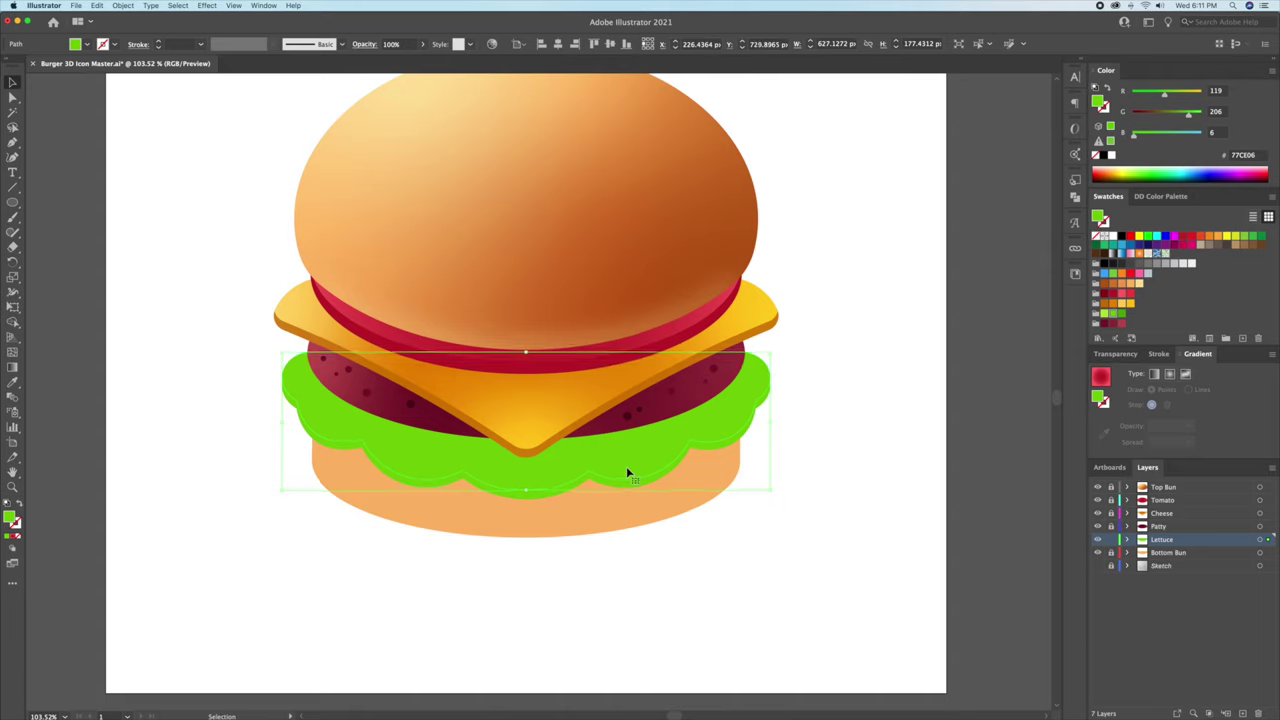
{"action": "key", "text": "Up"}
{"action": "key", "text": "Up"}
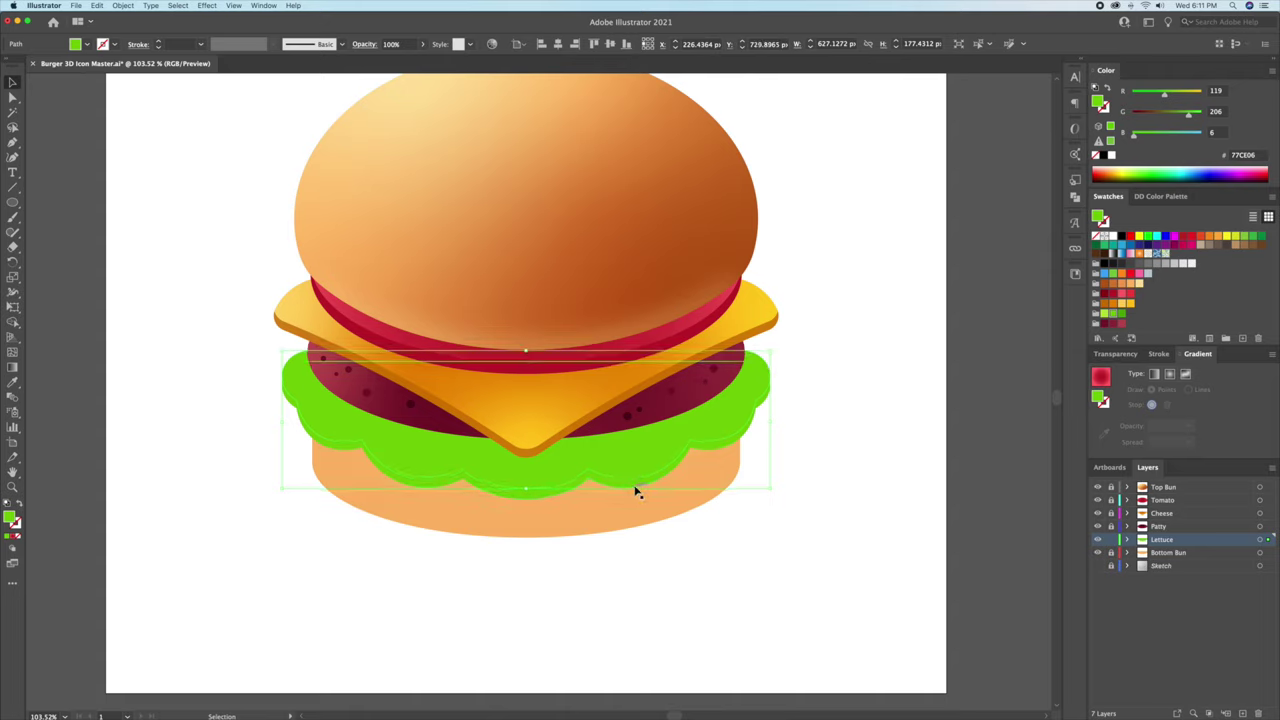
Select both lettuce duplicates and remove their overlap with Shape Builder, keeping only the thin scalloped lower edge strip.
{"action": "left_click", "coordinate": [636, 488], "text": "shift"}
{"action": "key", "text": "shift+m"}
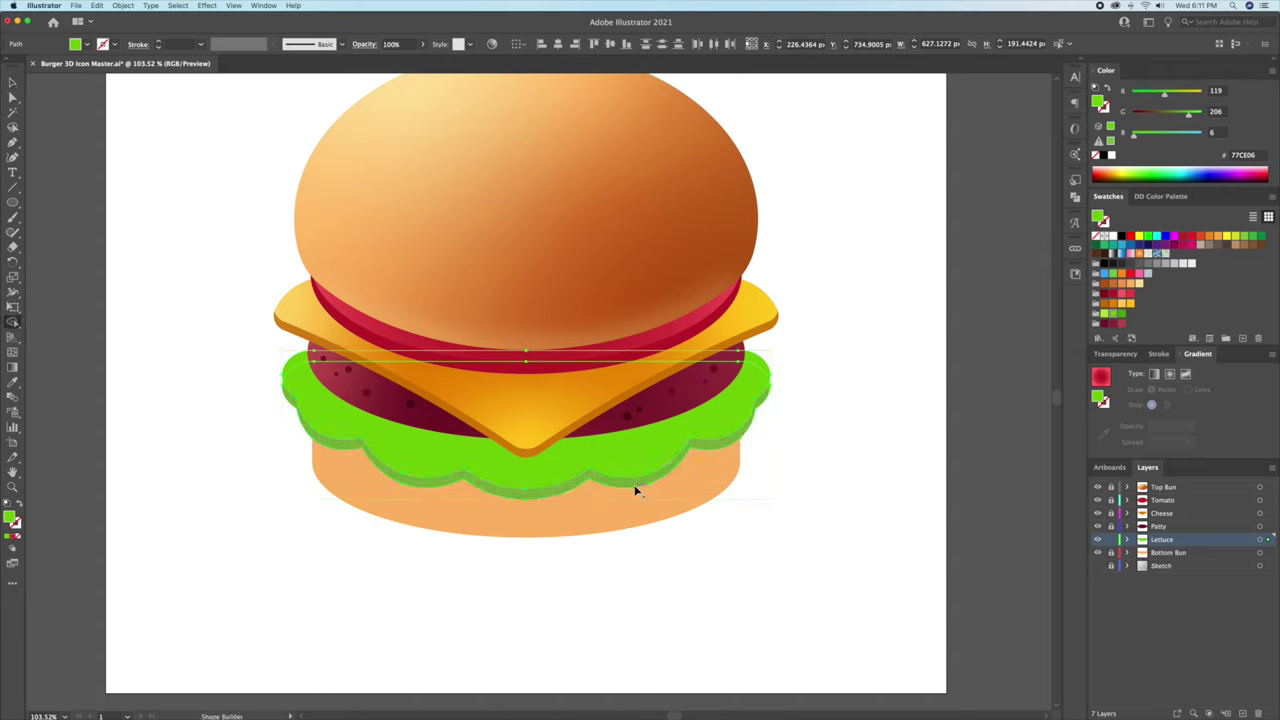
{"action": "left_click_drag", "start_coordinate": [640, 433], "coordinate": [648, 341]}
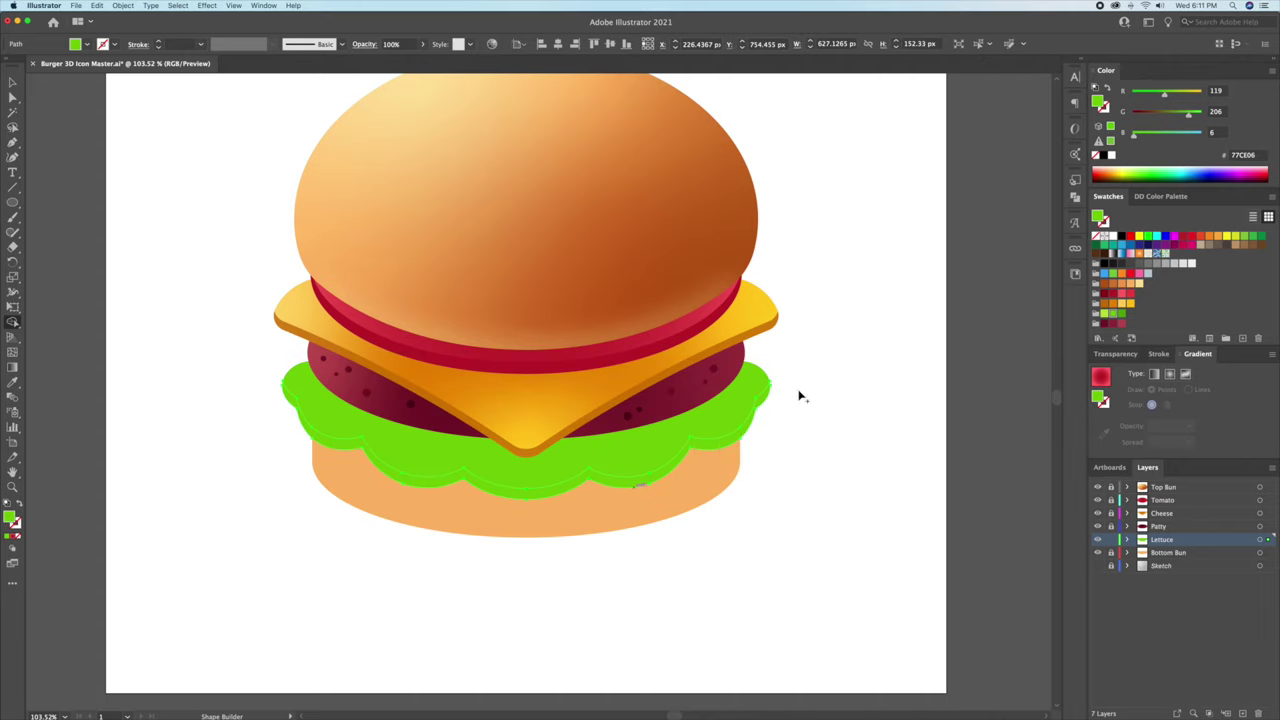
{"action": "key", "text": "v"}
{"action": "left_click", "coordinate": [840, 443]}
Fill the lettuce's scalloped lower edge strip with light green BBE240.
{"action": "left_click", "coordinate": [674, 468]}
{"action": "left_click_drag", "start_coordinate": [571, 479], "coordinate": [667, 465]}
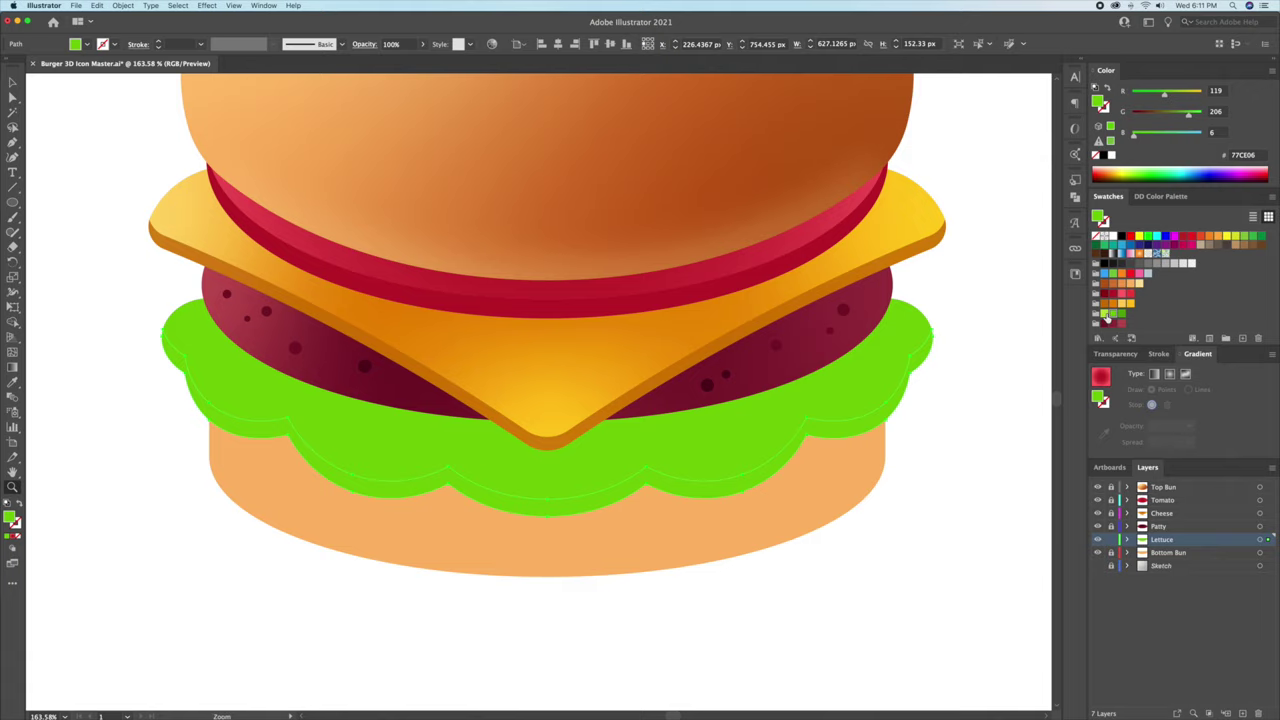
{"action": "left_click", "coordinate": [1108, 316]}
{"action": "key", "text": "v"}
{"action": "left_click", "coordinate": [858, 561]}
{"action": "key", "text": "z"}
{"action": "left_click_drag", "start_coordinate": [859, 562], "coordinate": [753, 556]}
{"action": "key", "text": "space"}
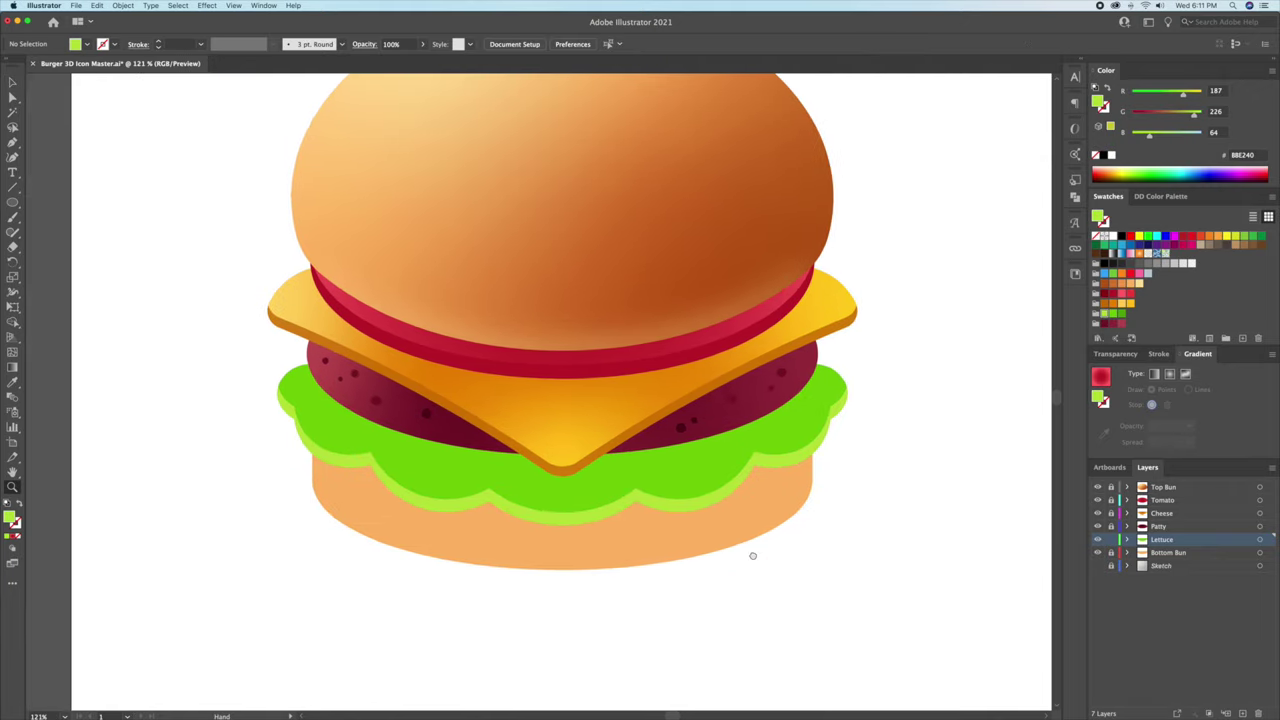
Hide the layers above the lettuce, apply a freeform gradient to the lettuce shape, and centre its middle and bottom color points.
{"action": "key", "text": "v"}
{"action": "left_click", "coordinate": [1097, 539], "text": "alt"}
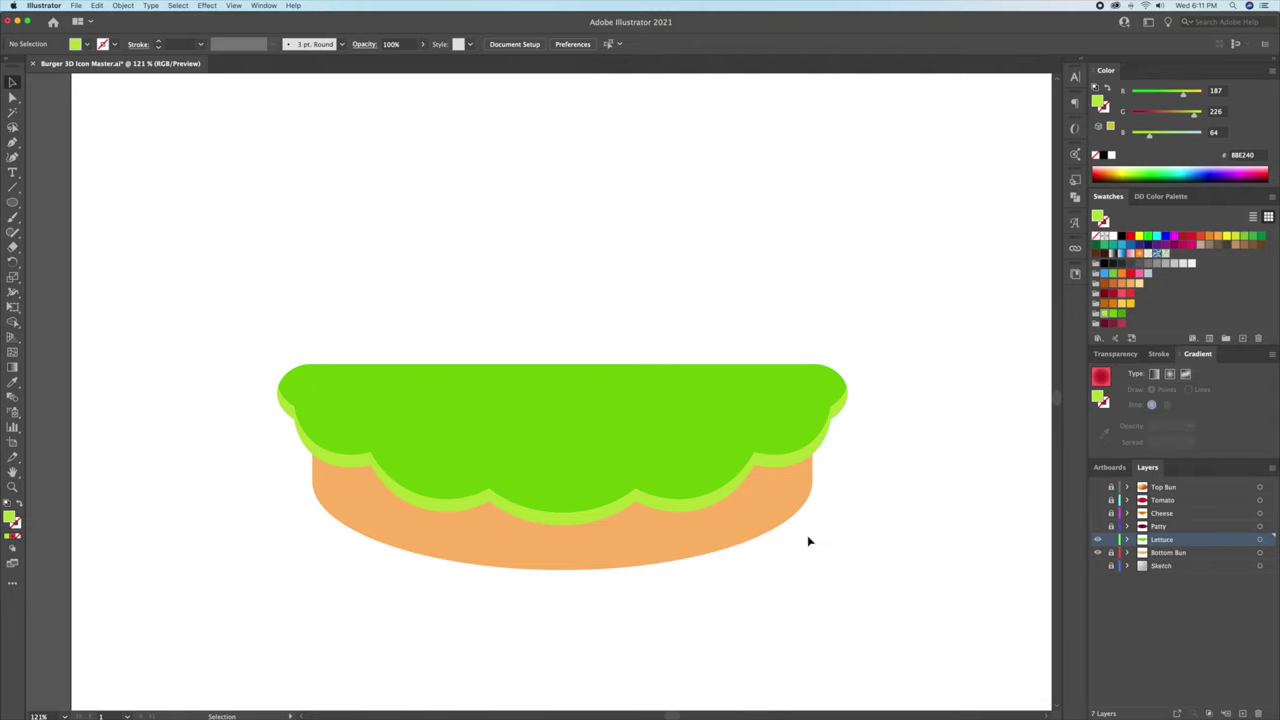
{"action": "left_click", "coordinate": [581, 432]}
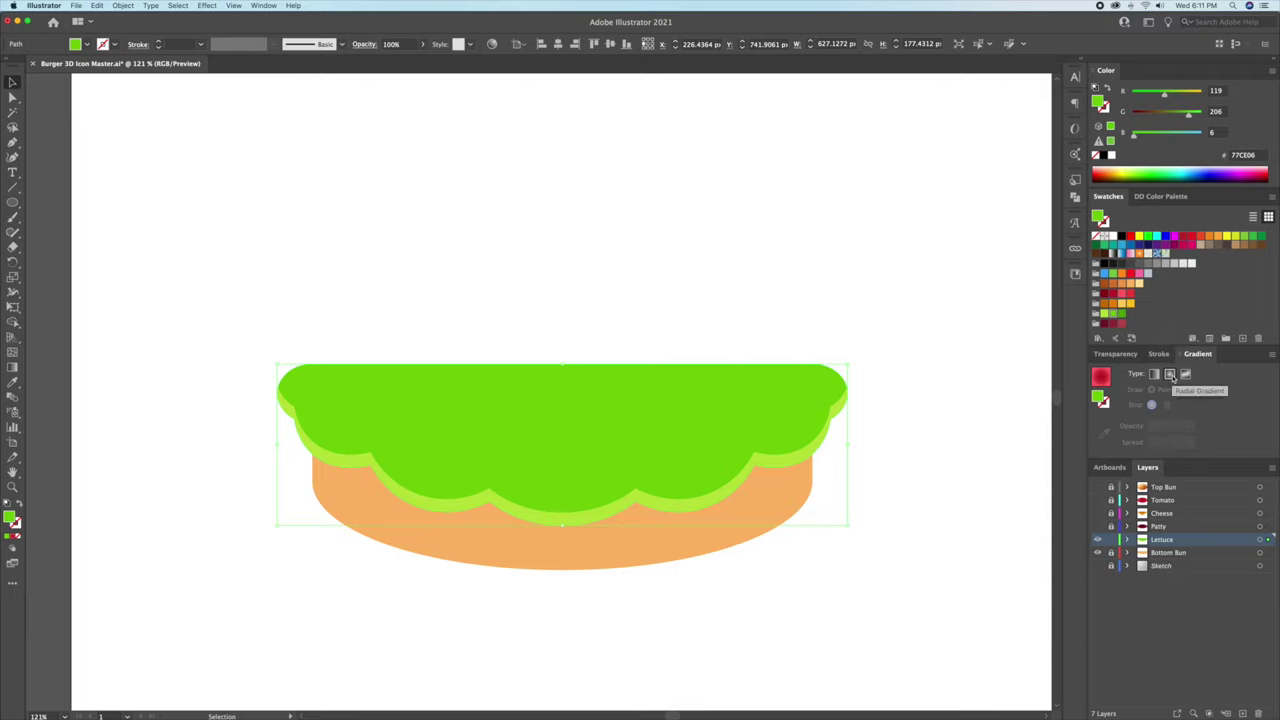
{"action": "left_click", "coordinate": [1098, 526]}
{"action": "left_click", "coordinate": [1098, 526]}
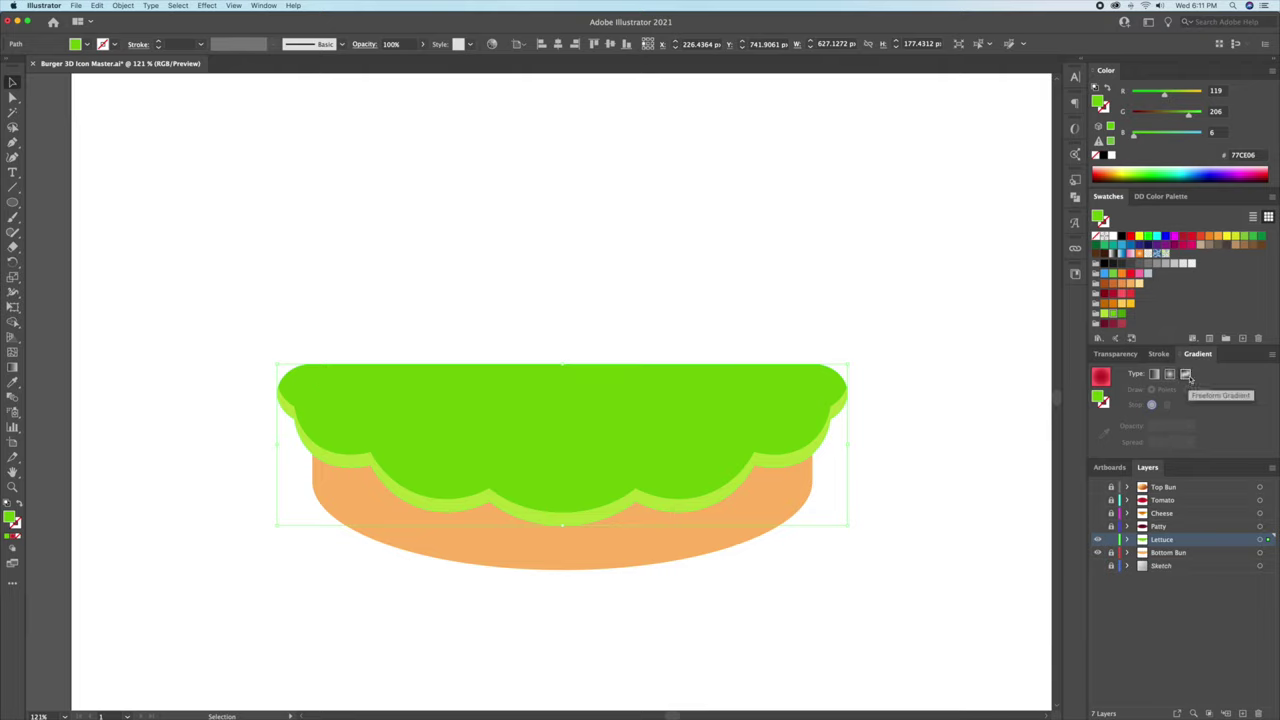
{"action": "left_click", "coordinate": [1185, 374]}
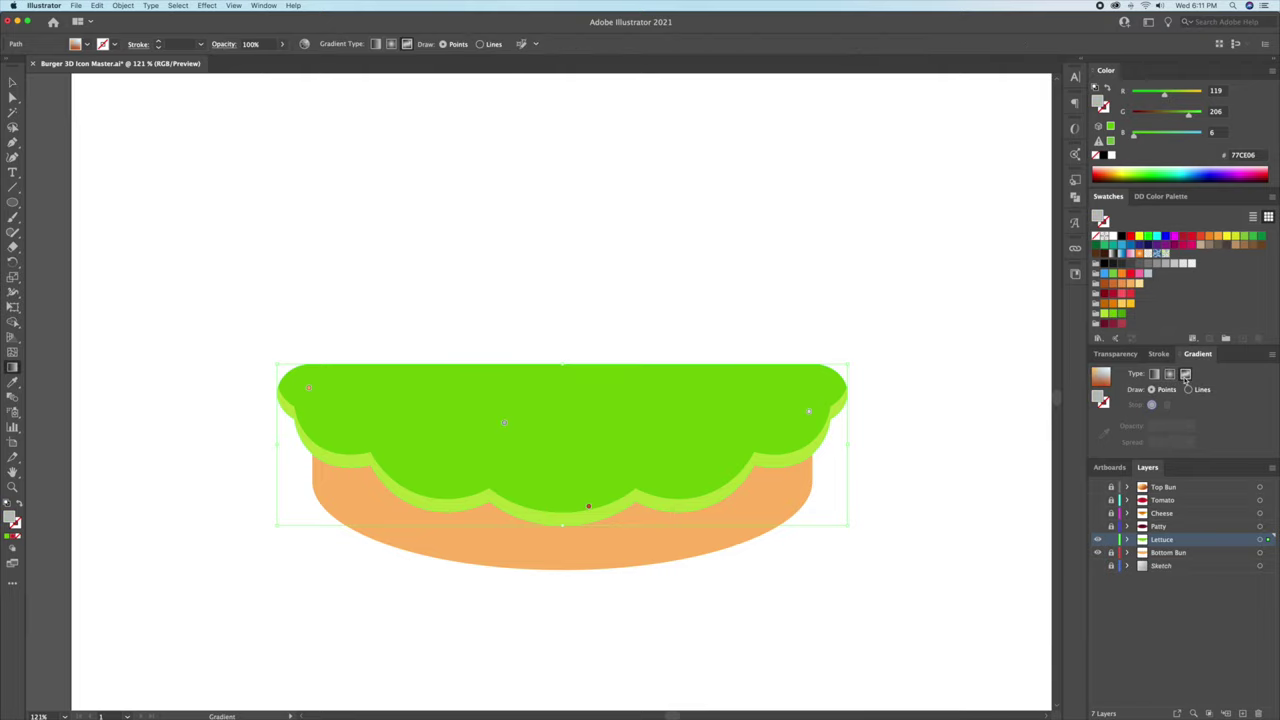
{"action": "left_click_drag", "start_coordinate": [543, 443], "coordinate": [563, 406]}
{"action": "left_click_drag", "start_coordinate": [590, 508], "coordinate": [563, 507]}
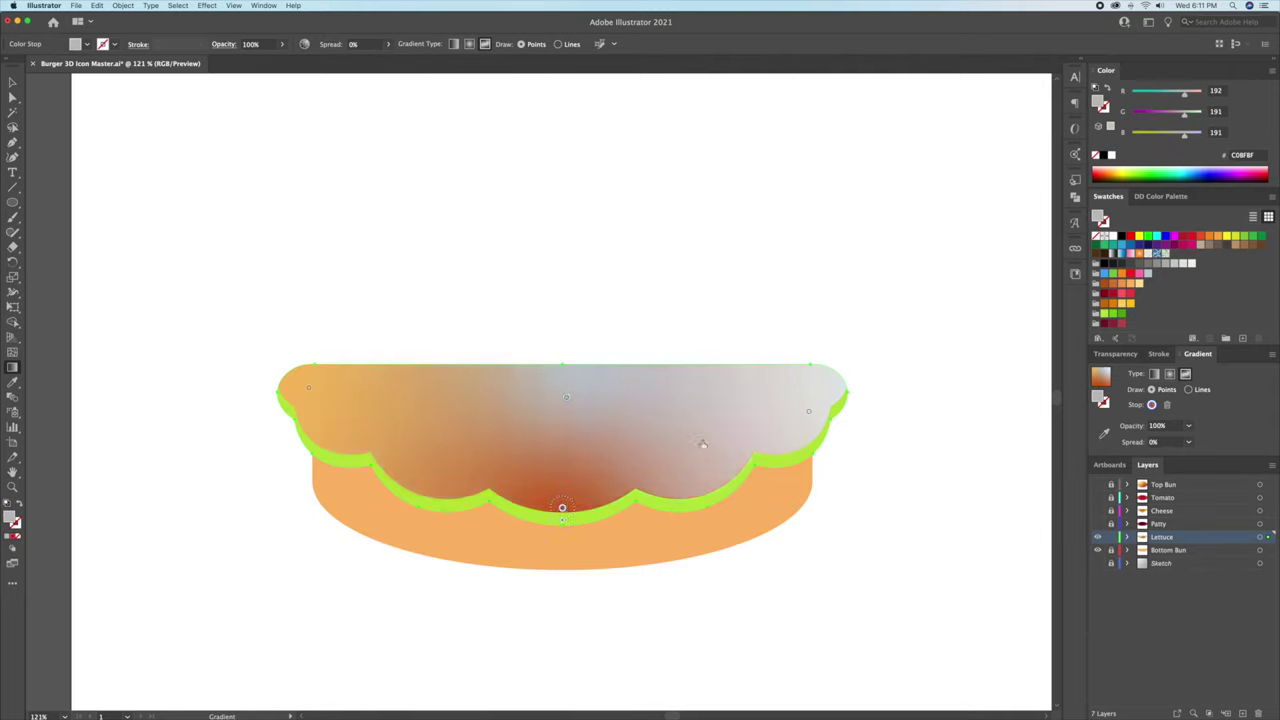
Color the lettuce's left and bottom gradient points green 77CE06 and its centre and right points 55AA0B, and show all layers.
{"action": "left_click", "coordinate": [310, 392]}
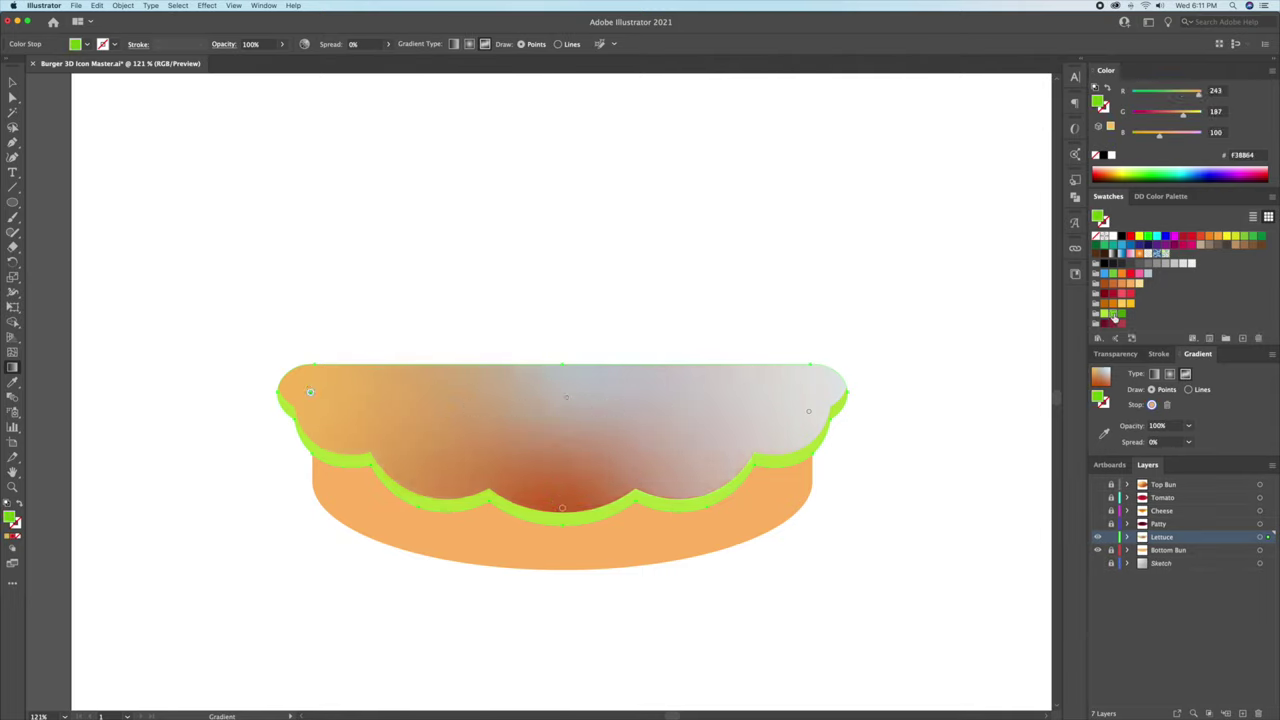
{"action": "left_click", "coordinate": [1113, 316]}
{"action": "left_click", "coordinate": [562, 507]}
{"action": "left_click", "coordinate": [1113, 316]}
{"action": "left_click", "coordinate": [808, 410]}
{"action": "left_click", "coordinate": [1121, 314]}
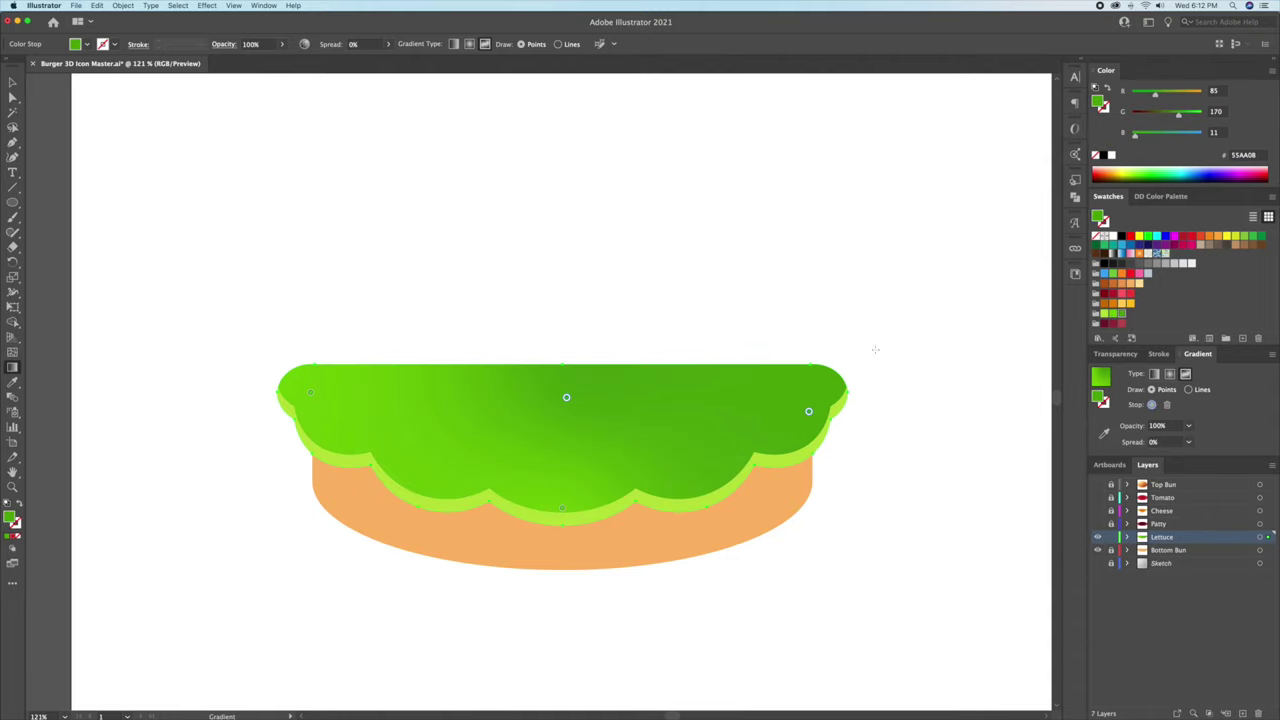
{"action": "key", "text": "v"}
{"action": "left_click", "coordinate": [863, 319]}
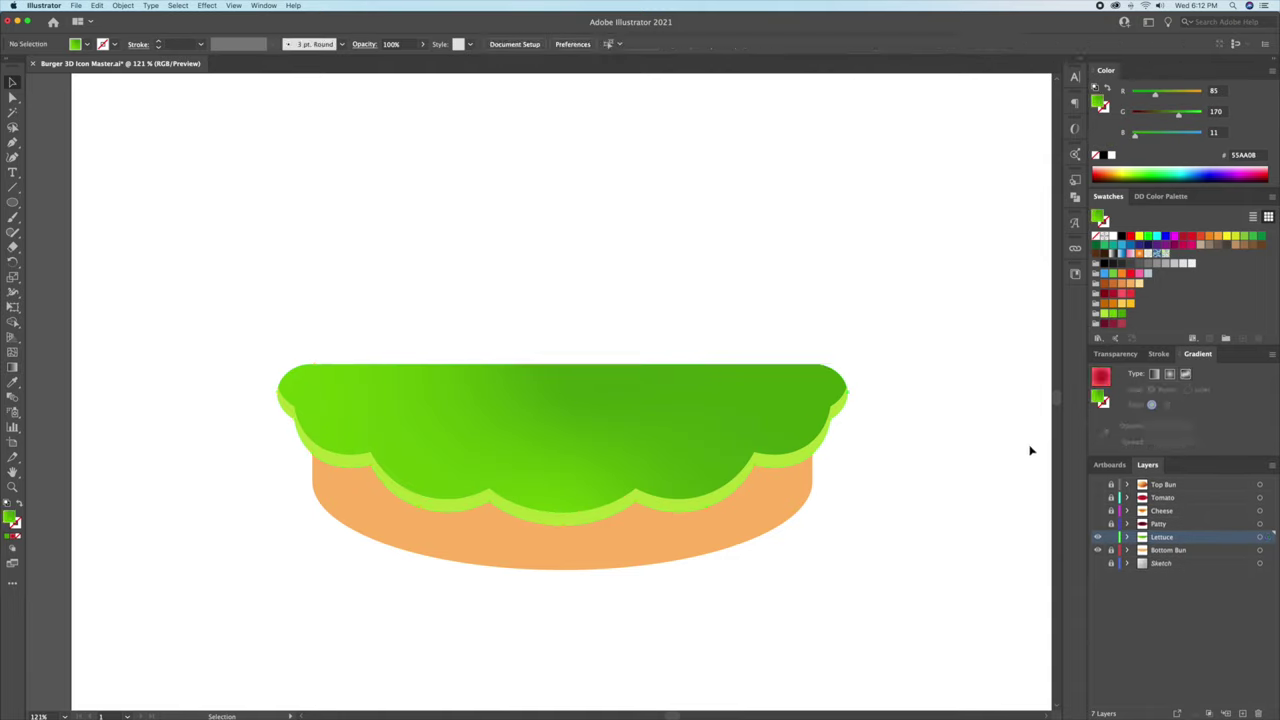
{"action": "key", "text": "super+alt+3"}
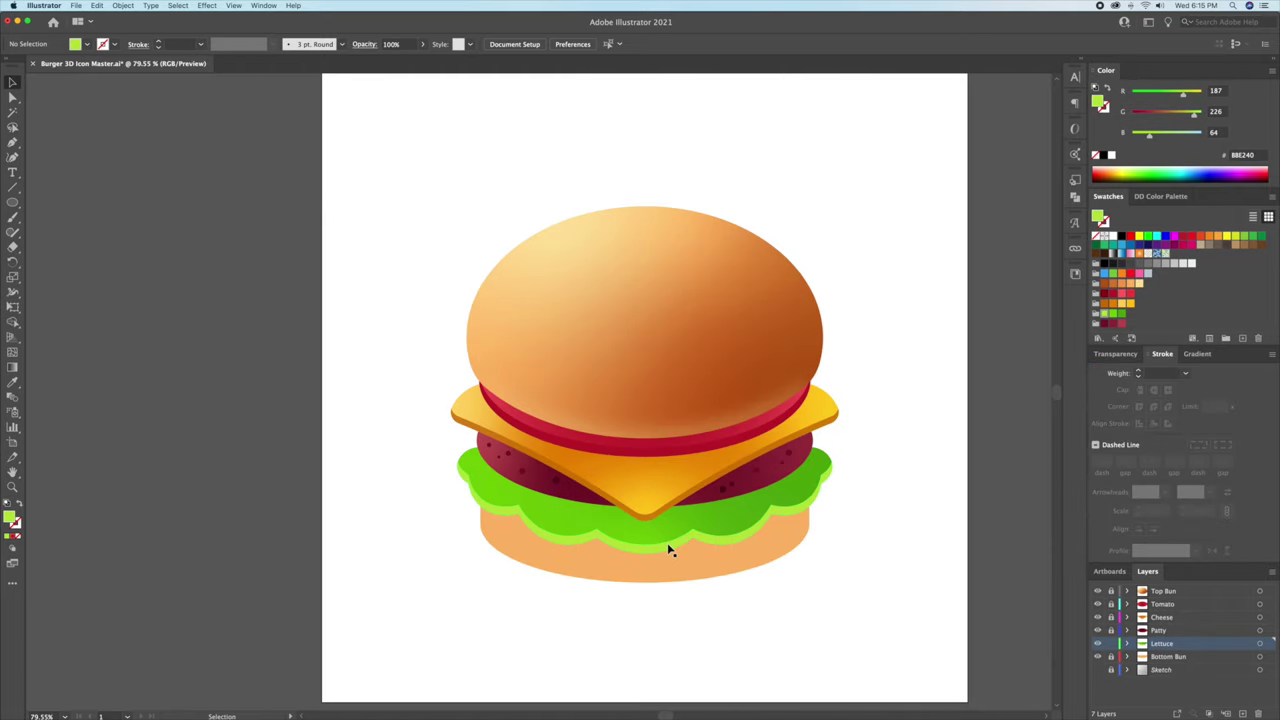
Move the lettuce's light green edge strip off the artboard beside the burger and swap its fill for a 1 pt stroke.
{"action": "left_click", "coordinate": [670, 549]}
{"action": "left_click_drag", "start_coordinate": [823, 520], "coordinate": [859, 514]}
{"action": "left_click", "coordinate": [856, 556]}
{"action": "key", "text": "z"}
{"action": "key", "text": "v"}
{"action": "left_click", "coordinate": [741, 505]}
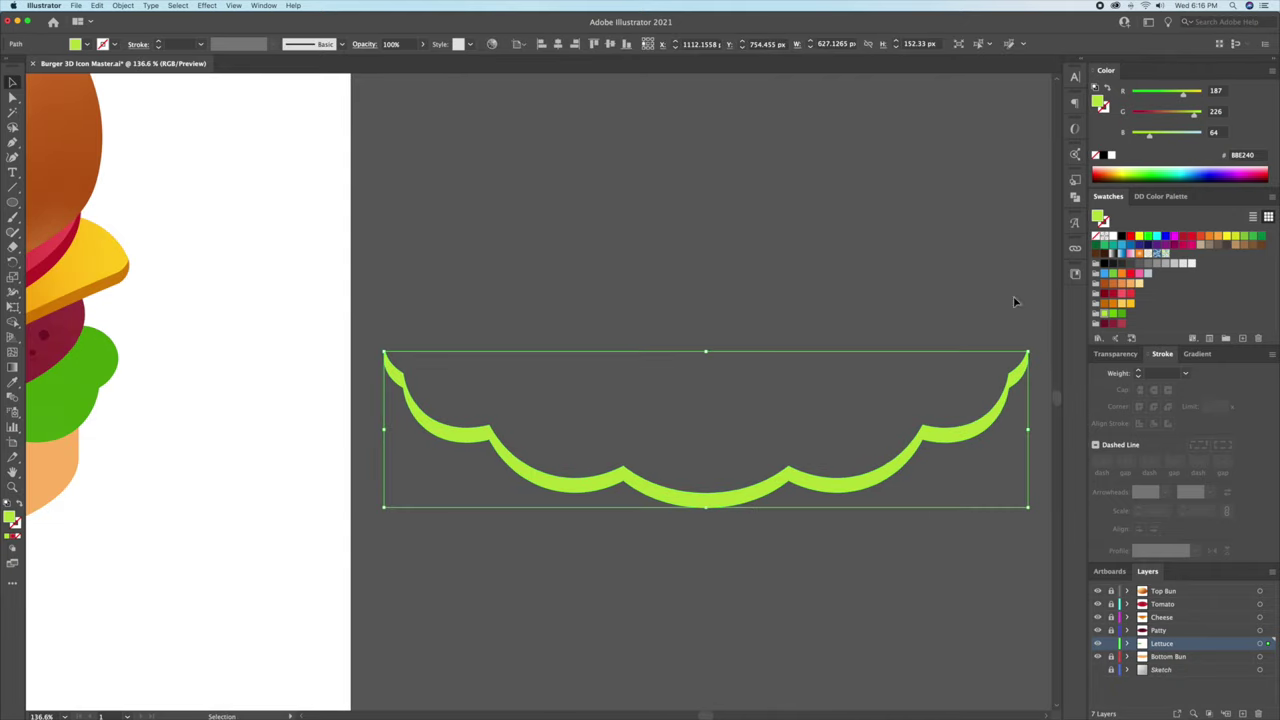
{"action": "left_click", "coordinate": [1108, 89]}
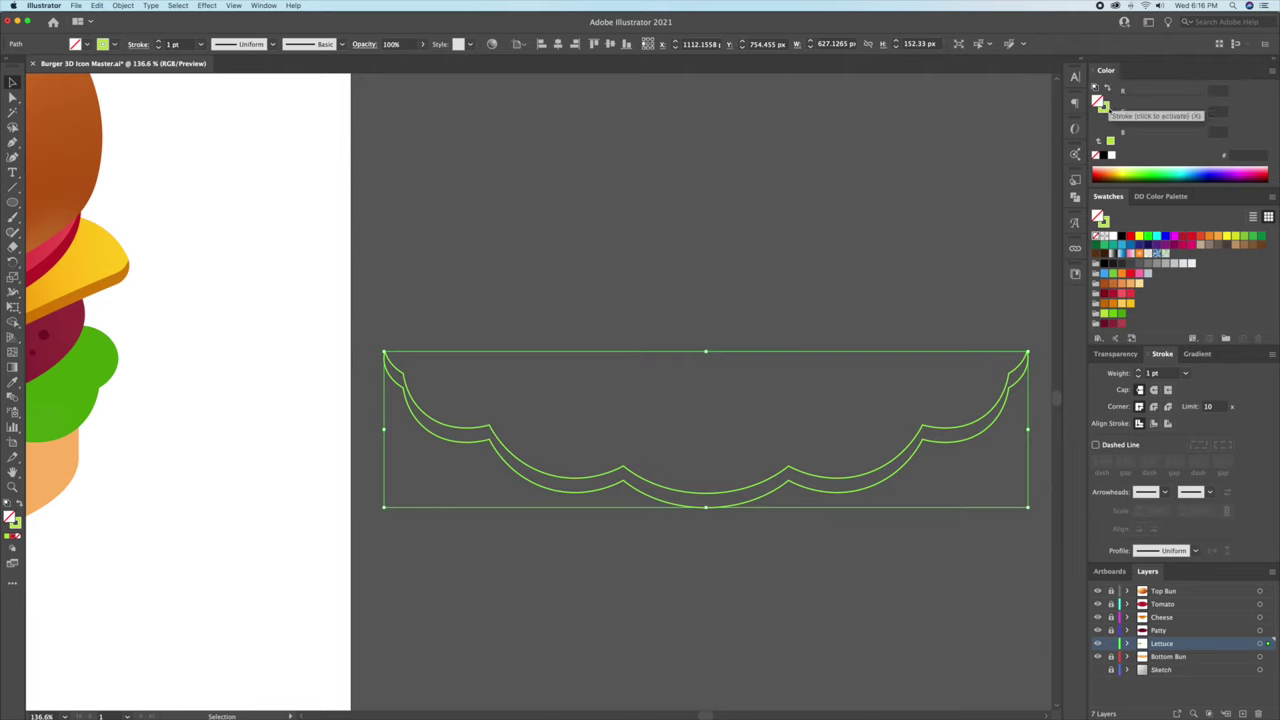
Delete the strip's upper corner anchors and the detached upper line, keeping only the lower scalloped line.
{"action": "key", "text": "z"}
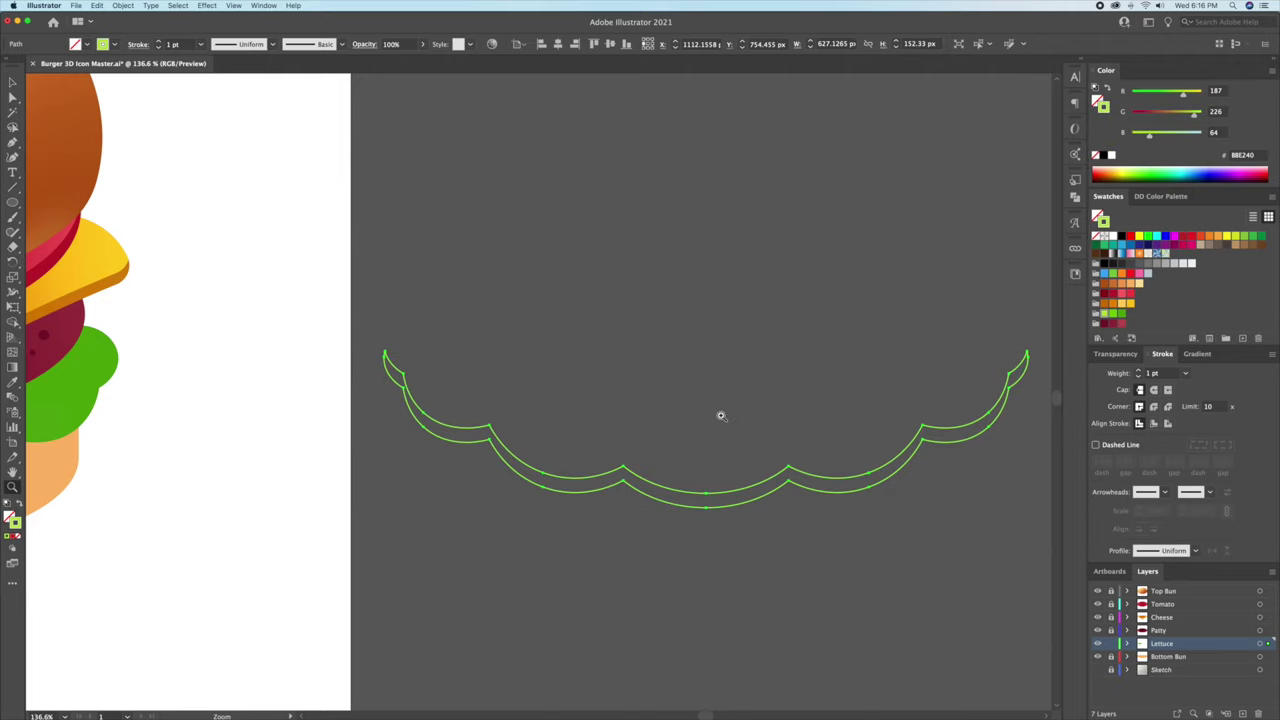
{"action": "key", "text": "a"}
{"action": "scroll", "coordinate": [517, 395], "scroll_direction": "right", "scroll_amount": 2}
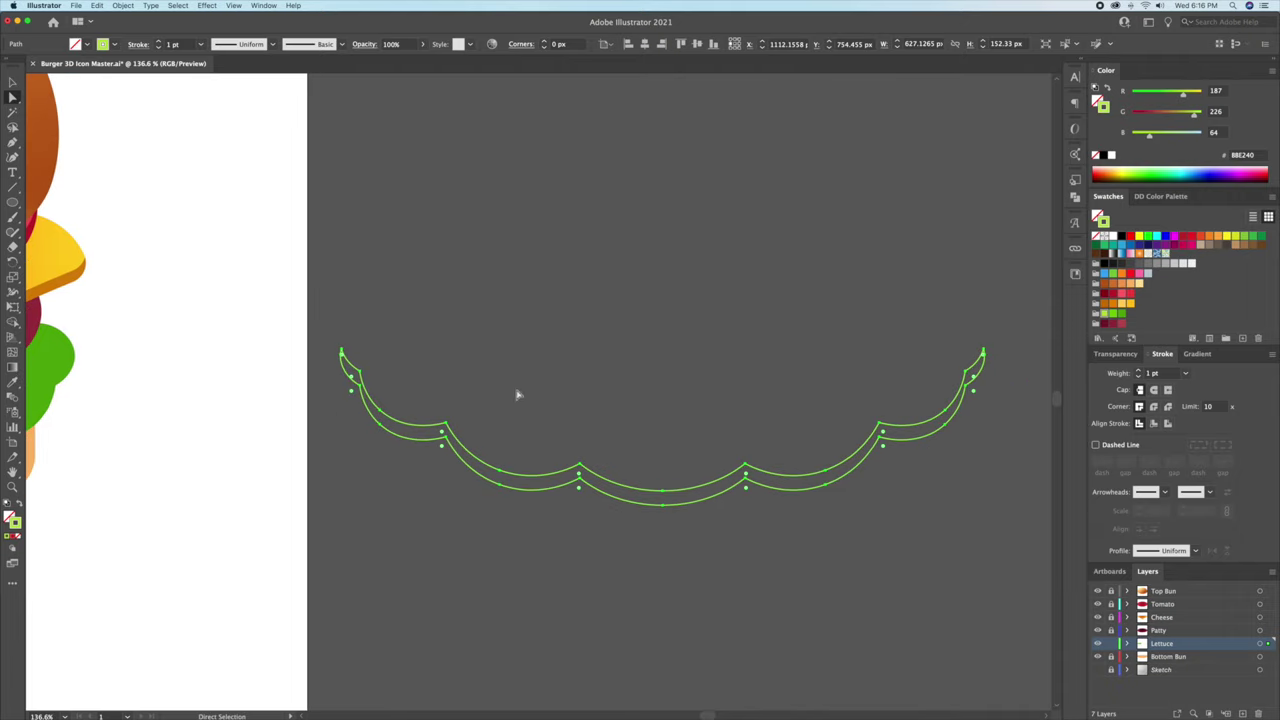
{"action": "left_click", "coordinate": [361, 372]}
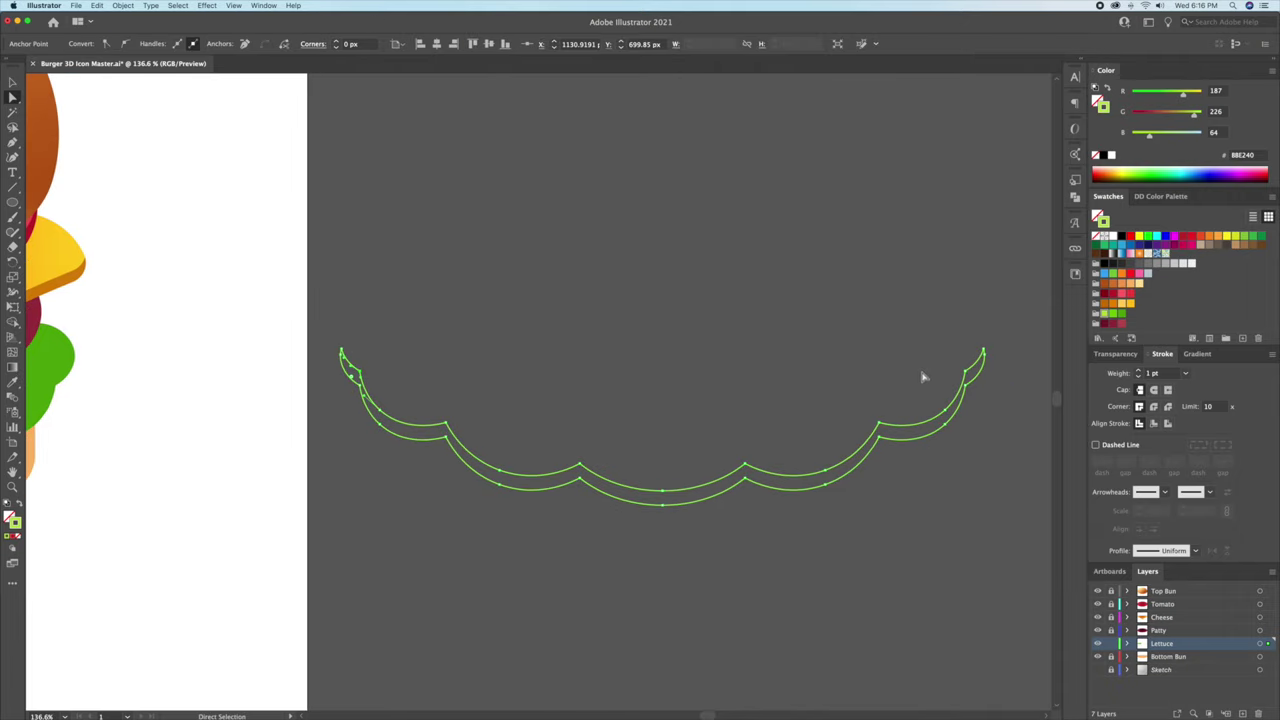
{"action": "left_click", "coordinate": [968, 376]}
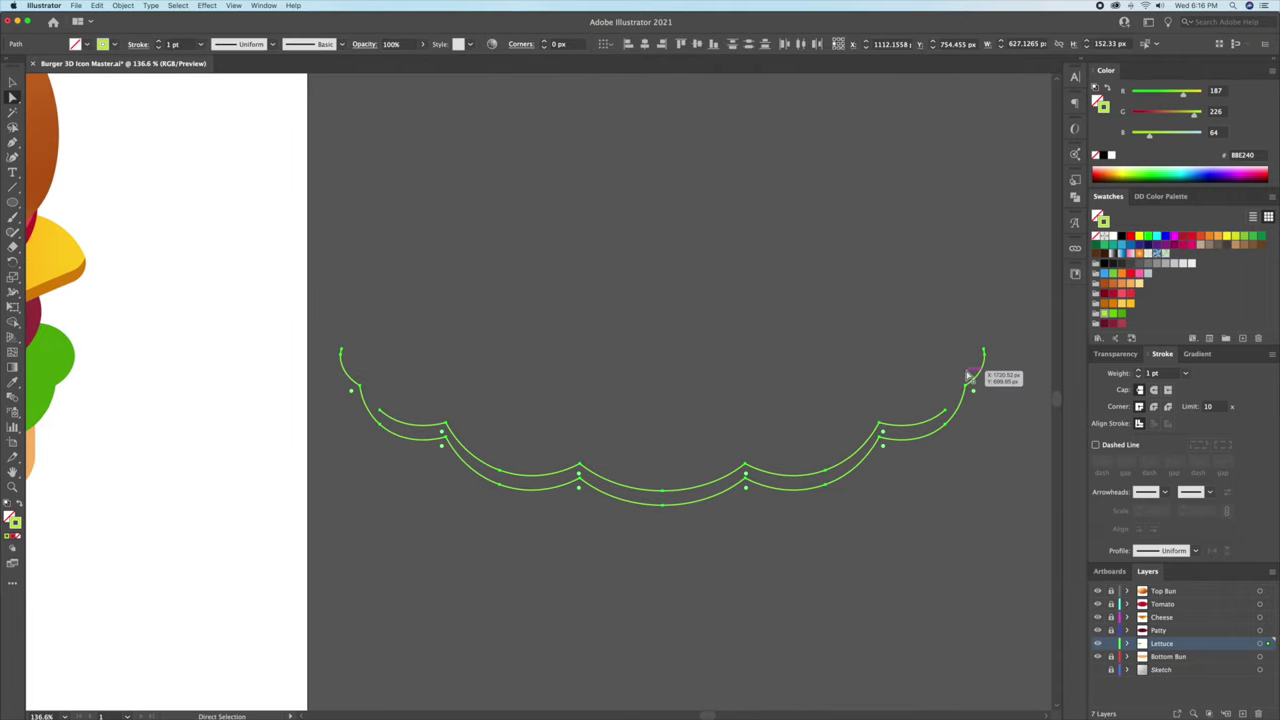
{"action": "key", "text": "v"}
{"action": "left_click", "coordinate": [720, 391]}
{"action": "left_click", "coordinate": [758, 472]}
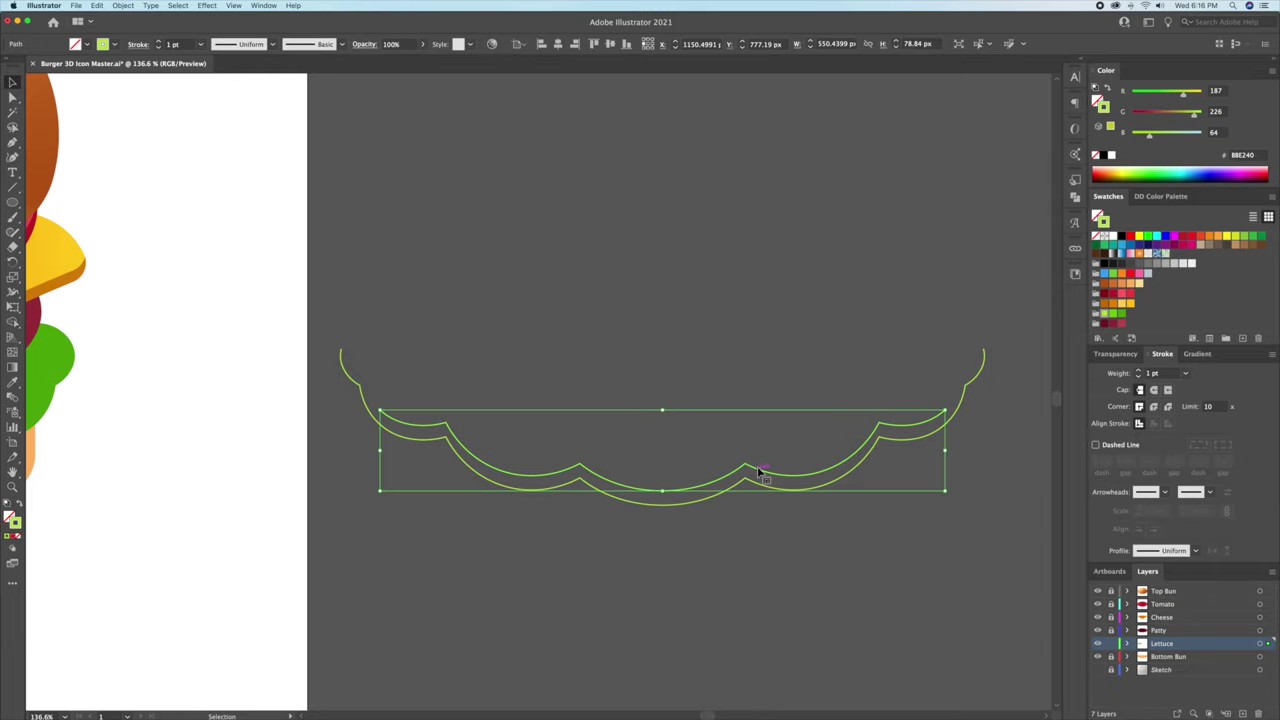
{"action": "key", "text": "Delete"}
Give the scalloped line a 20 pt stroke with round caps and corners and a width profile tapered at both ends.
{"action": "left_click_drag", "start_coordinate": [742, 498], "coordinate": [944, 470]}
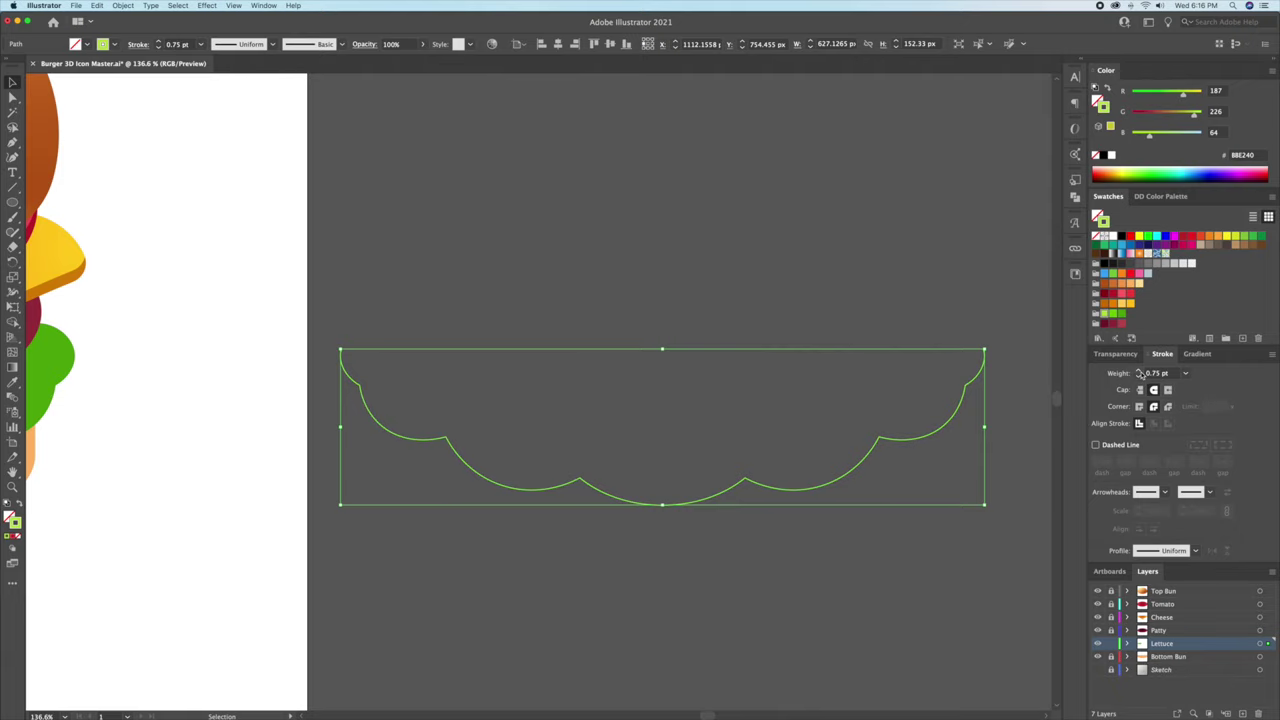
{"action": "left_click", "coordinate": [1139, 371], "text": "shift"}
{"action": "left_click", "coordinate": [1140, 371]}
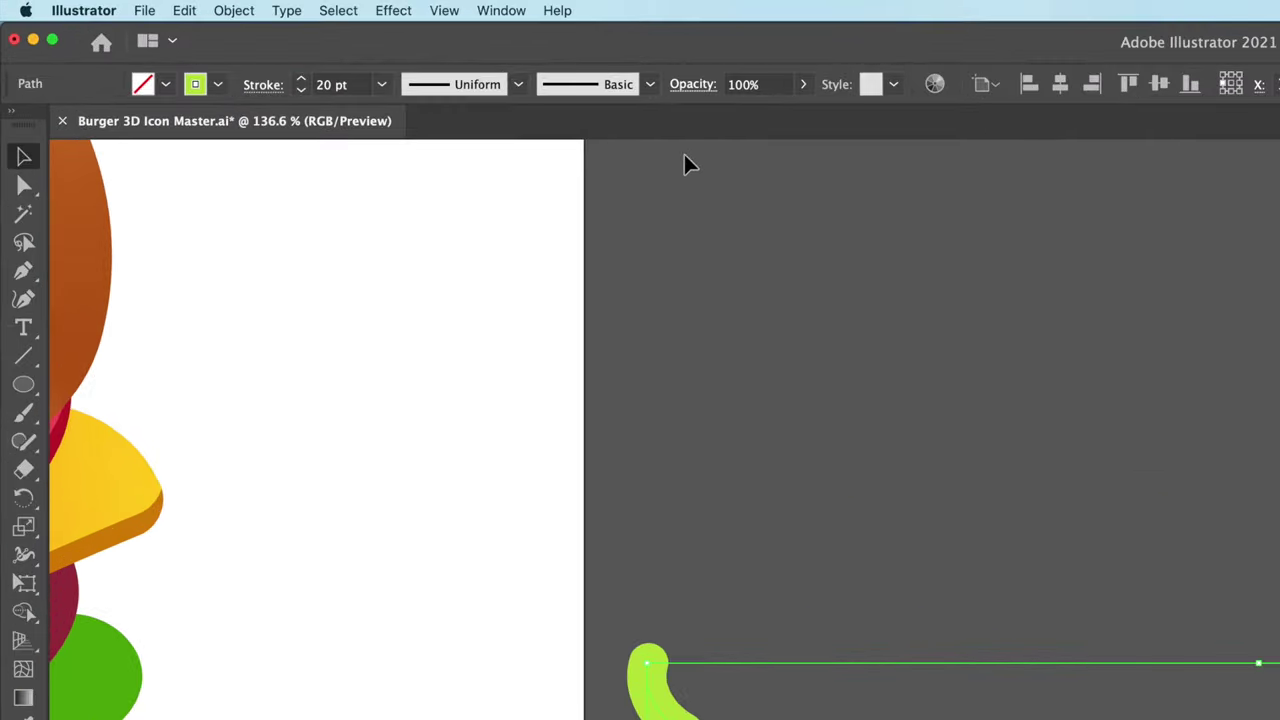
{"action": "left_click", "coordinate": [518, 89]}
{"action": "left_click", "coordinate": [462, 160]}
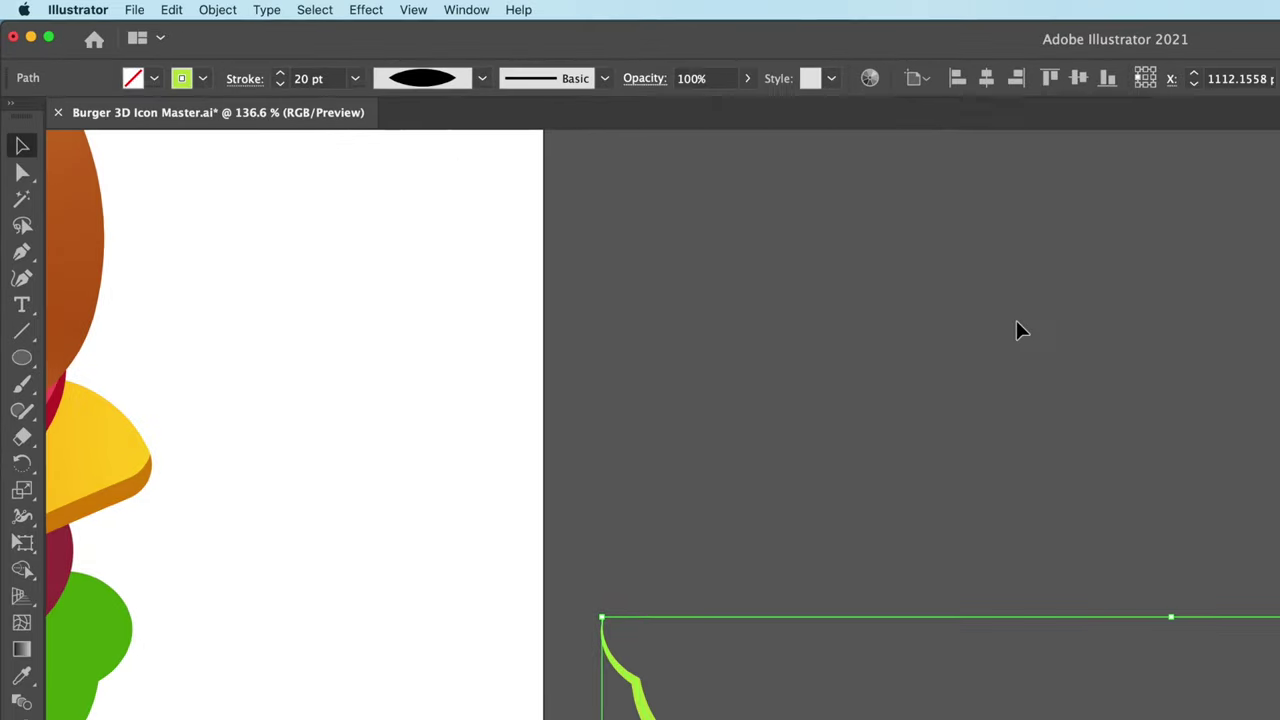
{"action": "left_click", "coordinate": [657, 200]}
Place the tapered scalloped line back on the lower edge of the burger's lettuce.
{"action": "key", "text": "z"}
{"action": "left_click_drag", "start_coordinate": [725, 281], "coordinate": [595, 300]}
{"action": "left_click_drag", "start_coordinate": [610, 310], "coordinate": [832, 322]}
{"action": "left_click_drag", "start_coordinate": [926, 426], "coordinate": [385, 410]}
{"action": "key", "text": "z"}
{"action": "mouse_move", "coordinate": [379, 389]}
{"action": "left_mouse_down"}
{"action": "mouse_move", "coordinate": [594, 438]}
{"action": "mouse_move", "coordinate": [720, 423]}
{"action": "left_mouse_up"}
Apply a Gaussian Blur with a 4 pixel radius to the scalloped line.
{"action": "left_click", "coordinate": [207, 5]}
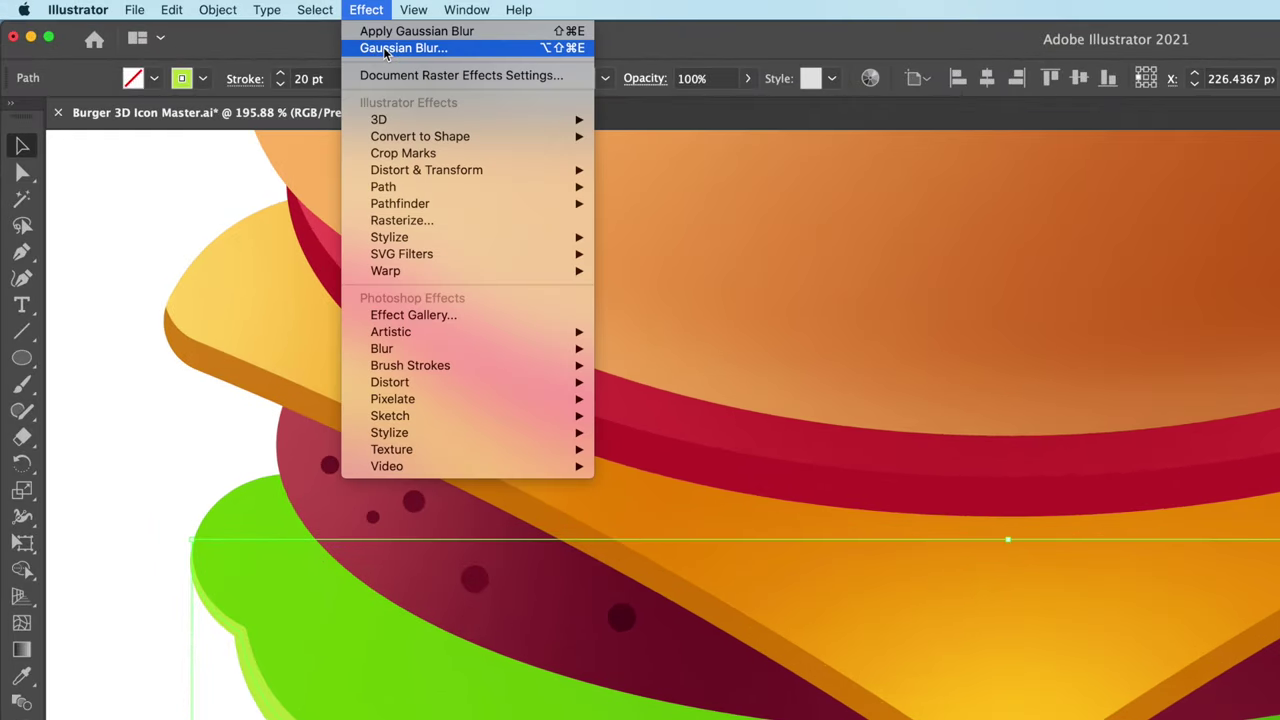
{"action": "left_click", "coordinate": [385, 49]}
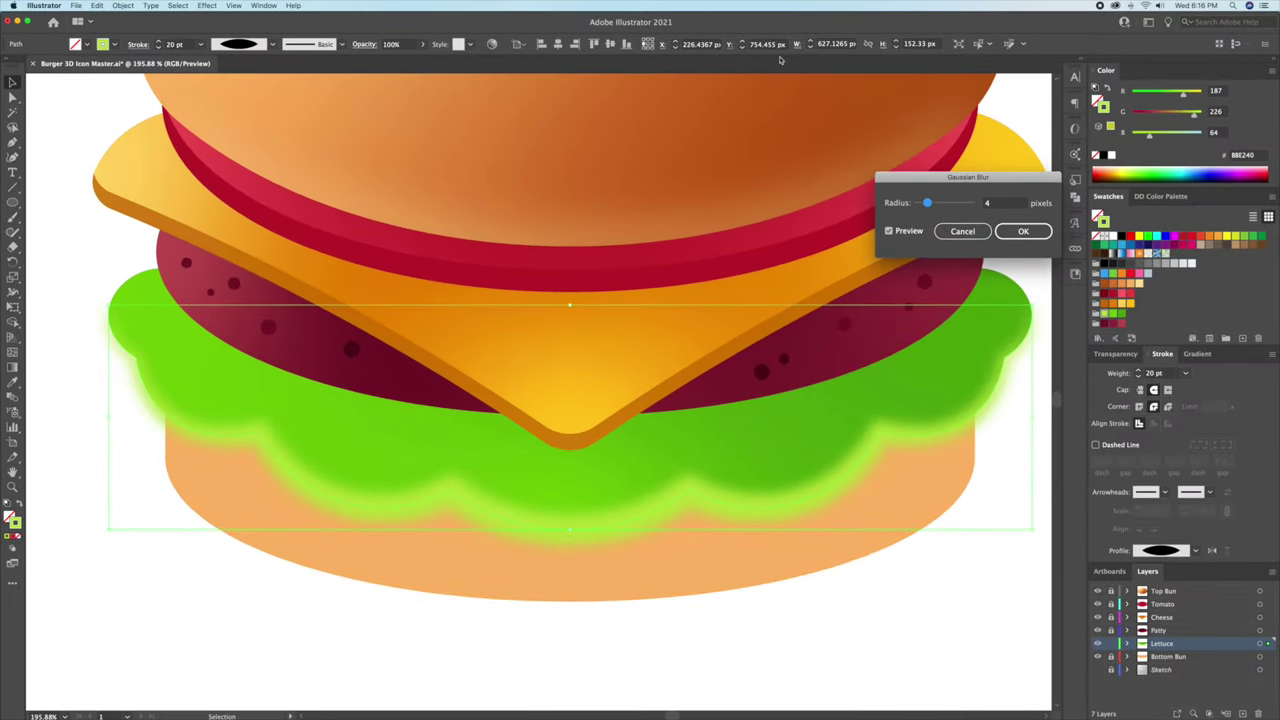
{"action": "left_click", "coordinate": [1023, 232]}
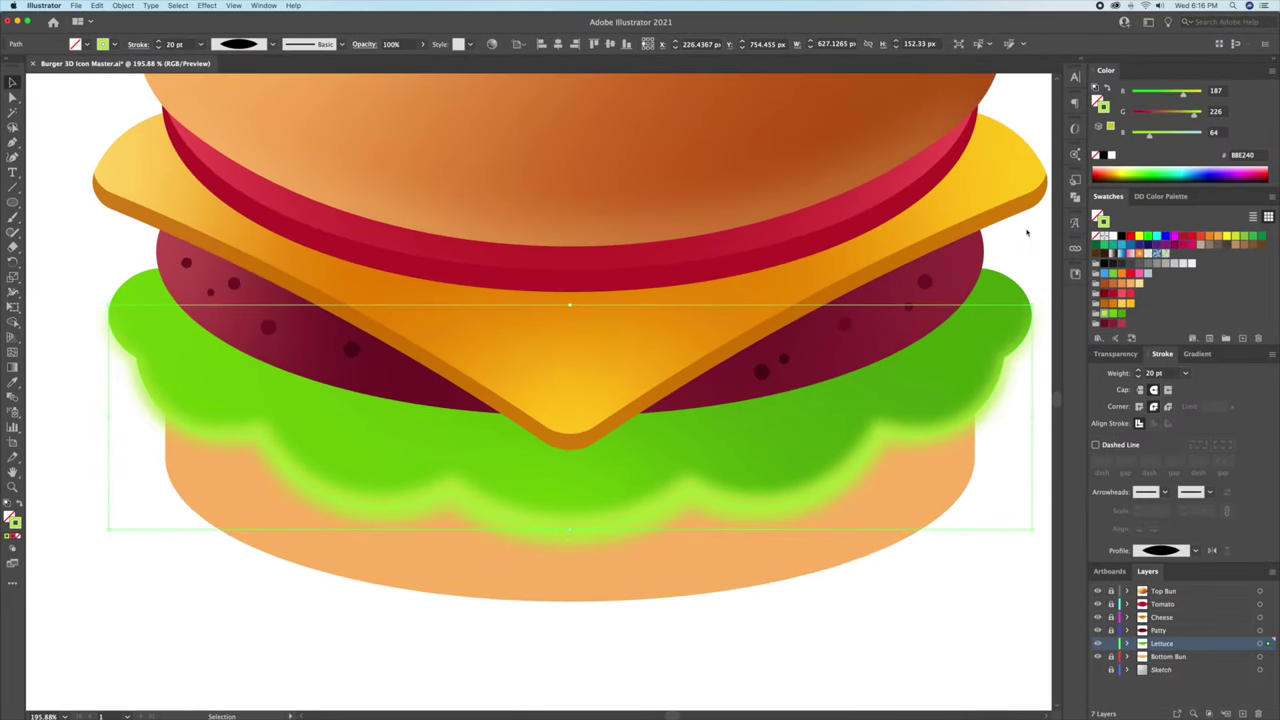
{"action": "left_click", "coordinate": [889, 601]}
Move the blurred scalloped line off the artboard to the right of the burger.
{"action": "key", "text": "z"}
{"action": "left_click_drag", "start_coordinate": [886, 587], "coordinate": [790, 578]}
{"action": "left_click_drag", "start_coordinate": [833, 600], "coordinate": [537, 490]}
{"action": "key", "text": "v"}
{"action": "left_click_drag", "start_coordinate": [534, 439], "coordinate": [1001, 446]}
{"action": "left_click_drag", "start_coordinate": [928, 490], "coordinate": [664, 521]}
{"action": "mouse_move", "coordinate": [664, 521]}
{"action": "left_mouse_down"}
{"action": "mouse_move", "coordinate": [628, 514]}
{"action": "mouse_move", "coordinate": [797, 504]}
{"action": "left_mouse_up"}
{"action": "left_click", "coordinate": [649, 551]}
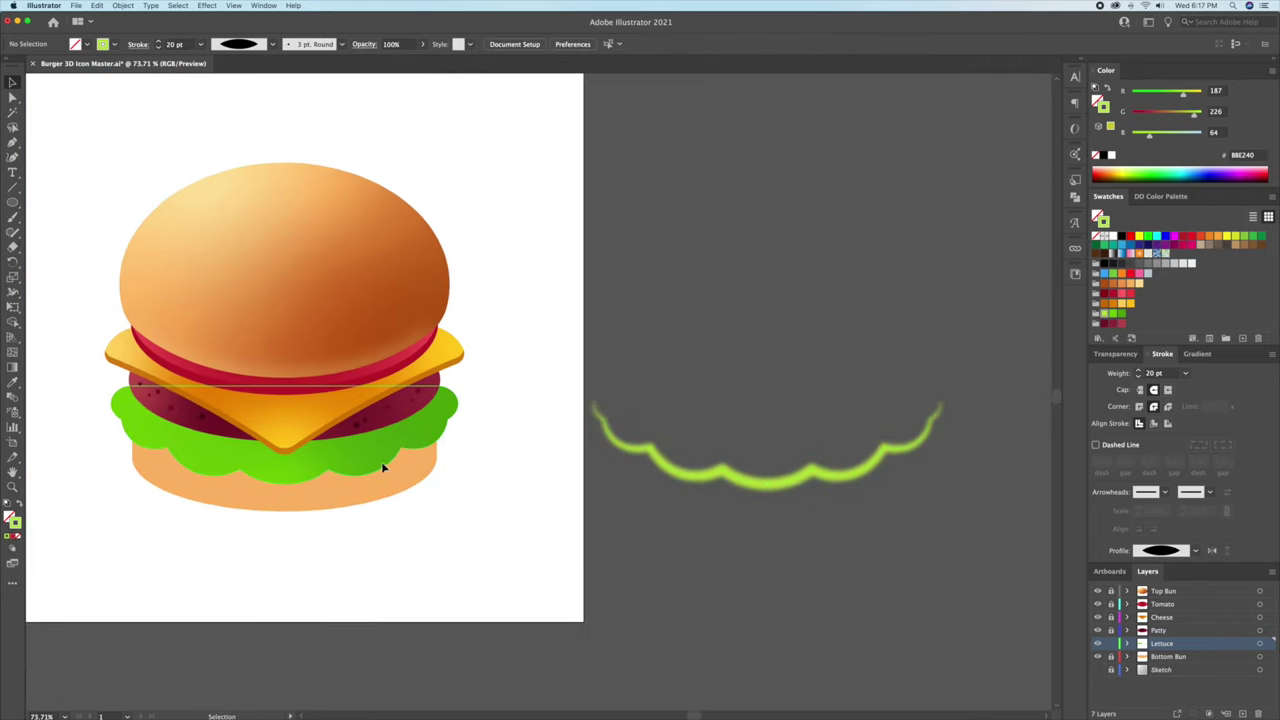
Place a duplicate of the lettuce shape over the blurred line and align the two on their horizontal centres.
{"action": "left_click", "coordinate": [381, 461]}
{"action": "mouse_move", "coordinate": [381, 461]}
{"action": "left_mouse_down"}
{"action": "mouse_move", "coordinate": [770, 463]}
{"action": "mouse_move", "coordinate": [806, 517]}
{"action": "mouse_move", "coordinate": [797, 523]}
{"action": "left_mouse_up"}
{"action": "left_click", "coordinate": [802, 532]}
{"action": "left_click", "coordinate": [758, 402]}
{"action": "left_click_drag", "start_coordinate": [758, 402], "coordinate": [602, 361]}
{"action": "left_click_drag", "start_coordinate": [602, 361], "coordinate": [697, 363]}
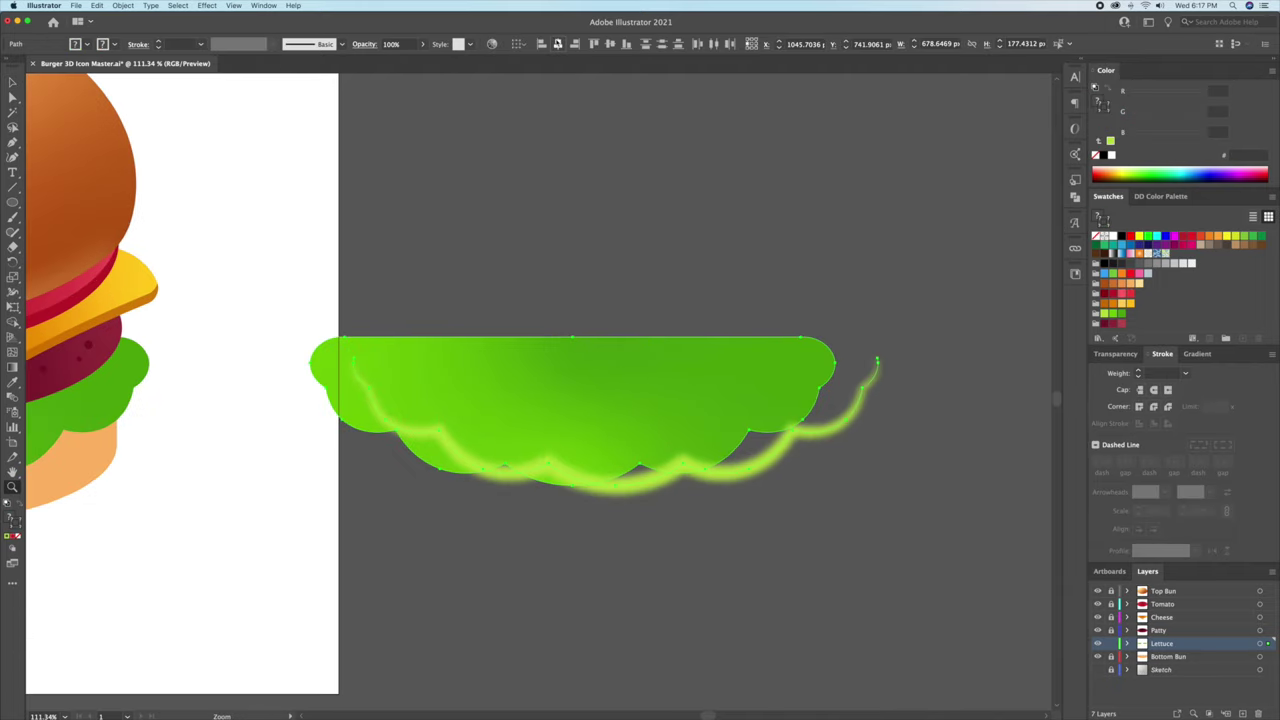
{"action": "left_click", "coordinate": [559, 44]}
{"action": "left_click", "coordinate": [607, 213]}
Bring the lettuce duplicate to the front and use it as a clipping mask for the blurred scalloped line.
{"action": "right_click", "coordinate": [643, 358]}
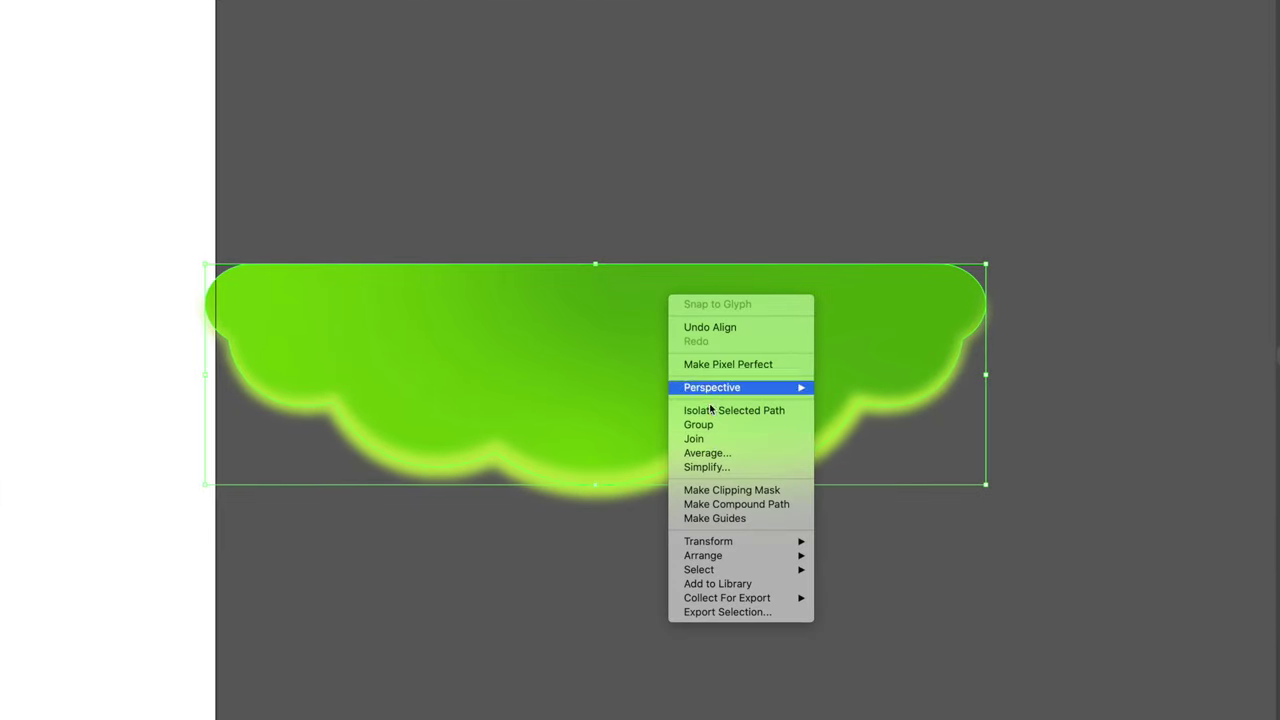
{"action": "mouse_move", "coordinate": [720, 534]}
{"action": "left_click", "coordinate": [862, 555]}
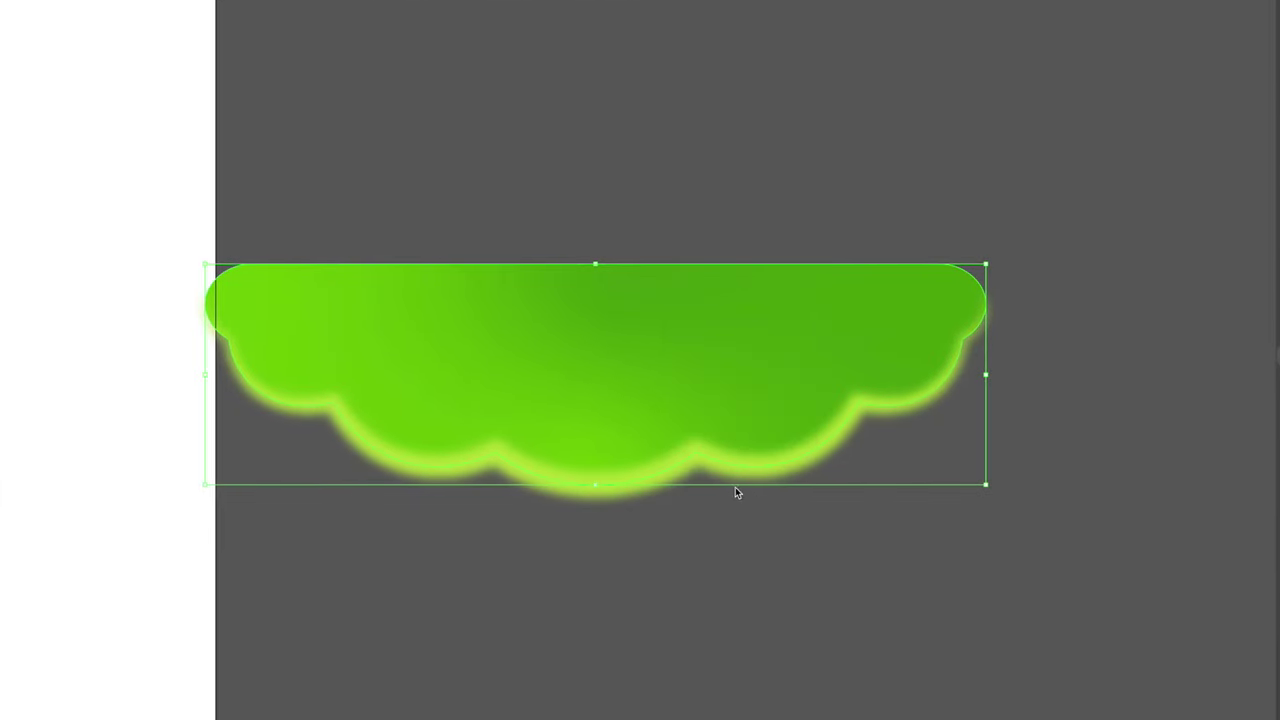
{"action": "left_click", "coordinate": [750, 544]}
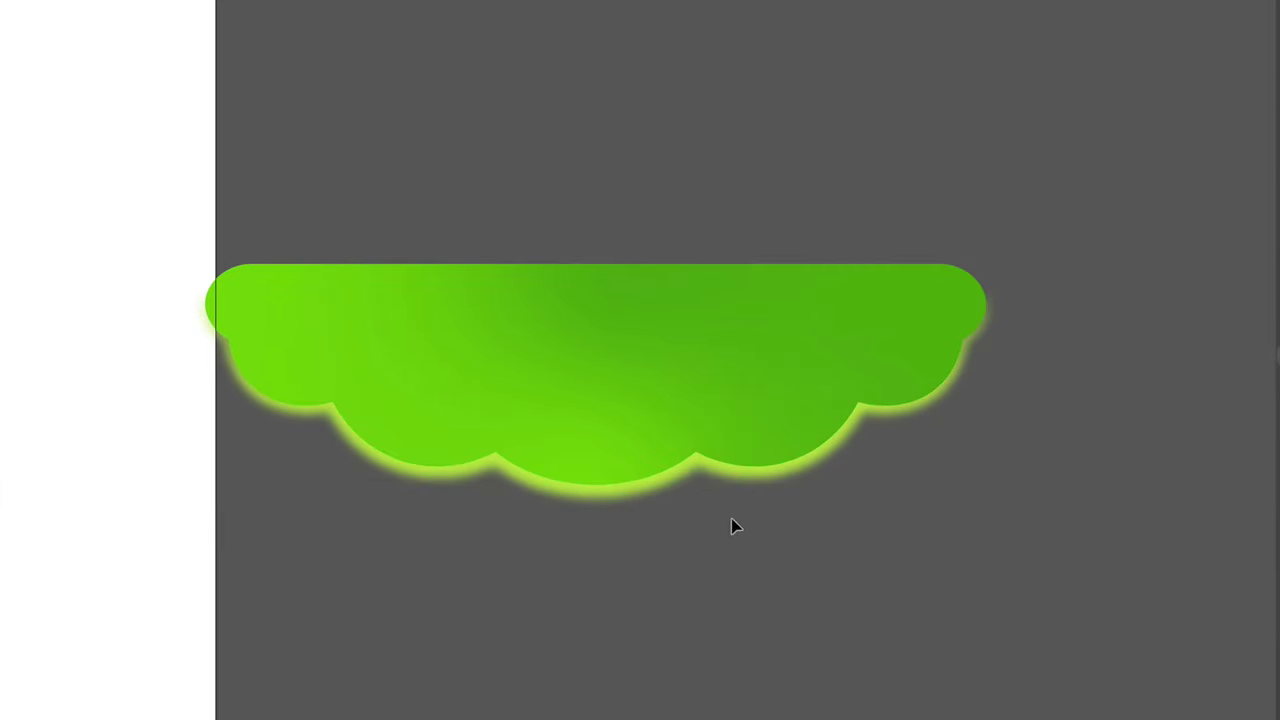
{"action": "left_click", "coordinate": [555, 325]}
{"action": "right_click", "coordinate": [551, 326]}
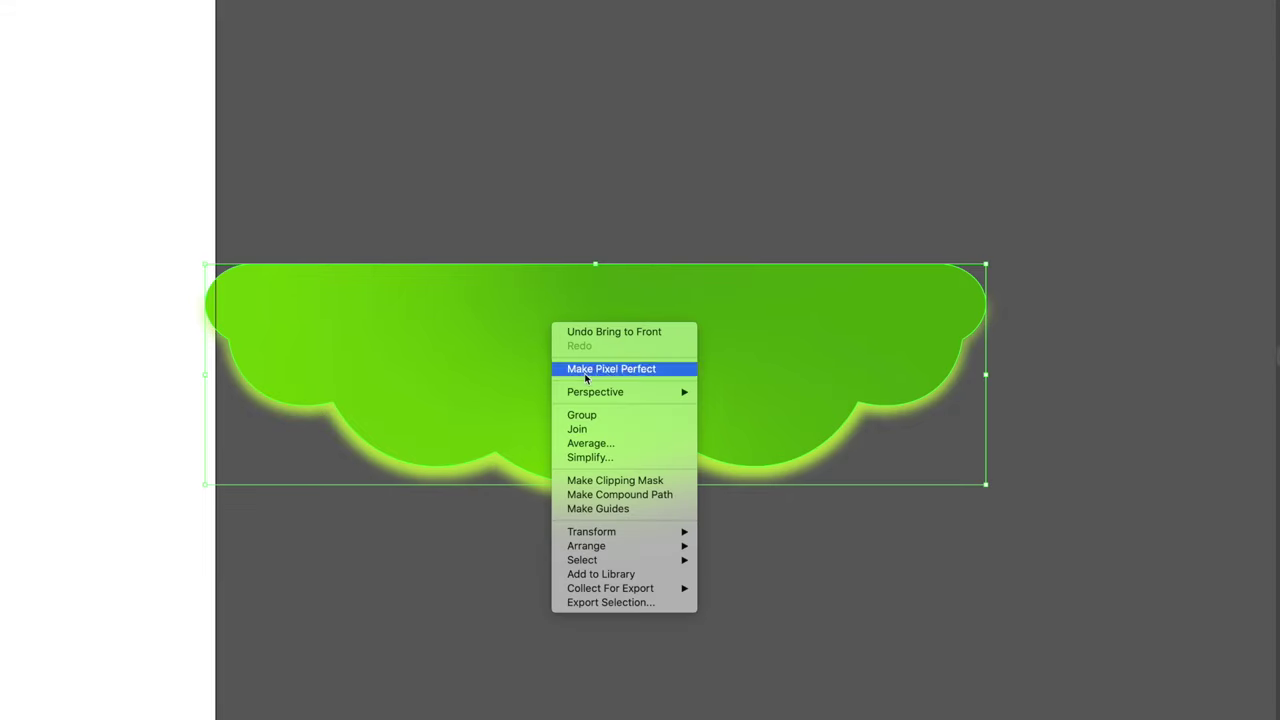
{"action": "left_click", "coordinate": [618, 480]}
{"action": "left_click", "coordinate": [574, 596]}
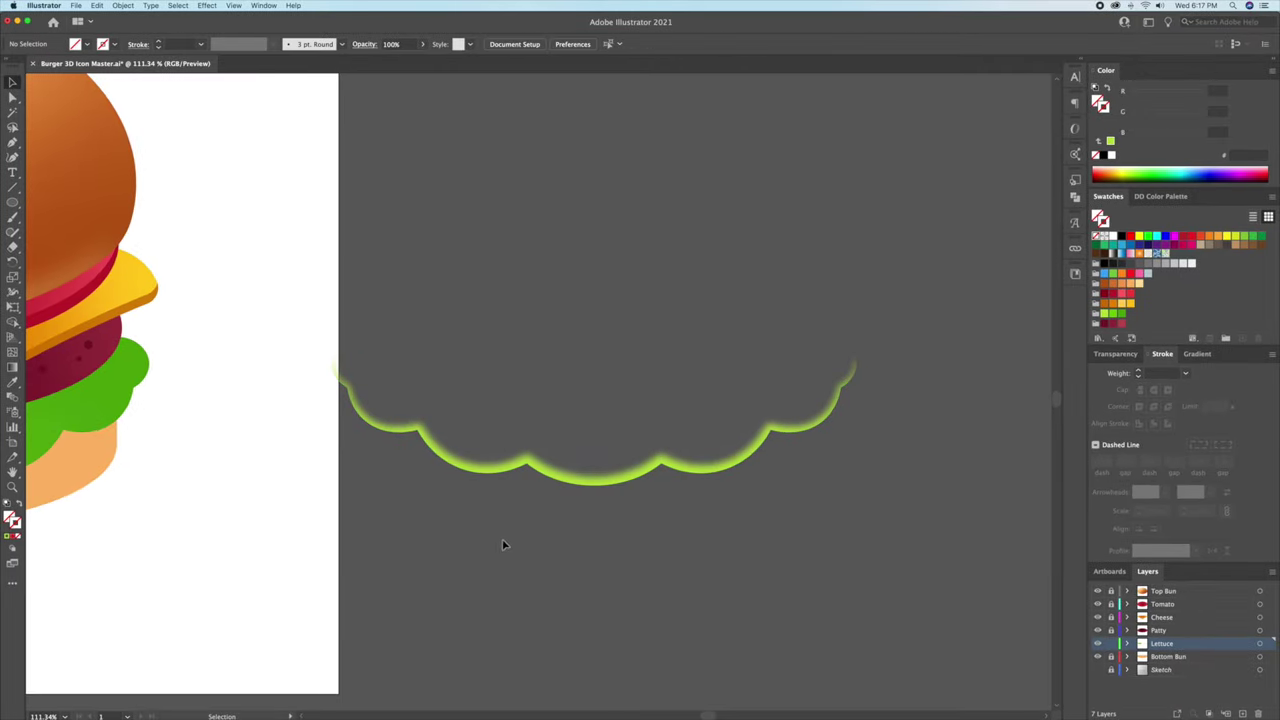
Move the clipped blurred highlight back onto the lower edge of the burger's lettuce.
{"action": "left_click_drag", "start_coordinate": [437, 554], "coordinate": [955, 545]}
{"action": "left_click_drag", "start_coordinate": [834, 523], "coordinate": [975, 480]}
{"action": "left_click", "coordinate": [975, 480]}
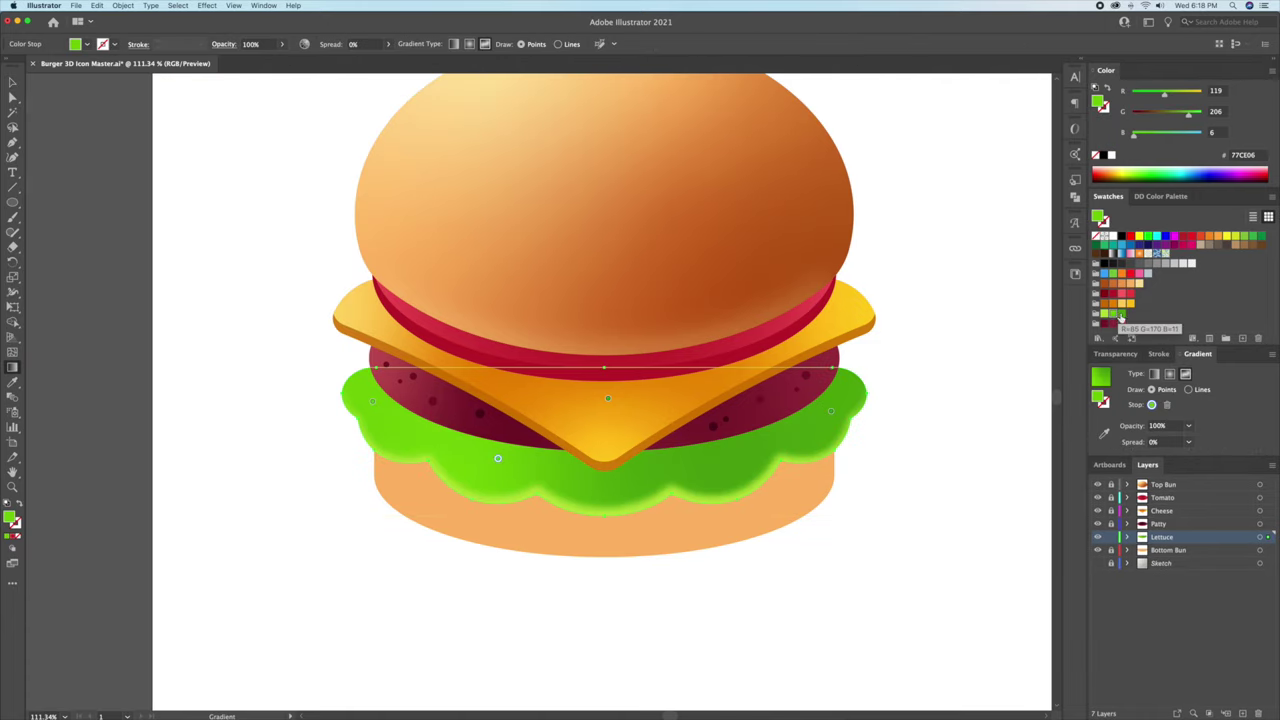
Recolor the lettuce gradient point left of centre to green 55AA0B and darken the right point to 4B9107.
{"action": "left_click", "coordinate": [1120, 316]}
{"action": "double_click", "coordinate": [9, 517]}
{"action": "left_click", "coordinate": [984, 258]}
{"action": "left_click", "coordinate": [1132, 192]}
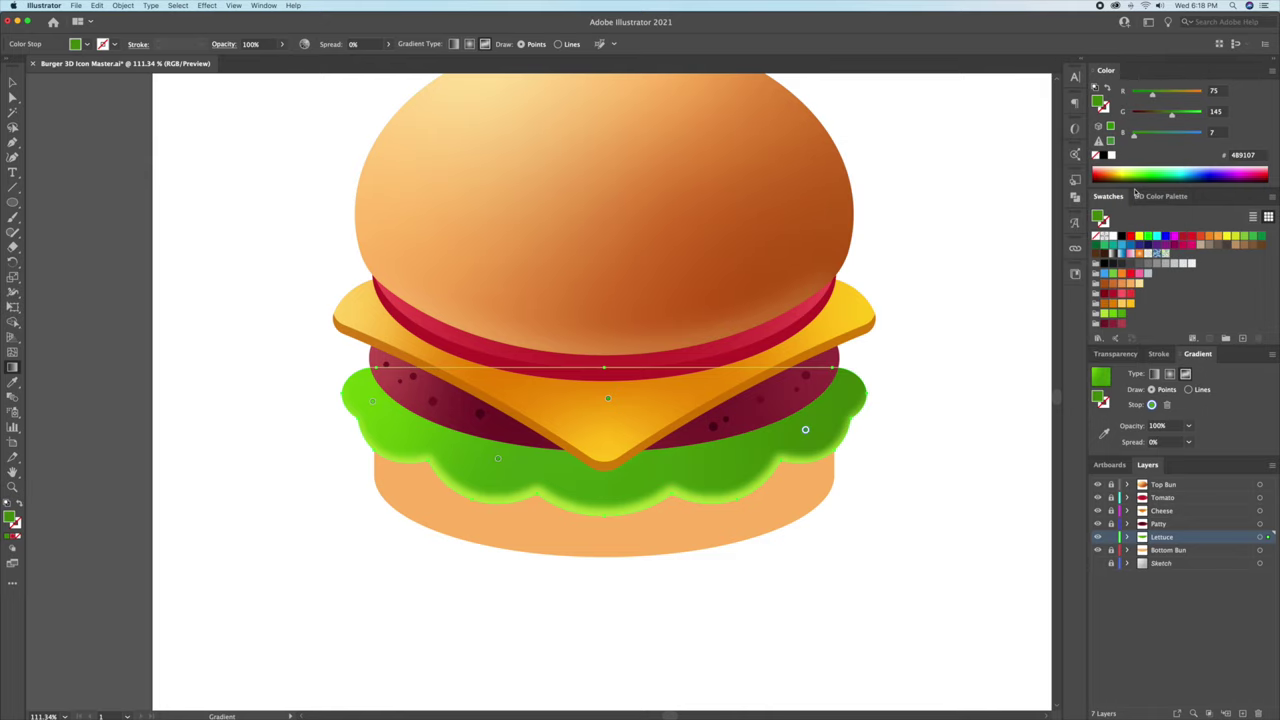
{"action": "left_click", "coordinate": [12, 82]}
{"action": "left_click", "coordinate": [428, 471]}
{"action": "key", "text": "z"}
{"action": "left_click_drag", "start_coordinate": [660, 543], "coordinate": [572, 563]}
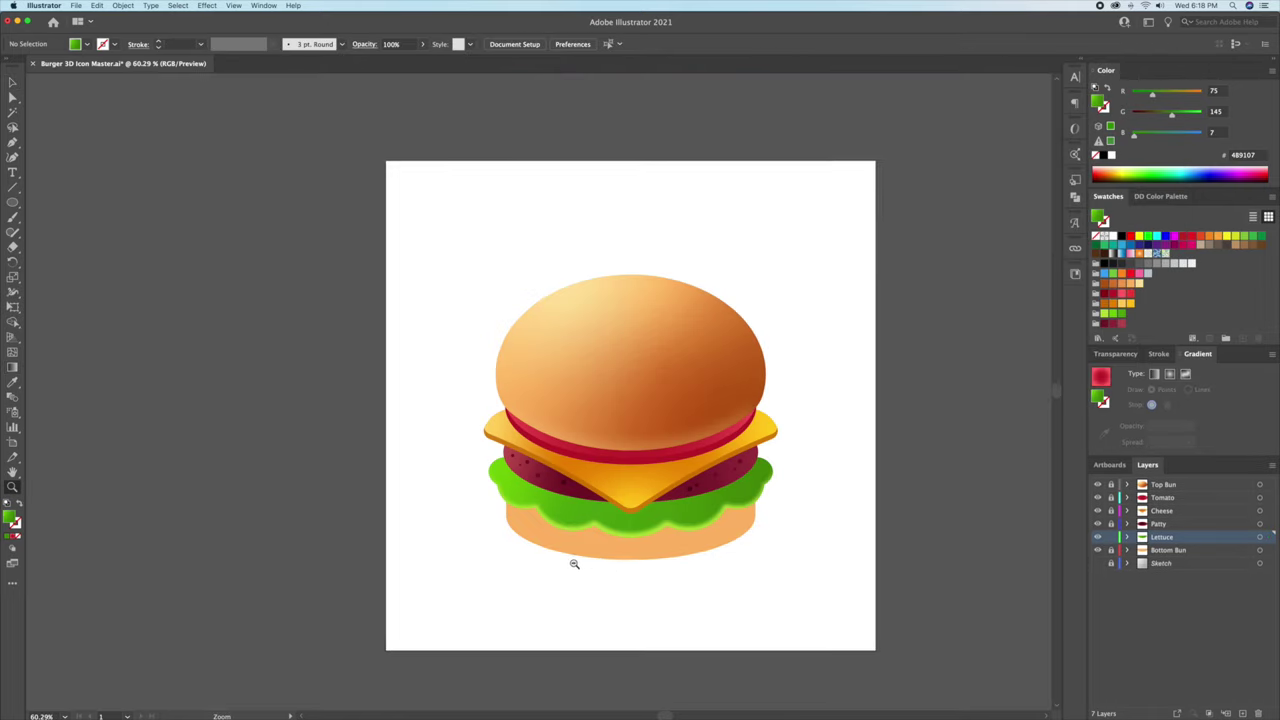
Add freeform gradient points to the lettuce just below the patty, recolor the left one with a green swatch and reposition it.
{"action": "left_click_drag", "start_coordinate": [594, 508], "coordinate": [675, 503]}
{"action": "left_click", "coordinate": [703, 469]}
{"action": "key", "text": "g"}
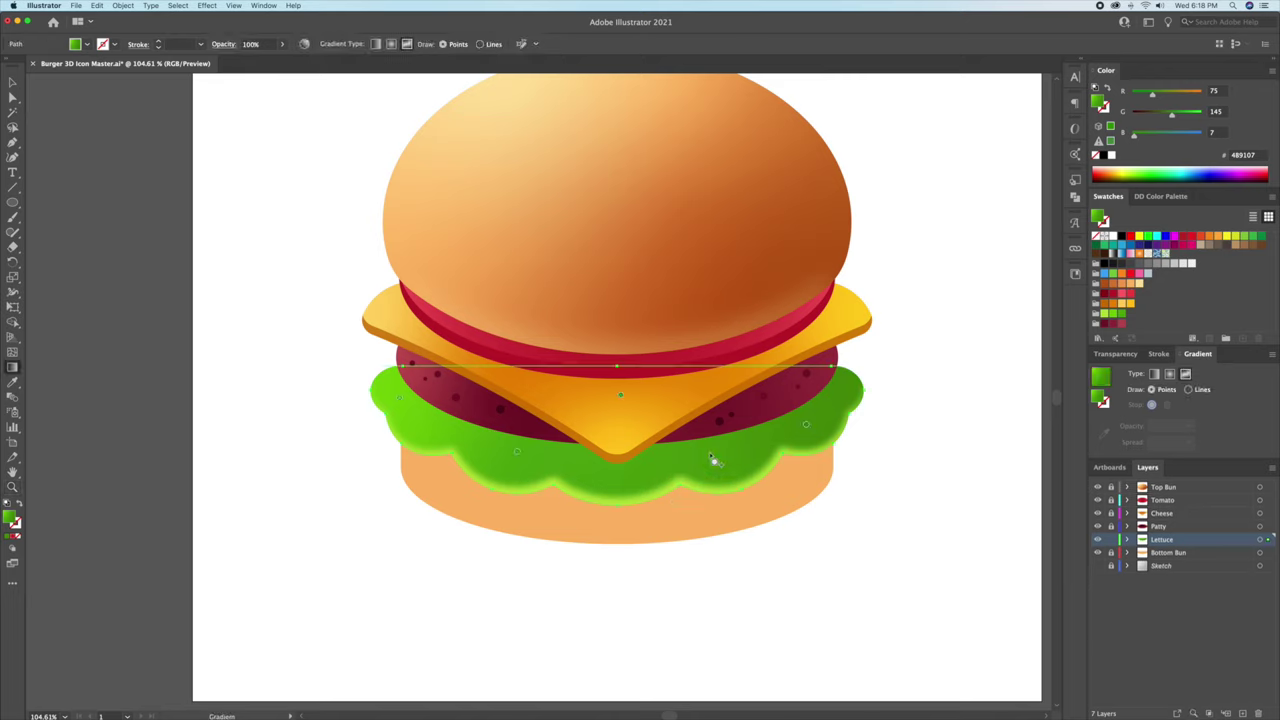
{"action": "left_click", "coordinate": [698, 443]}
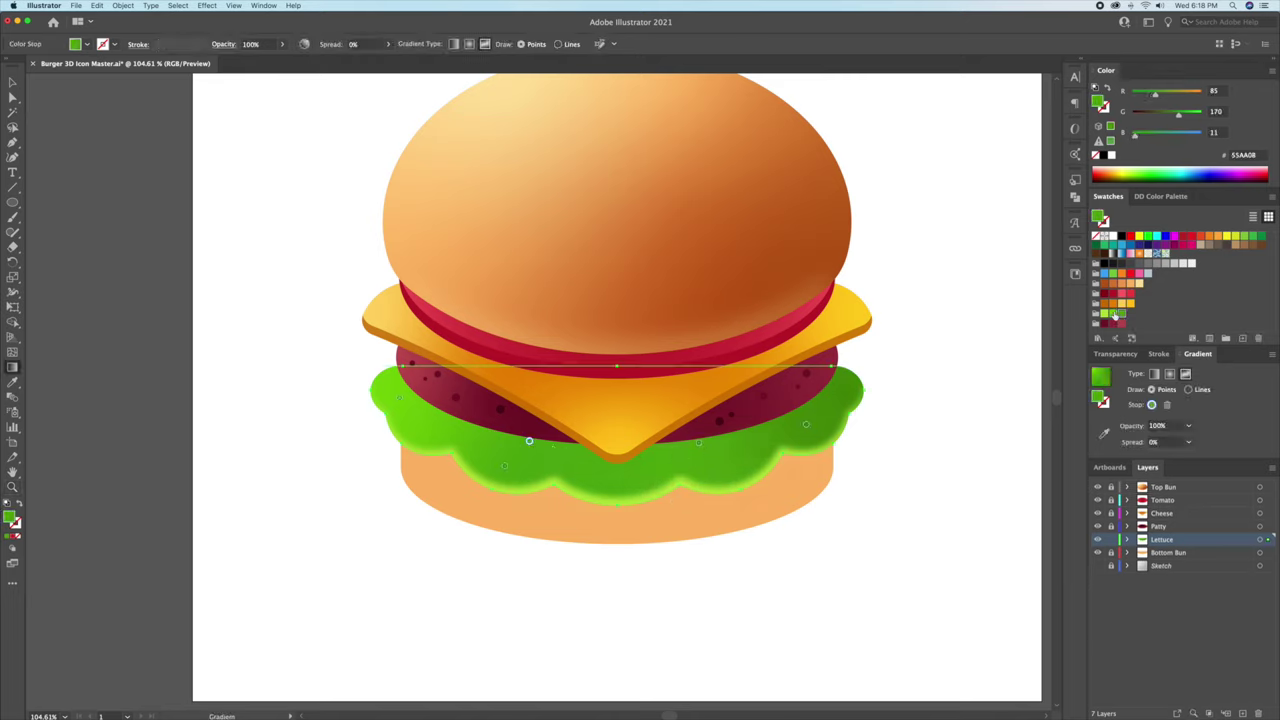
{"action": "left_click", "coordinate": [1117, 316]}
{"action": "left_click_drag", "start_coordinate": [529, 441], "coordinate": [515, 468]}
{"action": "left_click", "coordinate": [12, 83]}
{"action": "left_click", "coordinate": [200, 145]}
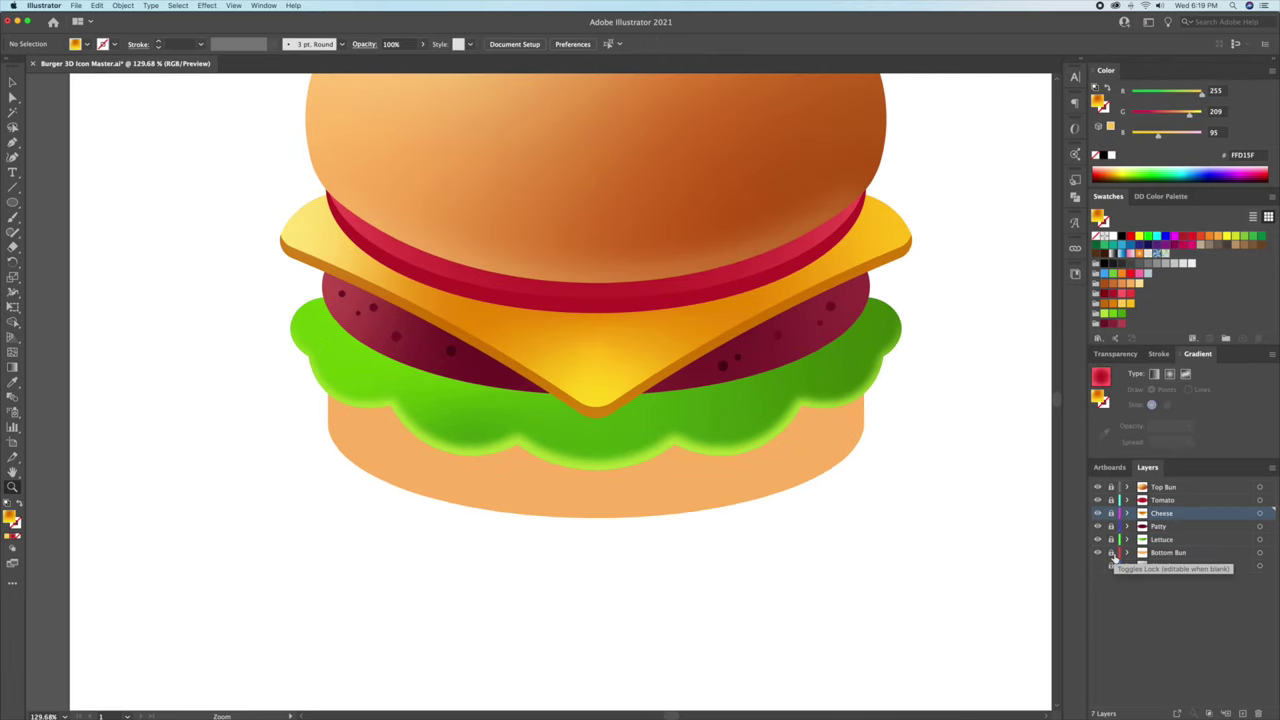
Copy the top bun's freeform gradient onto the bottom bun with the Eyedropper.
{"action": "key", "text": "v"}
{"action": "left_click", "coordinate": [654, 496]}
{"action": "scroll", "coordinate": [534, 216], "scroll_direction": "up", "scroll_amount": 3}
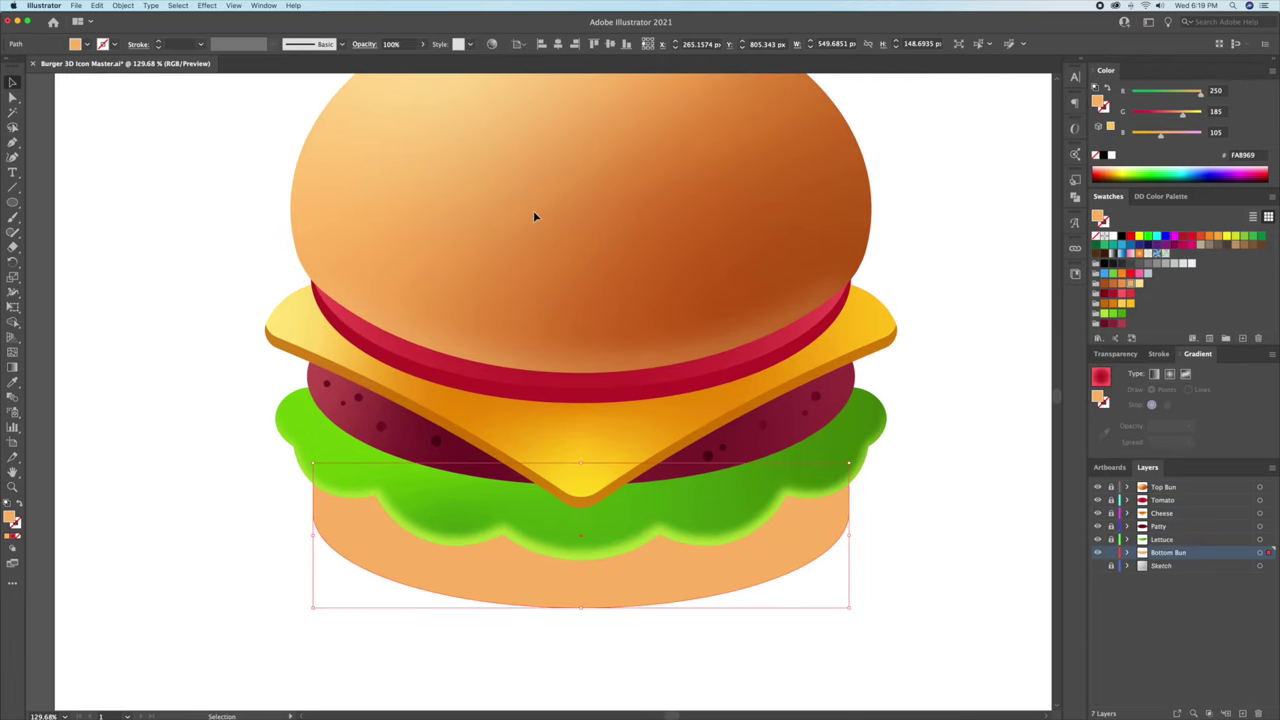
{"action": "key", "text": "i"}
{"action": "left_click", "coordinate": [543, 206]}
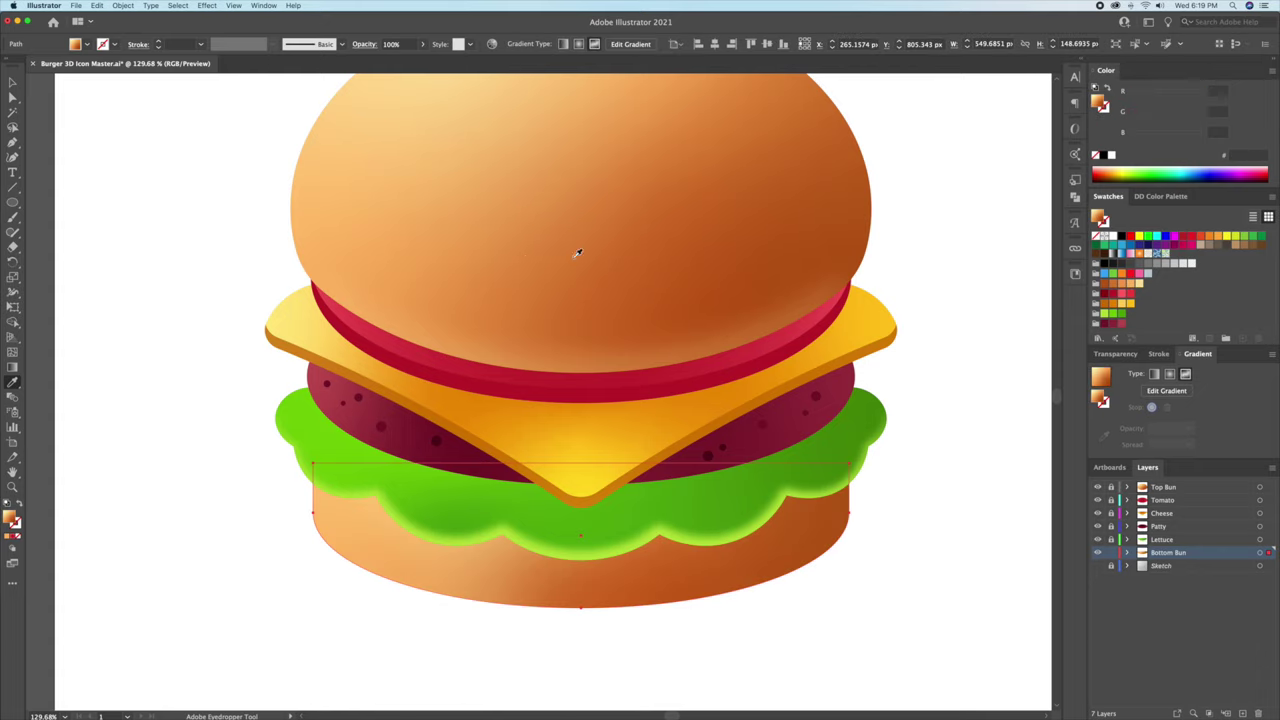
Reposition the bottom bun's gradient points: far right slightly up, lower middle slightly down, and left point up toward the lettuce.
{"action": "key", "text": "g"}
{"action": "scroll", "coordinate": [657, 529], "scroll_direction": "down", "scroll_amount": 1}
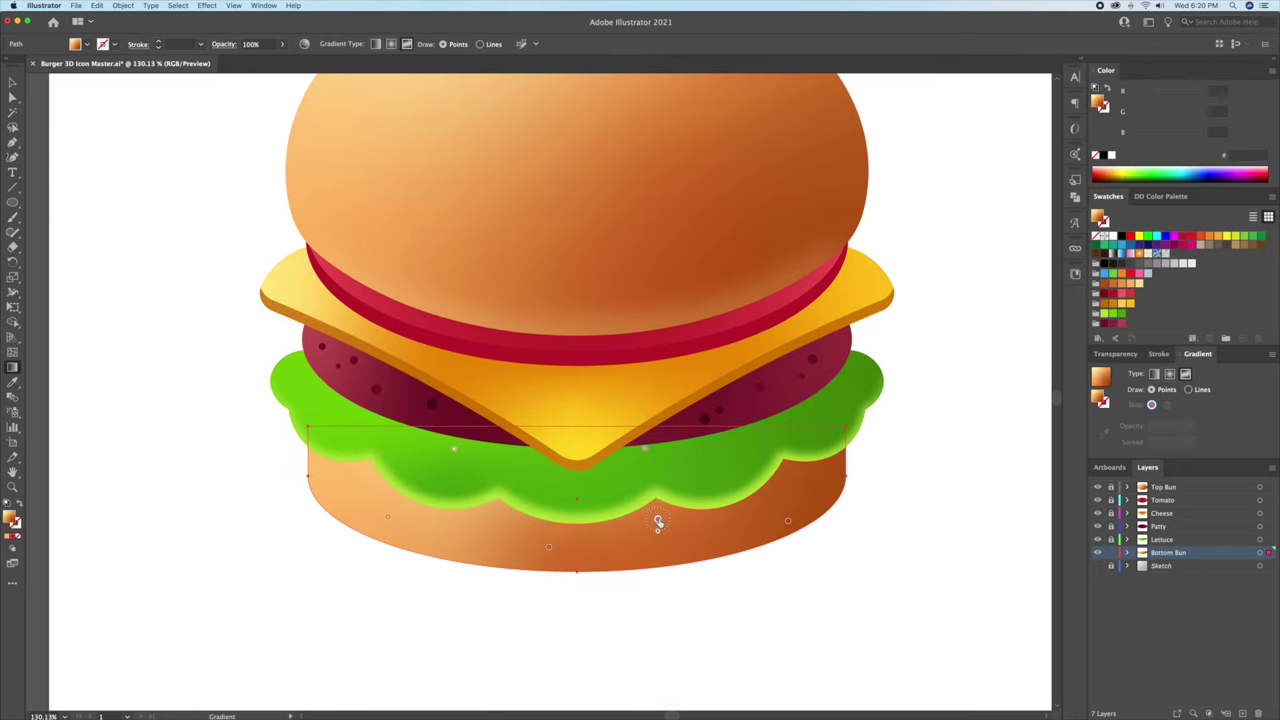
{"action": "left_click", "coordinate": [790, 522]}
{"action": "left_click_drag", "start_coordinate": [553, 546], "coordinate": [560, 557]}
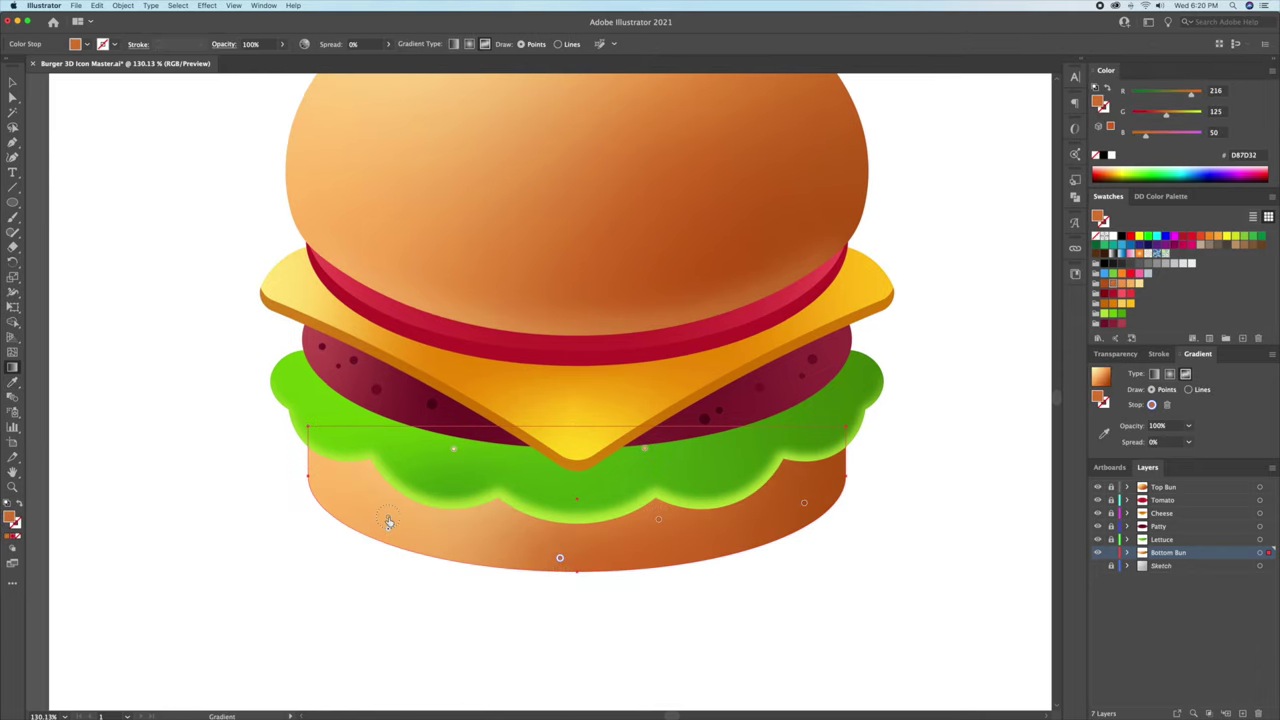
{"action": "left_click_drag", "start_coordinate": [388, 518], "coordinate": [427, 481]}
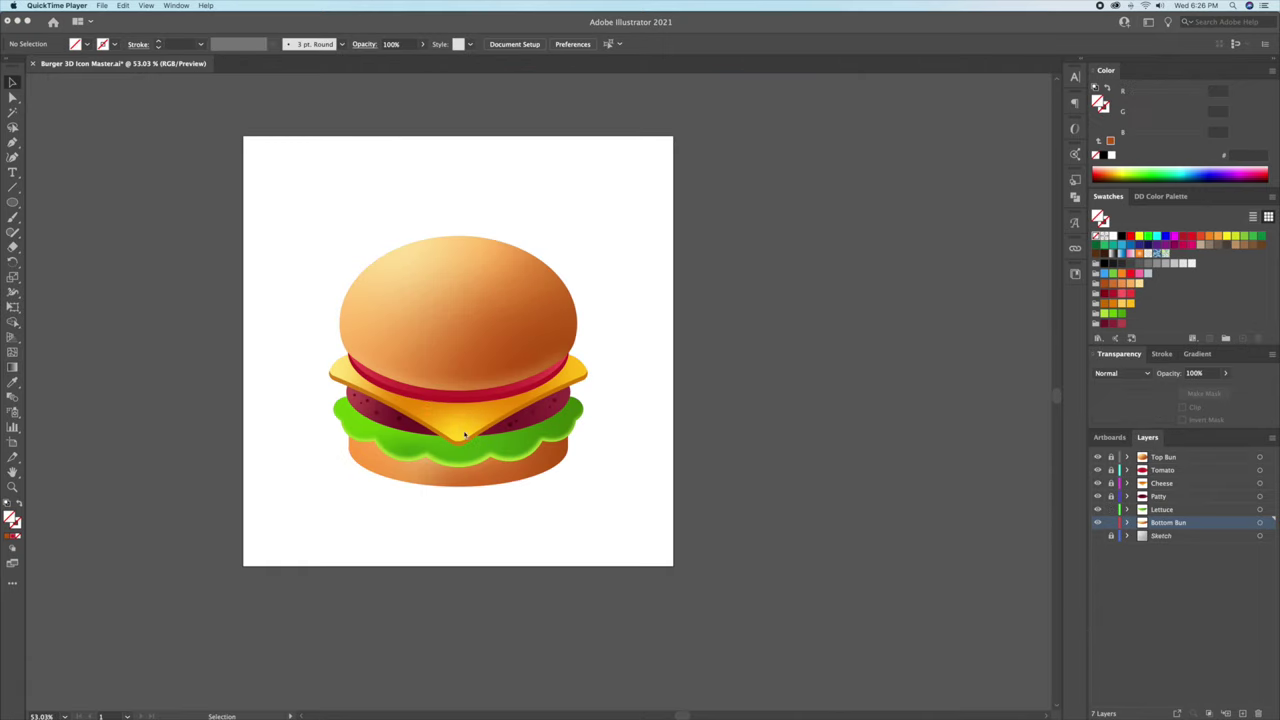
Duplicate the lettuce and bottom bun shapes together to the empty area right of the burger.
{"action": "left_click", "coordinate": [372, 350]}
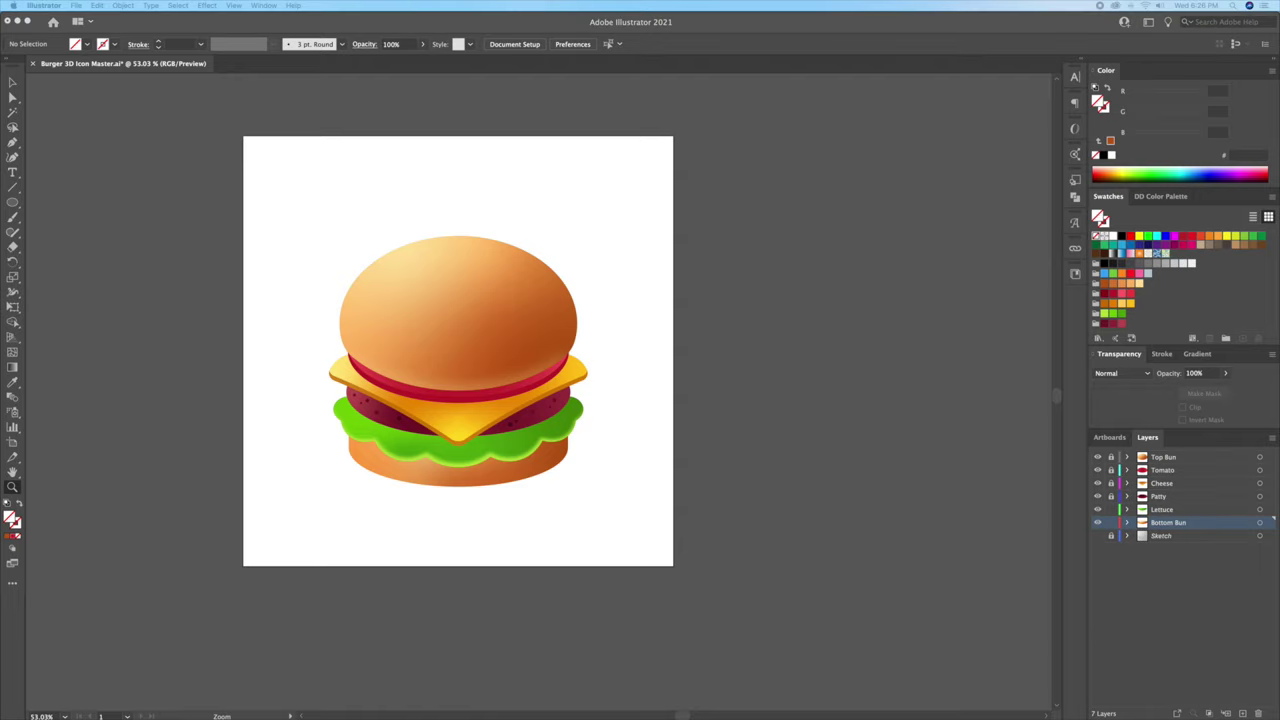
{"action": "left_click", "coordinate": [651, 592]}
{"action": "left_click_drag", "start_coordinate": [337, 344], "coordinate": [460, 332]}
{"action": "key", "text": "space"}
{"action": "left_click_drag", "start_coordinate": [460, 332], "coordinate": [482, 323]}
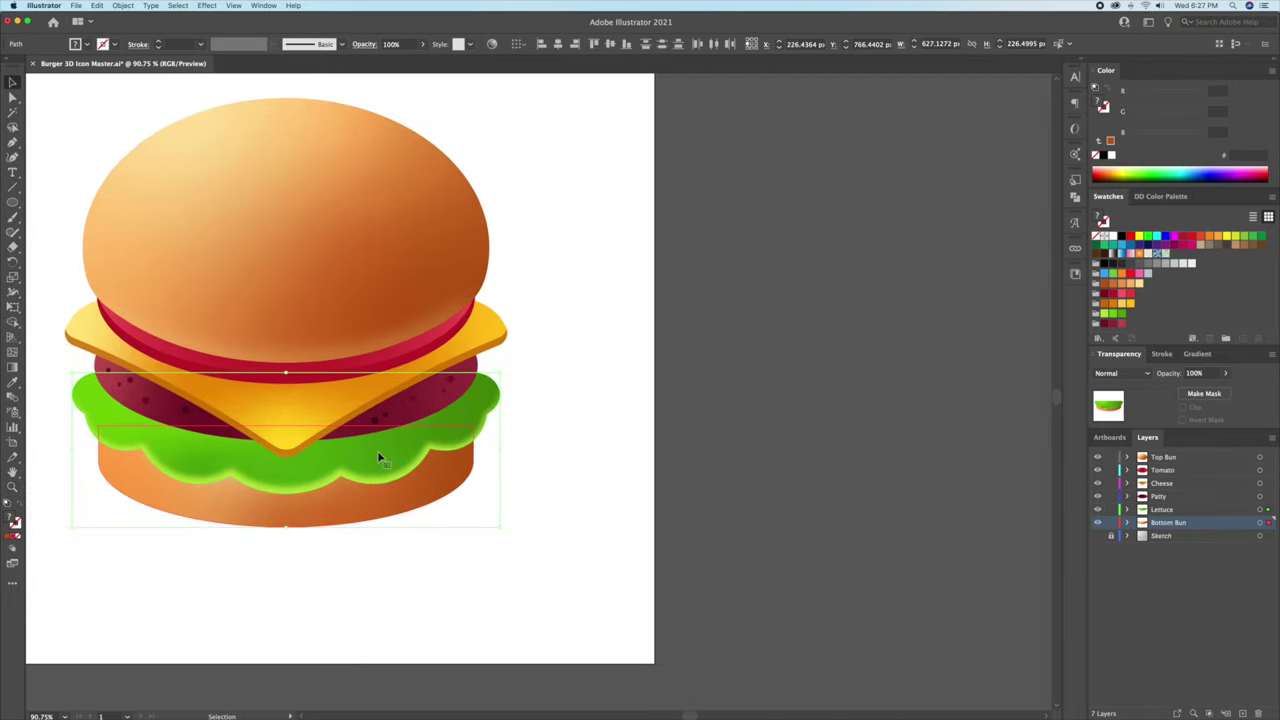
{"action": "left_click_drag", "start_coordinate": [363, 460], "coordinate": [917, 459]}
{"action": "key", "text": "space"}
{"action": "left_click_drag", "start_coordinate": [870, 550], "coordinate": [598, 555]}
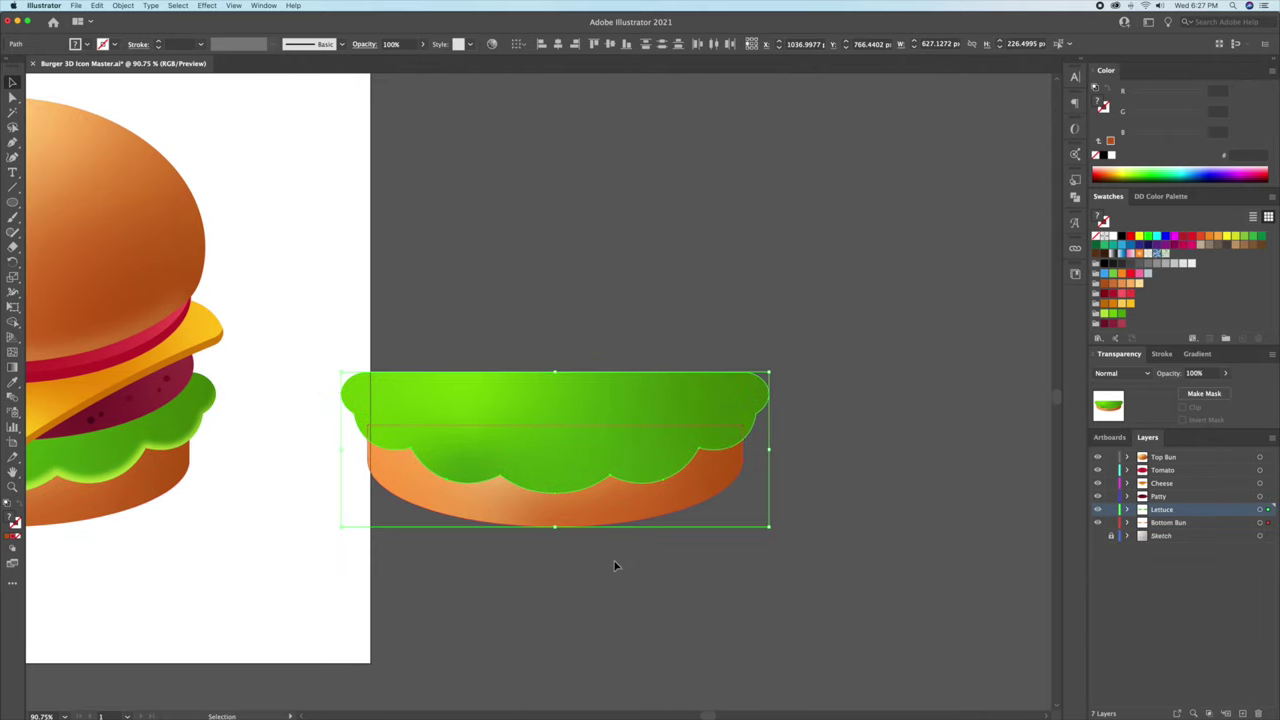
Move the duplicated lettuce shape from the Lettuce layer into the Bottom Bun layer.
{"action": "left_click", "coordinate": [614, 563]}
{"action": "key", "text": "space"}
{"action": "left_click_drag", "start_coordinate": [662, 360], "coordinate": [745, 338]}
{"action": "left_click", "coordinate": [694, 373]}
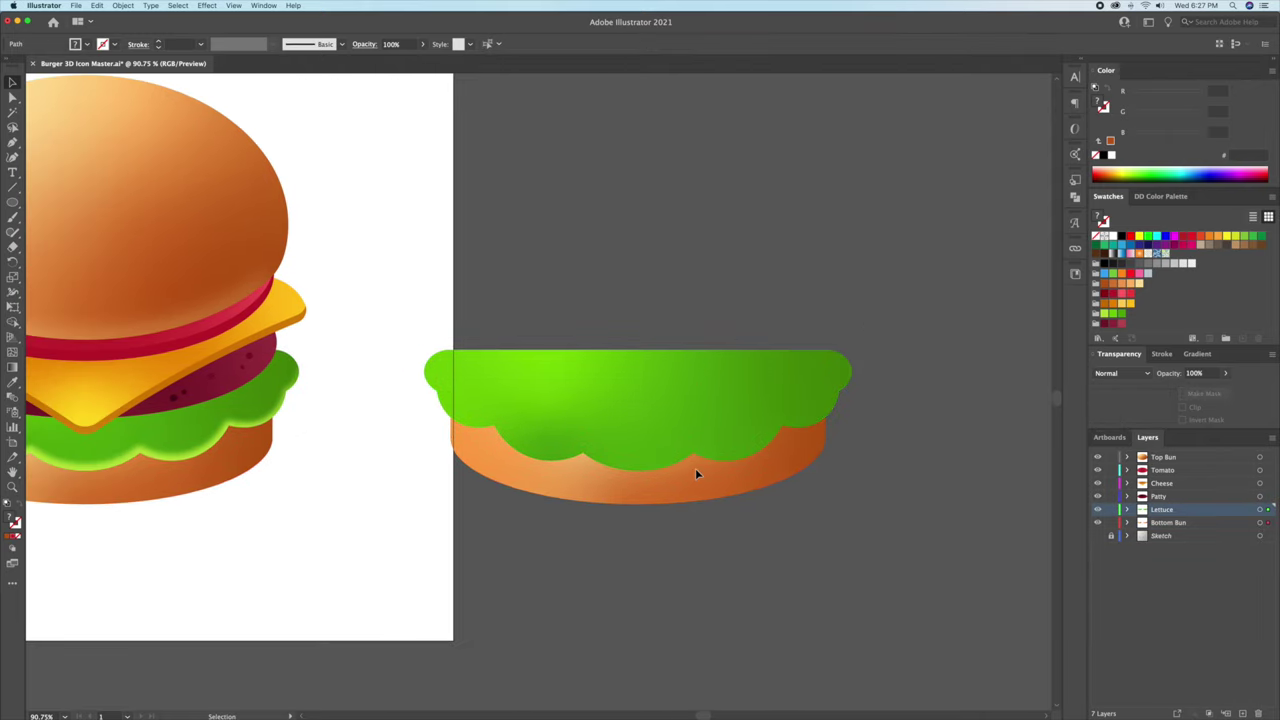
{"action": "left_click", "coordinate": [696, 469], "text": "shift"}
{"action": "left_click", "coordinate": [800, 377]}
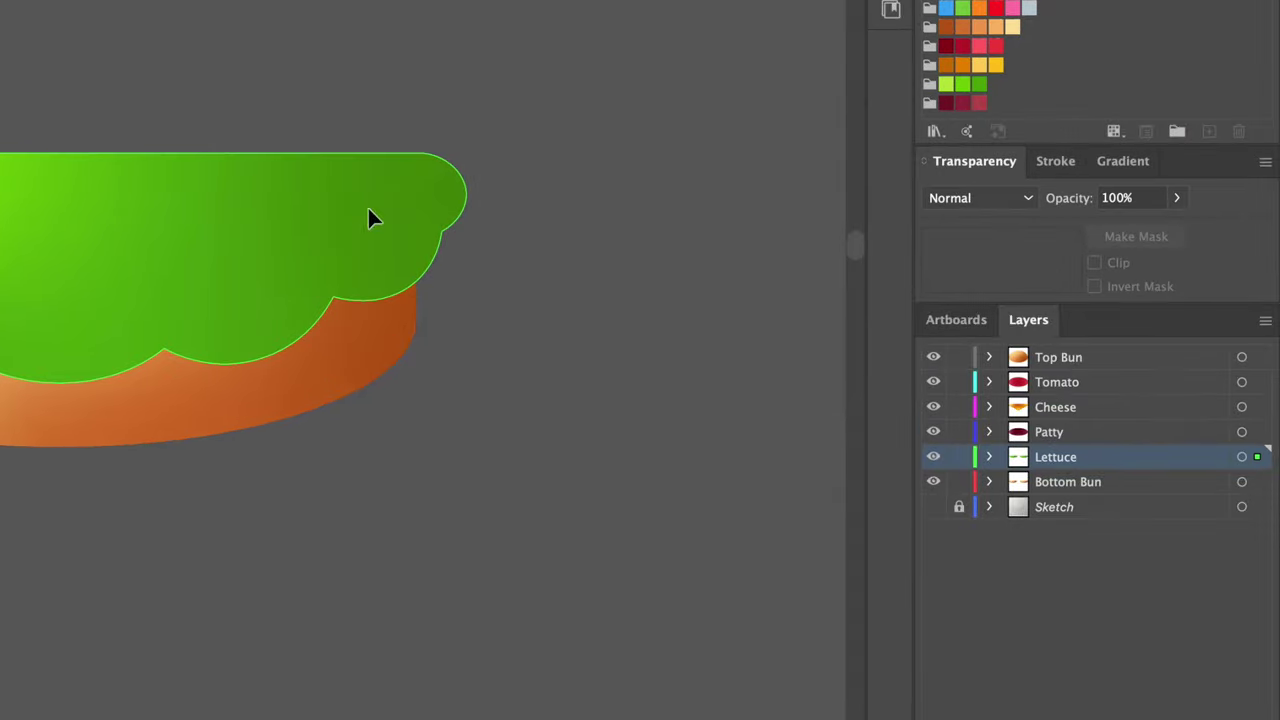
{"action": "left_click", "coordinate": [1257, 458]}
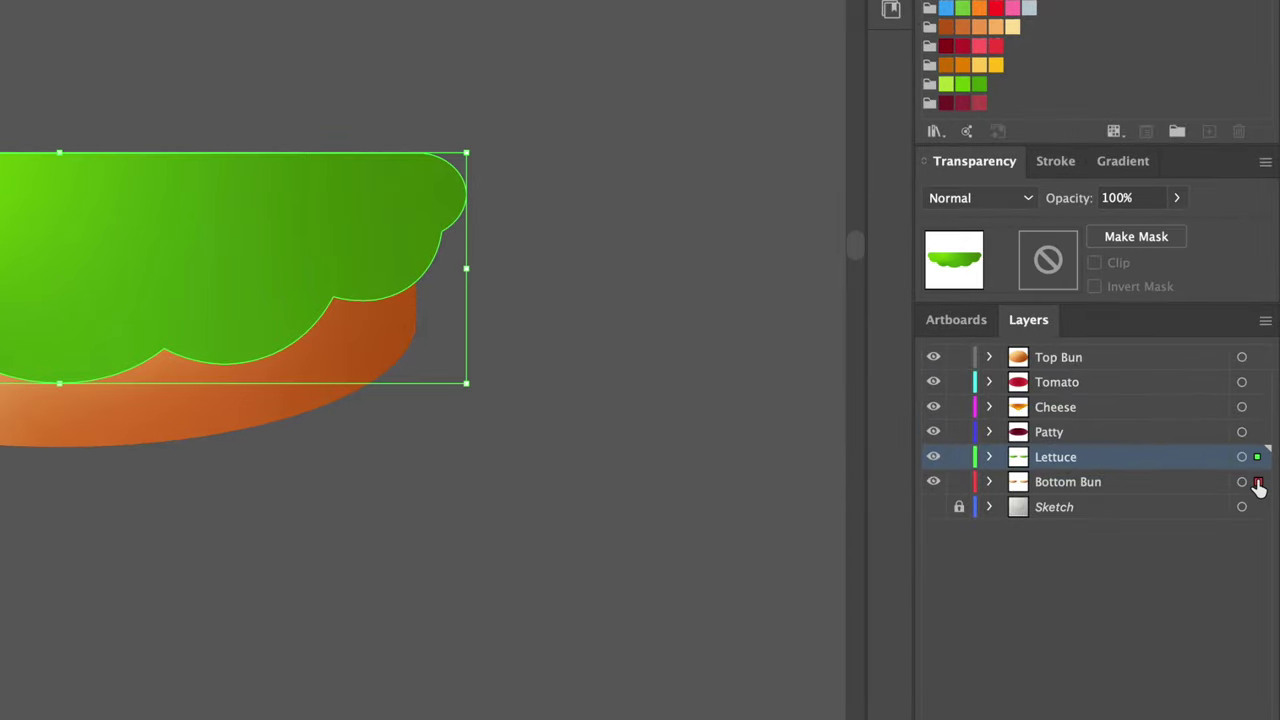
{"action": "left_click_drag", "start_coordinate": [1258, 487], "coordinate": [1258, 483]}
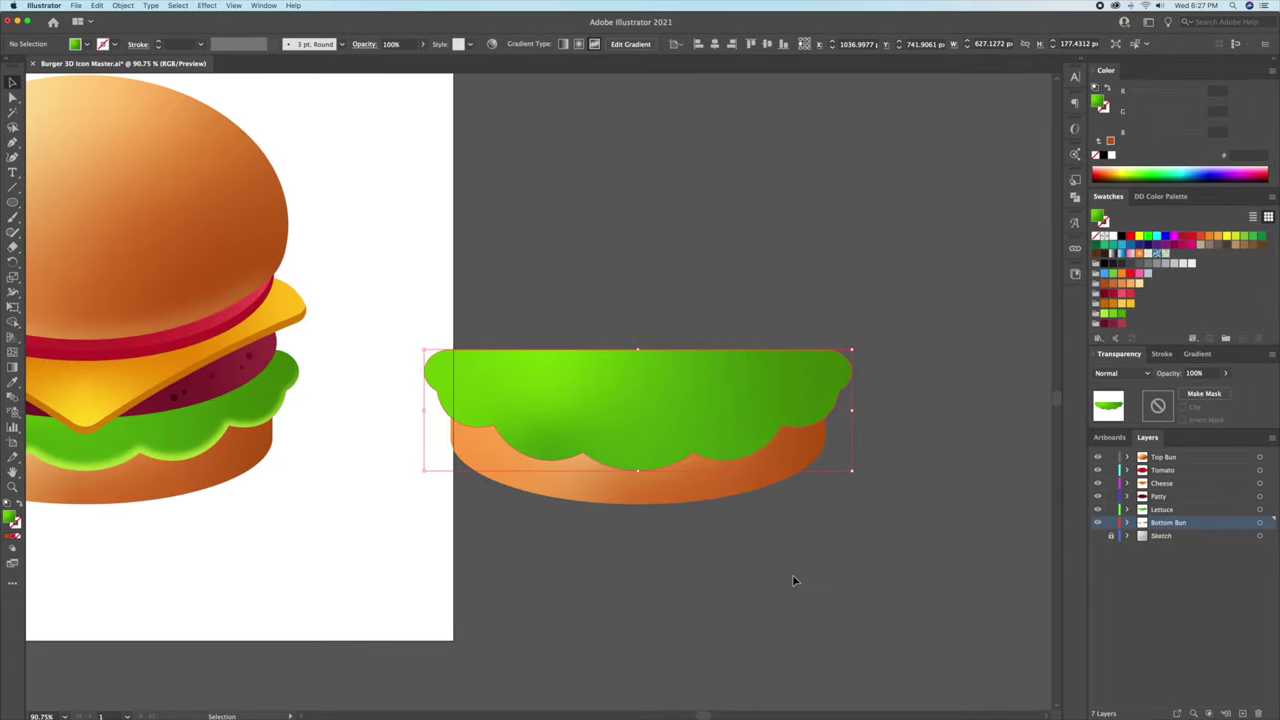
{"action": "left_click", "coordinate": [795, 580]}
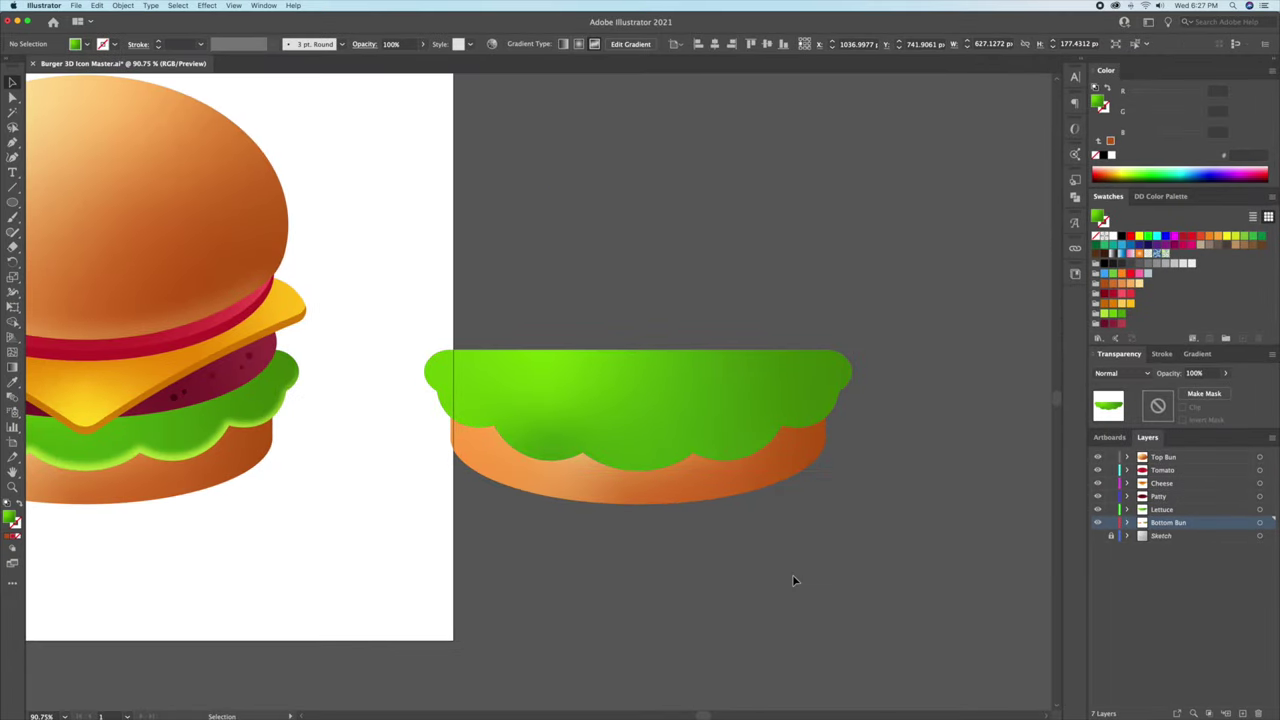
Start a Soft Light drop shadow at 60% opacity on the duplicated lettuce, with a 0 px X offset.
{"action": "scroll", "coordinate": [690, 525], "scroll_direction": "up", "scroll_amount": 1}
{"action": "left_click", "coordinate": [671, 512]}
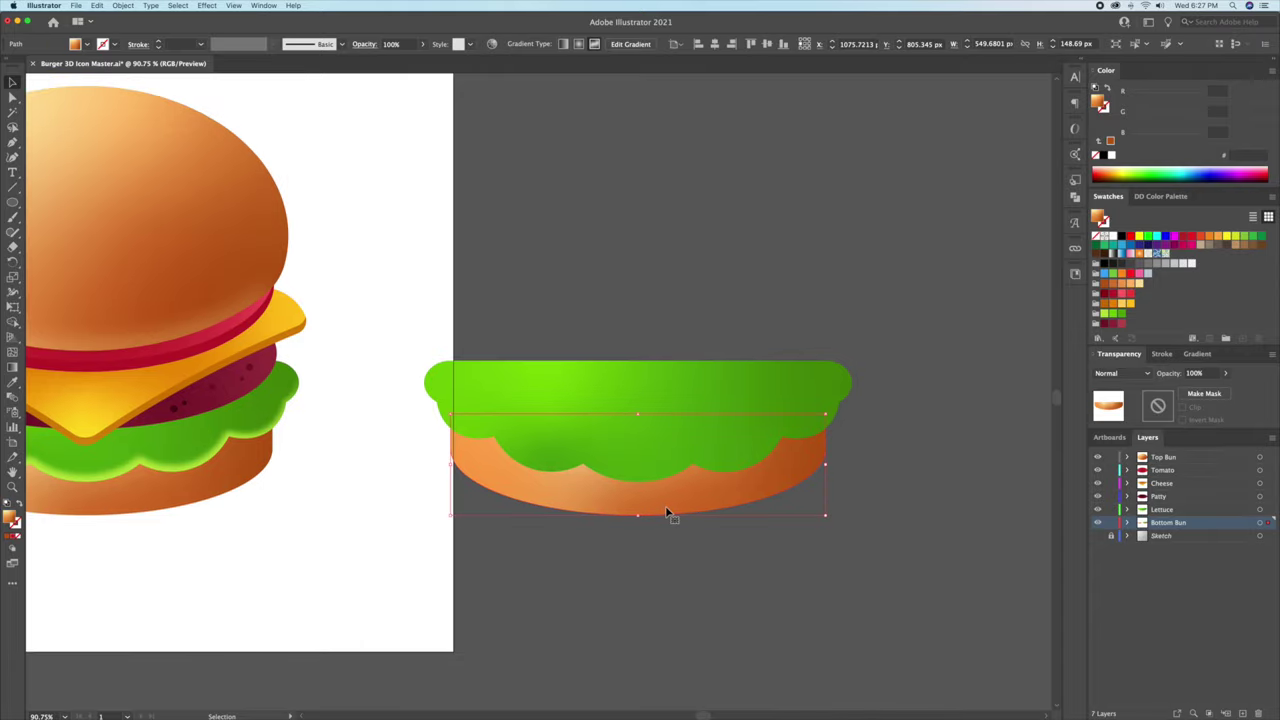
{"action": "left_click", "coordinate": [777, 365]}
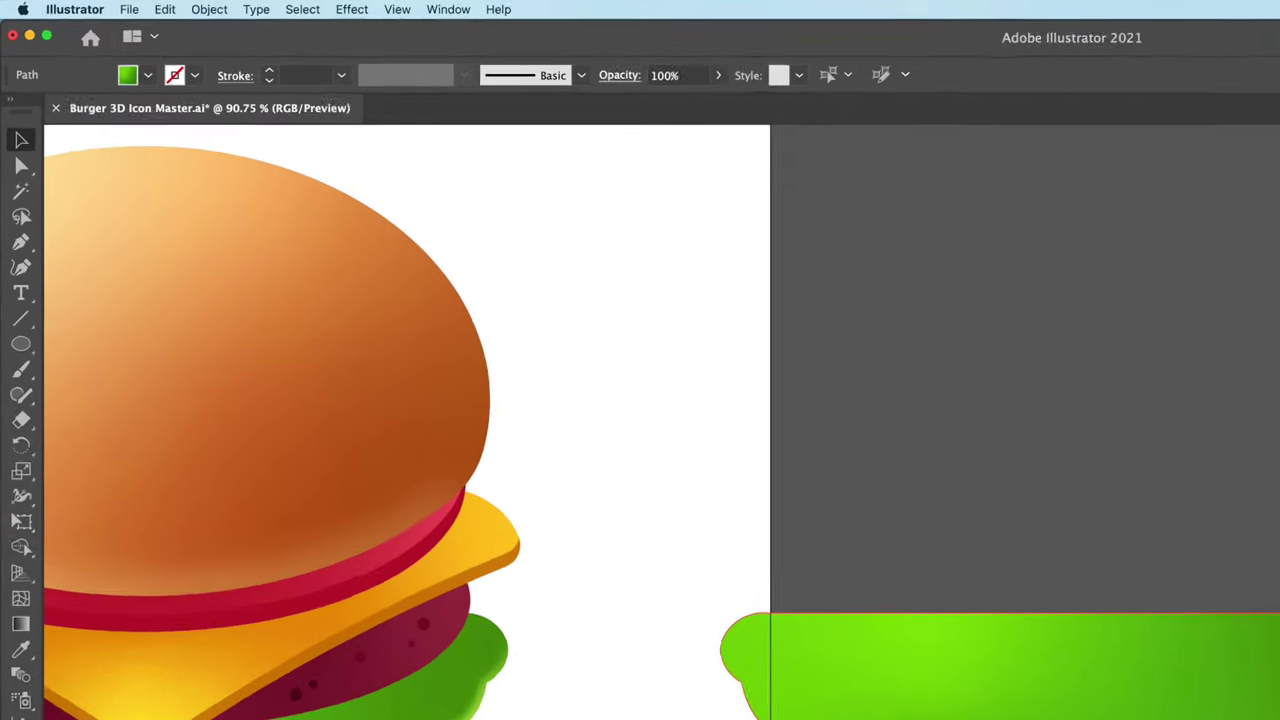
{"action": "left_click", "coordinate": [372, 10]}
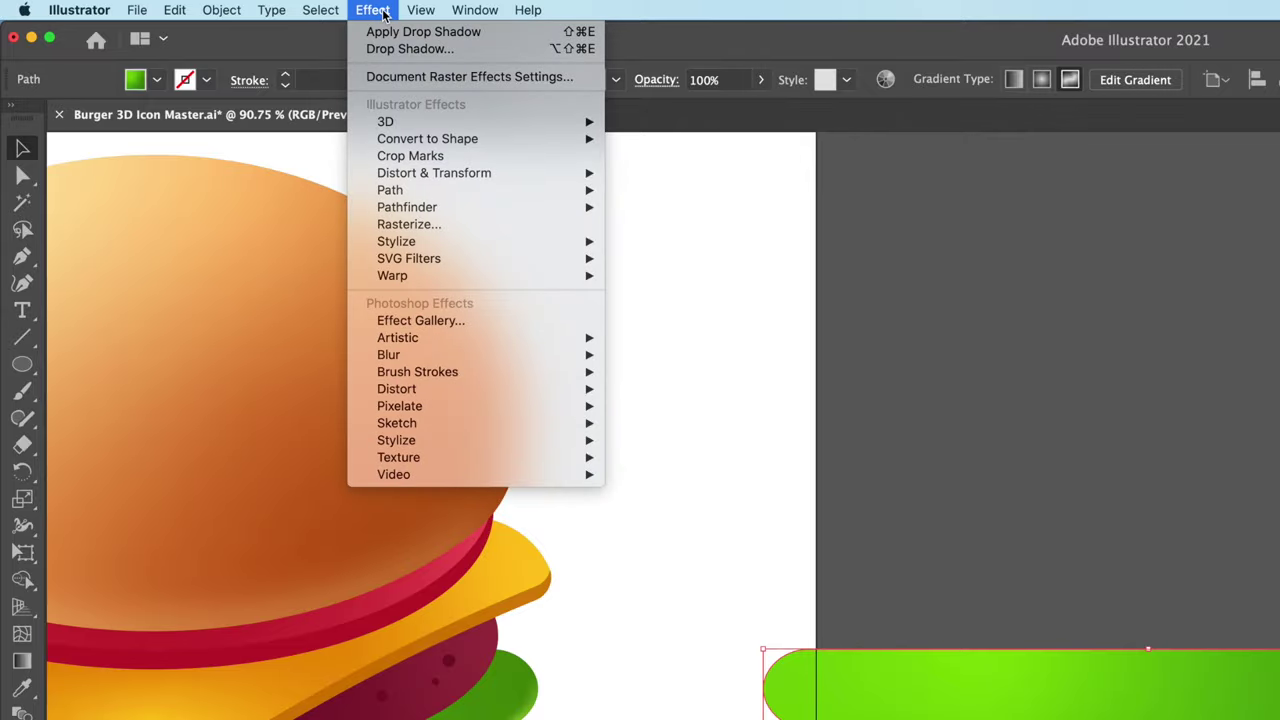
{"action": "left_click", "coordinate": [405, 48]}
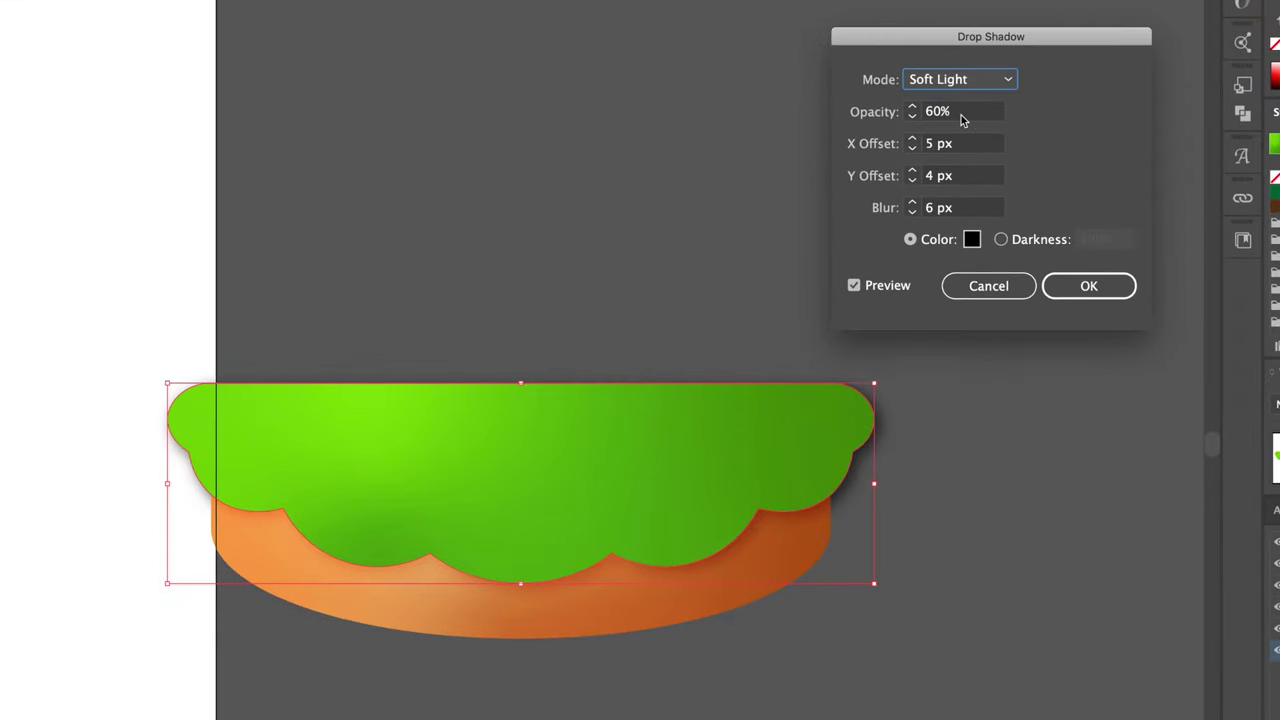
{"action": "left_click", "coordinate": [926, 210]}
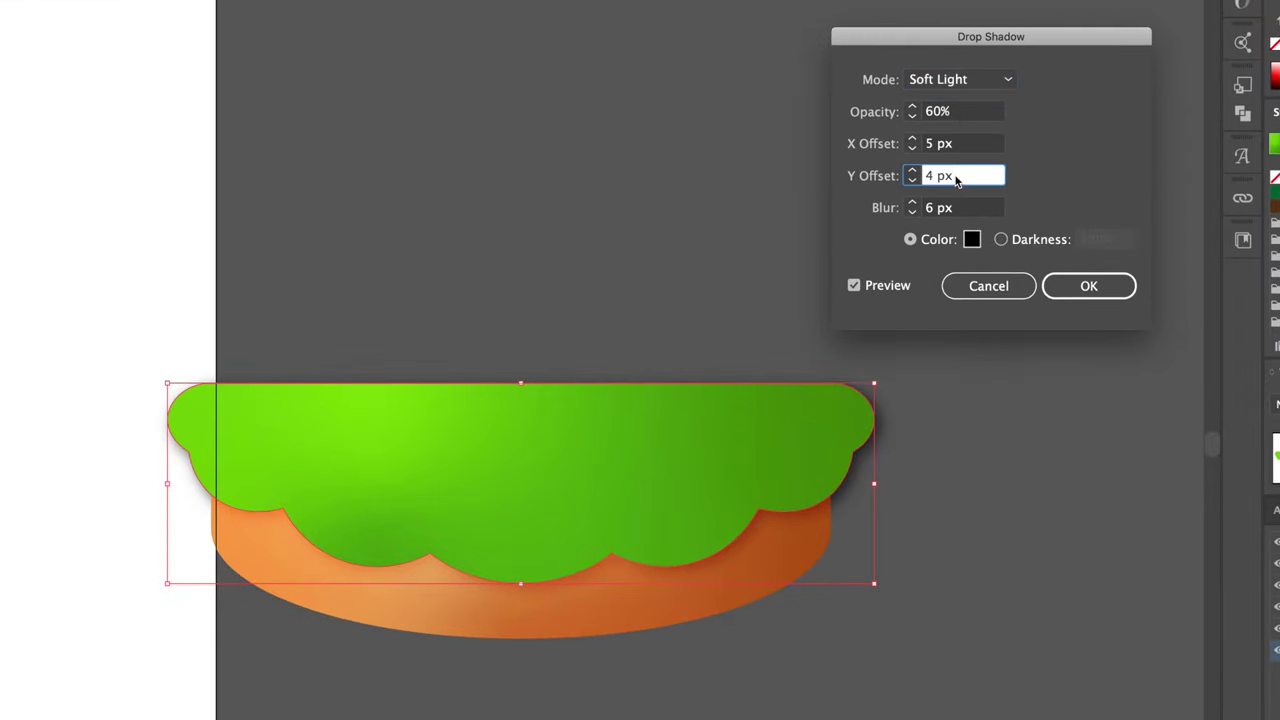
{"action": "left_click", "coordinate": [963, 147]}
{"action": "type", "text": "0"}
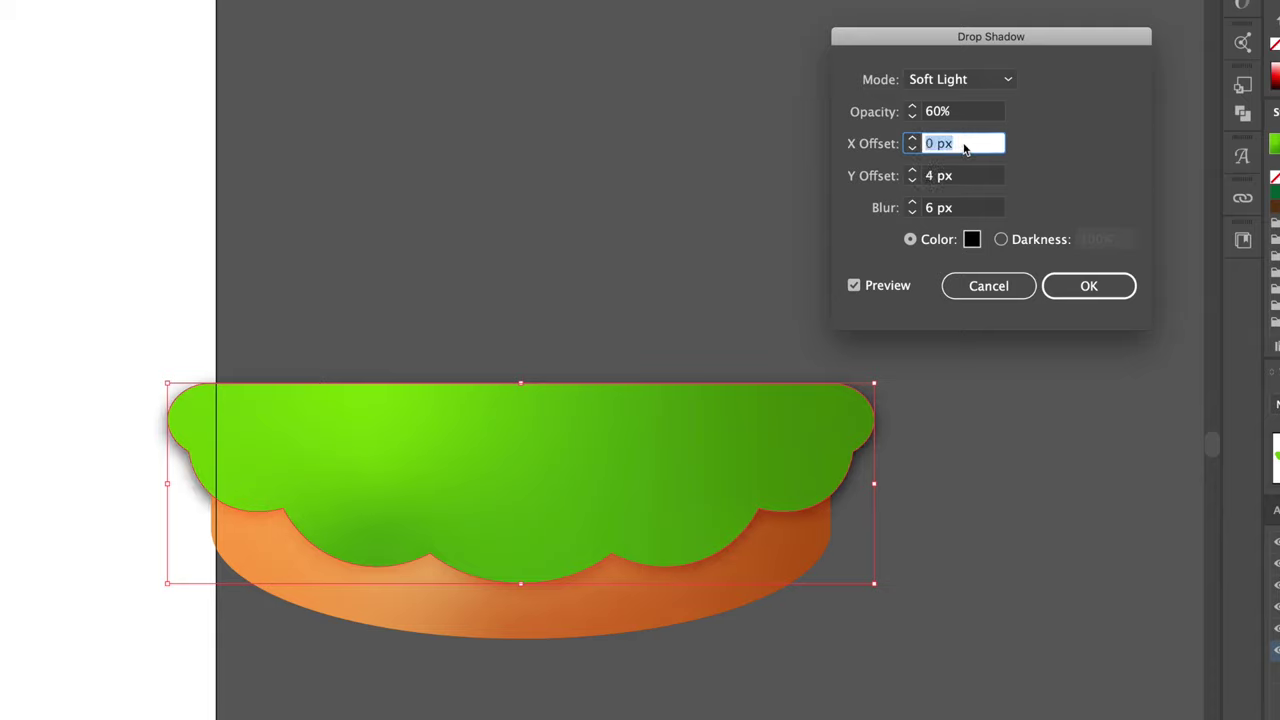
Set the lettuce shadow's Y offset to 15 px, keep the 6 px blur, and apply the effect.
{"action": "key", "text": "Tab"}
{"action": "type", "text": "20"}
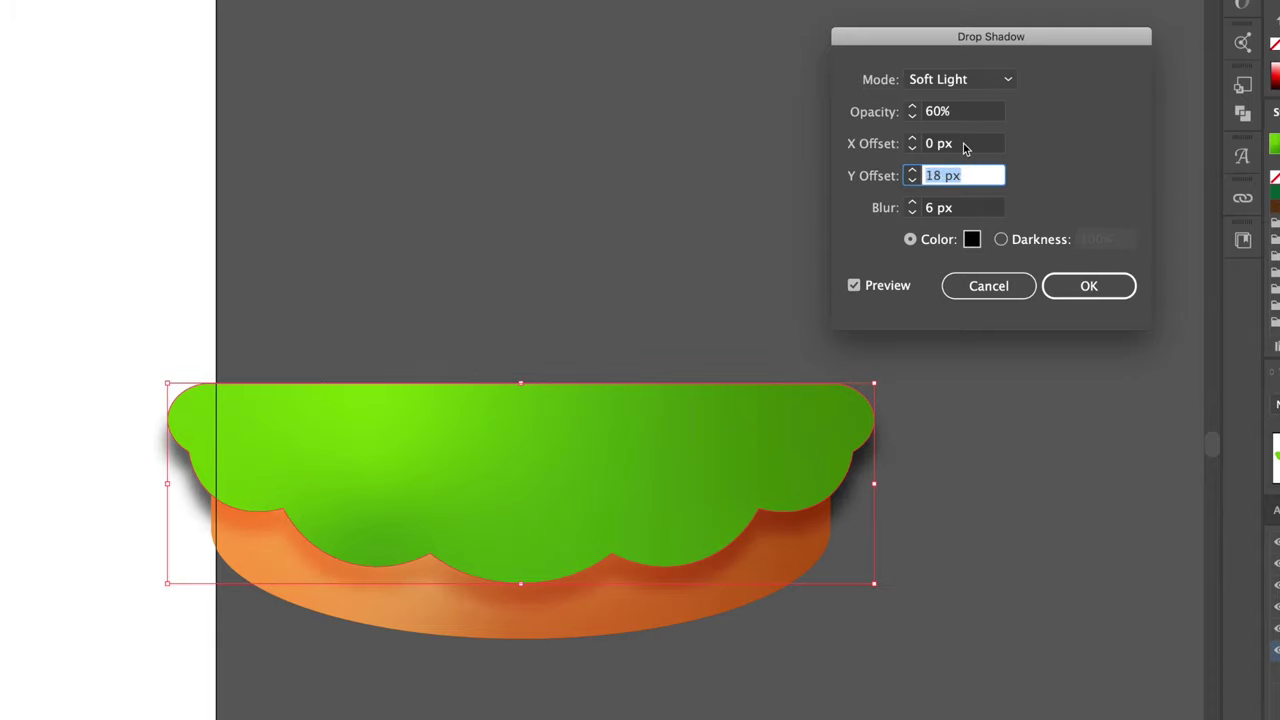
{"action": "type", "text": "15"}
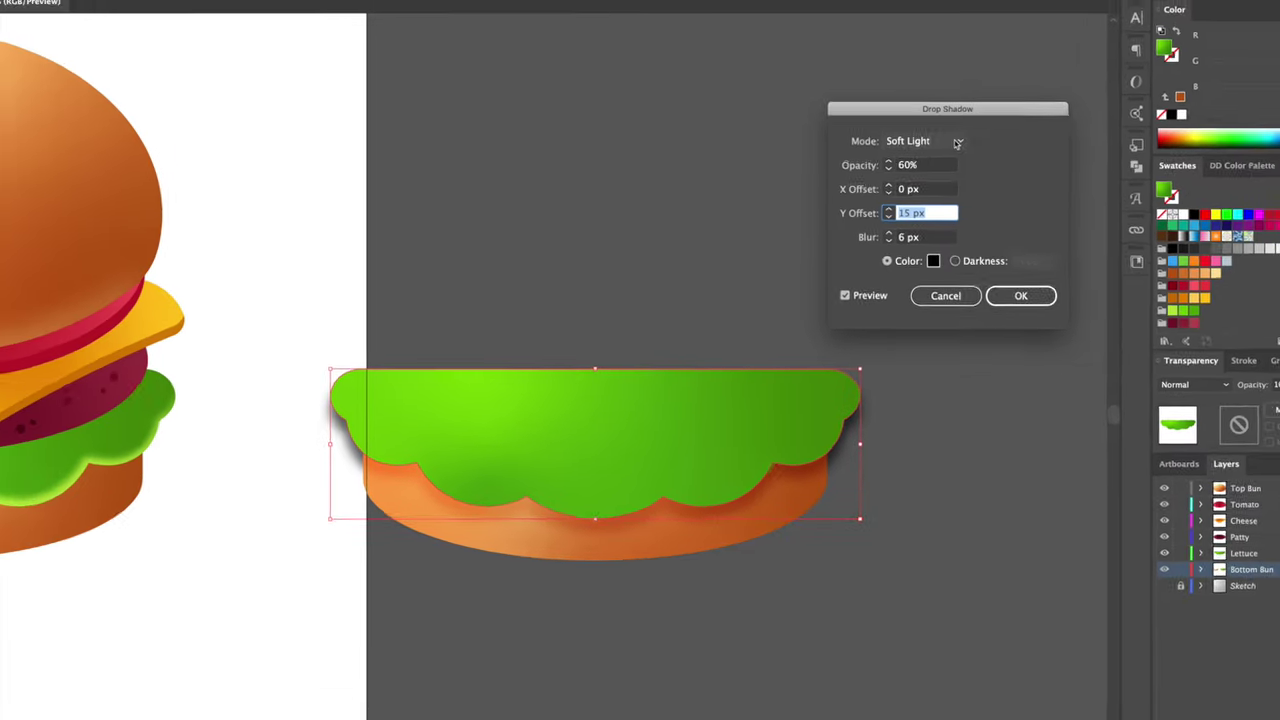
{"action": "key", "text": "Return"}
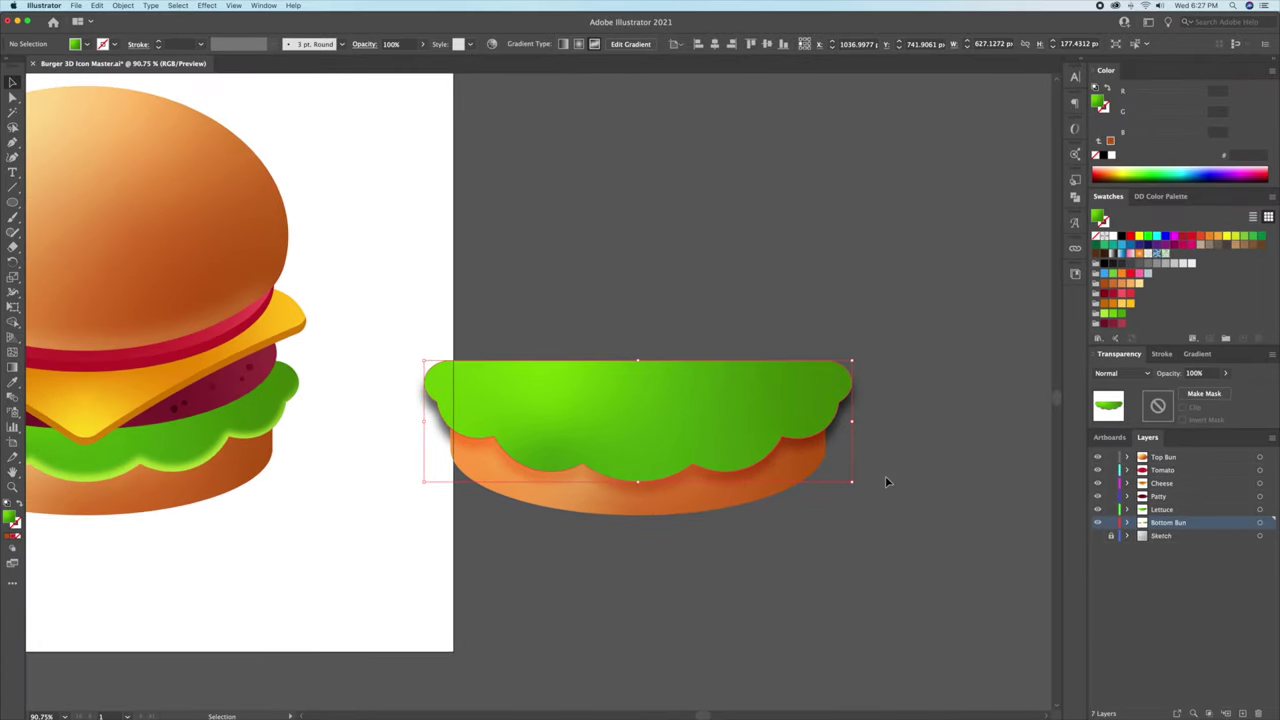
{"action": "left_click", "coordinate": [885, 481]}
Bring the bottom bun duplicate to the front and use it as a clipping mask for the shadowed lettuce.
{"action": "scroll", "coordinate": [899, 522], "scroll_direction": "up", "scroll_amount": 1}
{"action": "left_click", "coordinate": [721, 536]}
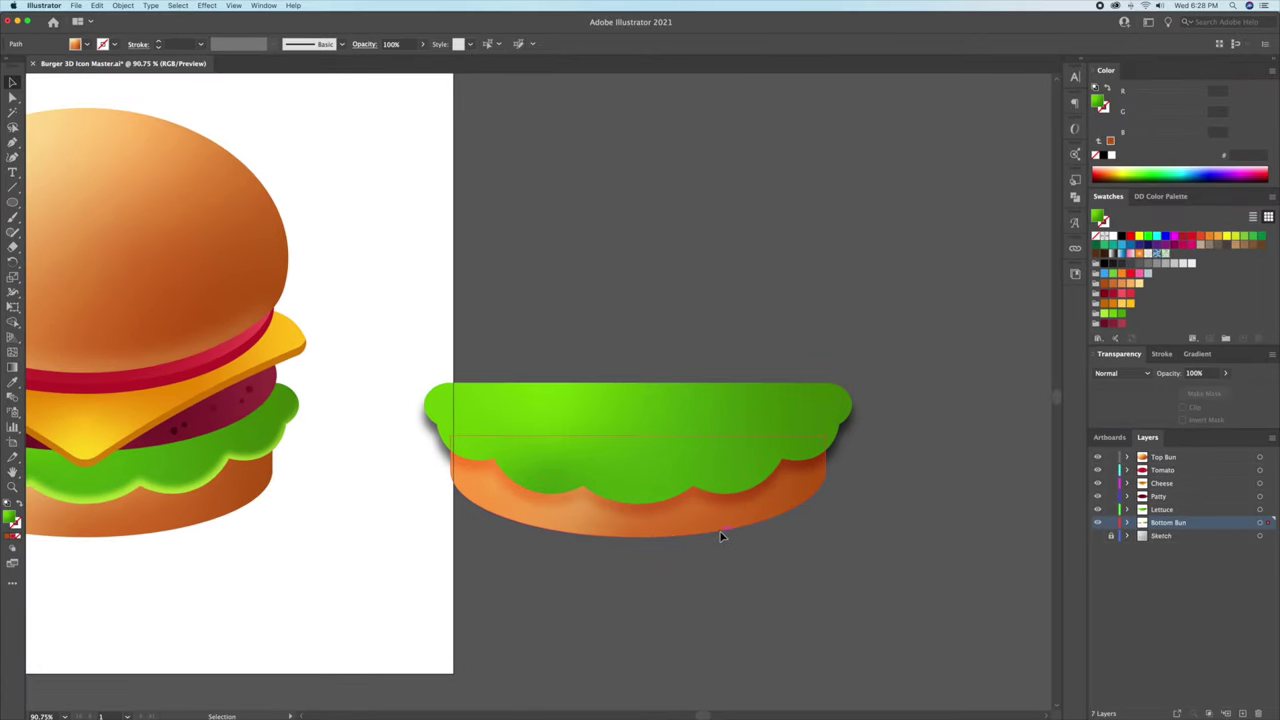
{"action": "right_click", "coordinate": [672, 543]}
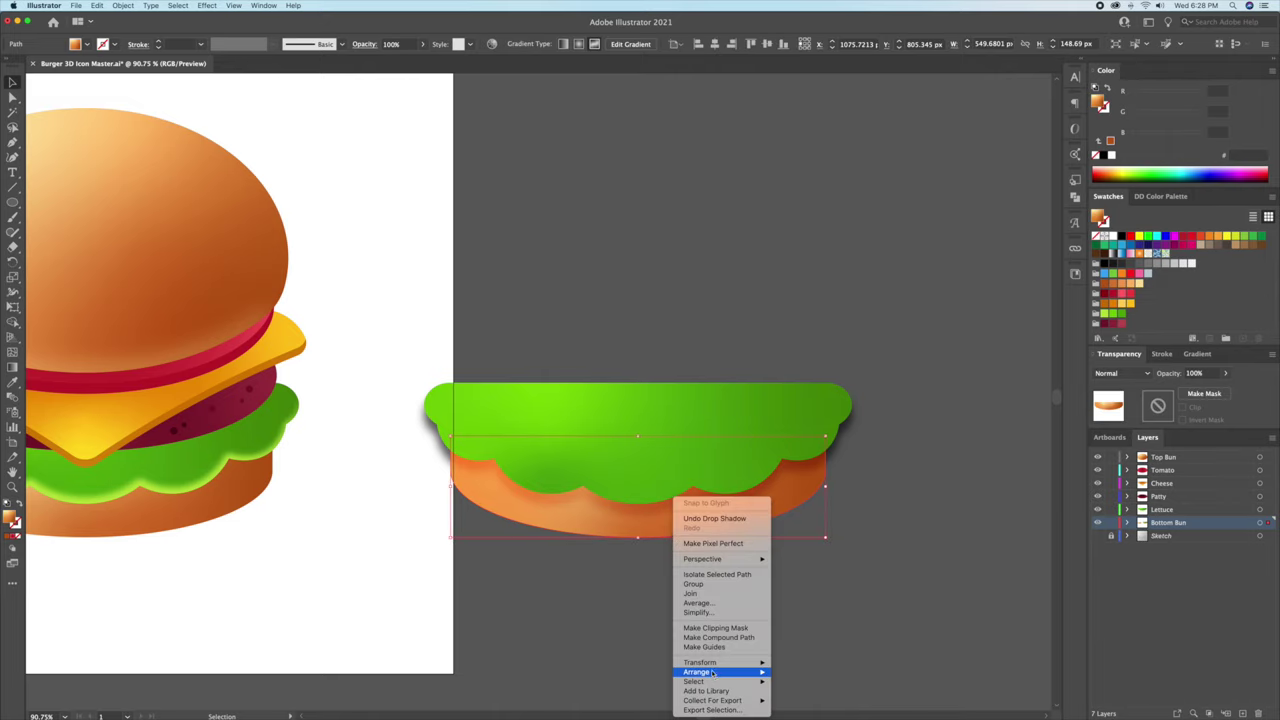
{"action": "mouse_move", "coordinate": [712, 672]}
{"action": "left_click", "coordinate": [800, 676]}
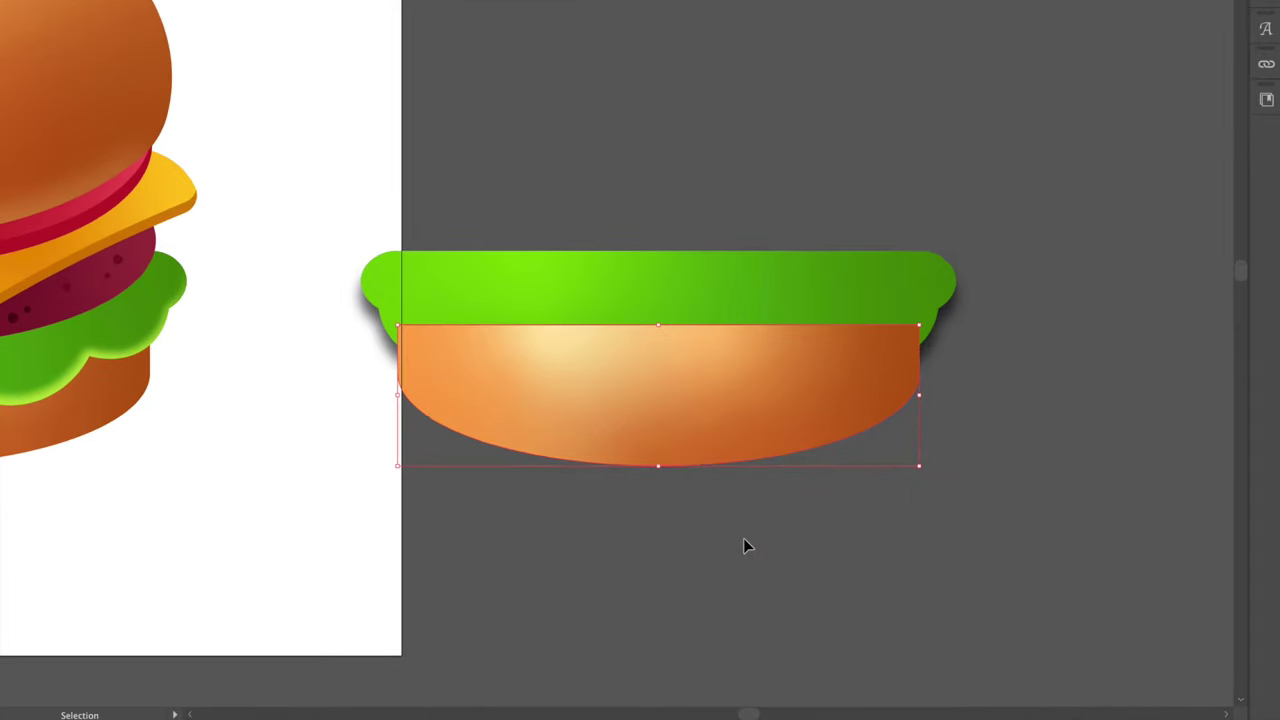
{"action": "left_click", "coordinate": [743, 536]}
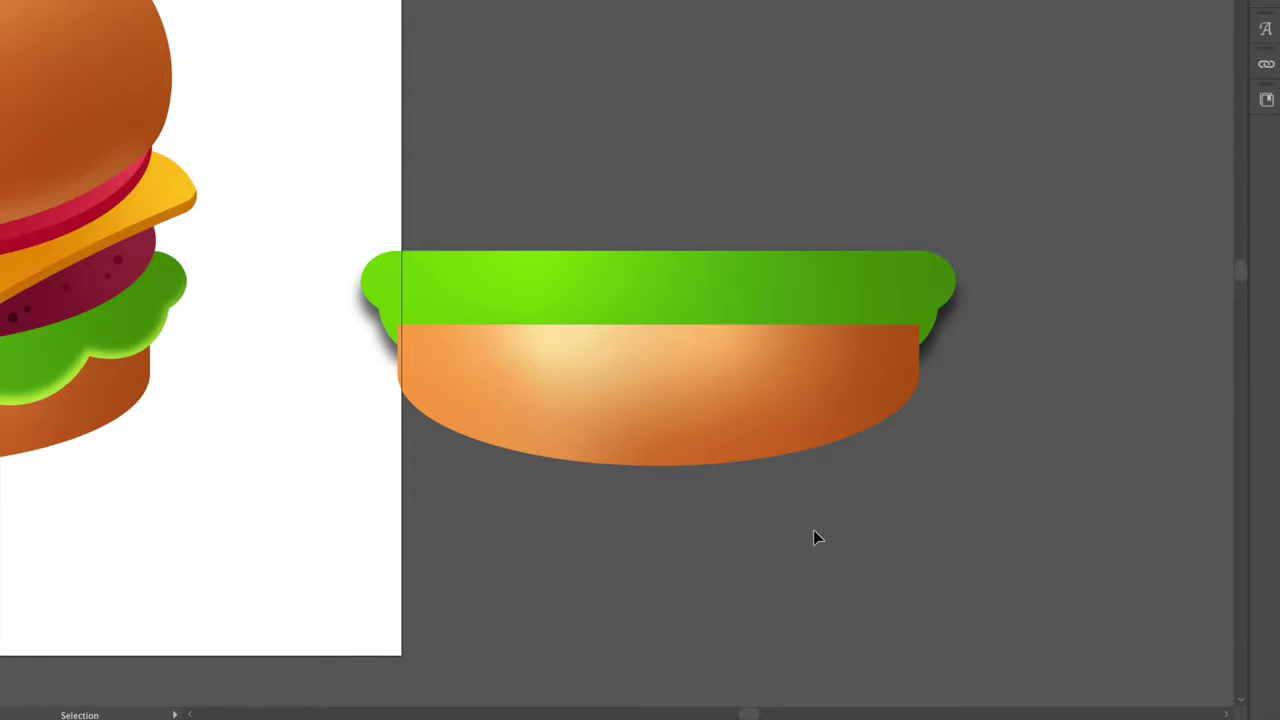
{"action": "left_click", "coordinate": [675, 277]}
{"action": "right_click", "coordinate": [677, 283]}
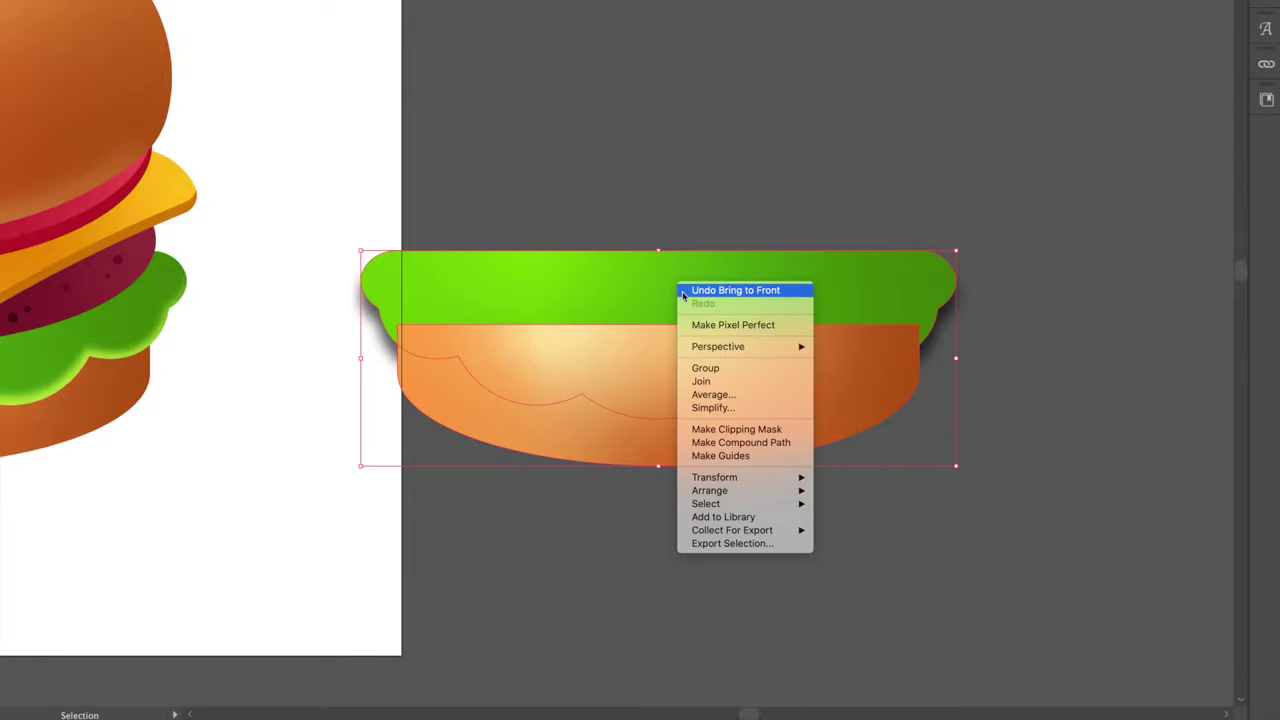
{"action": "left_click", "coordinate": [736, 429]}
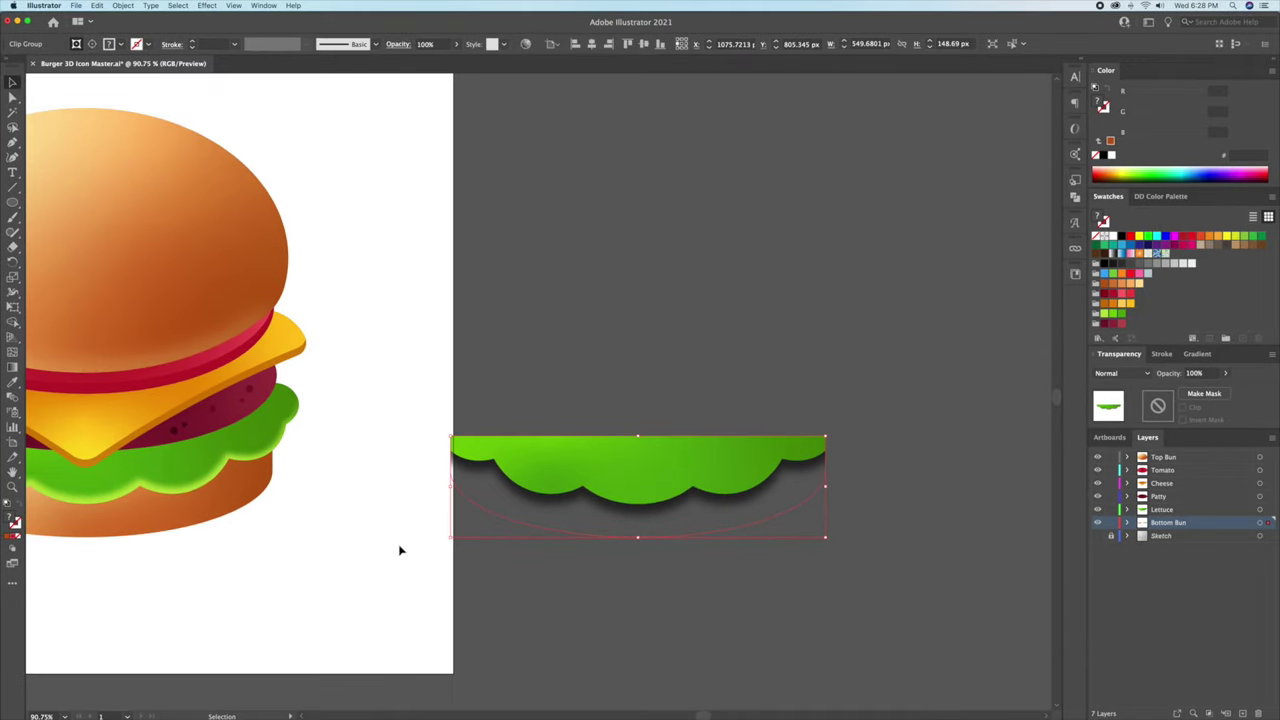
Move the clipped lettuce shadow back onto the burger's bottom bun.
{"action": "left_click_drag", "start_coordinate": [379, 540], "coordinate": [782, 513]}
{"action": "left_click_drag", "start_coordinate": [948, 434], "coordinate": [415, 426]}
{"action": "left_click_drag", "start_coordinate": [638, 540], "coordinate": [577, 563]}
{"action": "left_click", "coordinate": [774, 589]}
Duplicate the patty and lettuce shapes together to the empty area right of the burger.
{"action": "left_click_drag", "start_coordinate": [358, 540], "coordinate": [405, 508]}
{"action": "left_click_drag", "start_coordinate": [887, 505], "coordinate": [772, 524]}
{"action": "left_click_drag", "start_coordinate": [812, 526], "coordinate": [703, 477]}
{"action": "key", "text": "v"}
{"action": "left_click", "coordinate": [561, 433]}
{"action": "left_click", "coordinate": [581, 439], "text": "shift"}
{"action": "left_click_drag", "start_coordinate": [582, 439], "coordinate": [991, 440]}
{"action": "left_click_drag", "start_coordinate": [870, 481], "coordinate": [722, 540]}
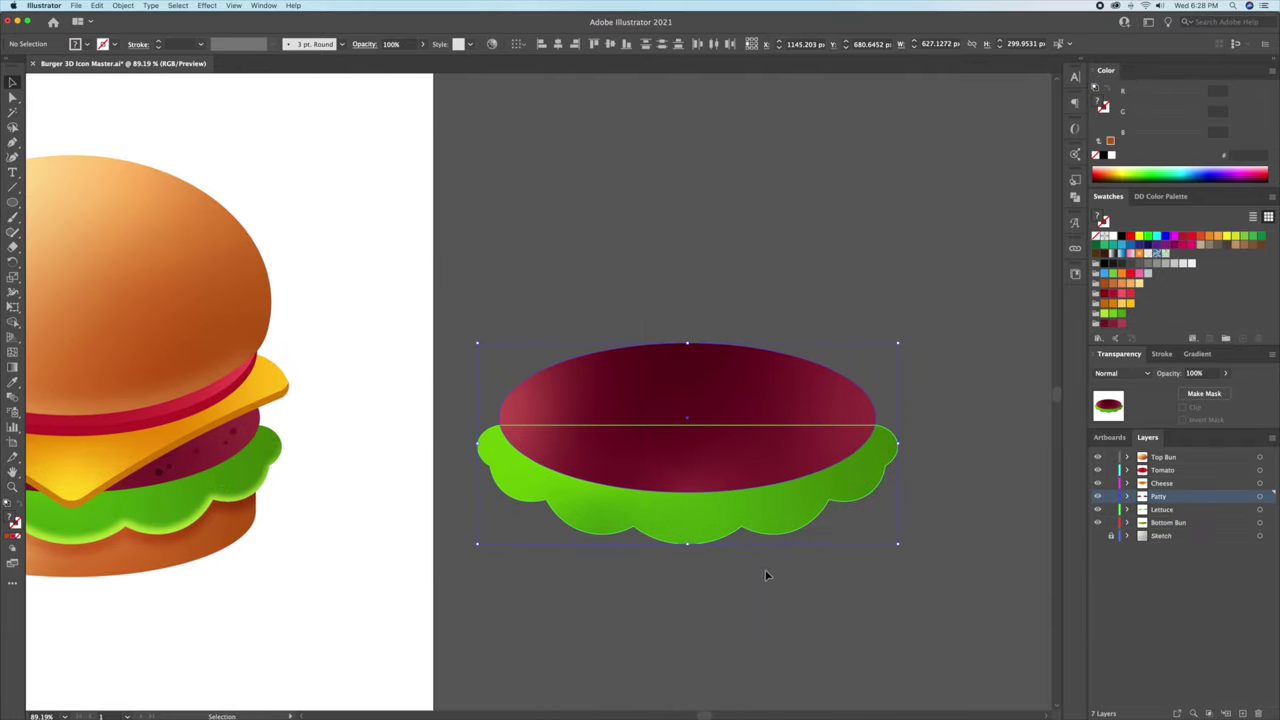
{"action": "left_click", "coordinate": [766, 574]}
Apply a Soft Light drop shadow to the patty duplicate with 70% opacity, 0 px X offset, 18 px Y offset and 6 px blur.
{"action": "left_click", "coordinate": [669, 372]}
{"action": "left_click_drag", "start_coordinate": [669, 371], "coordinate": [549, 325]}
{"action": "left_click_drag", "start_coordinate": [549, 325], "coordinate": [589, 349]}
{"action": "left_click", "coordinate": [211, 7]}
{"action": "left_click", "coordinate": [217, 31]}
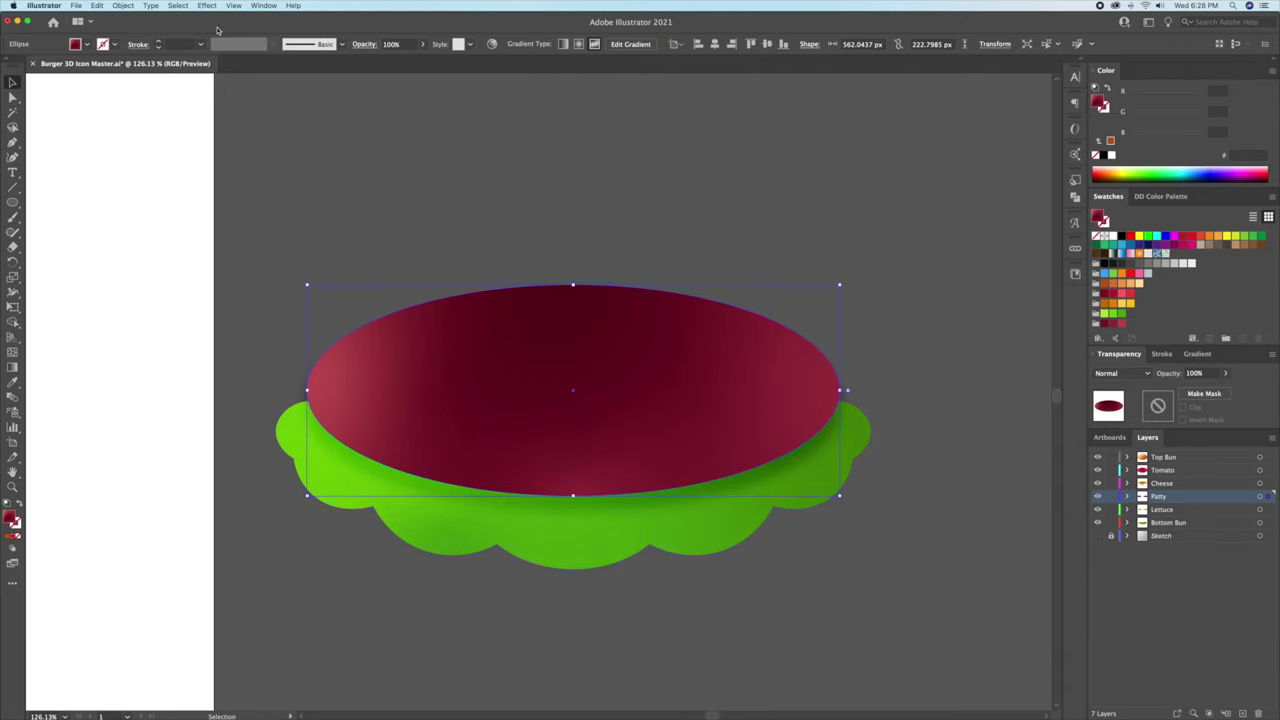
{"action": "double_click", "coordinate": [900, 198]}
{"action": "type", "text": "70"}
{"action": "key", "text": "Tab"}
{"action": "key", "text": "Tab"}
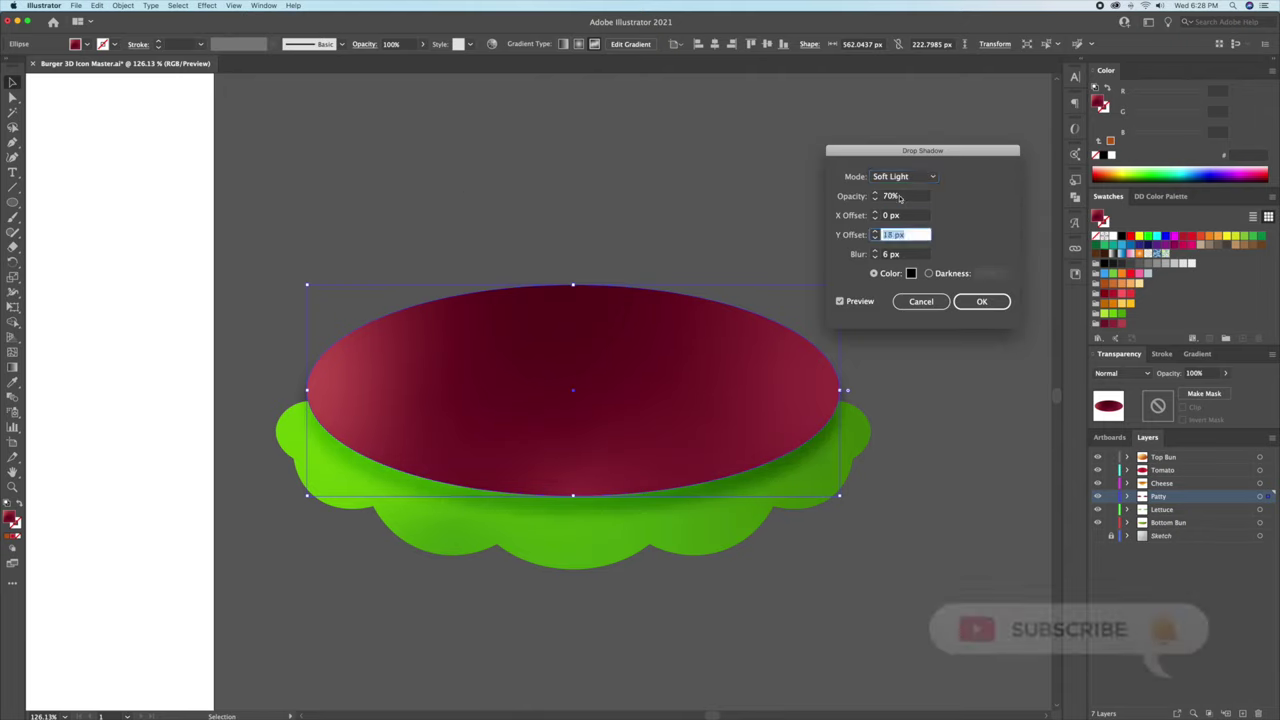
{"action": "left_click", "coordinate": [982, 301]}
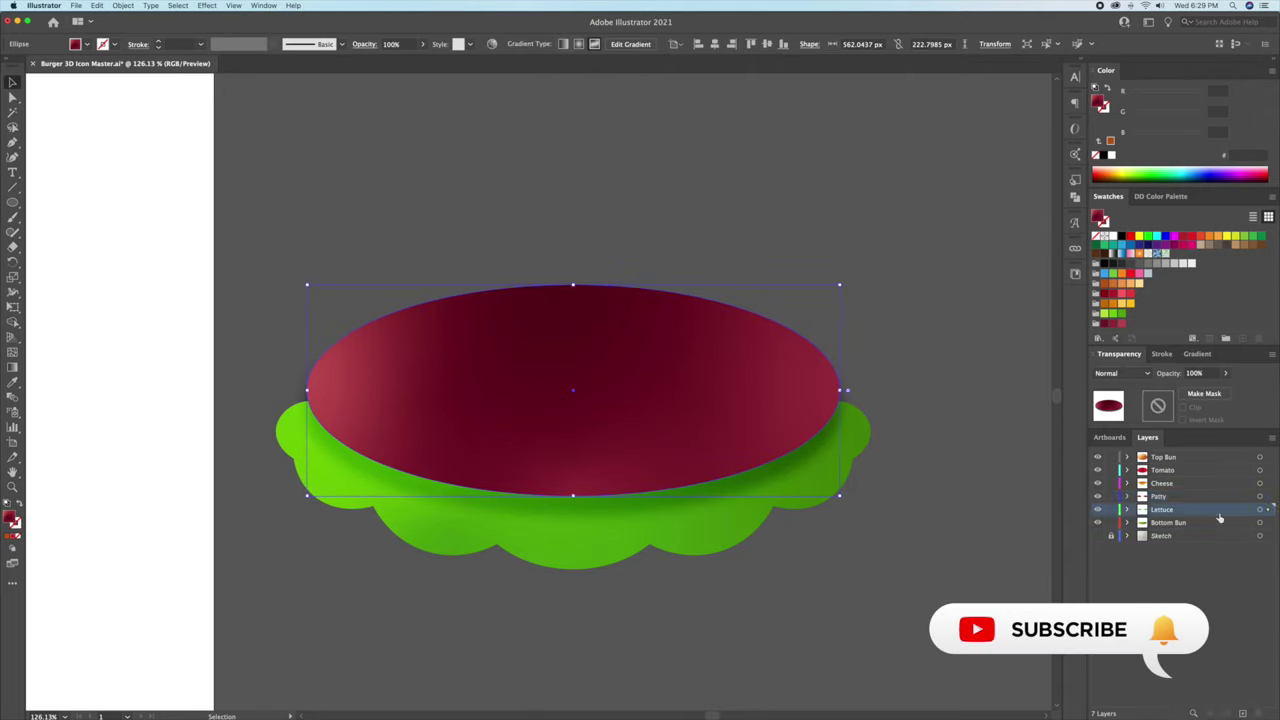
Move the shadowed patty duplicate into the Lettuce layer and clip it with the lettuce duplicate brought to the front.
{"action": "left_click", "coordinate": [837, 491]}
{"action": "right_click", "coordinate": [822, 498]}
{"action": "mouse_move", "coordinate": [852, 672]}
{"action": "left_click", "coordinate": [948, 668]}
{"action": "left_click_drag", "start_coordinate": [903, 357], "coordinate": [700, 503]}
{"action": "right_click", "coordinate": [699, 504]}
{"action": "left_click", "coordinate": [740, 610]}
Move the clipped patty shadow back onto the burger's lettuce and align it to the horizontal center.
{"action": "left_click", "coordinate": [507, 608]}
{"action": "left_click_drag", "start_coordinate": [884, 533], "coordinate": [711, 540]}
{"action": "left_click_drag", "start_coordinate": [533, 661], "coordinate": [609, 661]}
{"action": "left_click_drag", "start_coordinate": [880, 423], "coordinate": [708, 423]}
{"action": "left_click", "coordinate": [552, 44]}
{"action": "left_click", "coordinate": [580, 88]}
{"action": "left_click", "coordinate": [592, 44]}
{"action": "left_click", "coordinate": [705, 288]}
{"action": "left_click_drag", "start_coordinate": [328, 403], "coordinate": [614, 475]}
{"action": "left_click", "coordinate": [668, 485]}
{"action": "left_click", "coordinate": [948, 446]}
Duplicate the cheese and patty shapes together to the empty area right of the burger.
{"action": "left_click", "coordinate": [573, 436]}
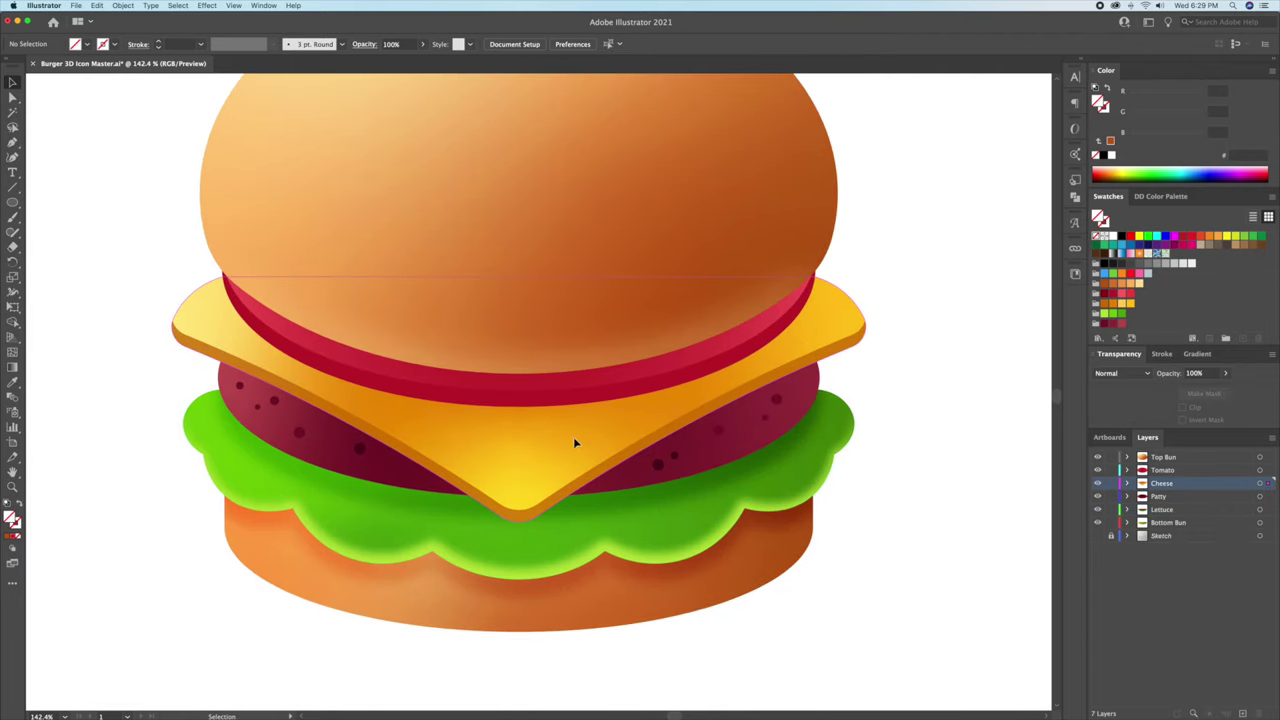
{"action": "scroll", "coordinate": [834, 385], "scroll_direction": "down", "scroll_amount": 4}
{"action": "left_click_drag", "start_coordinate": [443, 413], "coordinate": [932, 413]}
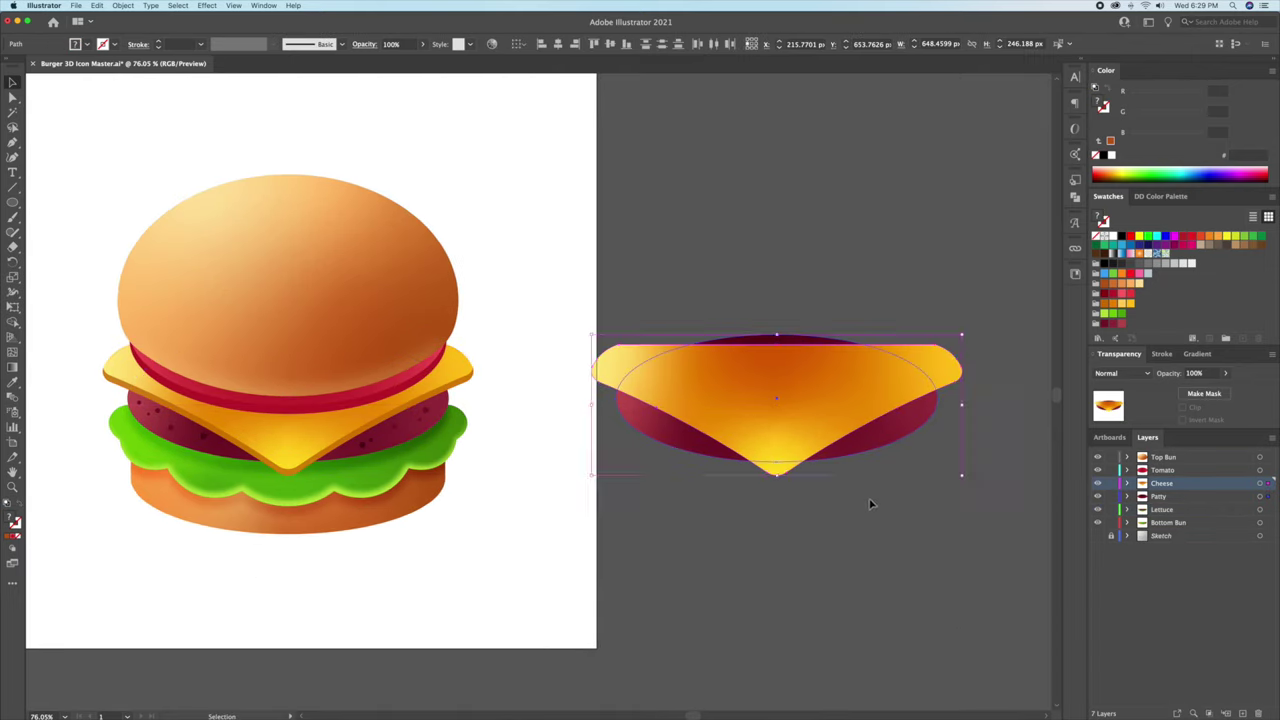
{"action": "left_click_drag", "start_coordinate": [860, 504], "coordinate": [709, 502]}
Move the duplicated cheese shape from the Cheese layer into the Patty layer.
{"action": "left_click", "coordinate": [700, 502]}
{"action": "left_click", "coordinate": [672, 412]}
{"action": "left_click_drag", "start_coordinate": [1268, 483], "coordinate": [1270, 498]}
{"action": "scroll", "coordinate": [720, 457], "scroll_direction": "up", "scroll_amount": 2}
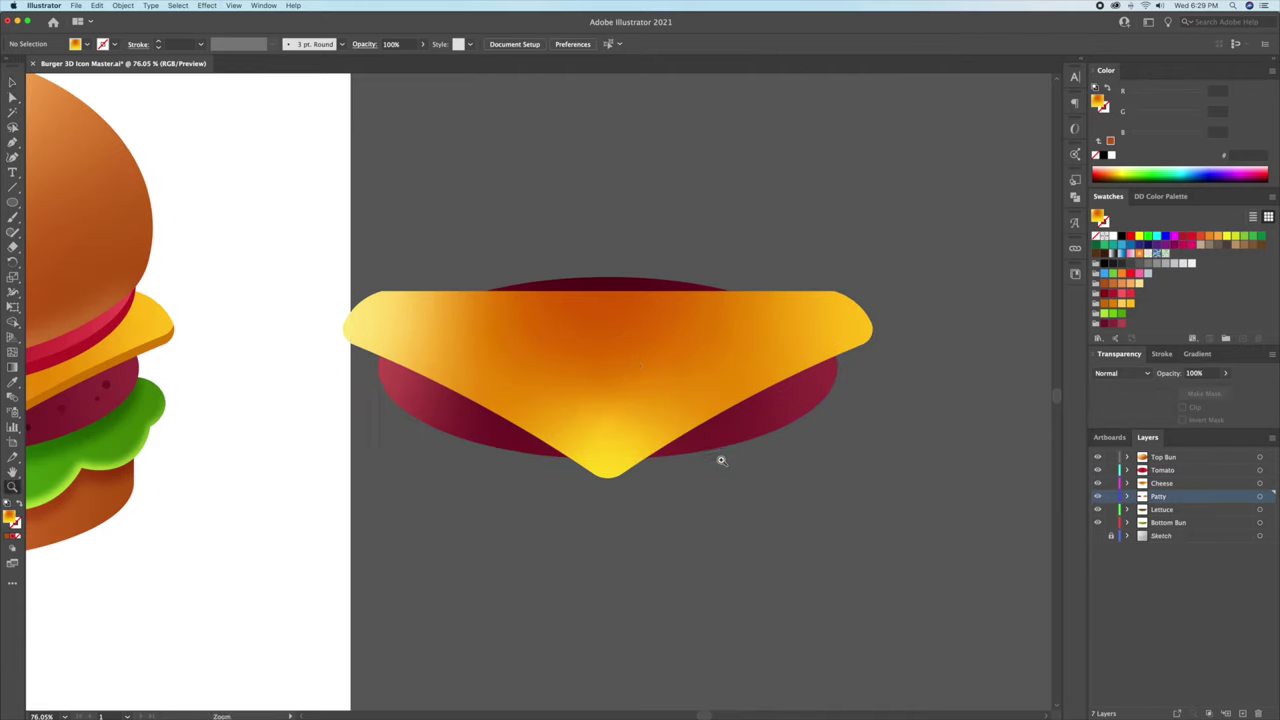
Apply a Soft Light drop shadow at 70% opacity with a 6 px blur and a shortened Y offset to the duplicated cheese.
{"action": "left_click", "coordinate": [207, 5]}
{"action": "left_click", "coordinate": [214, 27]}
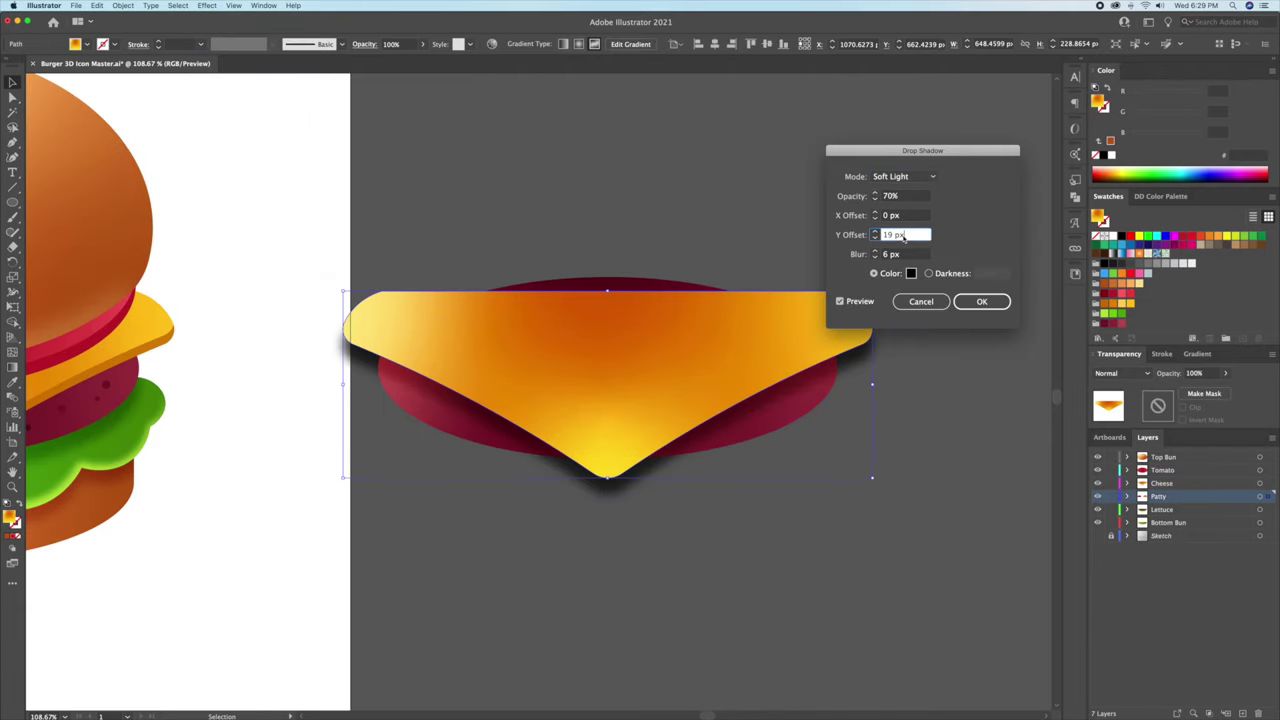
{"action": "key", "text": "shift+Down"}
{"action": "left_click", "coordinate": [975, 303]}
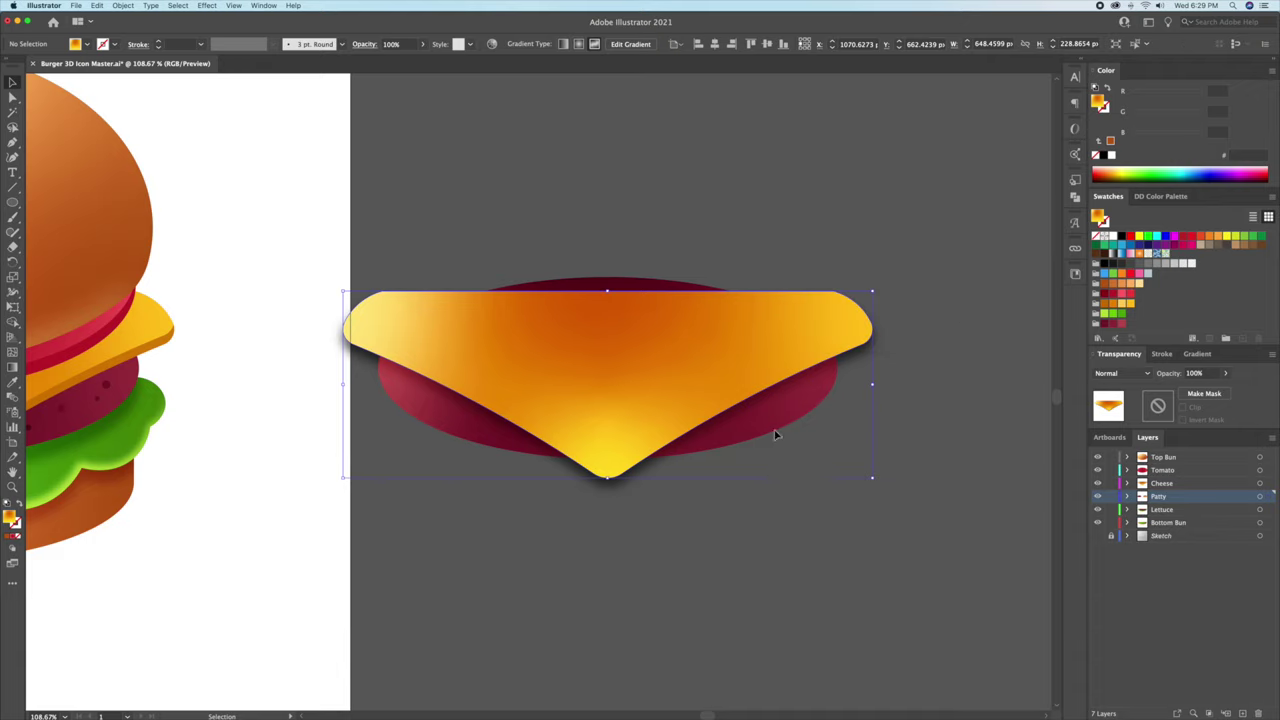
Bring the duplicated patty ellipse to the front of the shadowed cheese.
{"action": "right_click", "coordinate": [773, 424]}
{"action": "mouse_move", "coordinate": [810, 600]}
{"action": "left_click", "coordinate": [900, 601]}
{"action": "left_click", "coordinate": [729, 516]}
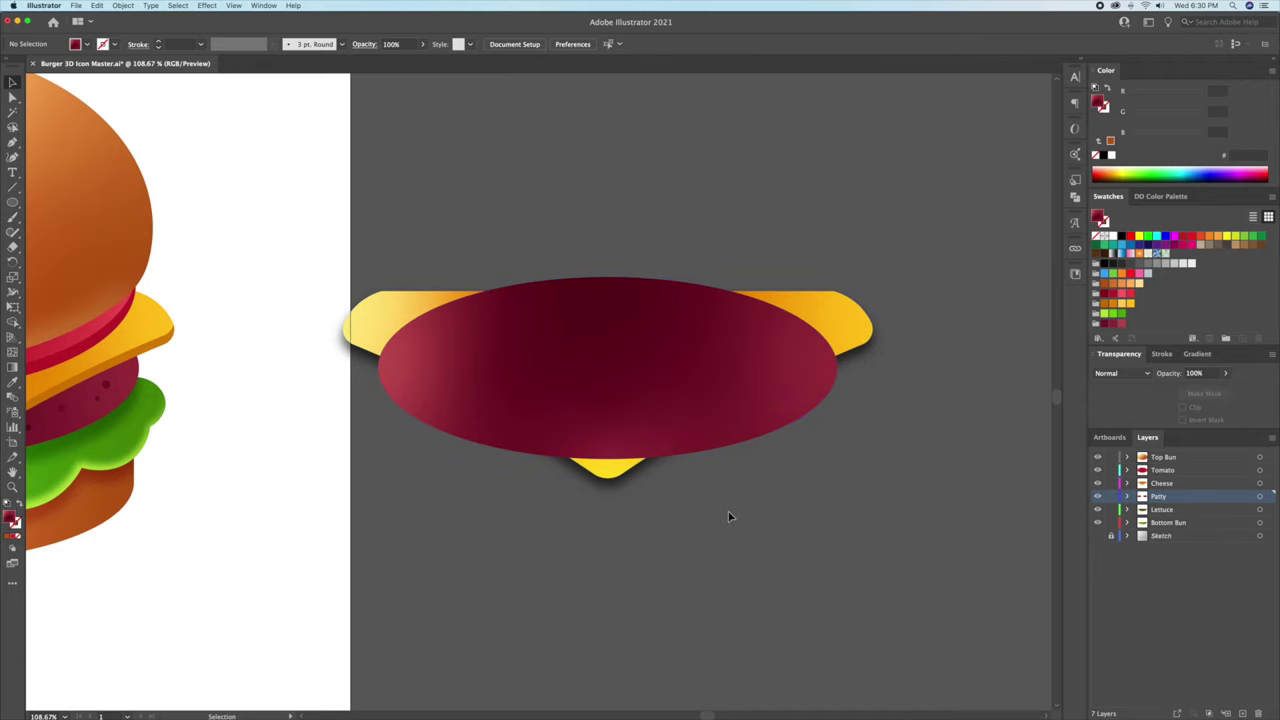
{"action": "right_click", "coordinate": [557, 348]}
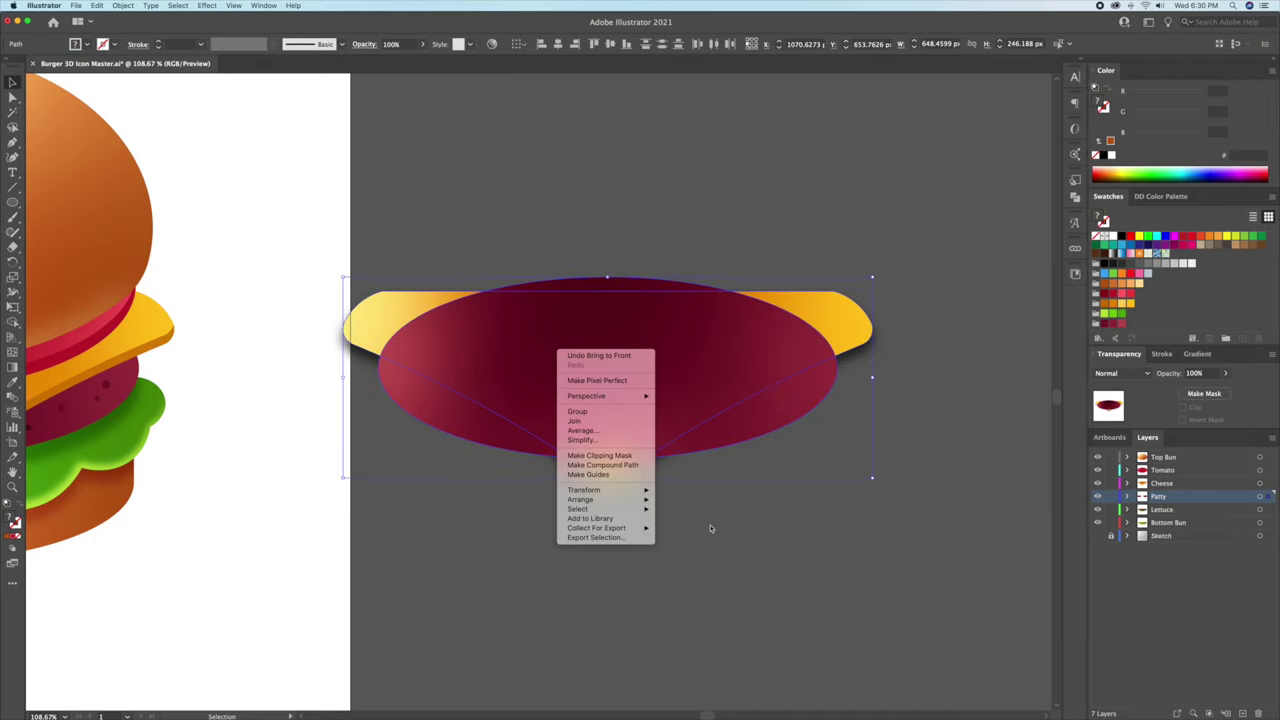
{"action": "key", "text": "z"}
Pull the duplicated patty ellipse's bottom anchor point straight down until the ellipse covers the cheese's lower tip.
{"action": "left_click", "coordinate": [644, 496]}
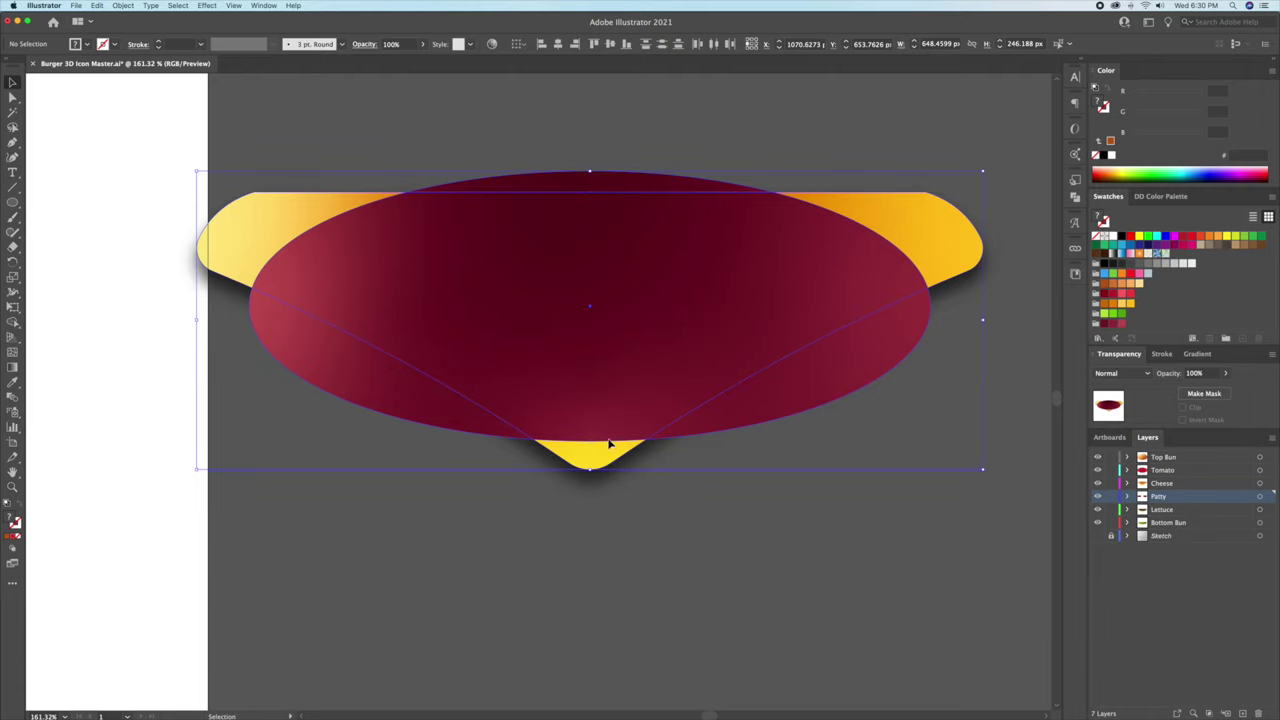
{"action": "key", "text": "super+shift+a"}
{"action": "left_click", "coordinate": [603, 428]}
{"action": "key", "text": "a"}
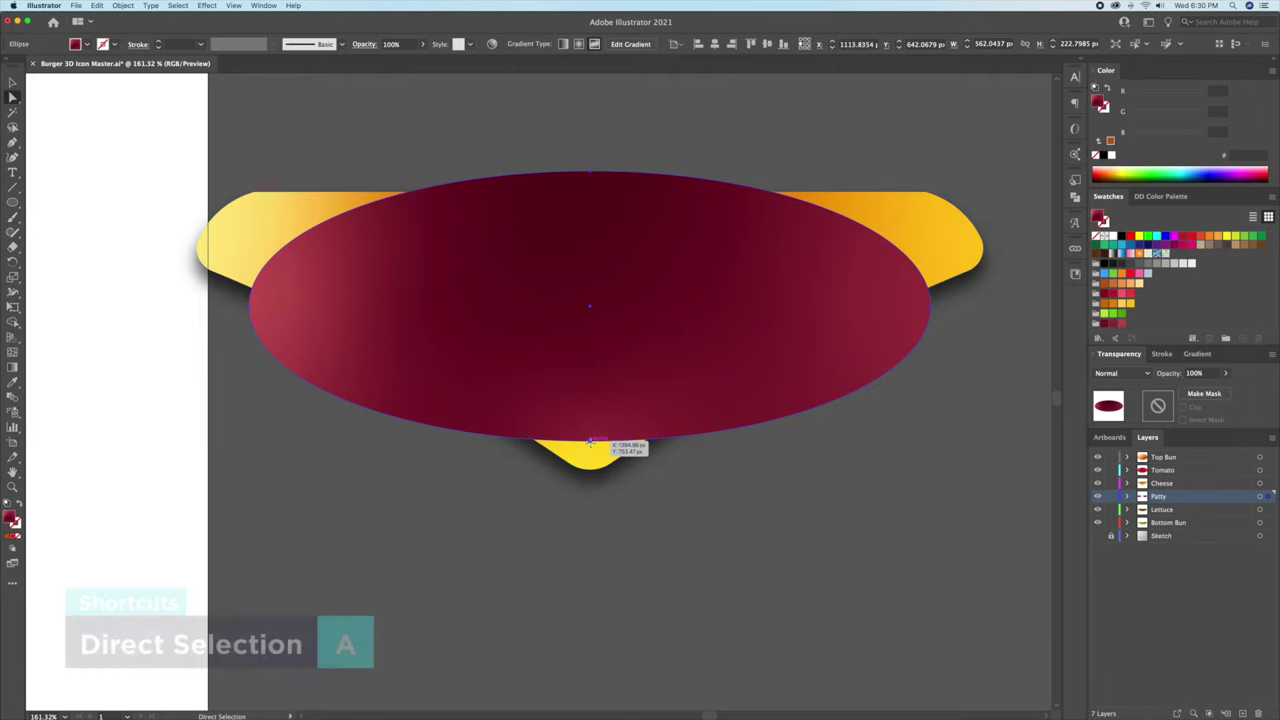
{"action": "left_click_drag", "start_coordinate": [590, 441], "coordinate": [590, 497]}
{"action": "key", "text": "v"}
{"action": "left_click", "coordinate": [689, 557]}
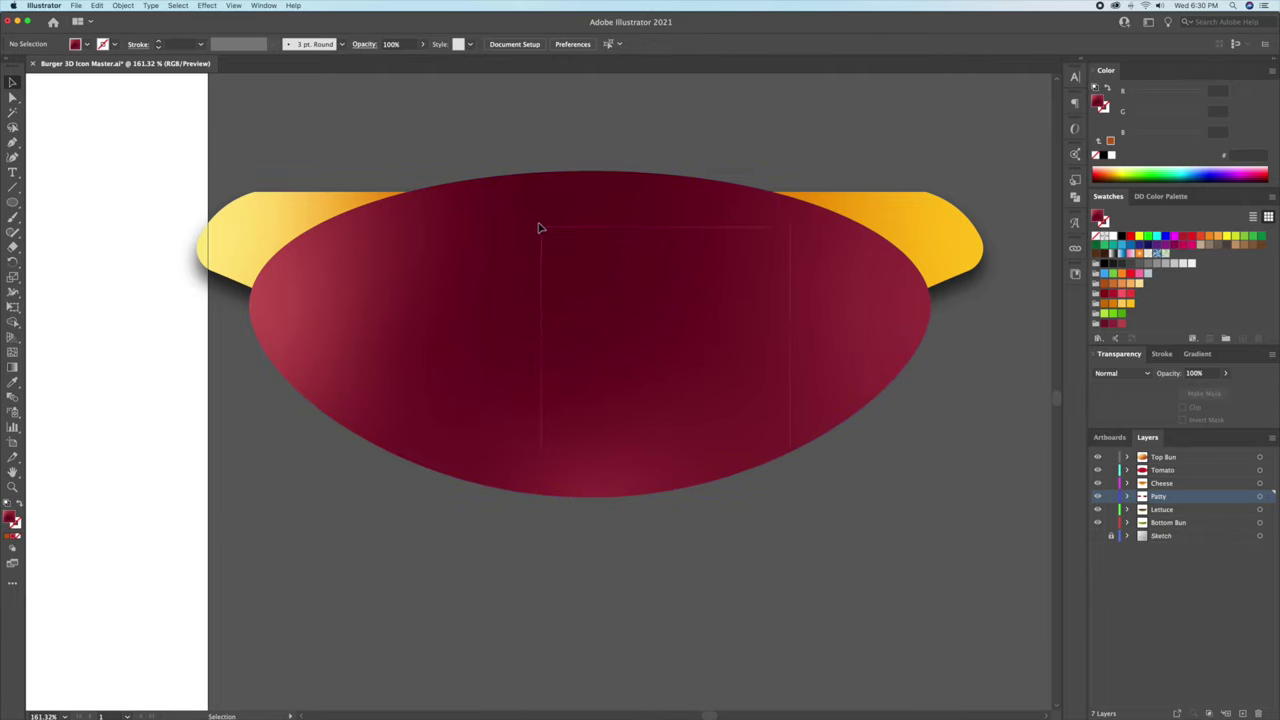
Make a clipping mask from the extended patty ellipse over the shadowed cheese duplicate.
{"action": "left_click", "coordinate": [606, 214]}
{"action": "right_click", "coordinate": [638, 234]}
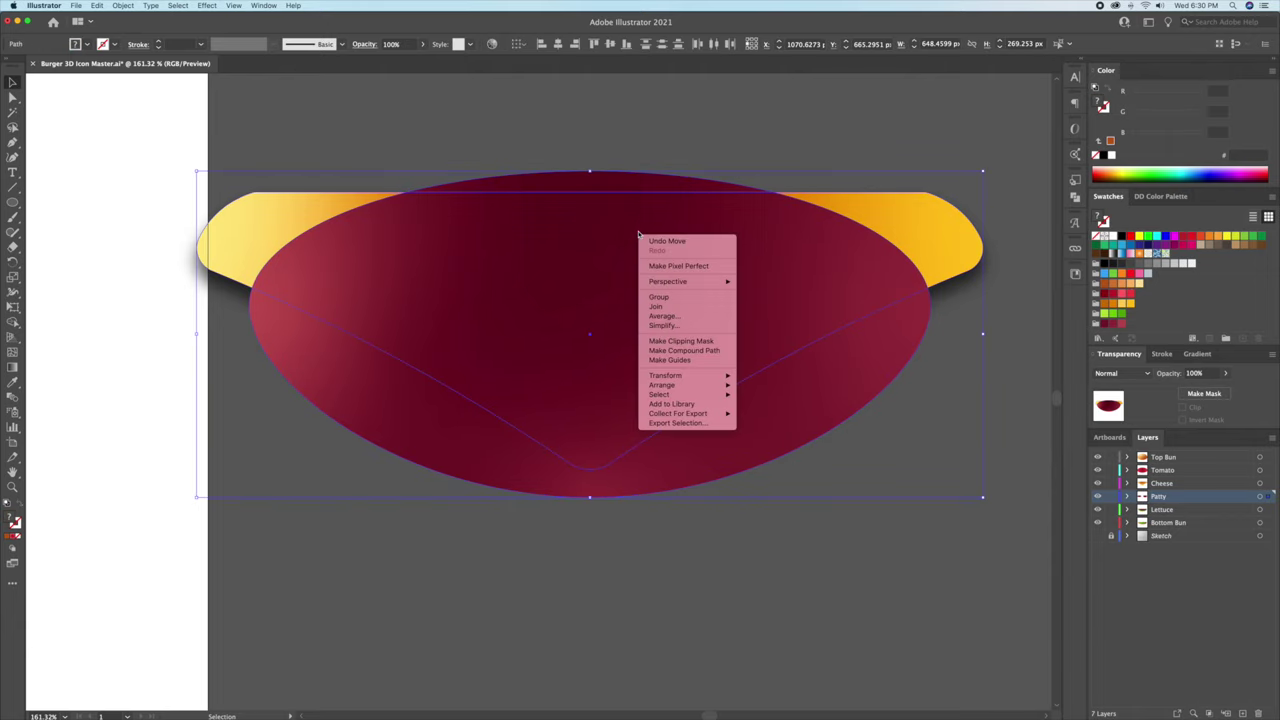
{"action": "left_click", "coordinate": [682, 341]}
Move the clipped cheese shadow back onto the burger's patty and align it to the horizontal center.
{"action": "left_click", "coordinate": [811, 553]}
{"action": "left_click_drag", "start_coordinate": [811, 553], "coordinate": [729, 541]}
{"action": "left_click_drag", "start_coordinate": [729, 541], "coordinate": [932, 531]}
{"action": "left_click", "coordinate": [898, 435]}
{"action": "left_click", "coordinate": [591, 44]}
{"action": "left_click", "coordinate": [785, 198]}
Duplicate the tomato and cheese shapes together to the empty area beside the artboard.
{"action": "left_click_drag", "start_coordinate": [644, 347], "coordinate": [748, 324]}
{"action": "left_click_drag", "start_coordinate": [506, 409], "coordinate": [890, 415]}
{"action": "left_click", "coordinate": [354, 440]}
{"action": "left_click", "coordinate": [390, 415], "text": "shift"}
{"action": "left_click_drag", "start_coordinate": [876, 523], "coordinate": [570, 534]}
{"action": "left_click_drag", "start_coordinate": [560, 440], "coordinate": [660, 445]}
{"action": "left_click", "coordinate": [673, 514]}
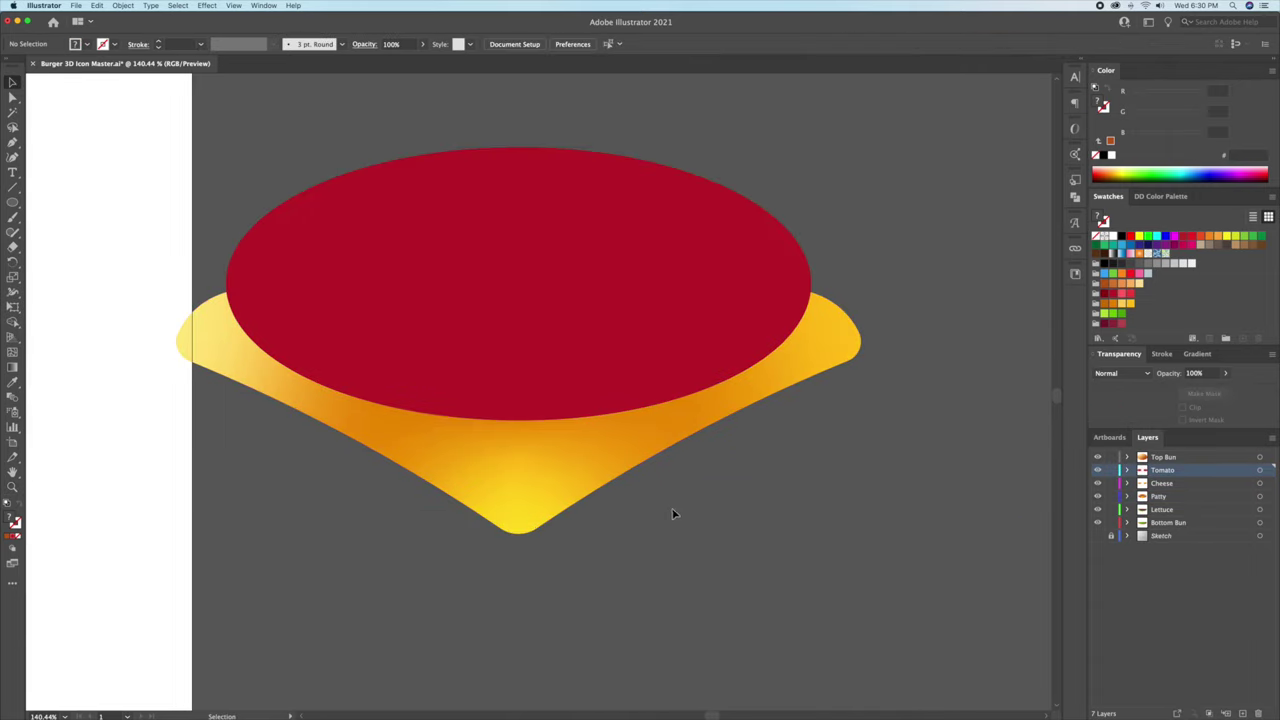
Move the duplicated tomato ellipse into the Cheese layer and apply the last-used drop shadow to it.
{"action": "left_click_drag", "start_coordinate": [581, 272], "coordinate": [622, 279]}
{"action": "left_click", "coordinate": [631, 277]}
{"action": "left_click_drag", "start_coordinate": [1268, 471], "coordinate": [1268, 484]}
{"action": "left_click", "coordinate": [207, 6]}
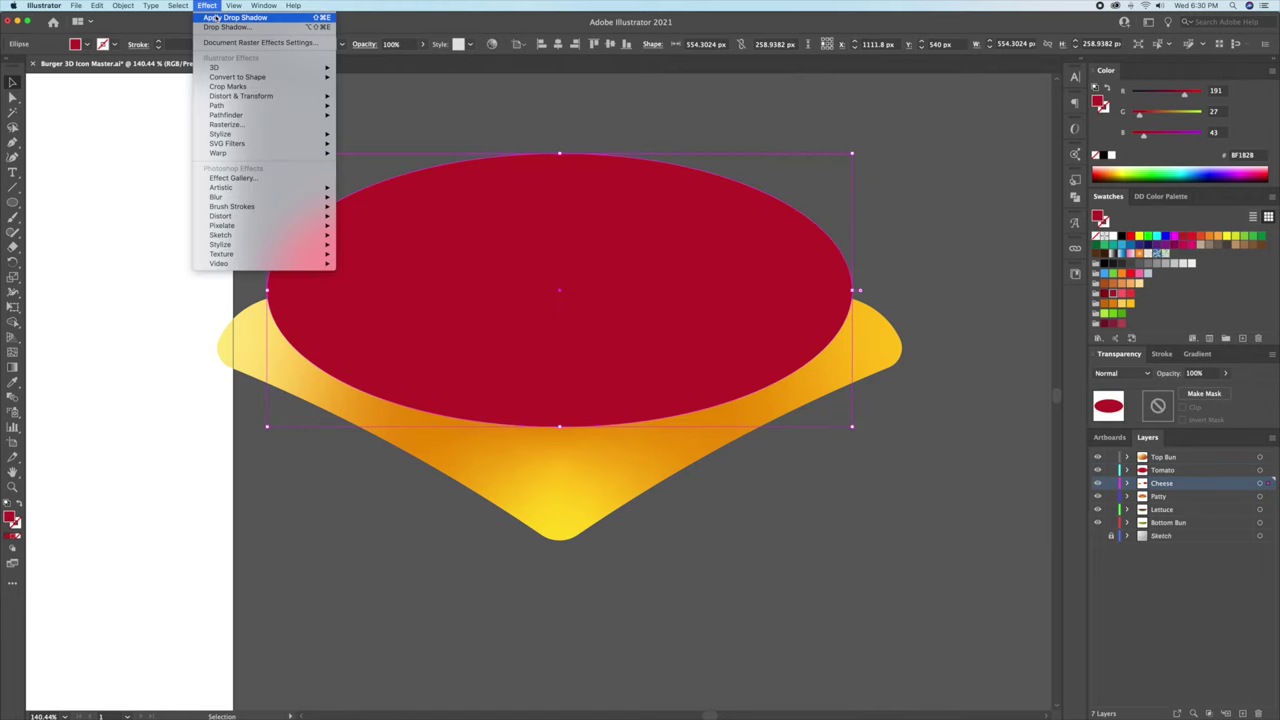
{"action": "left_click", "coordinate": [216, 17]}
Bring the duplicated cheese to the front and use it to clip the shadowed tomato ellipse.
{"action": "right_click", "coordinate": [560, 463]}
{"action": "mouse_move", "coordinate": [600, 639]}
{"action": "left_click", "coordinate": [680, 639]}
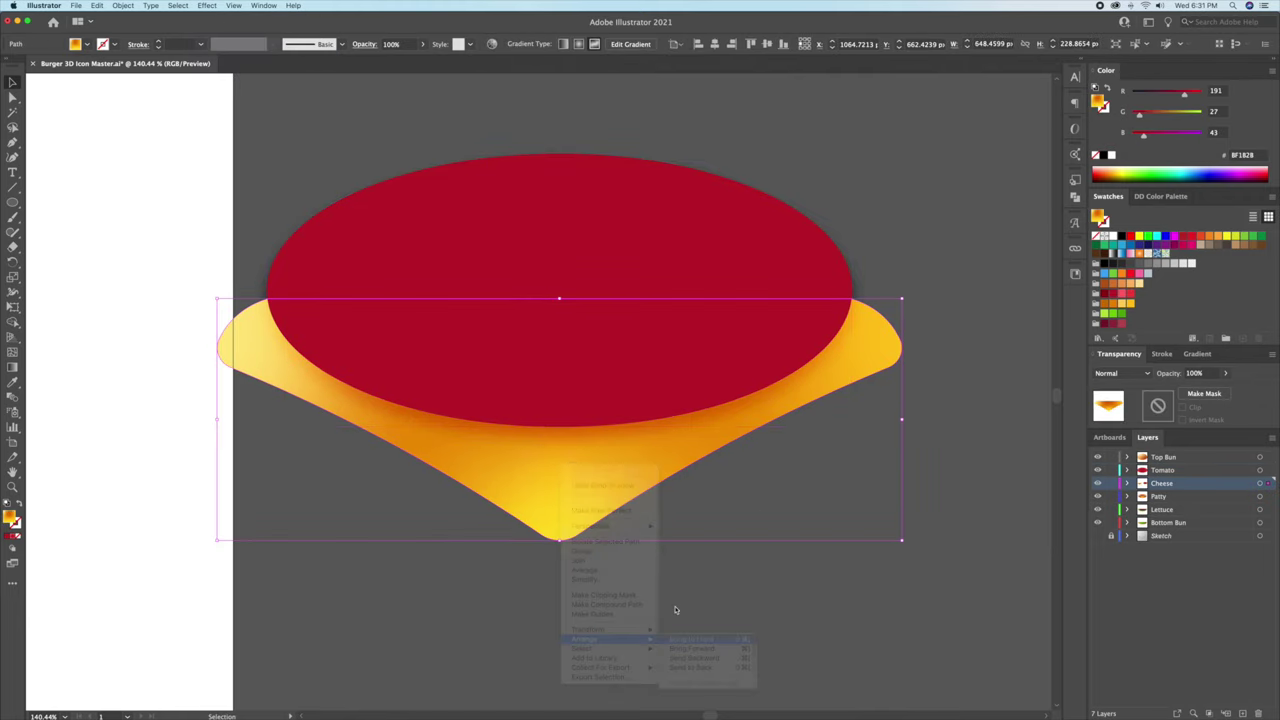
{"action": "left_click", "coordinate": [517, 246], "text": "shift"}
{"action": "right_click", "coordinate": [517, 246]}
{"action": "left_click", "coordinate": [565, 378]}
{"action": "left_click", "coordinate": [732, 591]}
Move the clipped tomato shadow back onto the burger's cheese and align it to the horizontal center.
{"action": "left_click_drag", "start_coordinate": [735, 585], "coordinate": [940, 531]}
{"action": "left_click", "coordinate": [893, 432]}
{"action": "left_click", "coordinate": [591, 44]}
{"action": "left_click", "coordinate": [760, 207]}
Duplicate the top bun and tomato shapes together to the empty area beside the artboard.
{"action": "left_click_drag", "start_coordinate": [760, 207], "coordinate": [763, 223]}
{"action": "left_click", "coordinate": [588, 385]}
{"action": "left_click_drag", "start_coordinate": [523, 467], "coordinate": [626, 441]}
{"action": "left_click", "coordinate": [599, 467], "text": "shift"}
{"action": "left_click", "coordinate": [651, 429], "text": "shift"}
{"action": "left_click_drag", "start_coordinate": [626, 441], "coordinate": [942, 447]}
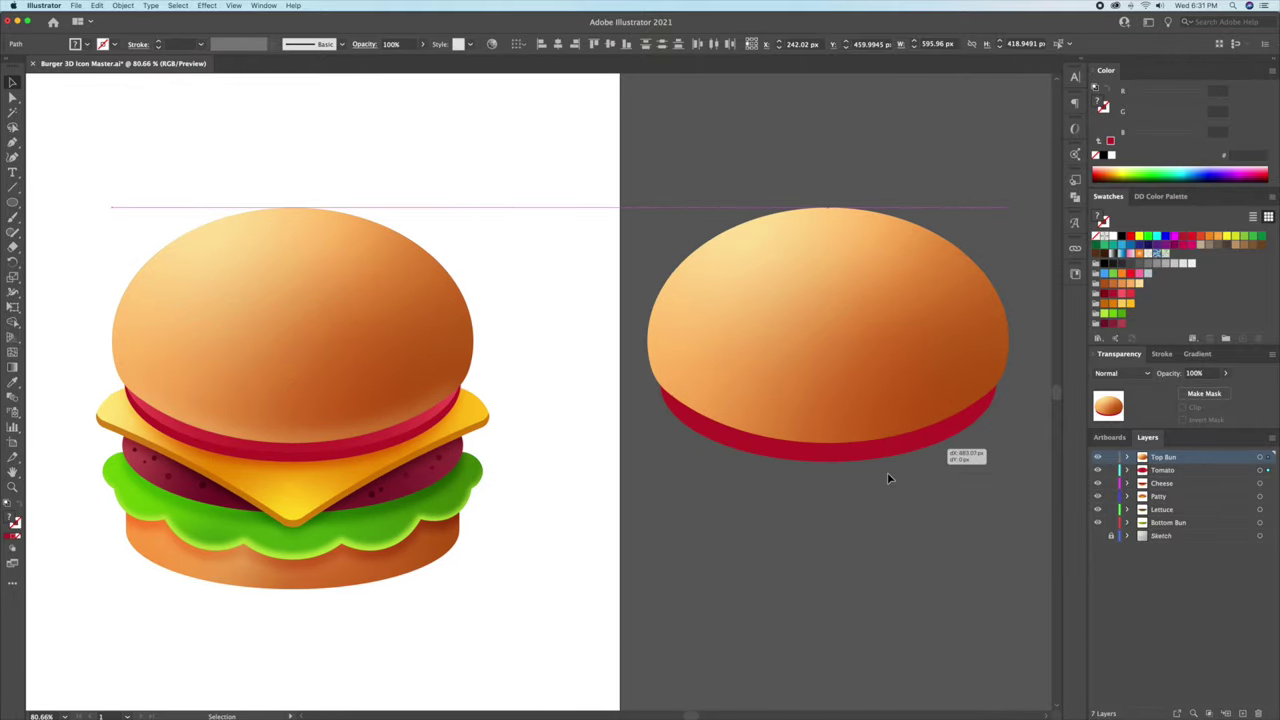
{"action": "left_click_drag", "start_coordinate": [800, 484], "coordinate": [566, 490]}
{"action": "left_click_drag", "start_coordinate": [566, 490], "coordinate": [589, 497]}
{"action": "left_click", "coordinate": [592, 496]}
Move the duplicated top bun into the Tomato layer and apply the last-used drop shadow to it.
{"action": "left_click", "coordinate": [692, 385]}
{"action": "left_click_drag", "start_coordinate": [1269, 457], "coordinate": [1270, 471]}
{"action": "left_click", "coordinate": [677, 529]}
{"action": "left_click", "coordinate": [658, 400]}
{"action": "left_click", "coordinate": [207, 6]}
{"action": "left_click", "coordinate": [230, 19]}
Bring the duplicated tomato to the front and use it to clip the shadowed top bun.
{"action": "left_click", "coordinate": [731, 465]}
{"action": "left_click", "coordinate": [696, 447]}
{"action": "right_click", "coordinate": [695, 448]}
{"action": "mouse_move", "coordinate": [738, 627]}
{"action": "left_click", "coordinate": [808, 623]}
{"action": "left_click", "coordinate": [783, 522]}
{"action": "left_click_drag", "start_coordinate": [783, 522], "coordinate": [617, 270]}
{"action": "right_click", "coordinate": [616, 268]}
{"action": "left_click", "coordinate": [662, 377]}
Move the clipped bun shadow back onto the burger's tomato and align it to the horizontal center.
{"action": "left_click_drag", "start_coordinate": [540, 385], "coordinate": [1000, 394]}
{"action": "left_click", "coordinate": [592, 44]}
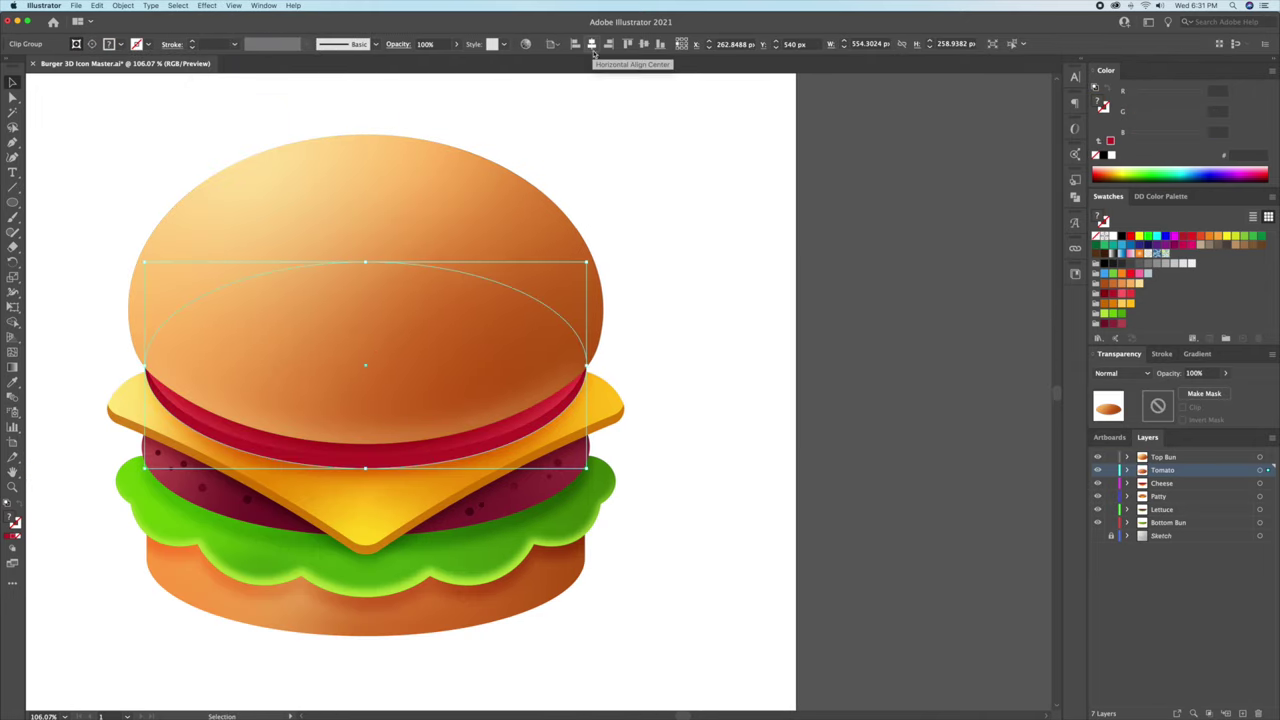
{"action": "left_click", "coordinate": [731, 211]}
{"action": "key", "text": "z"}
{"action": "left_click_drag", "start_coordinate": [731, 211], "coordinate": [661, 239]}
{"action": "left_click_drag", "start_coordinate": [661, 239], "coordinate": [737, 267]}
{"action": "key", "text": "super+minus"}
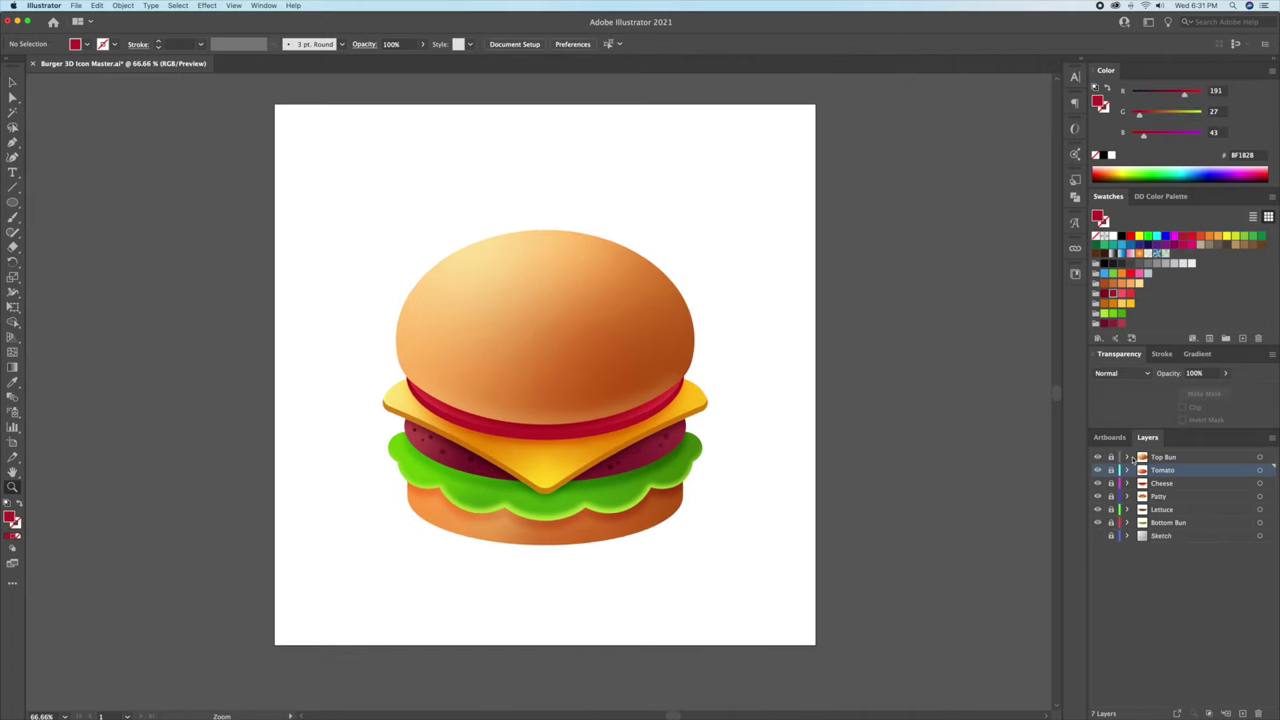
Add a new layer above Top Bun and name it Seeds.
{"action": "left_click", "coordinate": [1174, 458]}
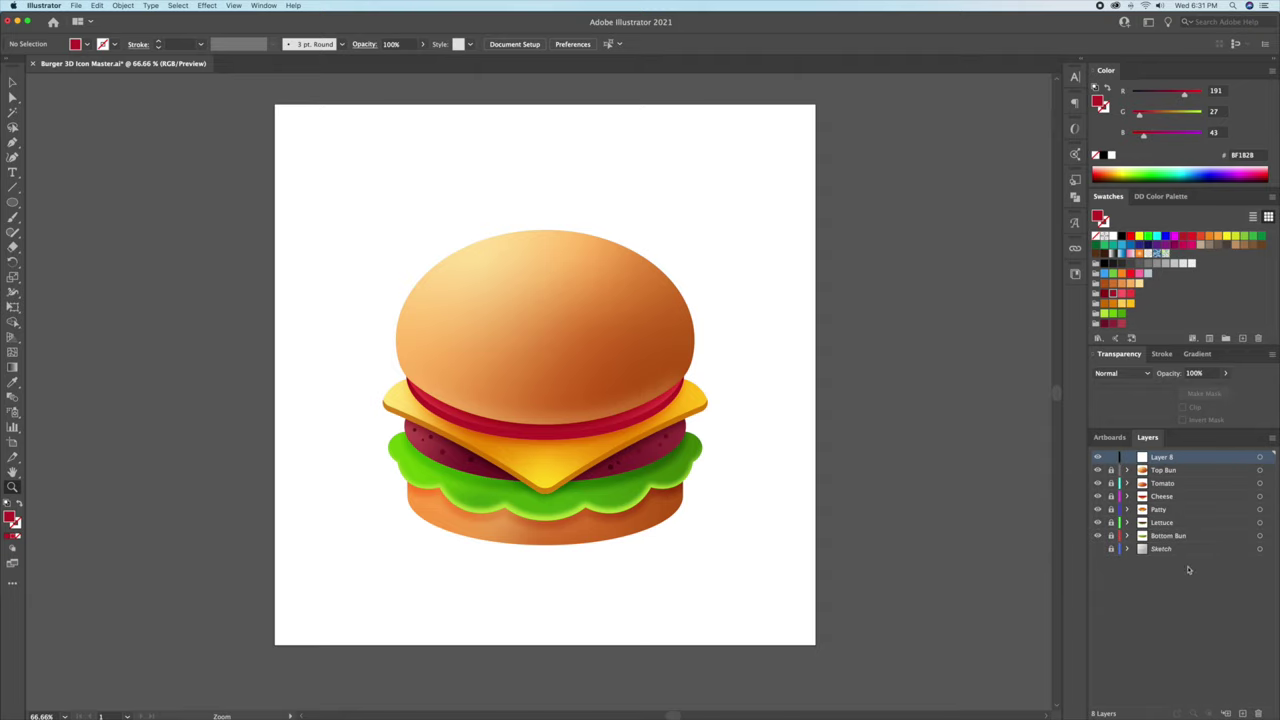
{"action": "double_click", "coordinate": [1163, 466]}
{"action": "type", "text": "See"}
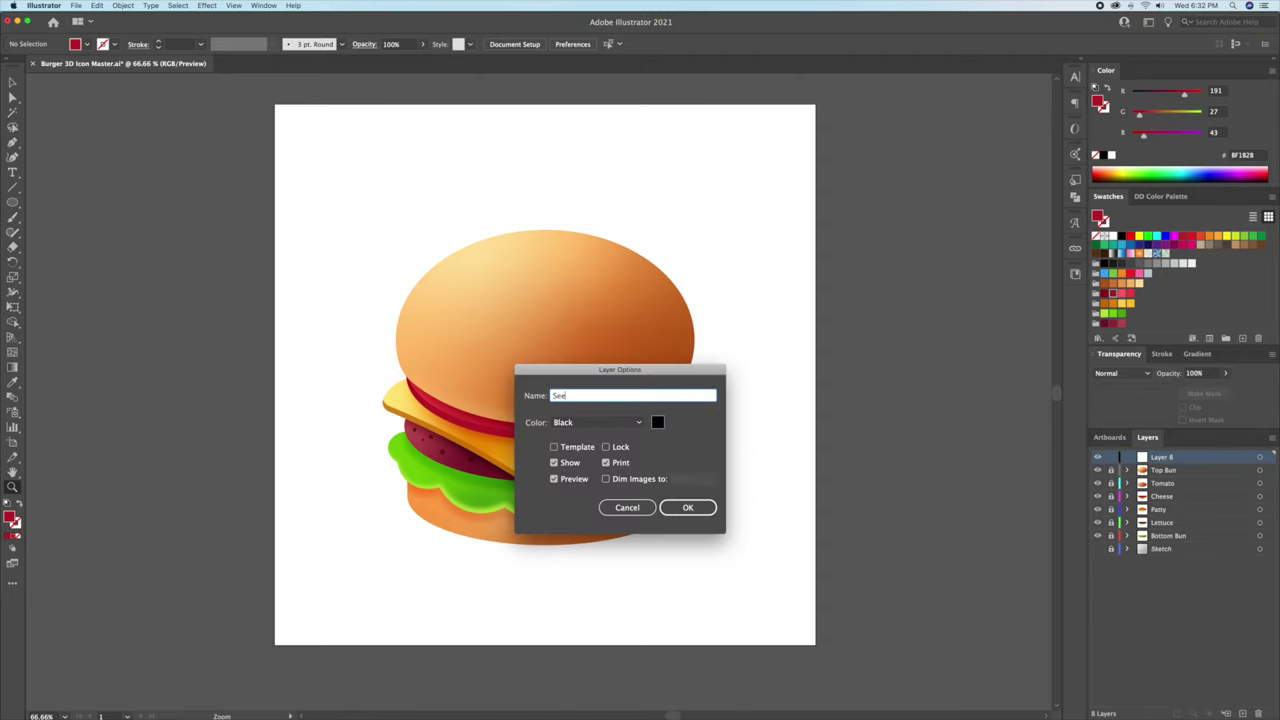
{"action": "type", "text": "ds"}
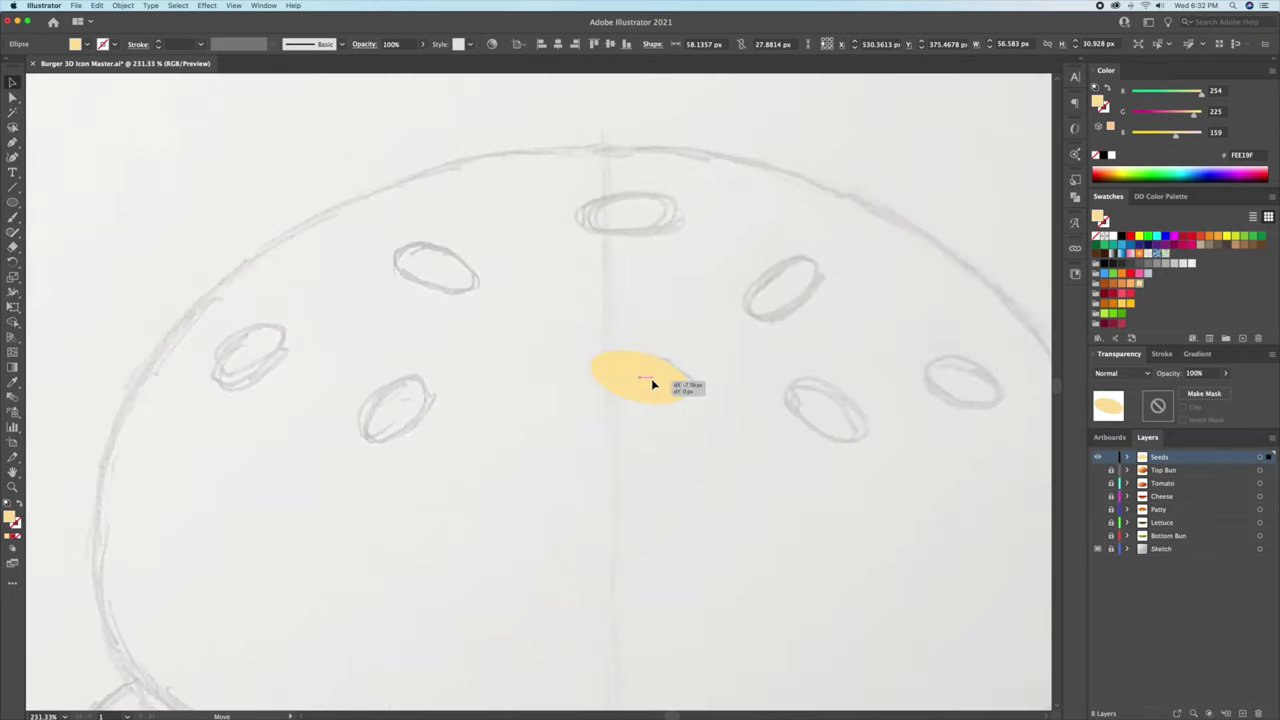
Fill the seed ellipse with a linear gradient running from FEE19F to FAB969.
{"action": "left_click", "coordinate": [1197, 354]}
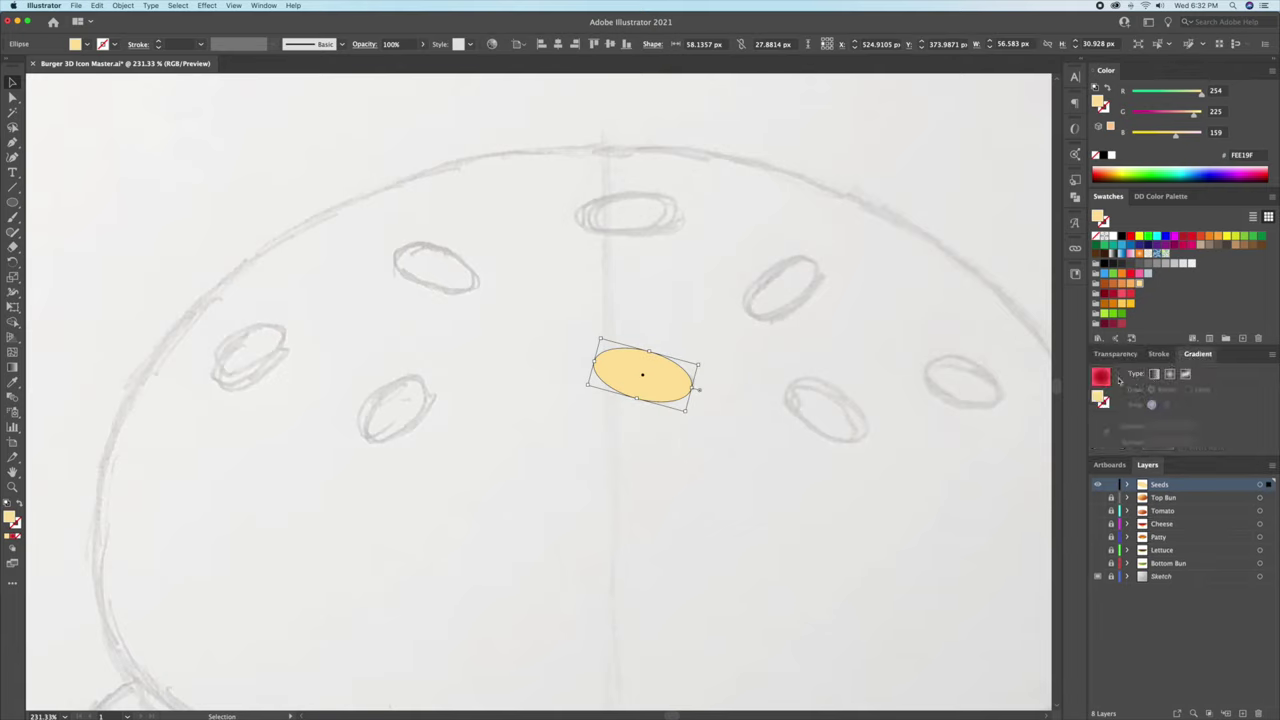
{"action": "left_click", "coordinate": [1154, 374]}
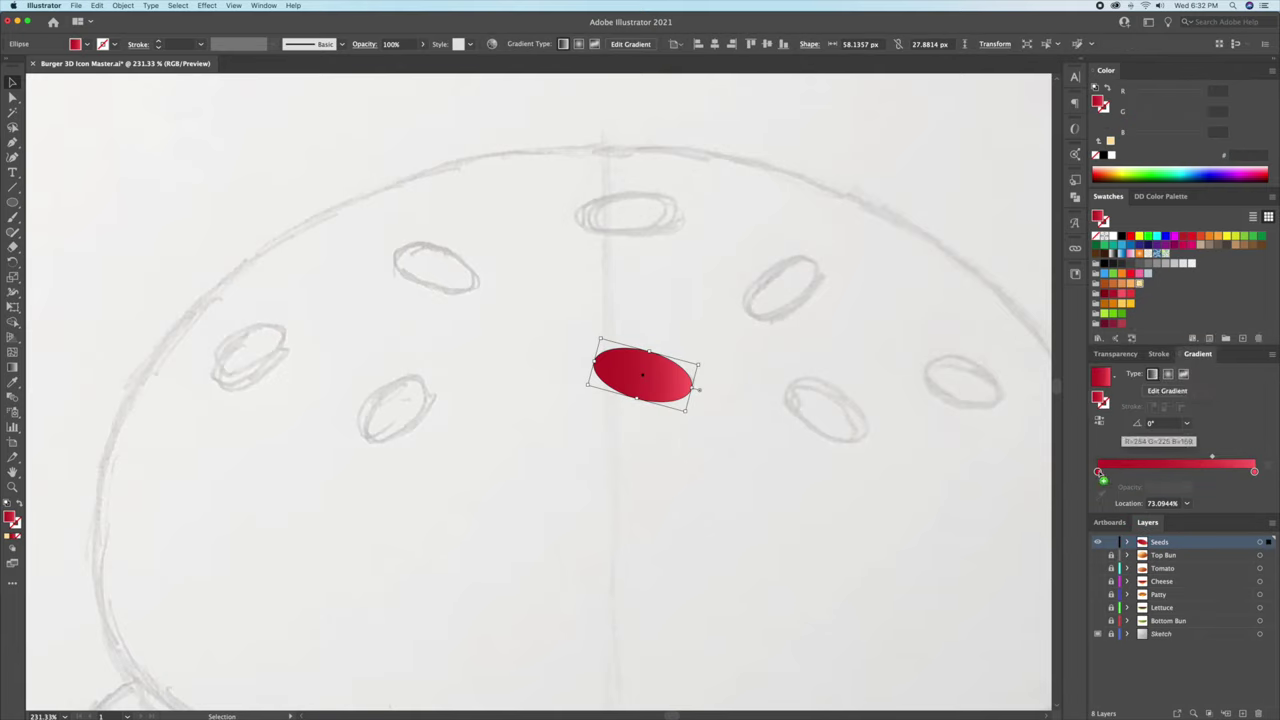
{"action": "left_click_drag", "start_coordinate": [1101, 478], "coordinate": [1099, 474]}
{"action": "left_click_drag", "start_coordinate": [1128, 284], "coordinate": [1254, 470]}
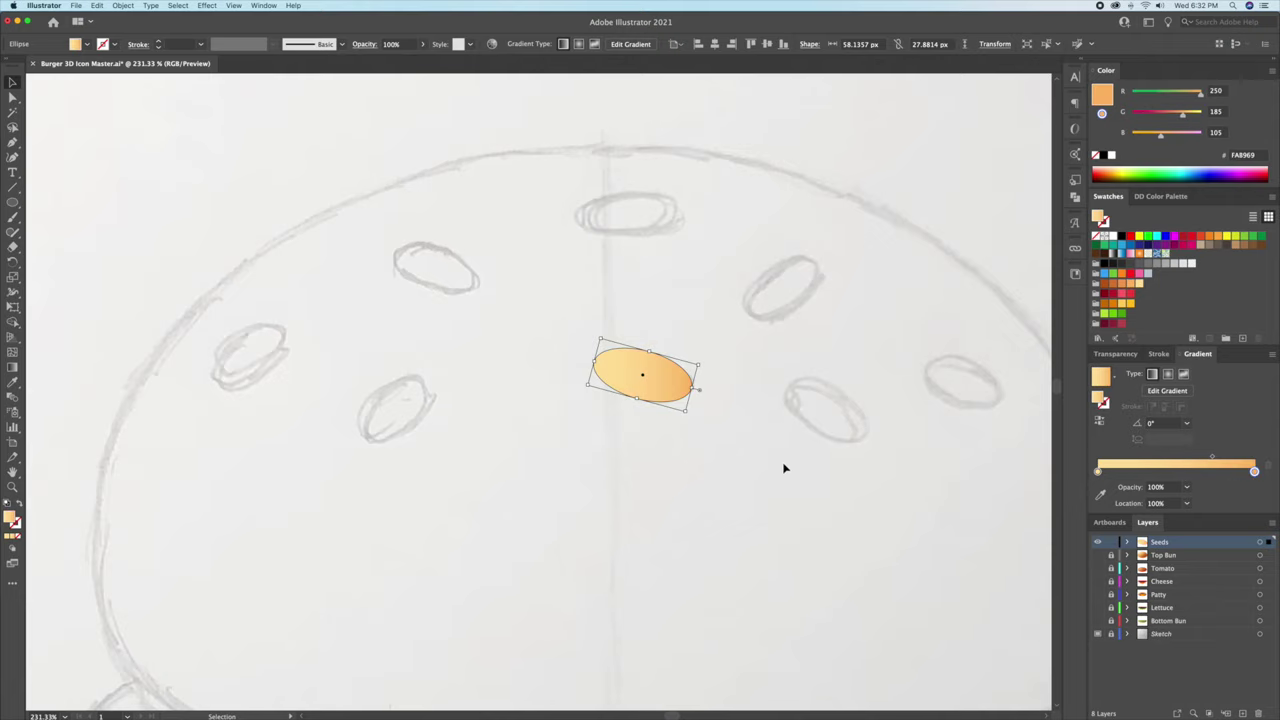
Undo the trial seed duplicate and the seed gradient's color stop changes.
{"action": "left_click", "coordinate": [746, 434]}
{"action": "left_click_drag", "start_coordinate": [660, 392], "coordinate": [694, 474]}
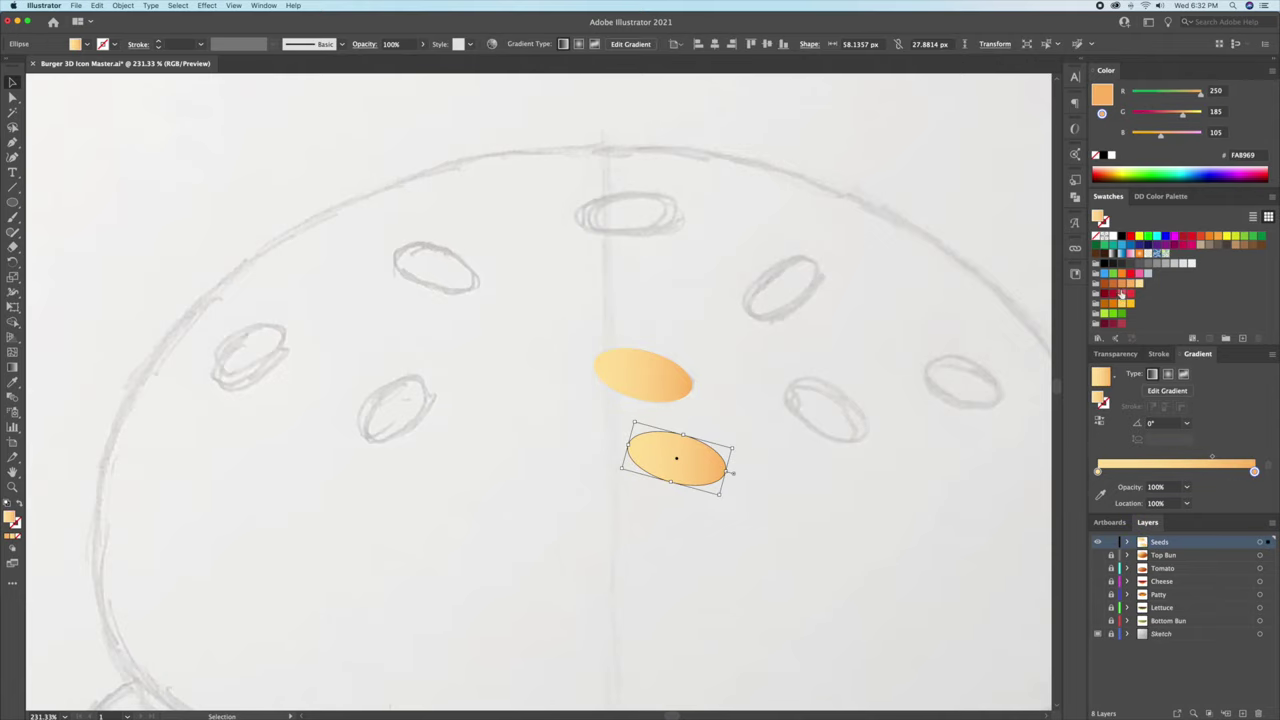
{"action": "key", "text": "super+z"}
{"action": "scroll", "coordinate": [714, 360], "scroll_direction": "up", "scroll_amount": 4}
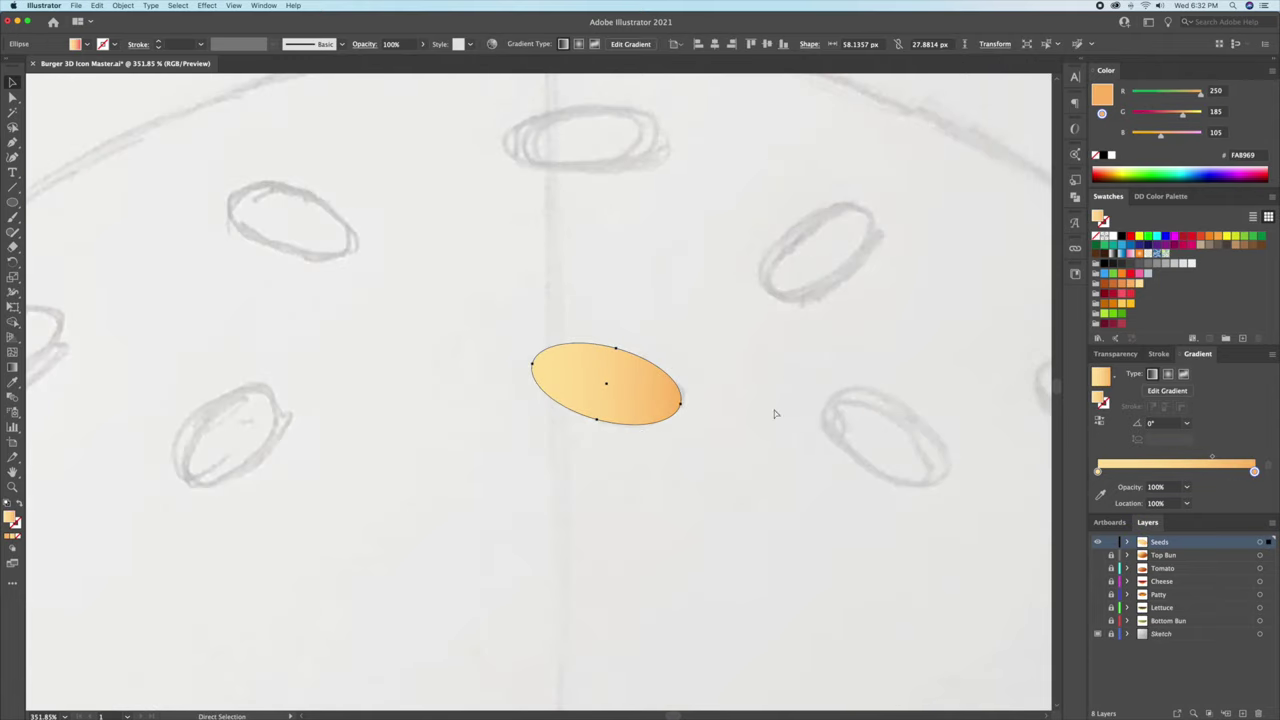
{"action": "key", "text": "super+z"}
{"action": "key", "text": "super+z"}
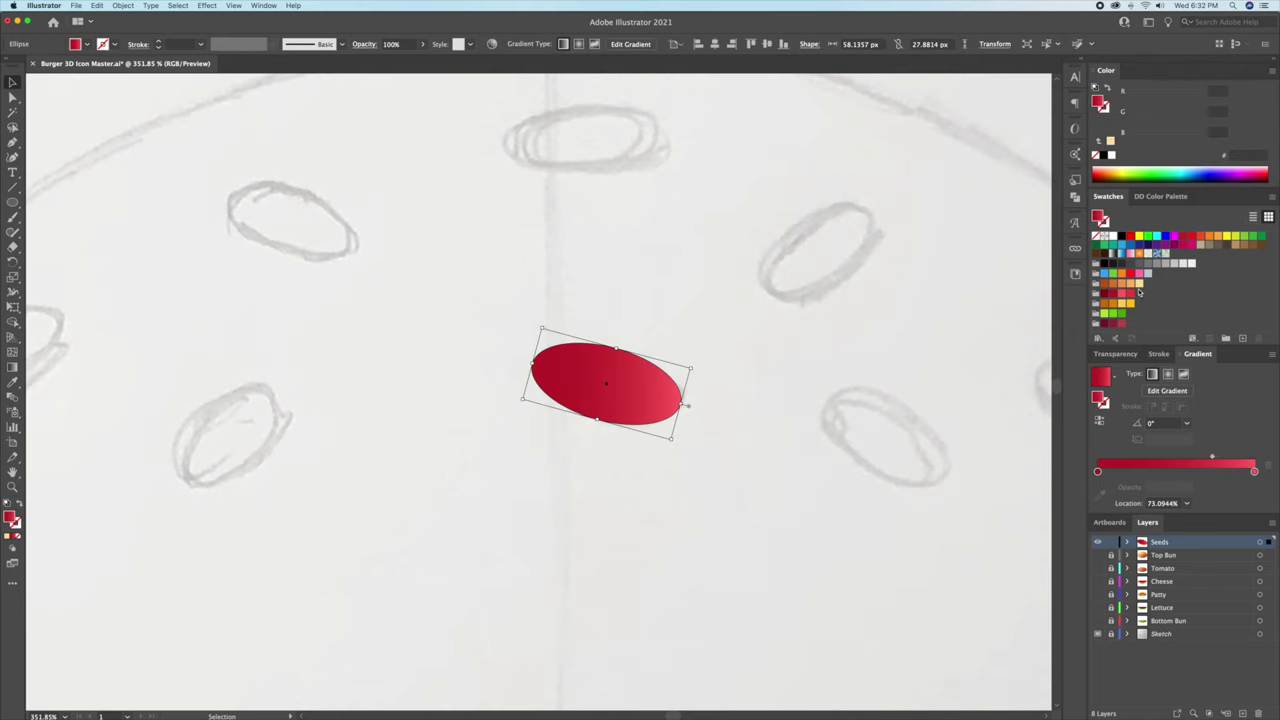
Set the seed's gradient stops to pale yellow FEE19F at the start and orange F19F55 at the end.
{"action": "left_click_drag", "start_coordinate": [1099, 473], "coordinate": [1098, 472]}
{"action": "left_click_drag", "start_coordinate": [1255, 477], "coordinate": [1255, 470]}
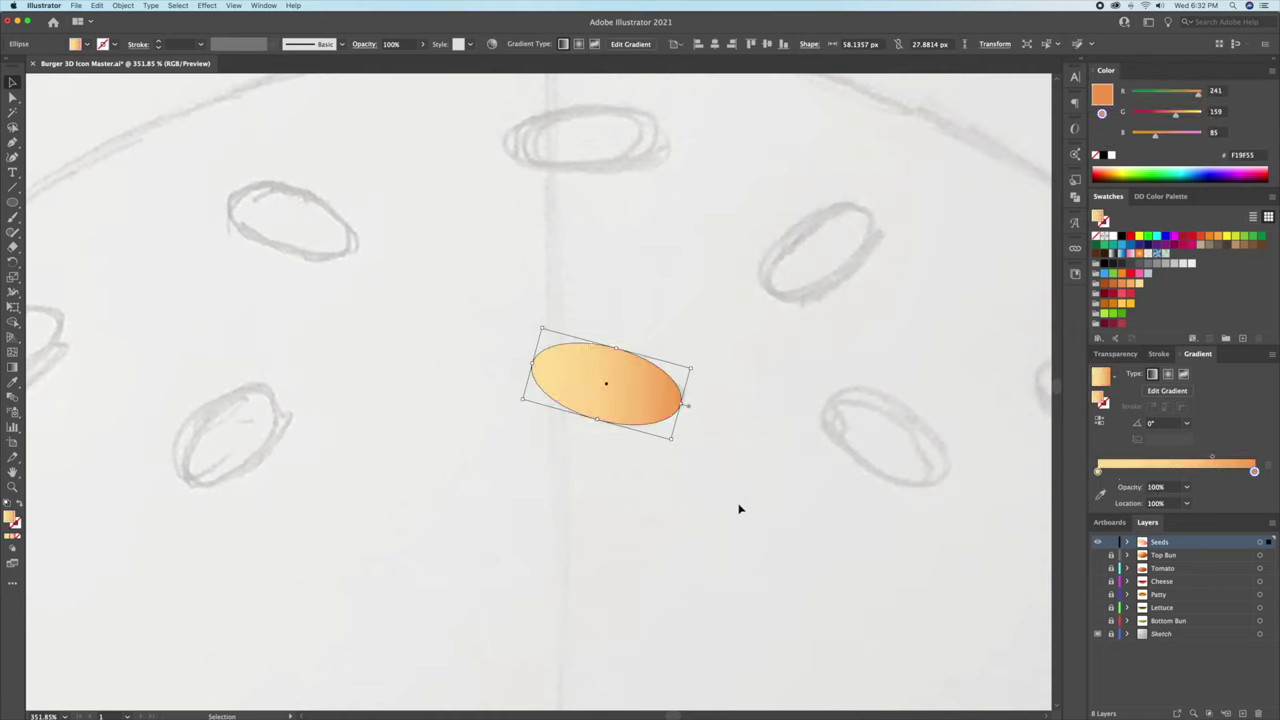
{"action": "left_click", "coordinate": [740, 509]}
{"action": "left_click", "coordinate": [657, 422]}
Show the burger layers behind the seed and change its gradient's end stop to FAB969.
{"action": "left_click", "coordinate": [1098, 621]}
{"action": "scroll", "coordinate": [829, 200], "scroll_direction": "down", "scroll_amount": 3}
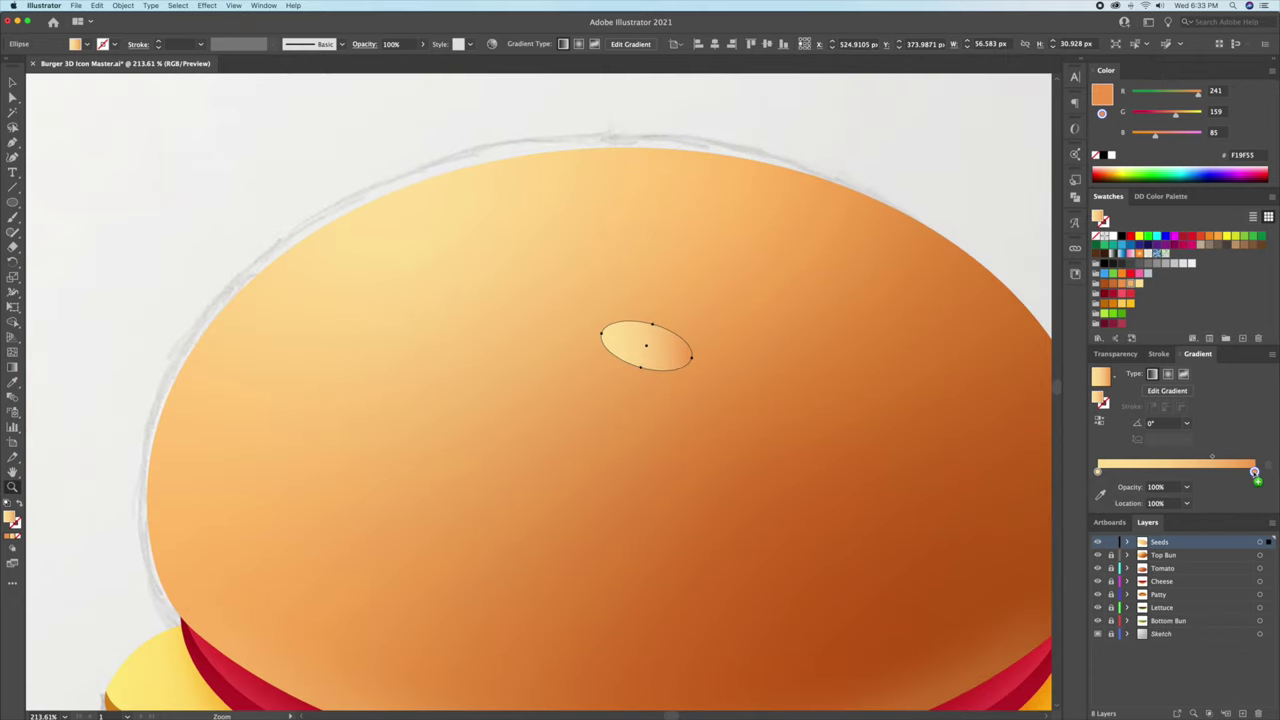
{"action": "key", "text": "v"}
Apply a Soft Light drop shadow to the seed with 60% opacity, 0 px X offset, 4 px Y offset and 2 px blur.
{"action": "left_click", "coordinate": [207, 5]}
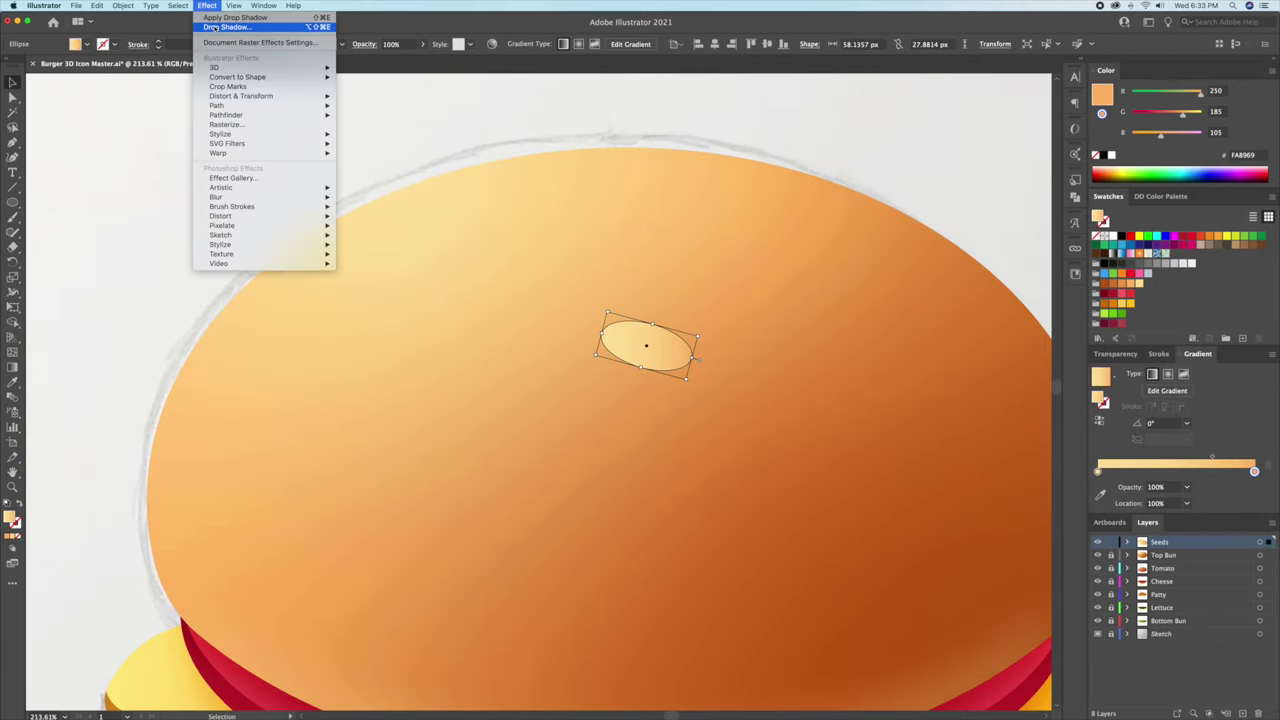
{"action": "left_click", "coordinate": [214, 28]}
{"action": "left_click", "coordinate": [906, 236]}
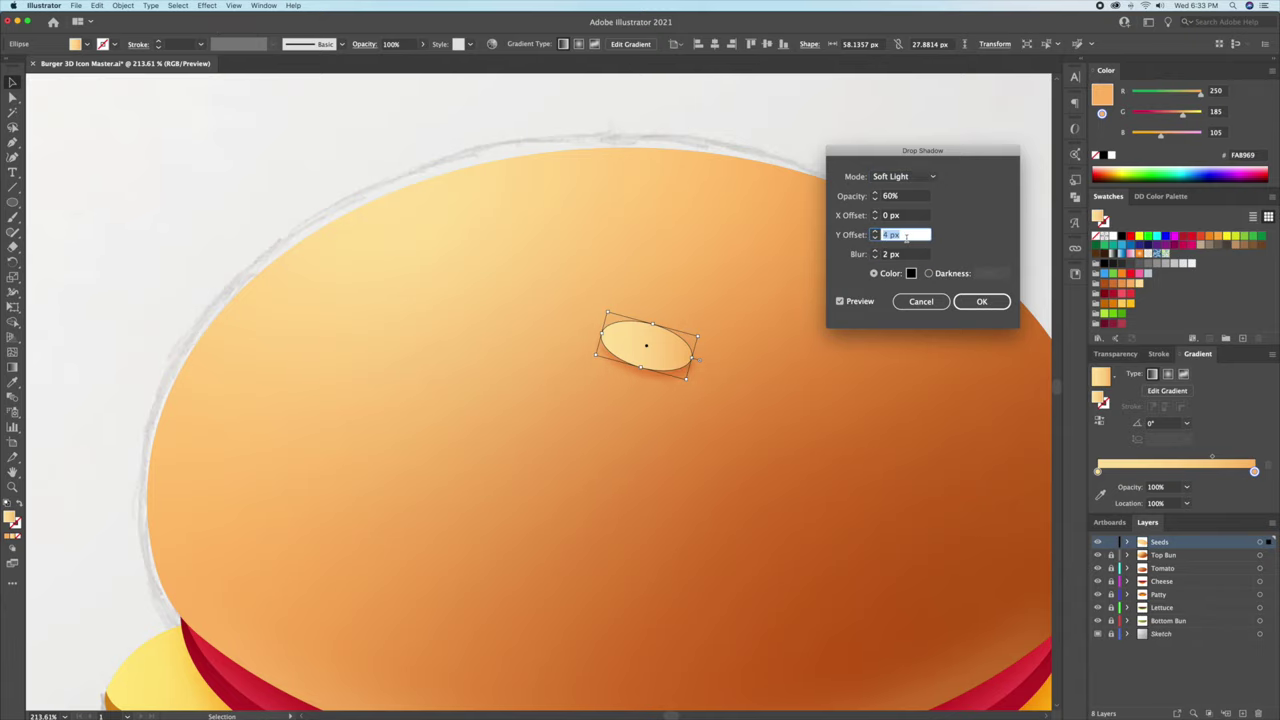
{"action": "left_click", "coordinate": [984, 302]}
Hide all the burger ingredient layers so the seed sits directly over the sketch.
{"action": "left_click", "coordinate": [295, 162]}
{"action": "key", "text": "z"}
{"action": "left_click_drag", "start_coordinate": [336, 148], "coordinate": [265, 161]}
{"action": "left_click", "coordinate": [1098, 619]}
{"action": "left_click", "coordinate": [1098, 619]}
{"action": "left_click_drag", "start_coordinate": [1098, 606], "coordinate": [1098, 540]}
Copy the seed onto the sketched seeds on the bun's left side and top, rotating each copy to match.
{"action": "left_click_drag", "start_coordinate": [456, 211], "coordinate": [526, 213]}
{"action": "key", "text": "v"}
{"action": "left_click", "coordinate": [571, 292]}
{"action": "left_click_drag", "start_coordinate": [620, 295], "coordinate": [746, 361]}
{"action": "mouse_move", "coordinate": [702, 367]}
{"action": "left_mouse_down"}
{"action": "mouse_move", "coordinate": [586, 331]}
{"action": "mouse_move", "coordinate": [514, 271]}
{"action": "mouse_move", "coordinate": [491, 416]}
{"action": "left_mouse_up"}
{"action": "key", "text": "r"}
{"action": "mouse_move", "coordinate": [534, 400]}
{"action": "left_mouse_down"}
{"action": "mouse_move", "coordinate": [526, 357]}
{"action": "mouse_move", "coordinate": [384, 332]}
{"action": "mouse_move", "coordinate": [709, 218]}
{"action": "left_mouse_up"}
{"action": "key", "text": "v"}
{"action": "key", "text": "r"}
{"action": "key", "text": "v"}
{"action": "key", "text": "r"}
{"action": "mouse_move", "coordinate": [737, 197]}
{"action": "left_mouse_down"}
{"action": "mouse_move", "coordinate": [740, 217]}
{"action": "mouse_move", "coordinate": [694, 231]}
{"action": "left_mouse_up"}
{"action": "key", "text": "v"}
{"action": "left_click", "coordinate": [714, 44]}
Copy seeds onto the three sketched positions on the bun's right side and rotate them to follow the sketch.
{"action": "left_click_drag", "start_coordinate": [446, 287], "coordinate": [789, 306]}
{"action": "key", "text": "r"}
{"action": "left_click_drag", "start_coordinate": [815, 304], "coordinate": [806, 240]}
{"action": "key", "text": "v"}
{"action": "left_click_drag", "start_coordinate": [638, 382], "coordinate": [814, 418]}
{"action": "key", "text": "r"}
{"action": "mouse_move", "coordinate": [835, 428]}
{"action": "left_mouse_down"}
{"action": "mouse_move", "coordinate": [828, 446]}
{"action": "mouse_move", "coordinate": [908, 388]}
{"action": "mouse_move", "coordinate": [955, 378]}
{"action": "left_mouse_up"}
{"action": "key", "text": "v"}
{"action": "key", "text": "r"}
{"action": "left_click", "coordinate": [991, 318]}
Show the burger layers again and fine-tune the seeds' positions on the top bun.
{"action": "left_click_drag", "start_coordinate": [1098, 541], "coordinate": [1099, 607]}
{"action": "key", "text": "z"}
{"action": "mouse_move", "coordinate": [856, 148]}
{"action": "left_mouse_down"}
{"action": "mouse_move", "coordinate": [764, 158]}
{"action": "mouse_move", "coordinate": [850, 152]}
{"action": "left_mouse_up"}
{"action": "key", "text": "v"}
{"action": "left_click_drag", "start_coordinate": [527, 246], "coordinate": [536, 249]}
{"action": "left_click_drag", "start_coordinate": [491, 326], "coordinate": [501, 322]}
{"action": "key", "text": "super+a"}
{"action": "mouse_move", "coordinate": [871, 190]}
{"action": "left_mouse_down"}
{"action": "mouse_move", "coordinate": [851, 202]}
{"action": "mouse_move", "coordinate": [780, 186]}
{"action": "mouse_move", "coordinate": [689, 214]}
{"action": "left_mouse_up"}
{"action": "left_click", "coordinate": [892, 174]}
Hide the Sketch layer and view the whole burger on the artboard.
{"action": "key", "text": "z"}
{"action": "left_click", "coordinate": [1098, 619]}
{"action": "left_click_drag", "start_coordinate": [956, 524], "coordinate": [931, 524]}
{"action": "left_click_drag", "start_coordinate": [931, 524], "coordinate": [835, 512]}
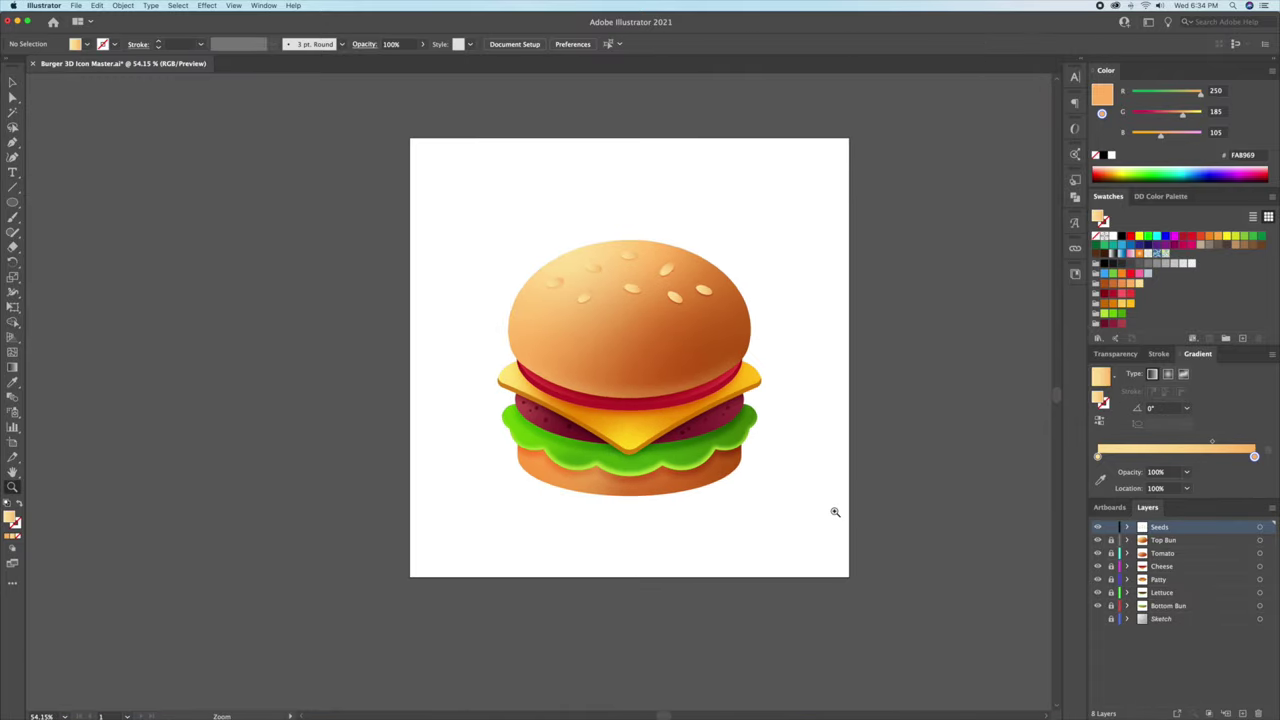